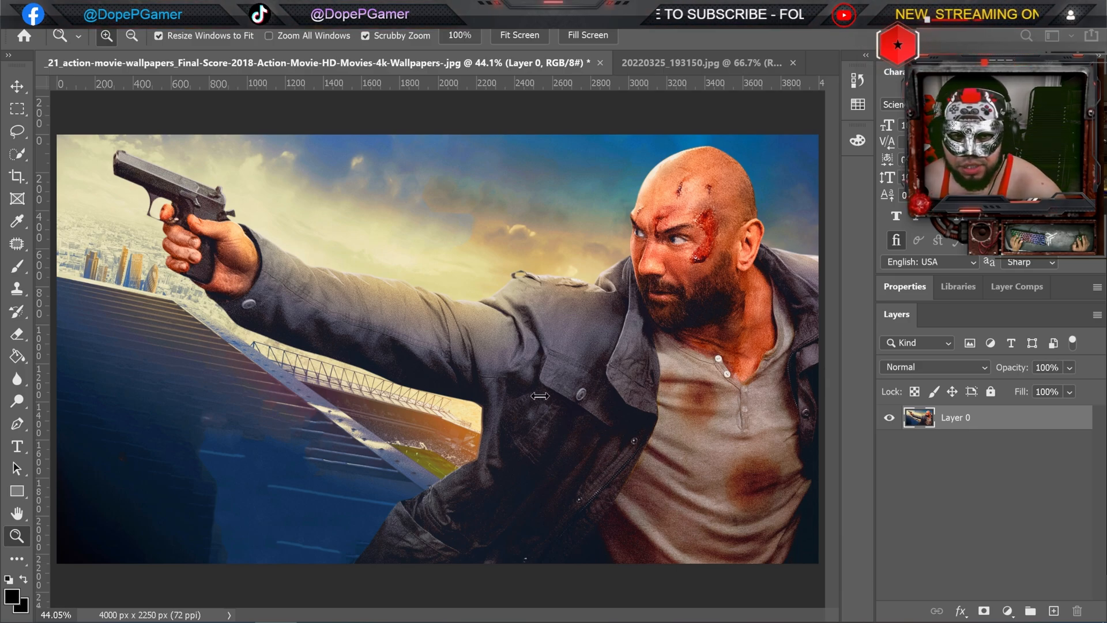
Step: Select the masked man in 20220325_193150.jpg automatically with Select Subject
{"action": "right_click", "coordinate": [407, 330]}
{"action": "left_click", "coordinate": [436, 339]}
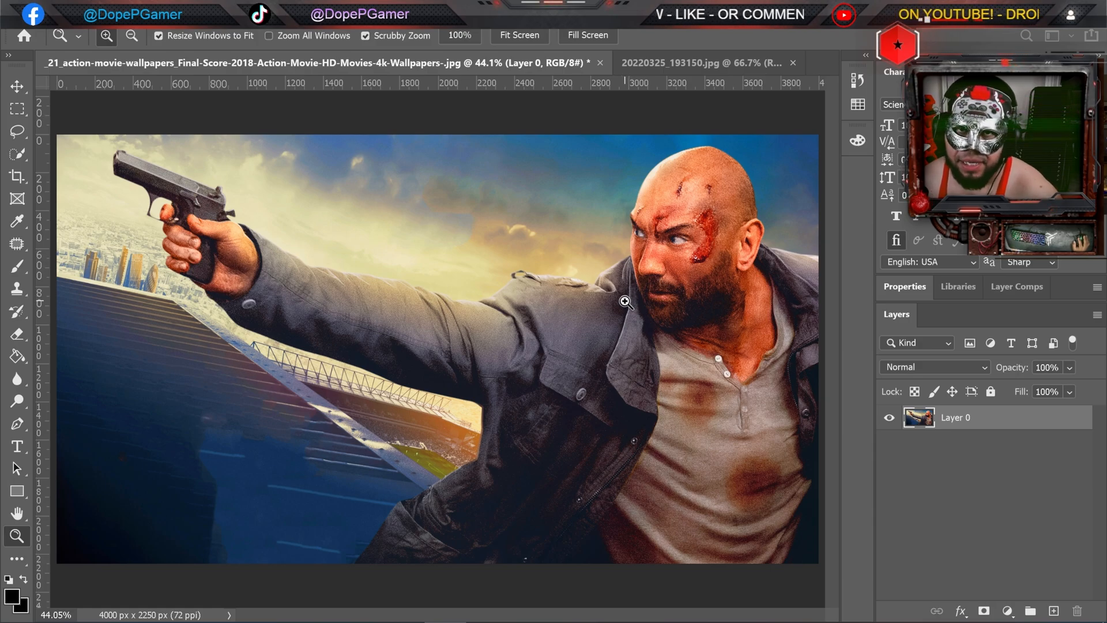
{"action": "right_click", "coordinate": [530, 328]}
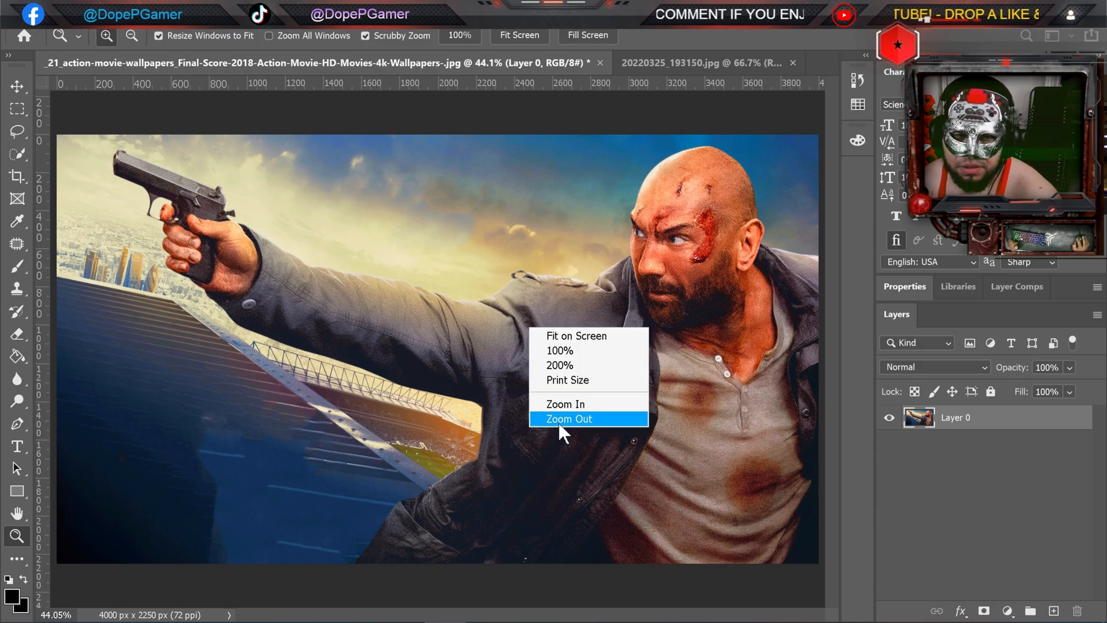
{"action": "left_click", "coordinate": [558, 420]}
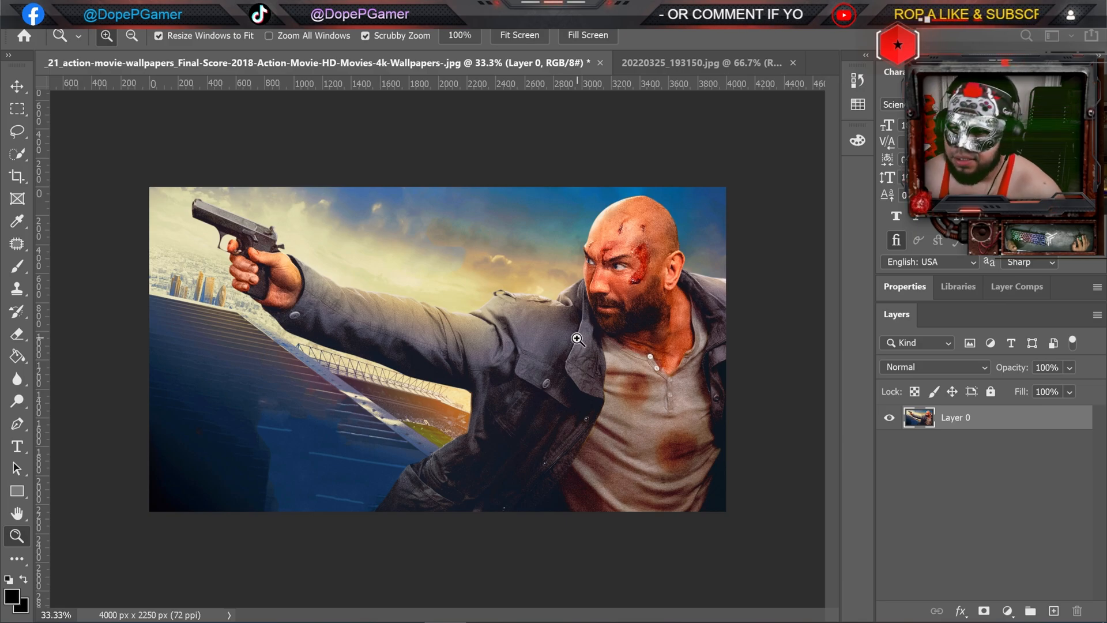
{"action": "left_click", "coordinate": [669, 64]}
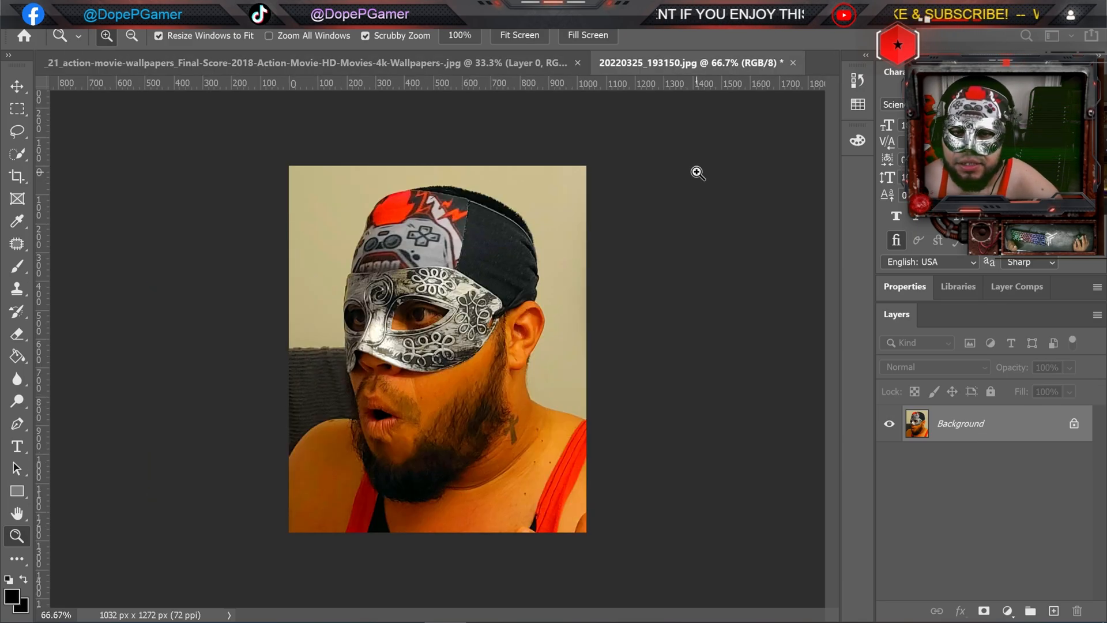
{"action": "left_click", "coordinate": [16, 86]}
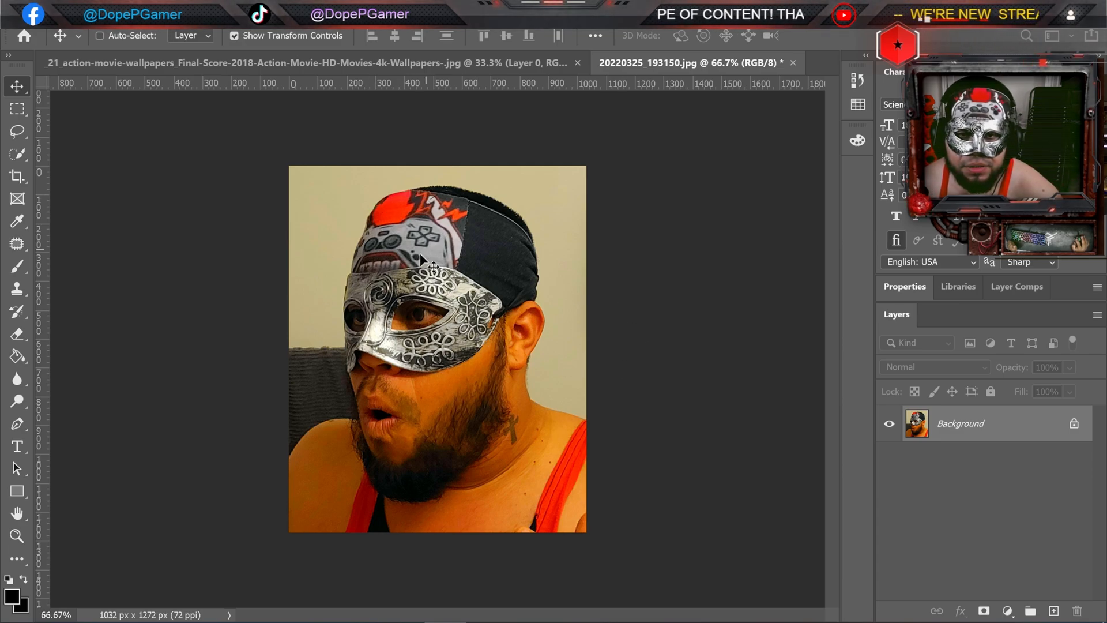
{"action": "left_click", "coordinate": [17, 154]}
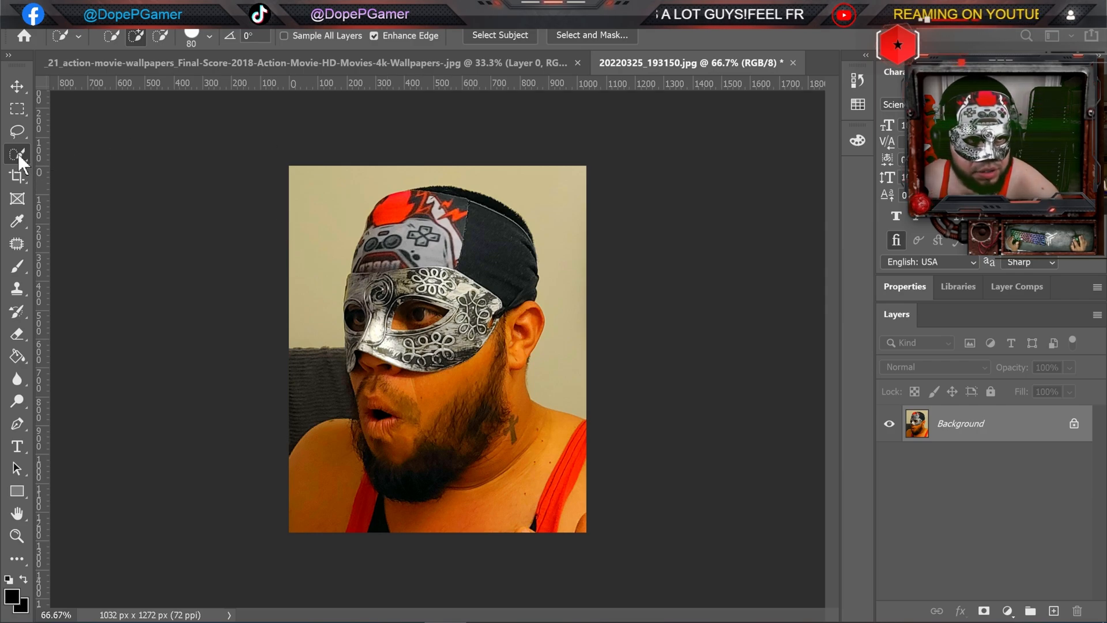
{"action": "left_click", "coordinate": [504, 36]}
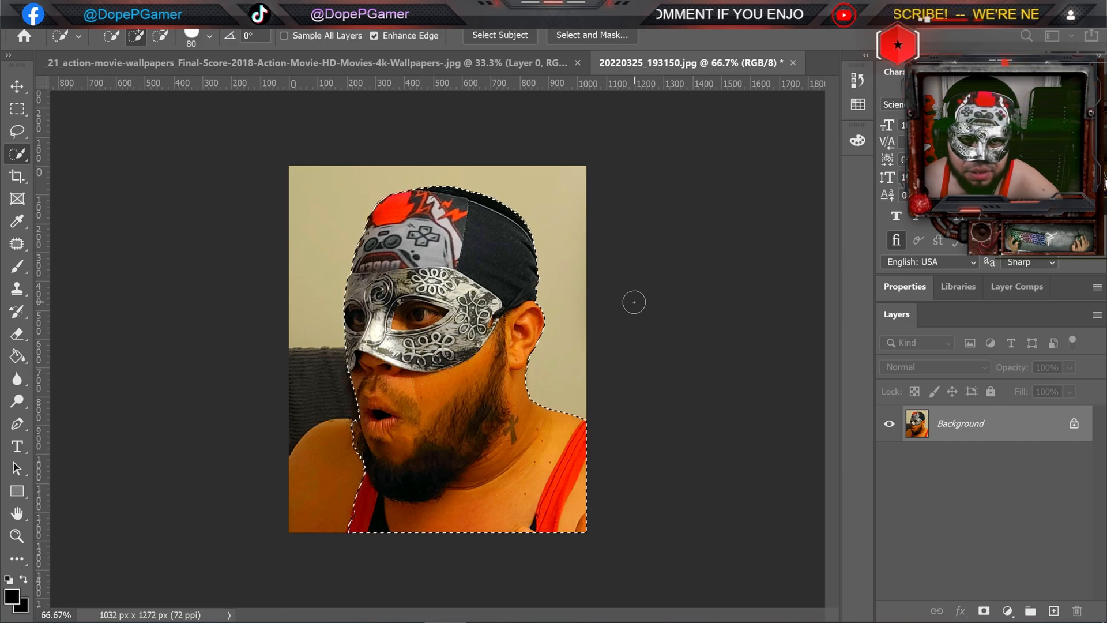
Step: Refine the masked man's selection in Select and Mask with Shift Edge at -100% and Feather at 1.8 px
{"action": "left_click", "coordinate": [593, 34]}
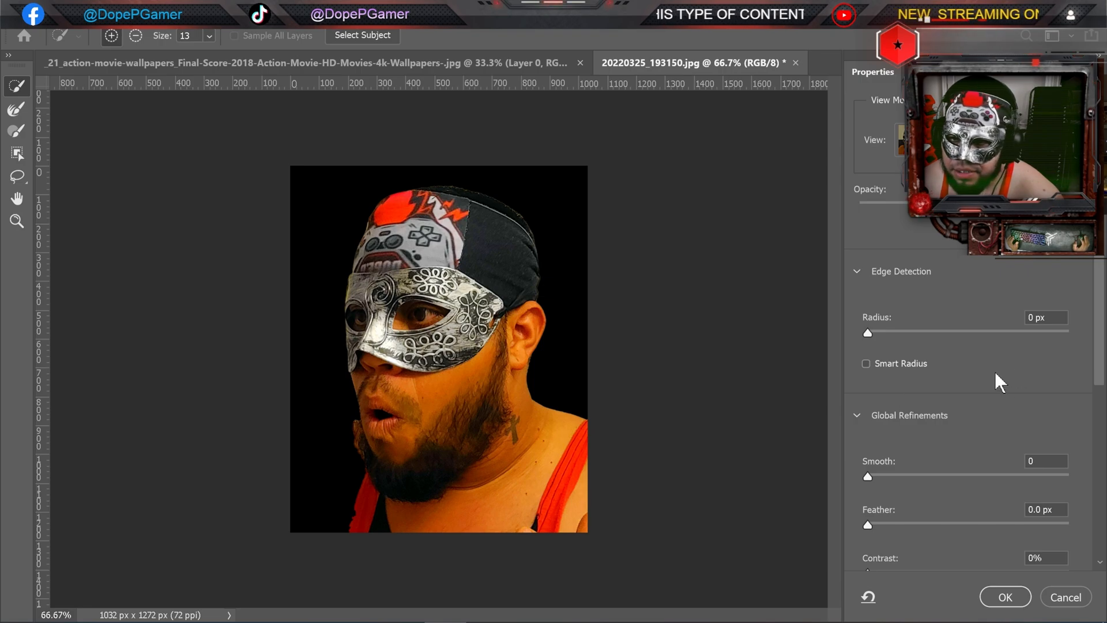
{"action": "key", "text": "p"}
{"action": "key", "text": "p"}
{"action": "key", "text": "p"}
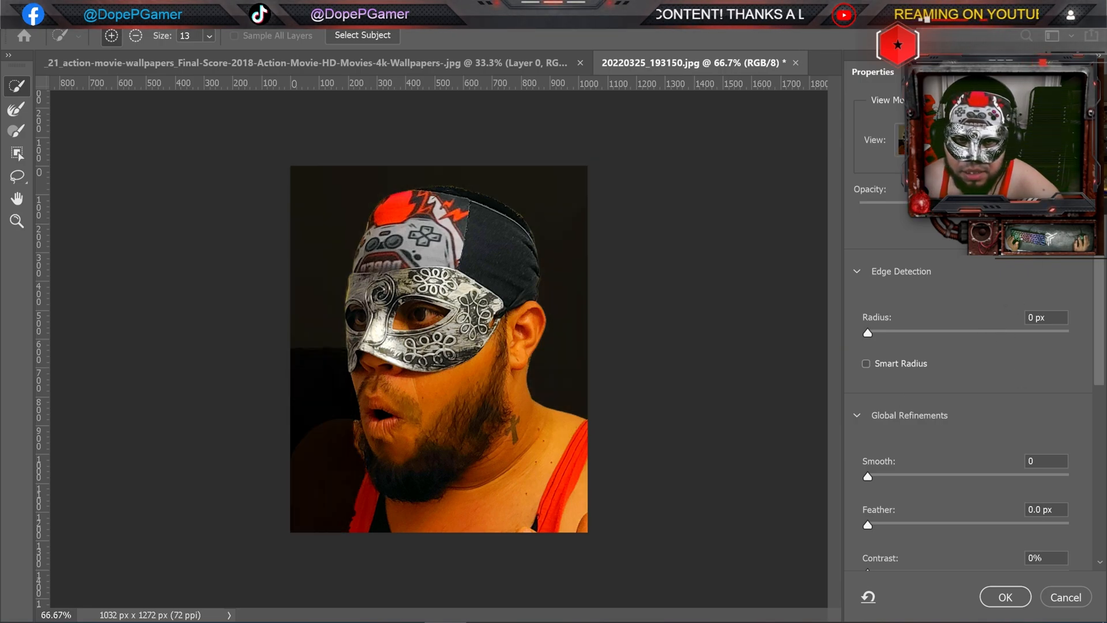
{"action": "left_click_drag", "start_coordinate": [934, 204], "coordinate": [1070, 204]}
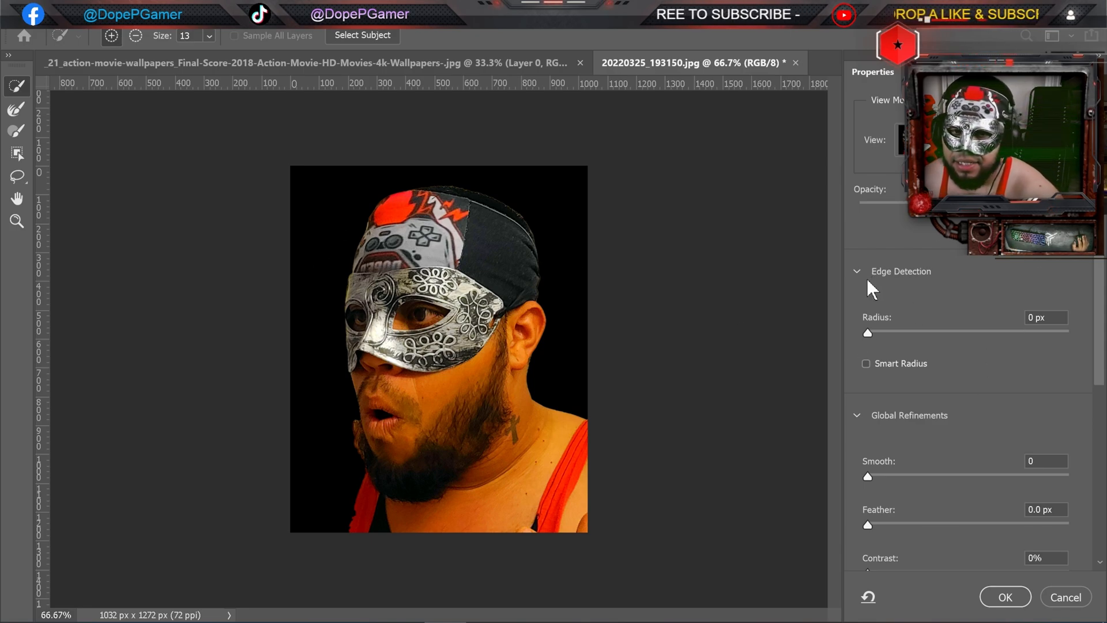
{"action": "scroll", "coordinate": [901, 374], "scroll_direction": "down", "scroll_amount": 4}
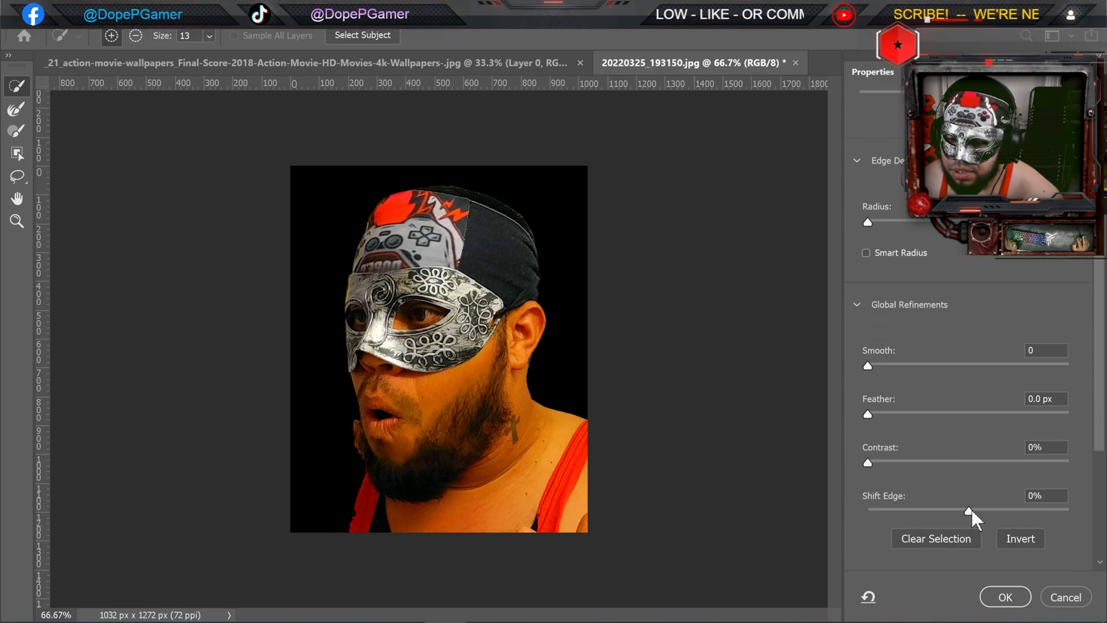
{"action": "left_click_drag", "start_coordinate": [971, 510], "coordinate": [855, 515]}
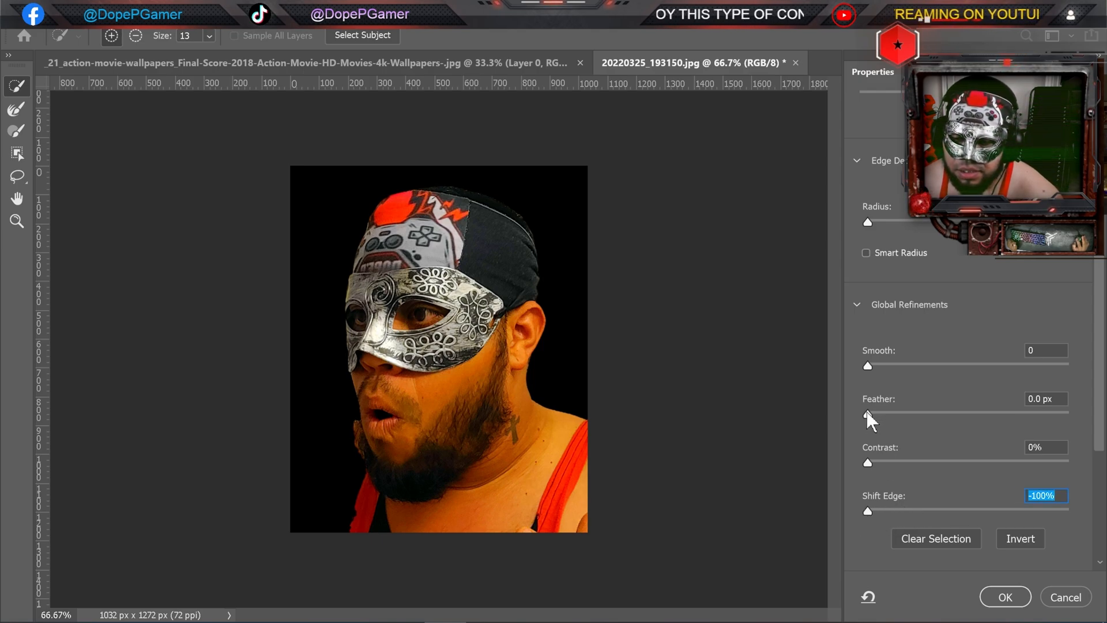
{"action": "left_click_drag", "start_coordinate": [869, 414], "coordinate": [887, 410]}
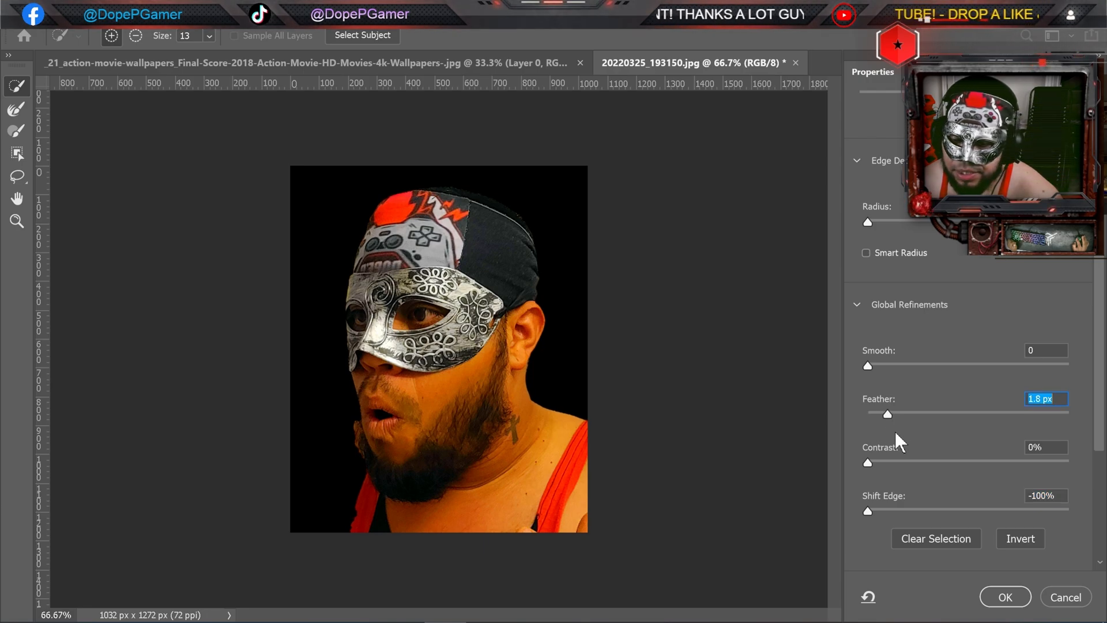
{"action": "left_click", "coordinate": [1074, 593]}
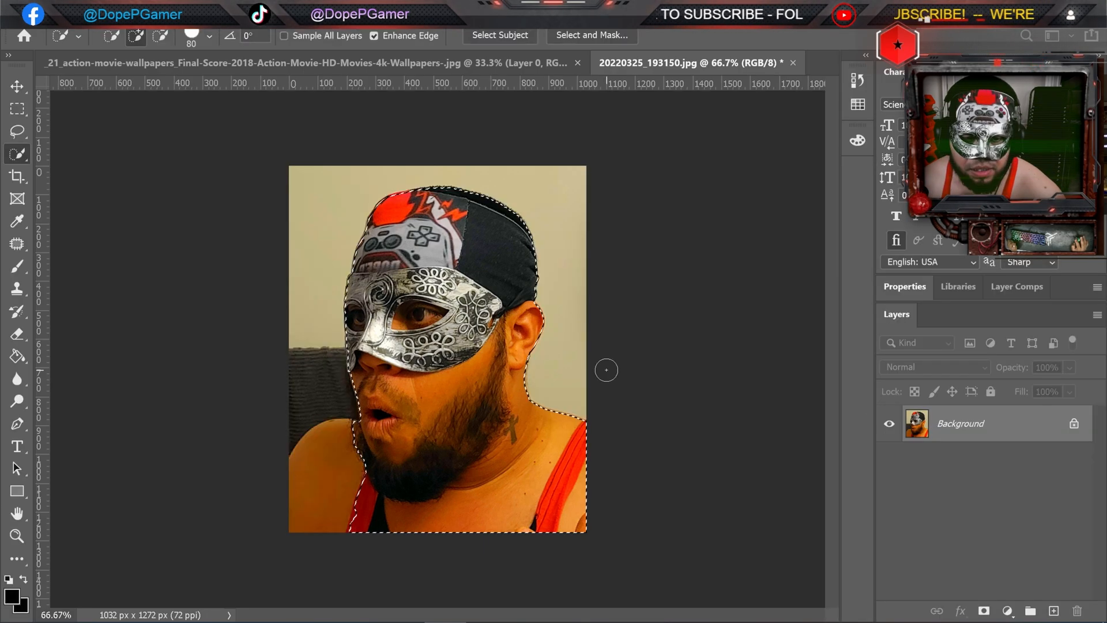
Step: Move the selected masked man into the action-movie wallpaper document and place him over the outstretched arm
{"action": "left_click", "coordinate": [17, 86]}
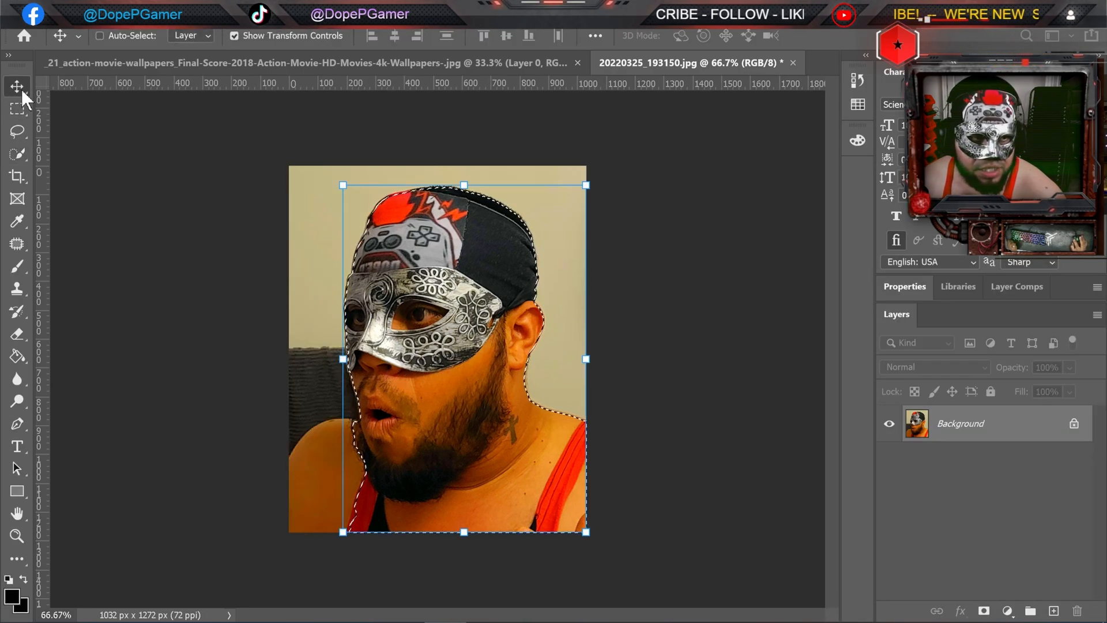
{"action": "left_click_drag", "start_coordinate": [554, 252], "coordinate": [486, 314]}
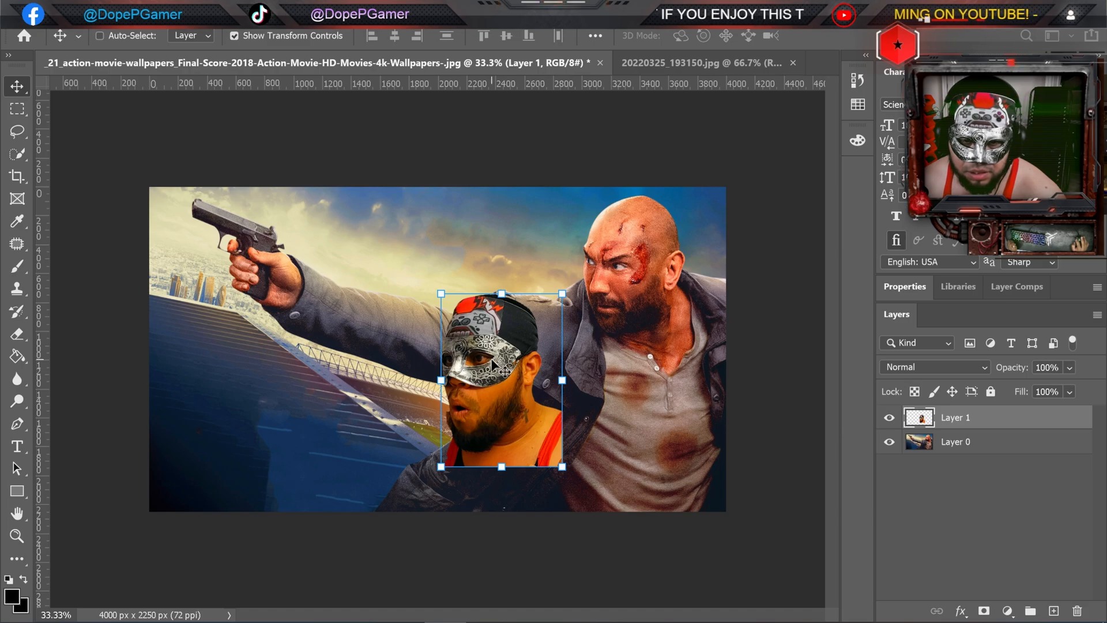
{"action": "left_click_drag", "start_coordinate": [500, 356], "coordinate": [495, 310]}
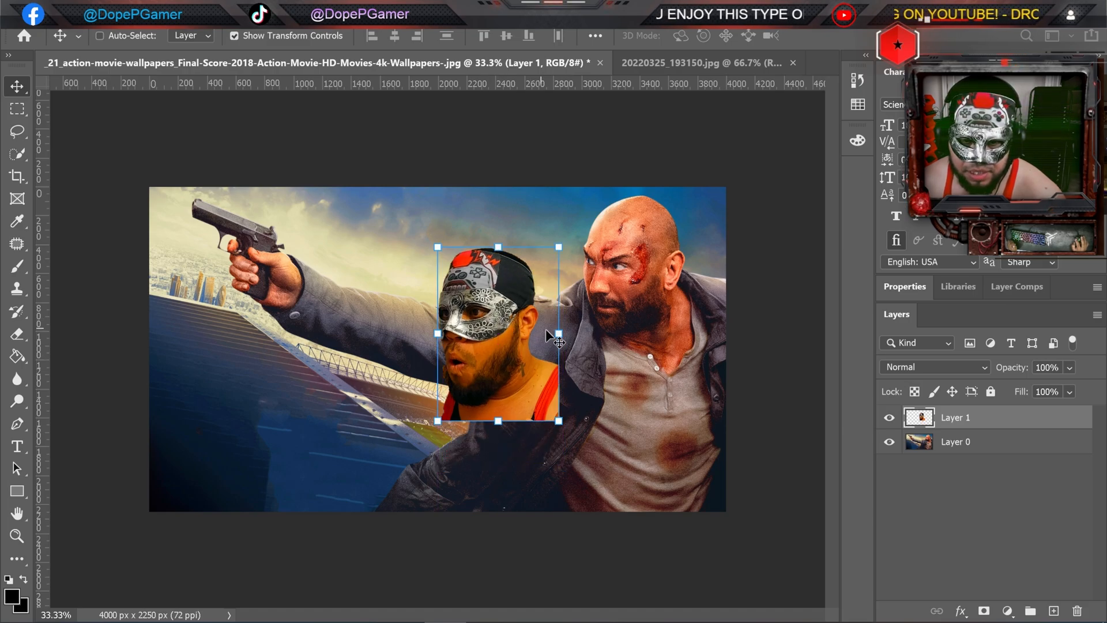
Step: Convert Layer 1 with the masked man to a smart object
{"action": "right_click", "coordinate": [966, 415]}
{"action": "left_click", "coordinate": [976, 417]}
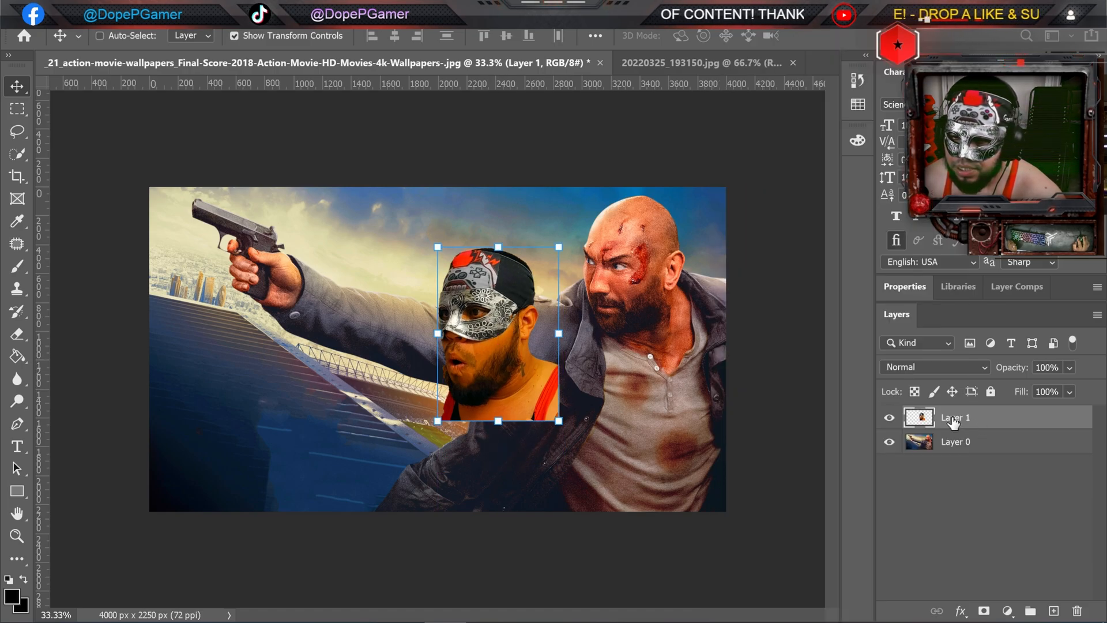
{"action": "right_click", "coordinate": [952, 416]}
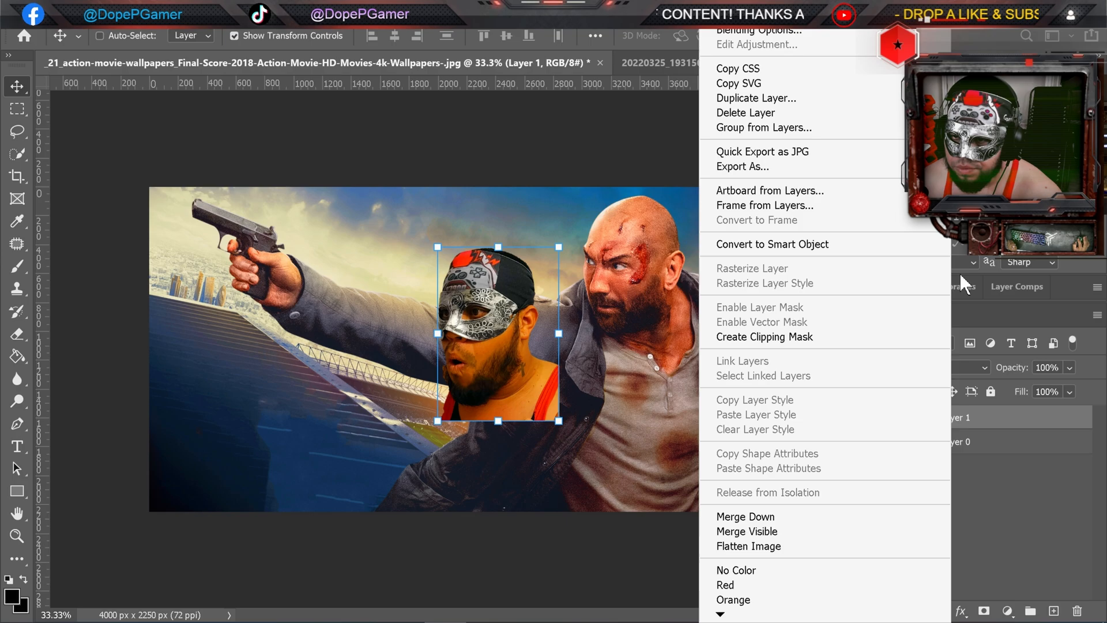
{"action": "left_click", "coordinate": [966, 416]}
{"action": "right_click", "coordinate": [966, 418]}
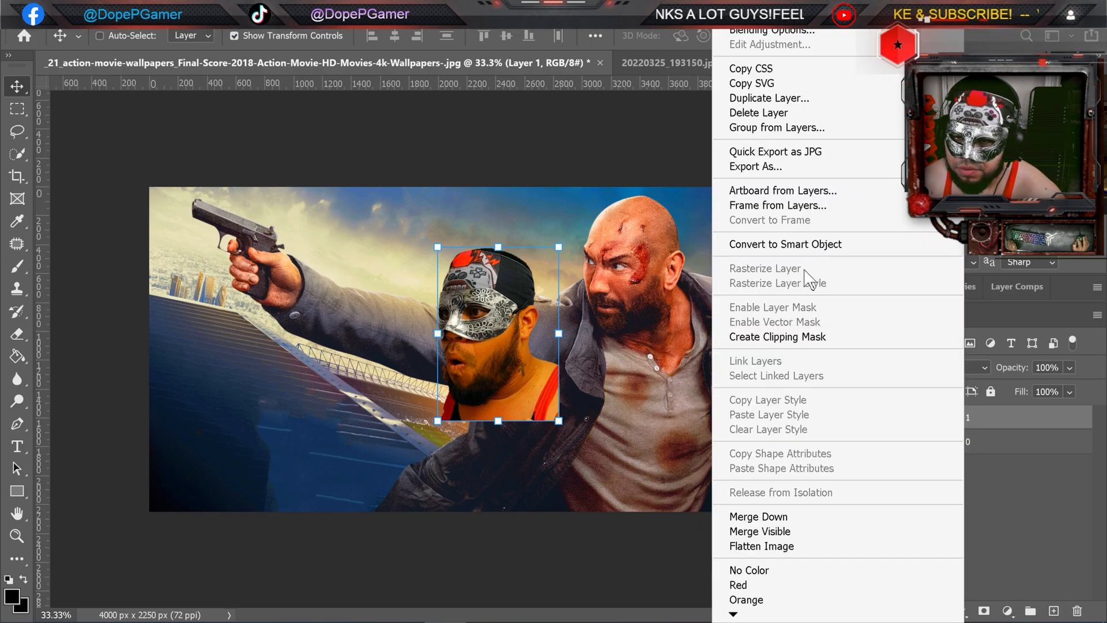
{"action": "left_click", "coordinate": [826, 244]}
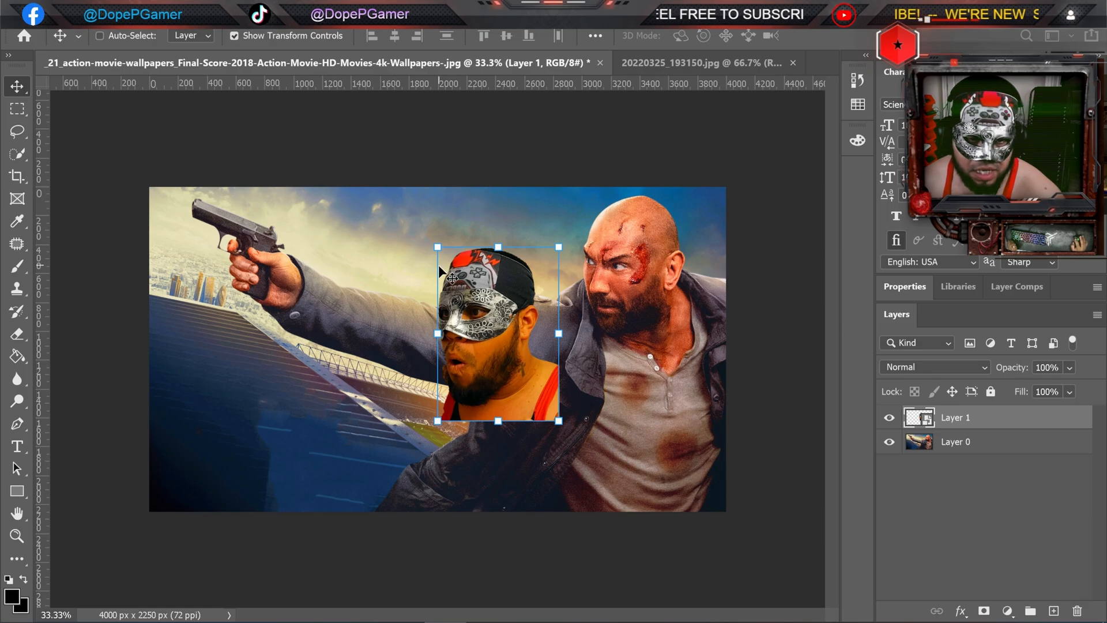
Step: Enlarge the masked man proportionally to about 140% and place him over the middle of the outstretched arm
{"action": "left_click_drag", "start_coordinate": [502, 314], "coordinate": [442, 330]}
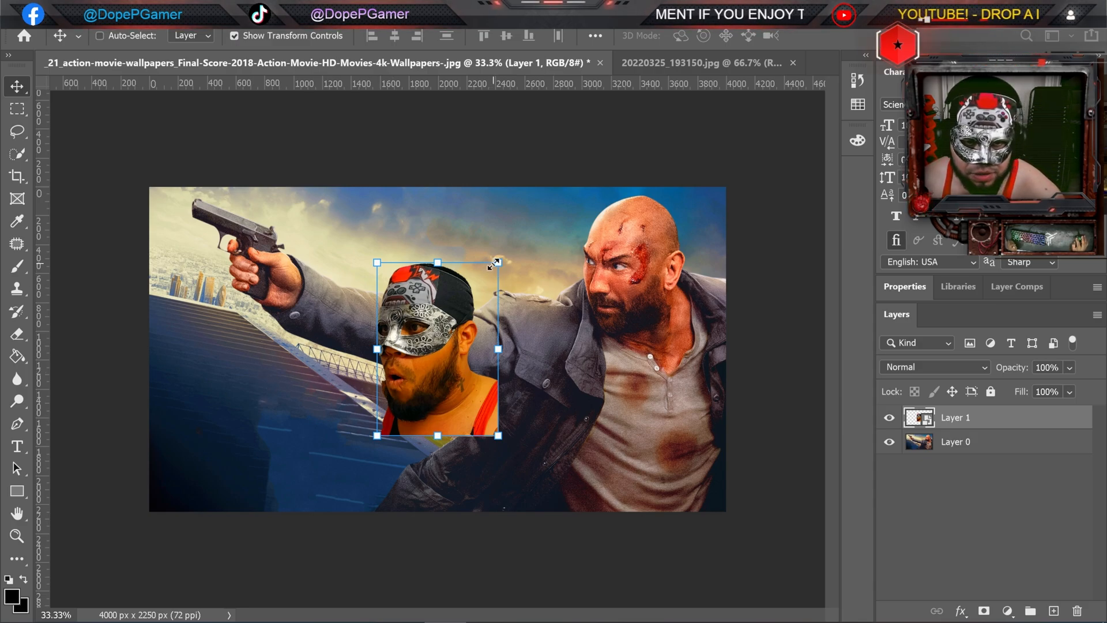
{"action": "left_click_drag", "start_coordinate": [497, 264], "coordinate": [549, 195]}
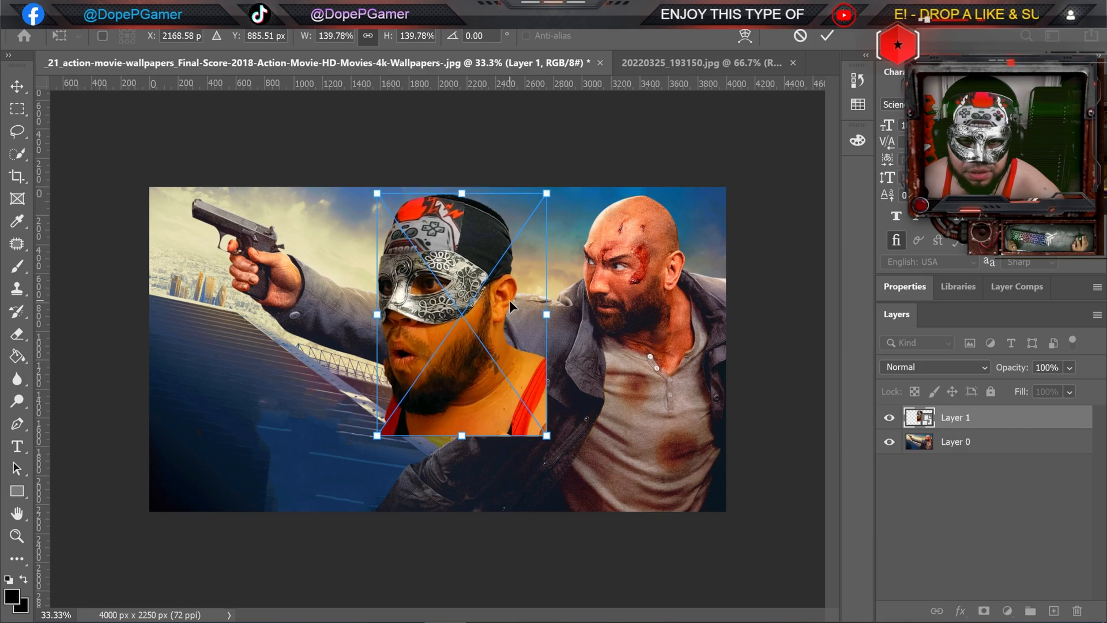
{"action": "left_click_drag", "start_coordinate": [502, 310], "coordinate": [474, 344]}
{"action": "key", "text": "Return"}
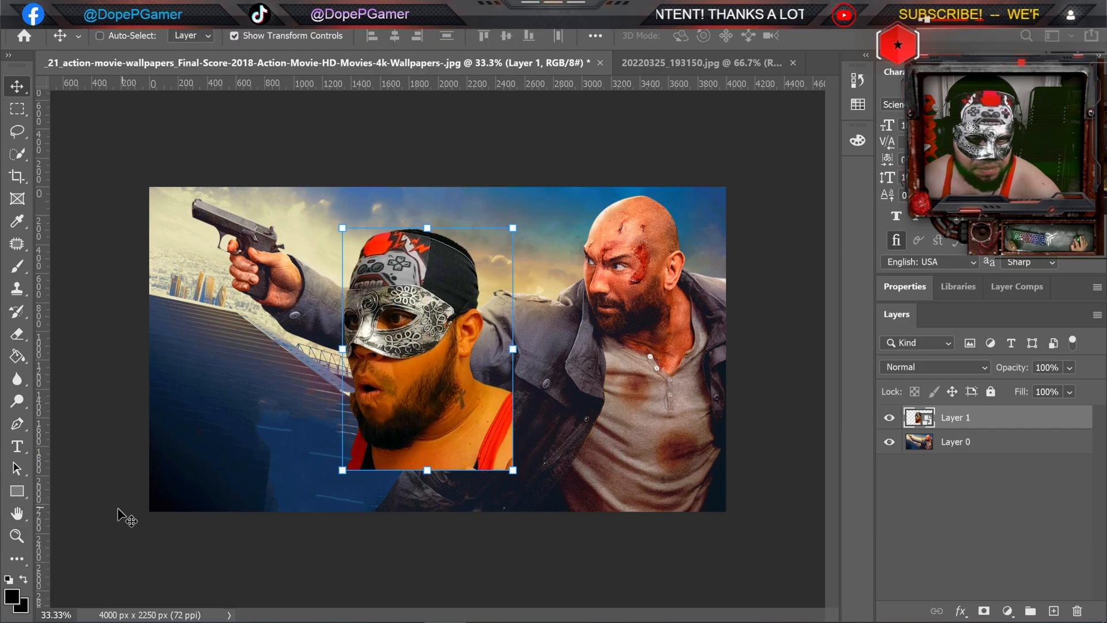
Step: Add a layer mask to Layer 1 and activate the Brush tool for painting on it
{"action": "left_click", "coordinate": [27, 530]}
{"action": "left_click", "coordinate": [357, 357]}
{"action": "scroll", "coordinate": [352, 421], "scroll_direction": "down", "scroll_amount": 2}
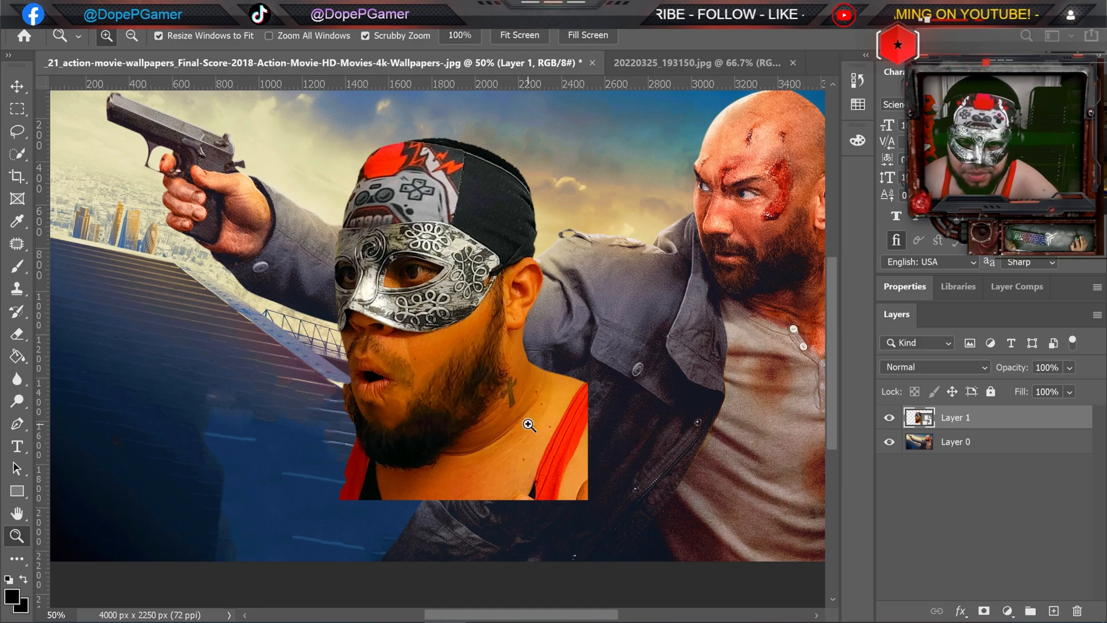
{"action": "key", "text": "ctrl+0"}
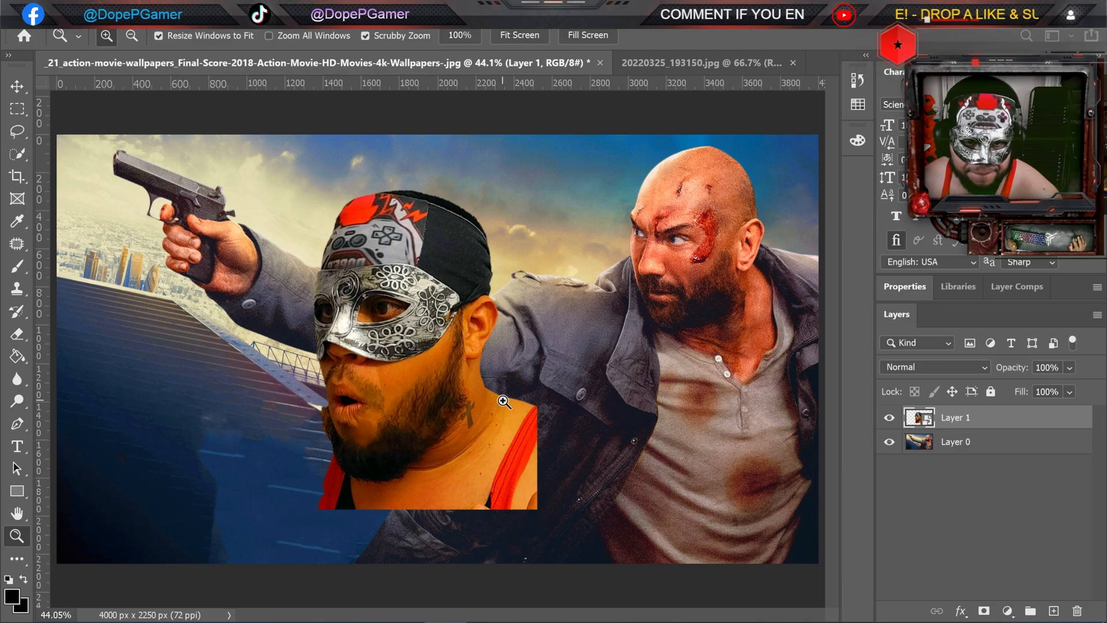
{"action": "left_click", "coordinate": [984, 612]}
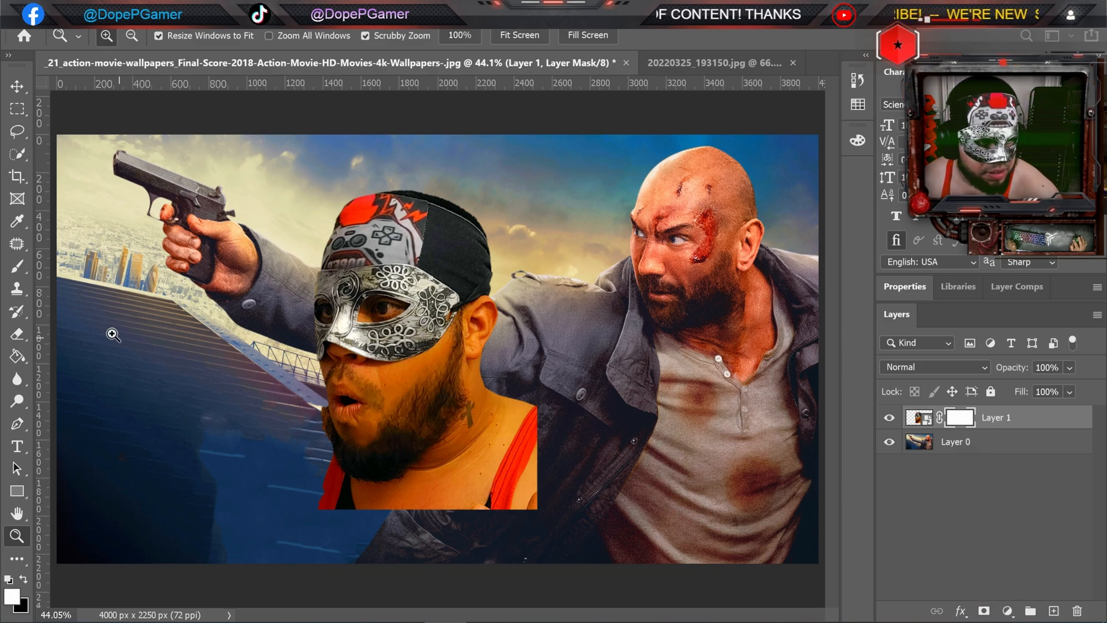
{"action": "left_click", "coordinate": [17, 266]}
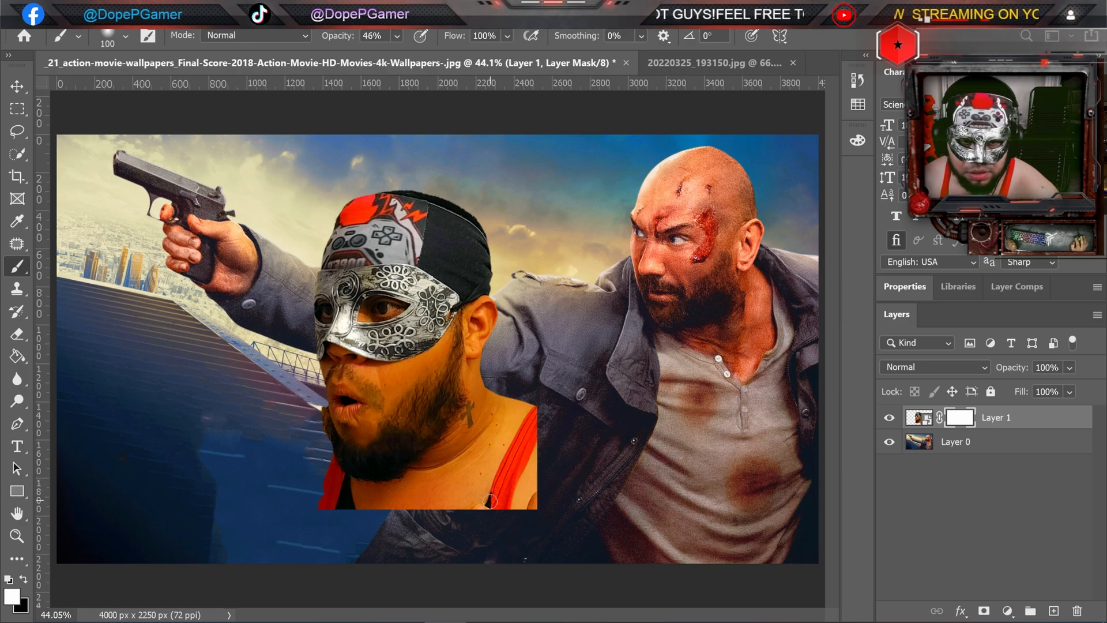
Step: Set the brush to 175 px, black and 100% opacity, and dab the layer mask beside the masked man's beard
{"action": "right_click", "coordinate": [353, 384]}
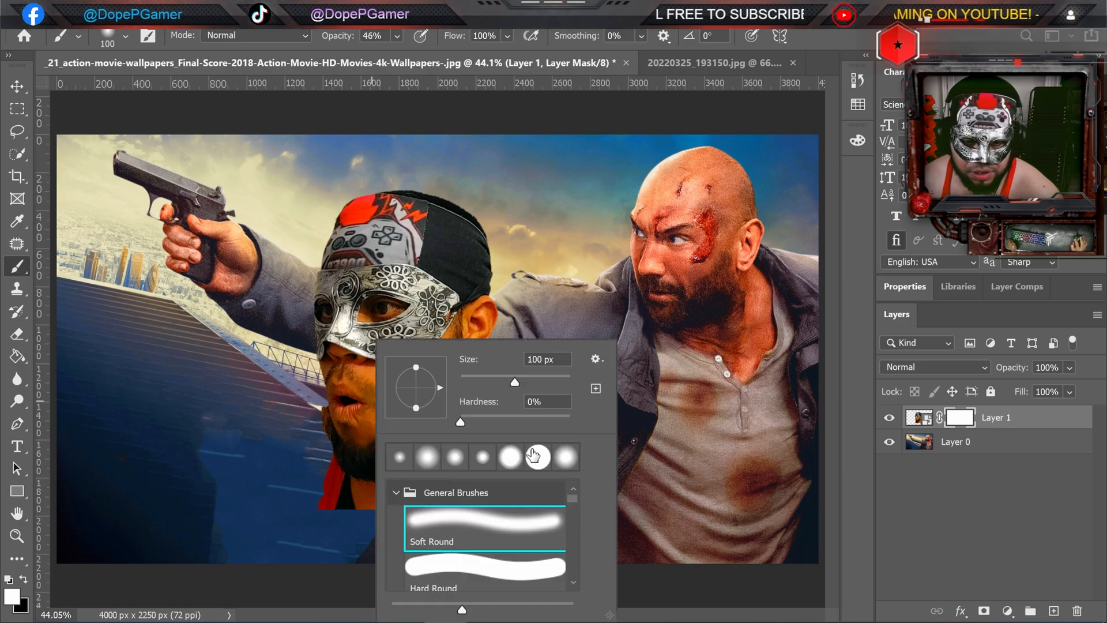
{"action": "left_click", "coordinate": [842, 398]}
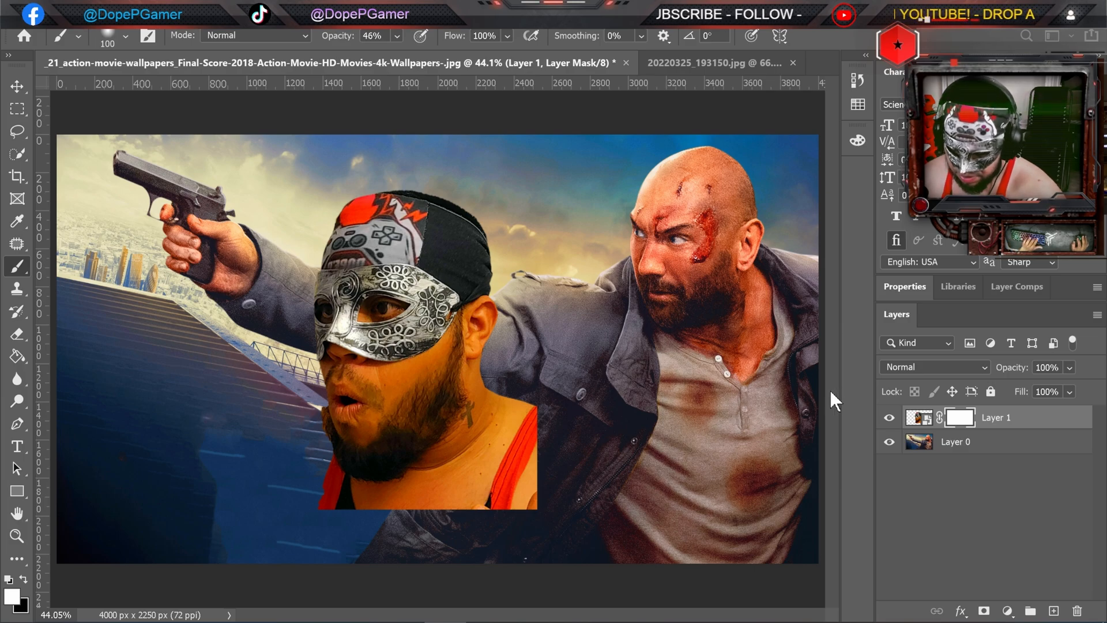
{"action": "key", "text": "bracketright"}
{"action": "key", "text": "bracketright"}
{"action": "key", "text": "bracketright"}
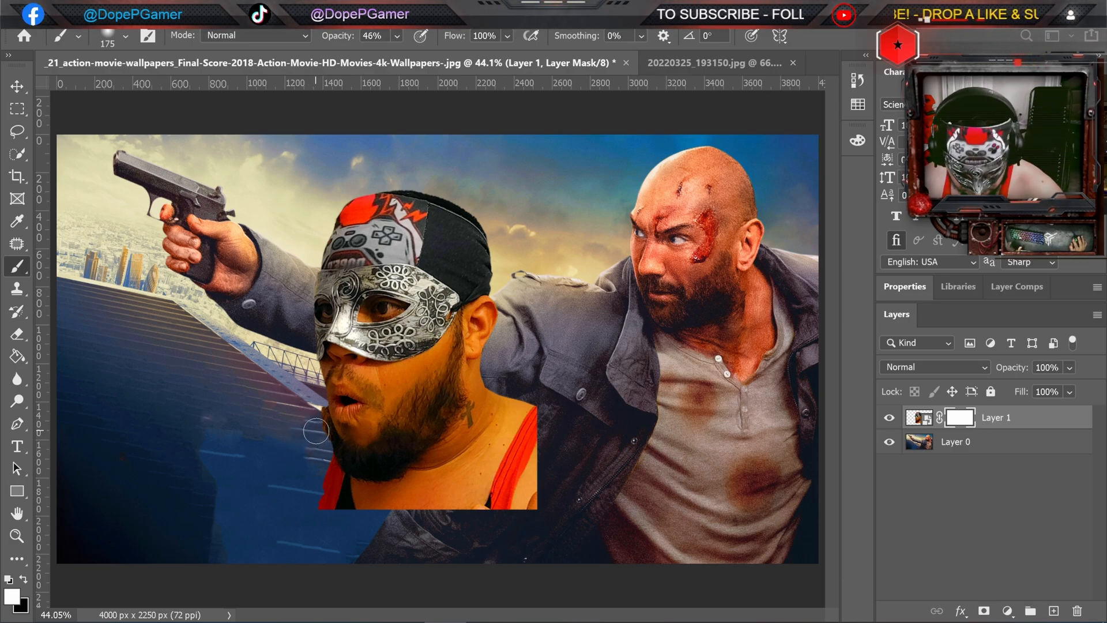
{"action": "key", "text": "x"}
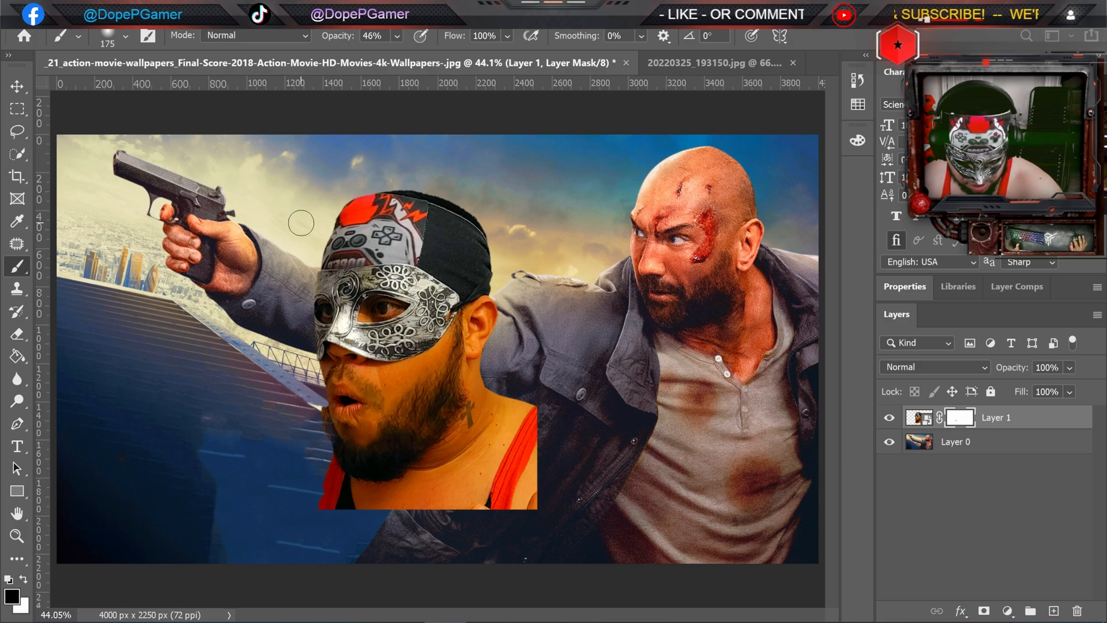
{"action": "left_click", "coordinate": [396, 37]}
{"action": "left_click_drag", "start_coordinate": [420, 57], "coordinate": [541, 78]}
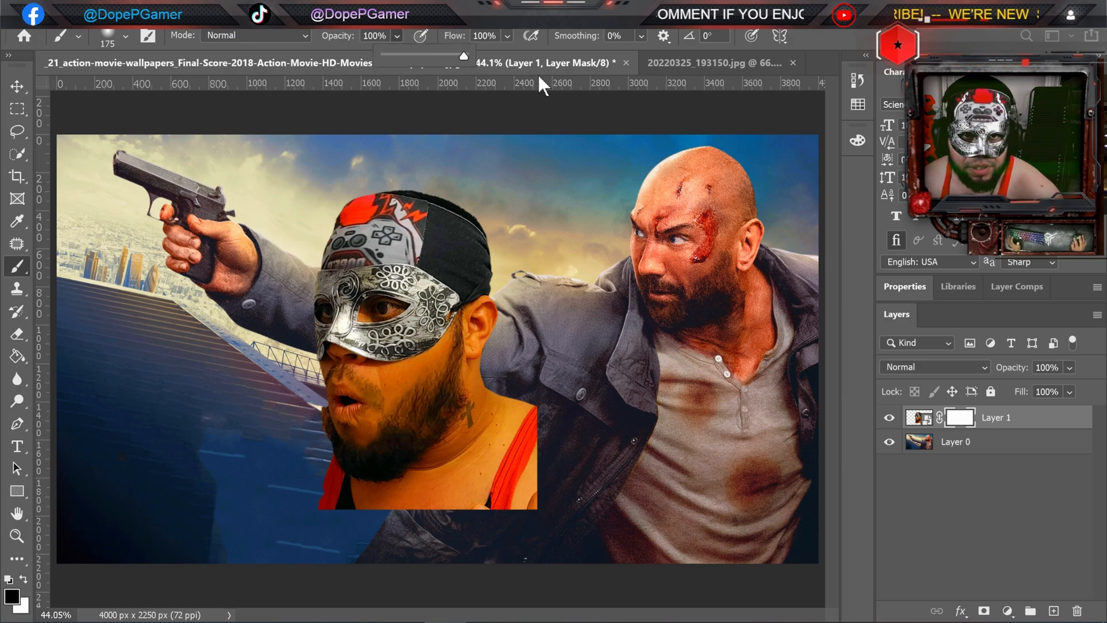
{"action": "left_click", "coordinate": [855, 209]}
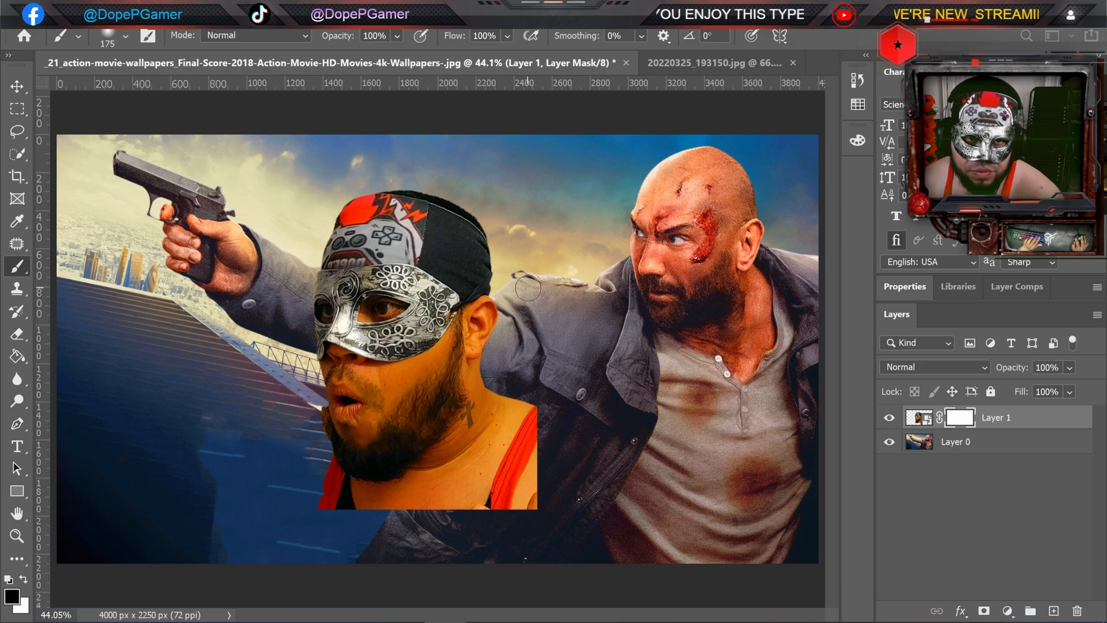
{"action": "left_click", "coordinate": [308, 426]}
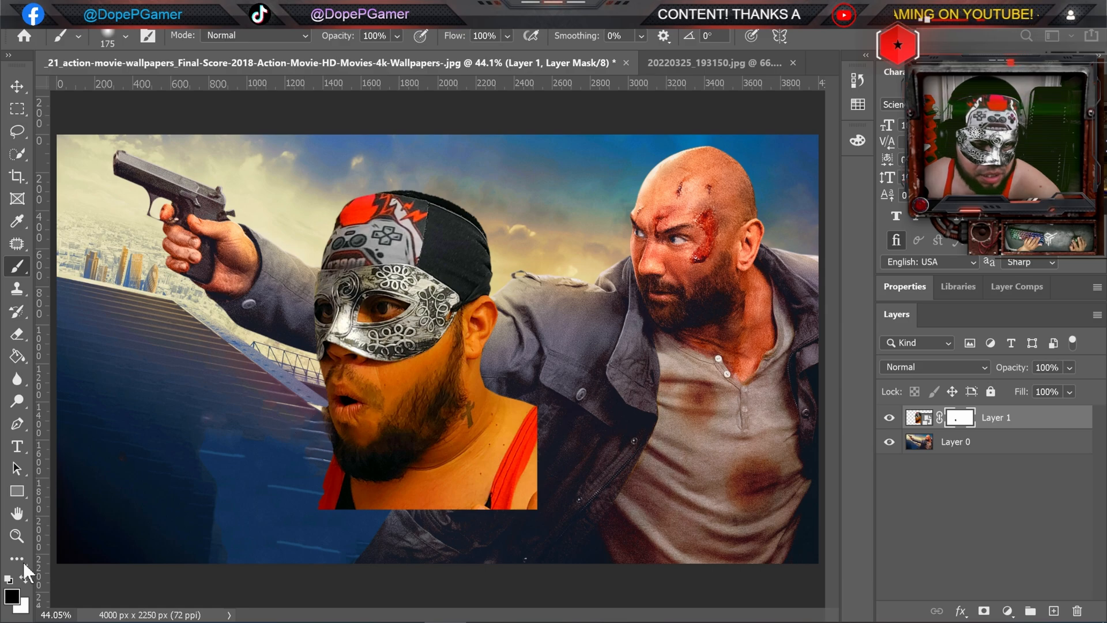
Step: Mask the leftover photo edge beside the masked man's mouth using a smaller 35 px black brush with slightly raised hardness
{"action": "left_click", "coordinate": [15, 539]}
{"action": "left_click", "coordinate": [312, 421]}
{"action": "left_click", "coordinate": [341, 444]}
{"action": "left_click", "coordinate": [341, 443]}
{"action": "left_click", "coordinate": [334, 430]}
{"action": "key", "text": "b"}
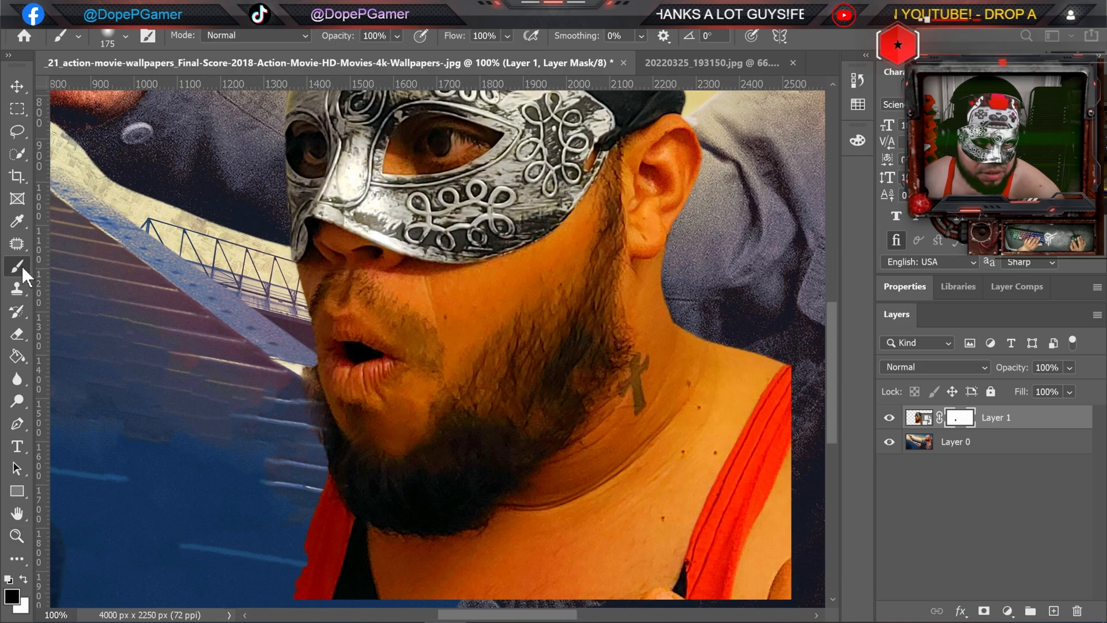
{"action": "key", "text": "bracketleft"}
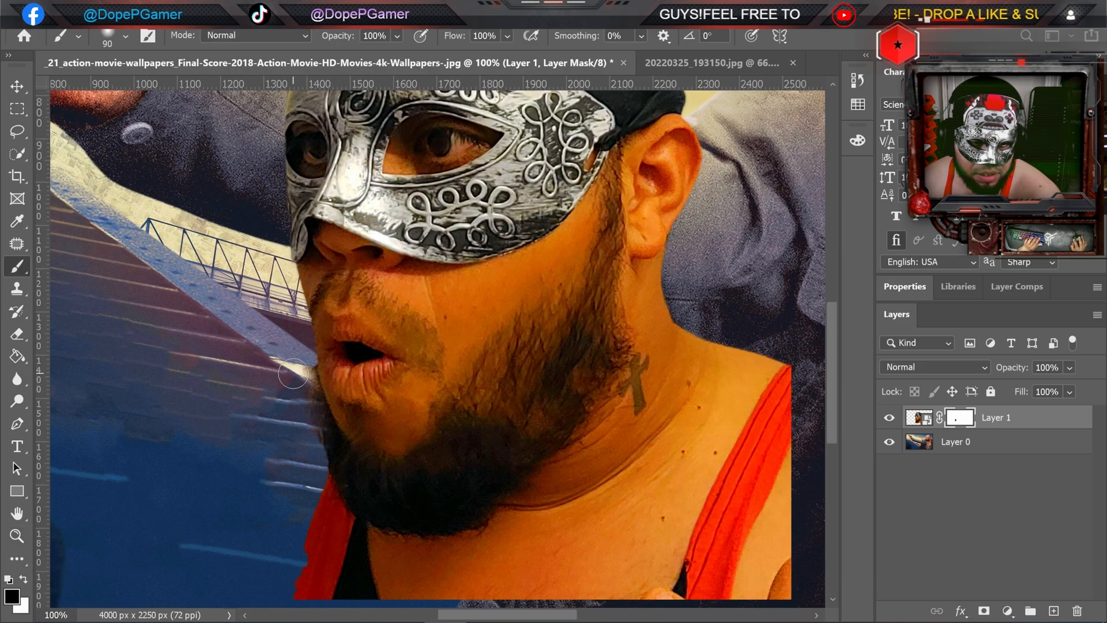
{"action": "right_click", "coordinate": [296, 382]}
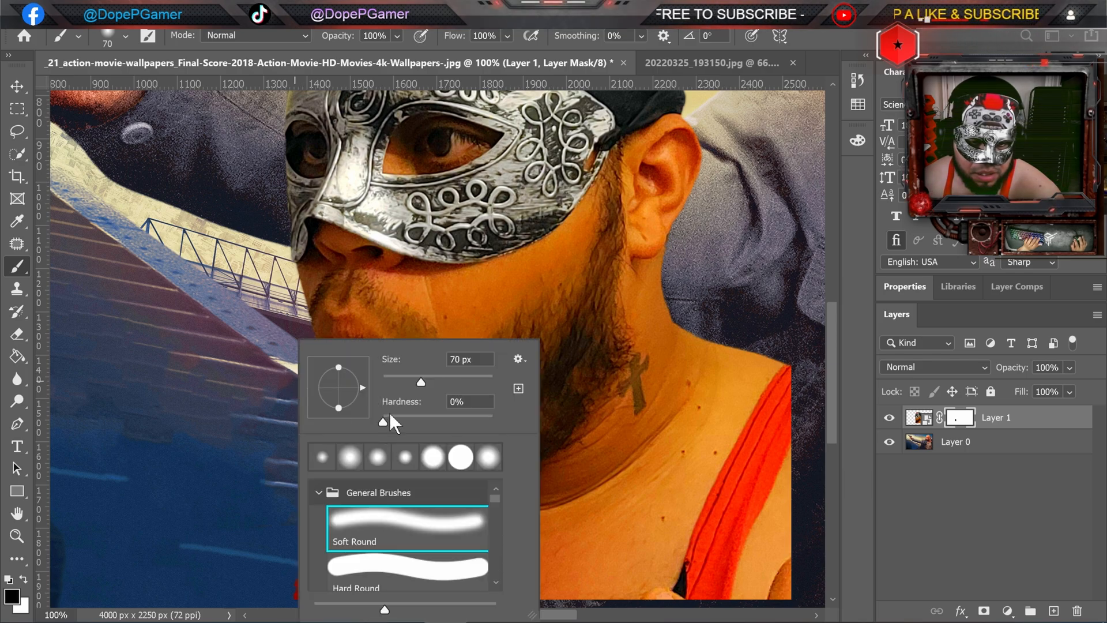
{"action": "left_click_drag", "start_coordinate": [385, 422], "coordinate": [396, 422]}
{"action": "left_click", "coordinate": [273, 397]}
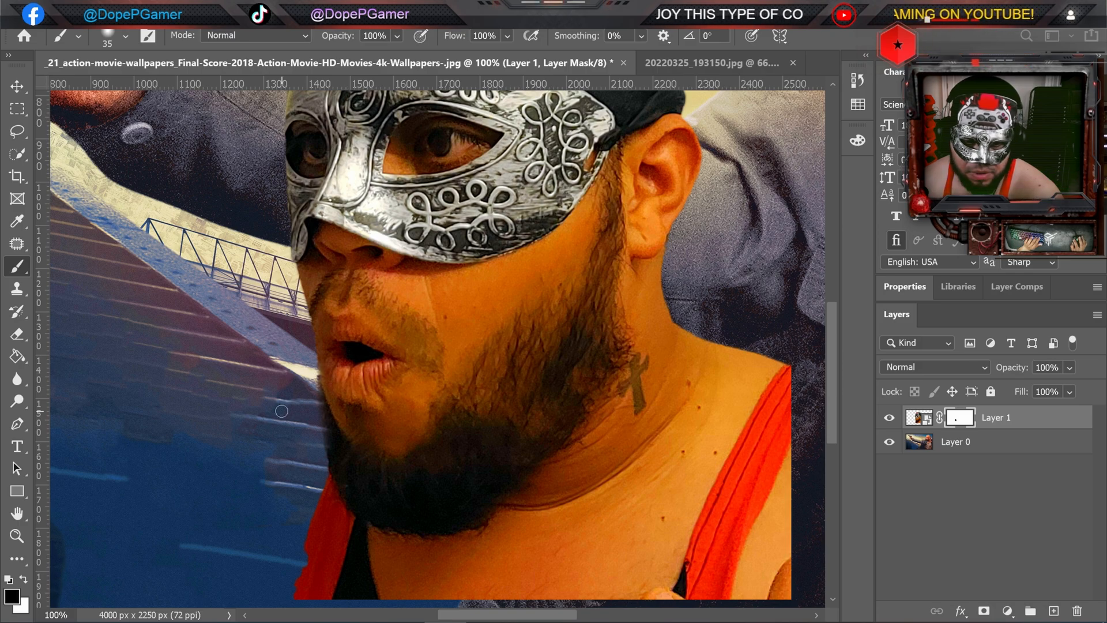
Step: Move the masked man about 413 px right and 121 px up, closer to the bald man
{"action": "left_click", "coordinate": [20, 539]}
{"action": "right_click", "coordinate": [378, 373]}
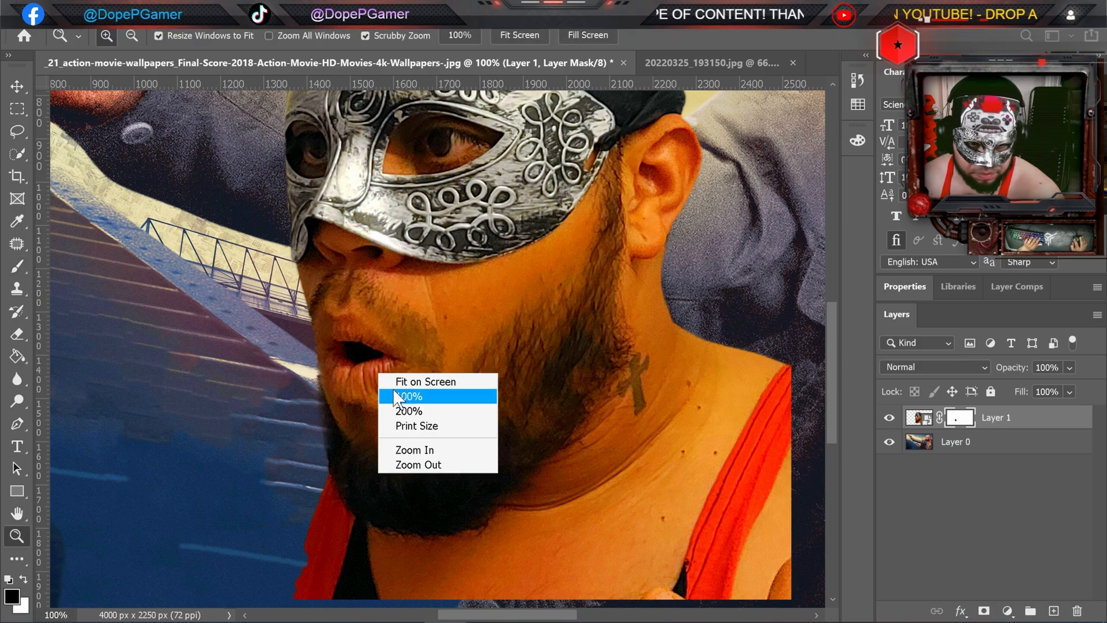
{"action": "left_click", "coordinate": [395, 392]}
{"action": "right_click", "coordinate": [418, 357]}
{"action": "left_click", "coordinate": [443, 367]}
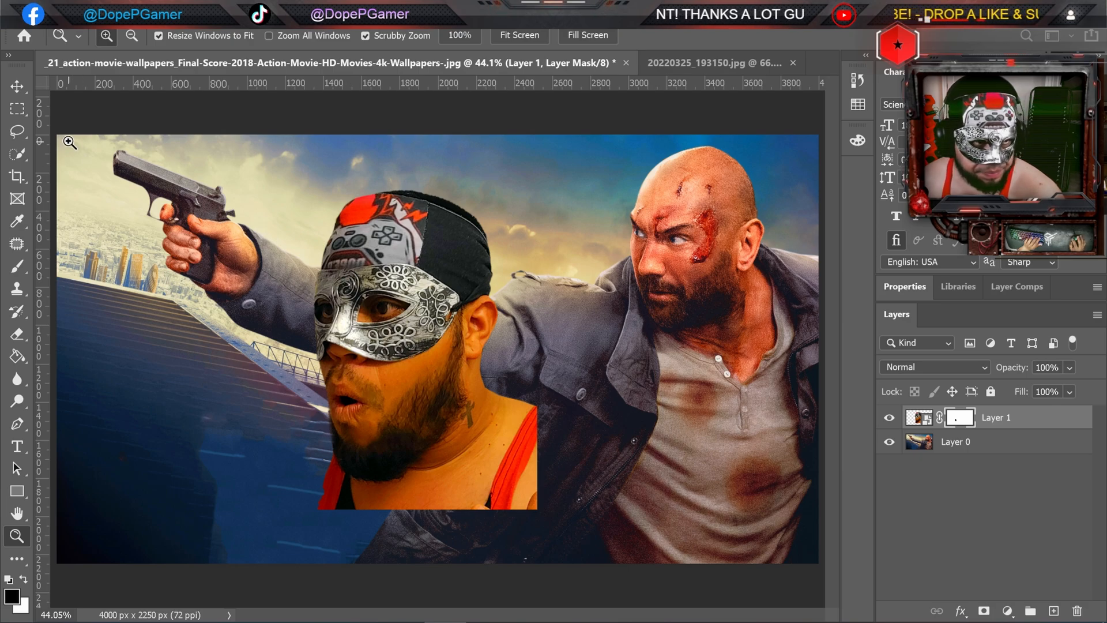
{"action": "left_click", "coordinate": [18, 87]}
{"action": "left_click_drag", "start_coordinate": [476, 357], "coordinate": [518, 340]}
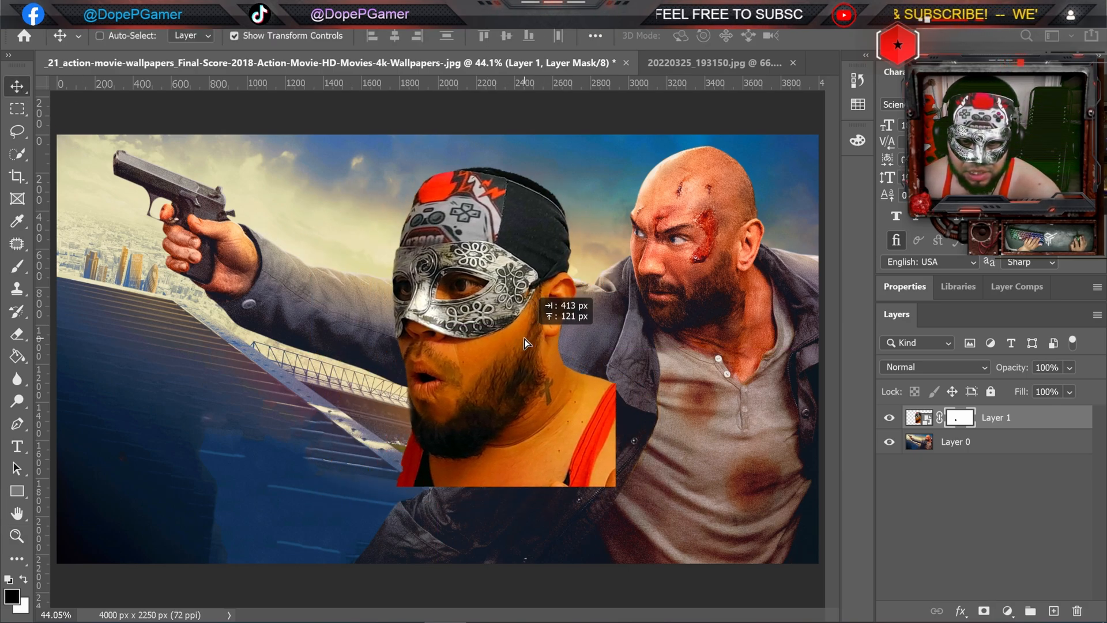
Step: Try merging Layer 1 and Layer 0 into a single layer, and undo the merge
{"action": "left_click", "coordinate": [973, 445], "text": "shift"}
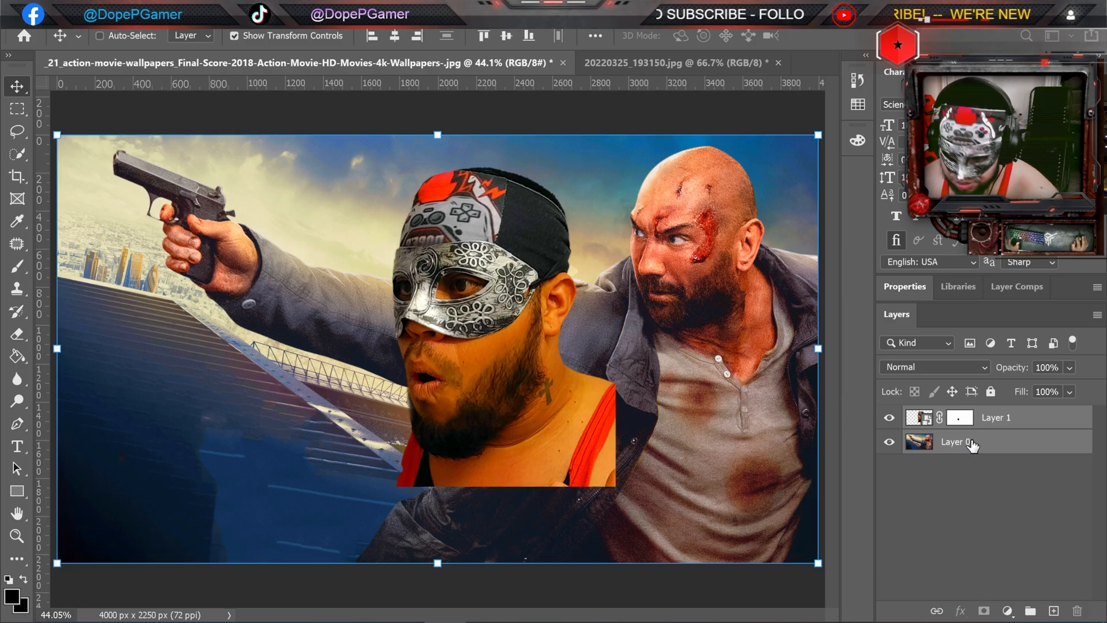
{"action": "key", "text": "ctrl+e"}
{"action": "left_click", "coordinate": [16, 536]}
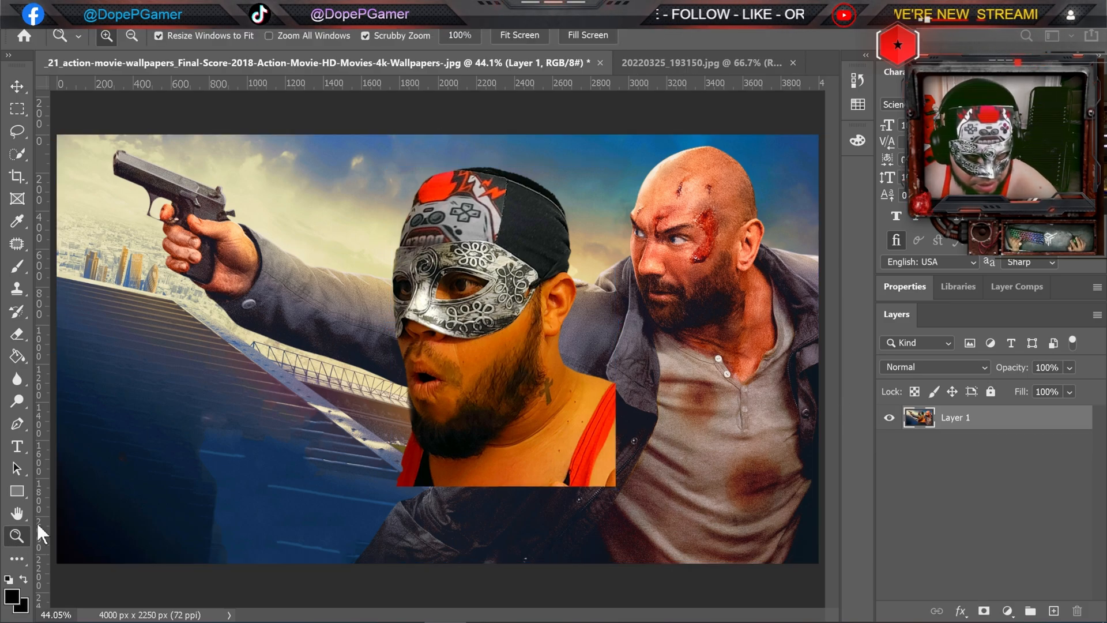
{"action": "key", "text": "v"}
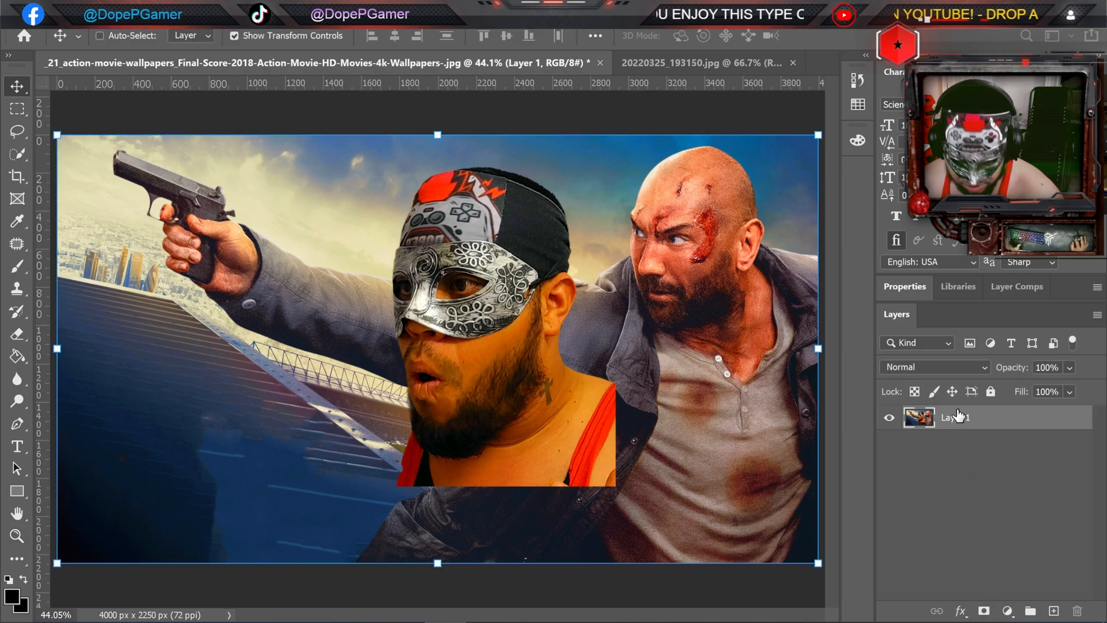
{"action": "key", "text": "ctrl+z"}
Step: Convert Layer 1 together with its layer mask to a smart object
{"action": "left_click", "coordinate": [998, 418]}
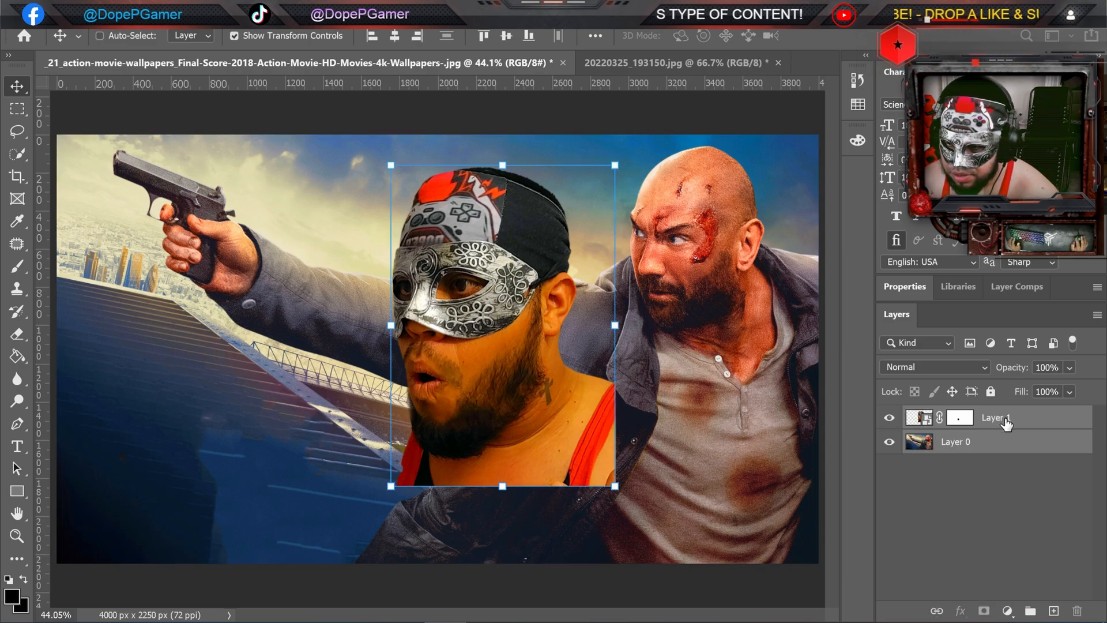
{"action": "right_click", "coordinate": [1002, 417]}
{"action": "left_click", "coordinate": [887, 186]}
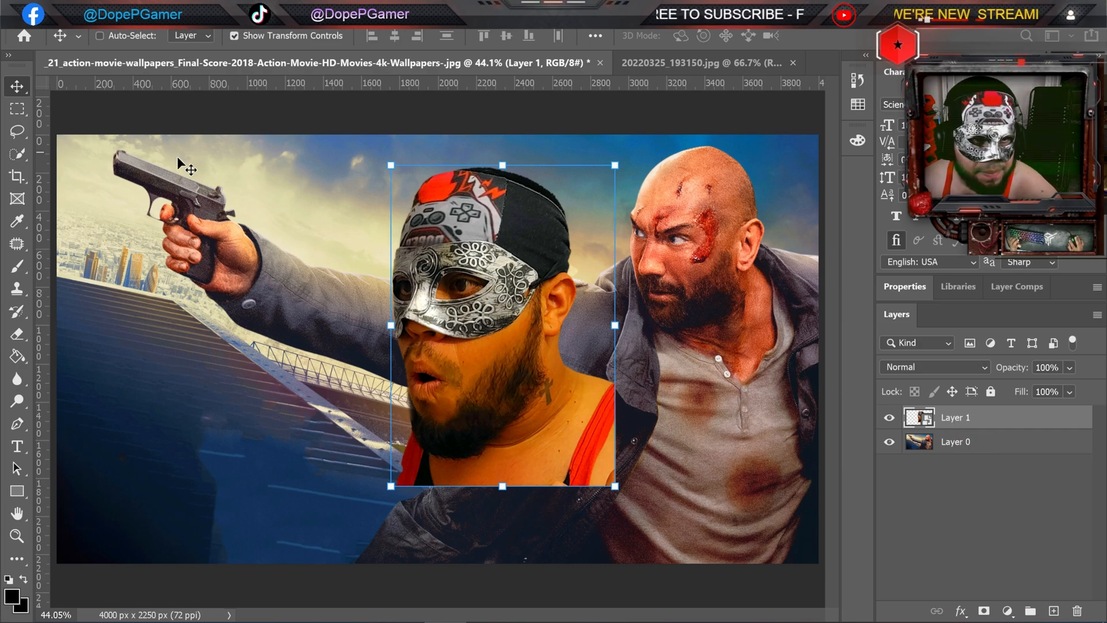
Step: Move the masked man up beside the bald man's head and rotate him to 2.20°
{"action": "left_click_drag", "start_coordinate": [533, 271], "coordinate": [541, 294]}
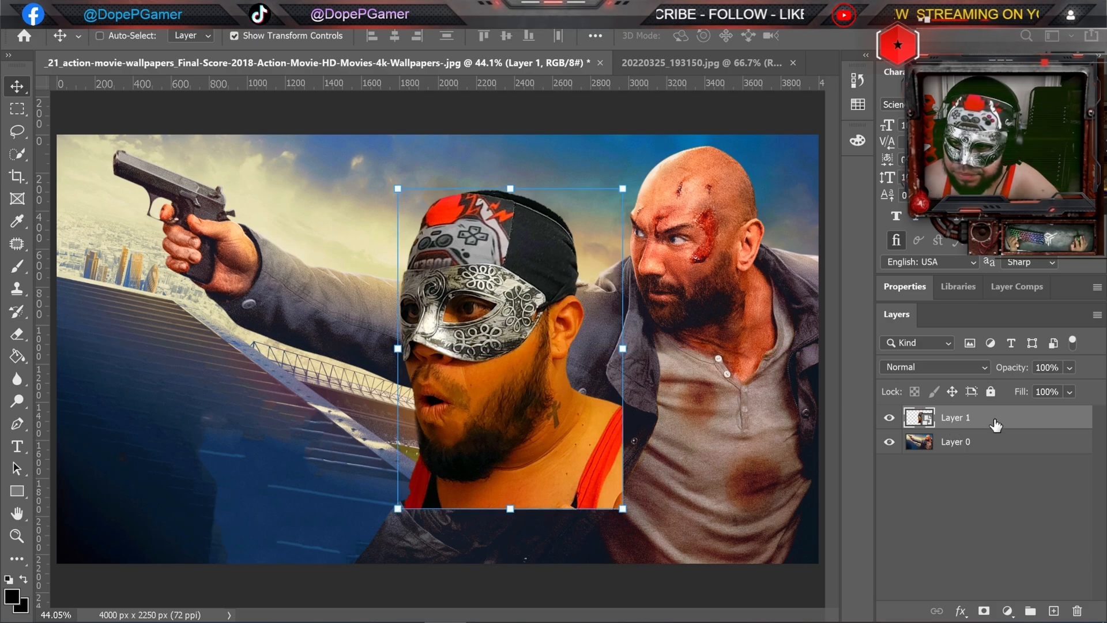
{"action": "left_click_drag", "start_coordinate": [547, 242], "coordinate": [569, 219]}
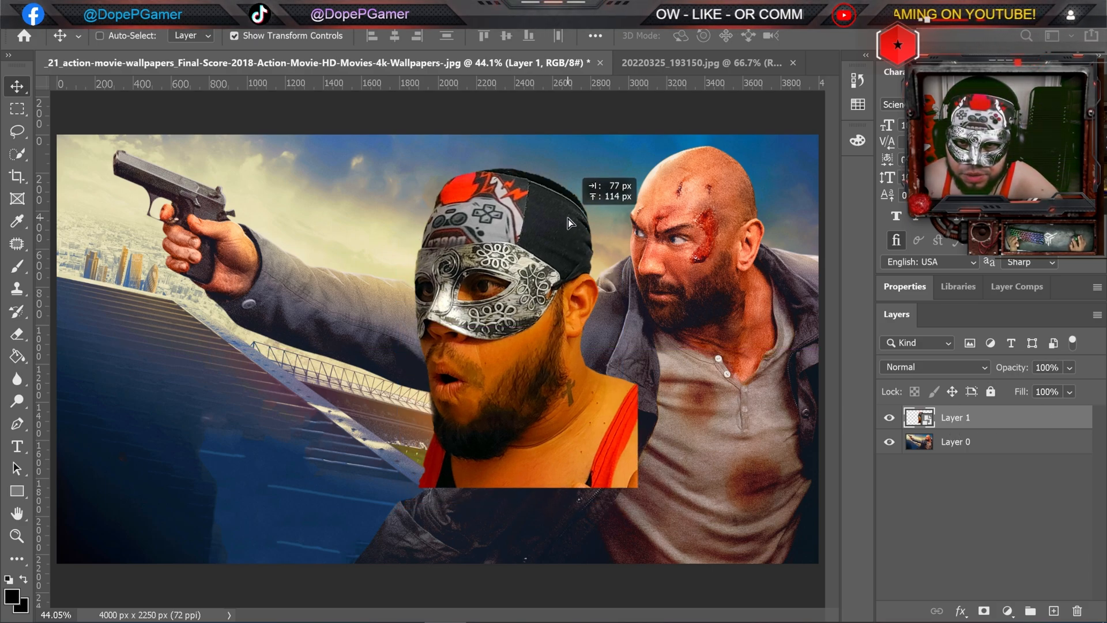
{"action": "left_click_drag", "start_coordinate": [662, 155], "coordinate": [667, 156]}
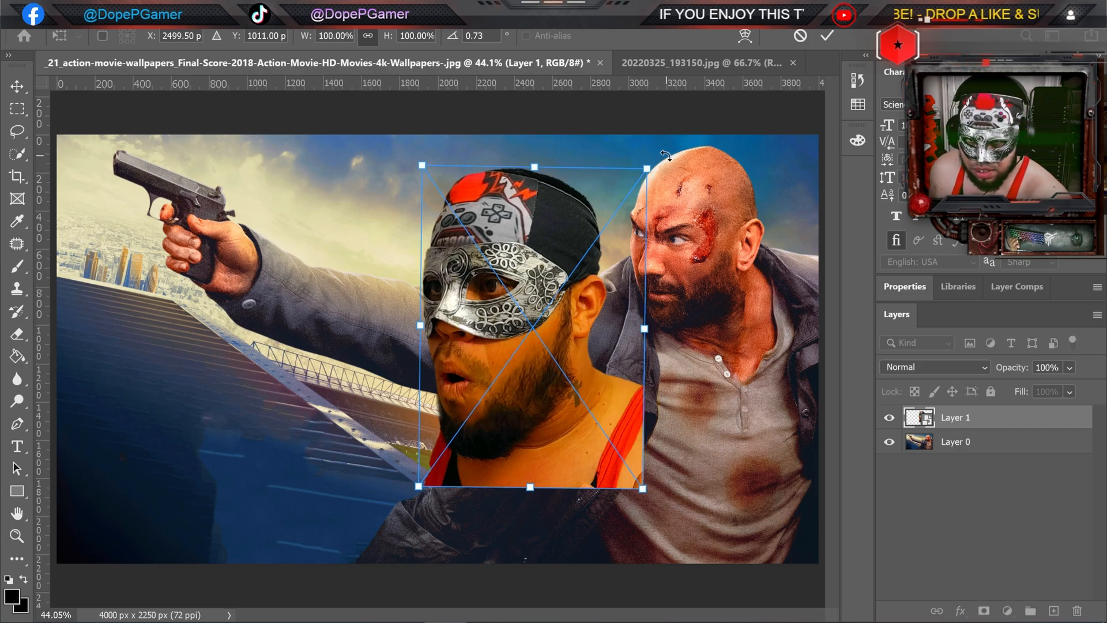
{"action": "left_click_drag", "start_coordinate": [546, 240], "coordinate": [552, 216]}
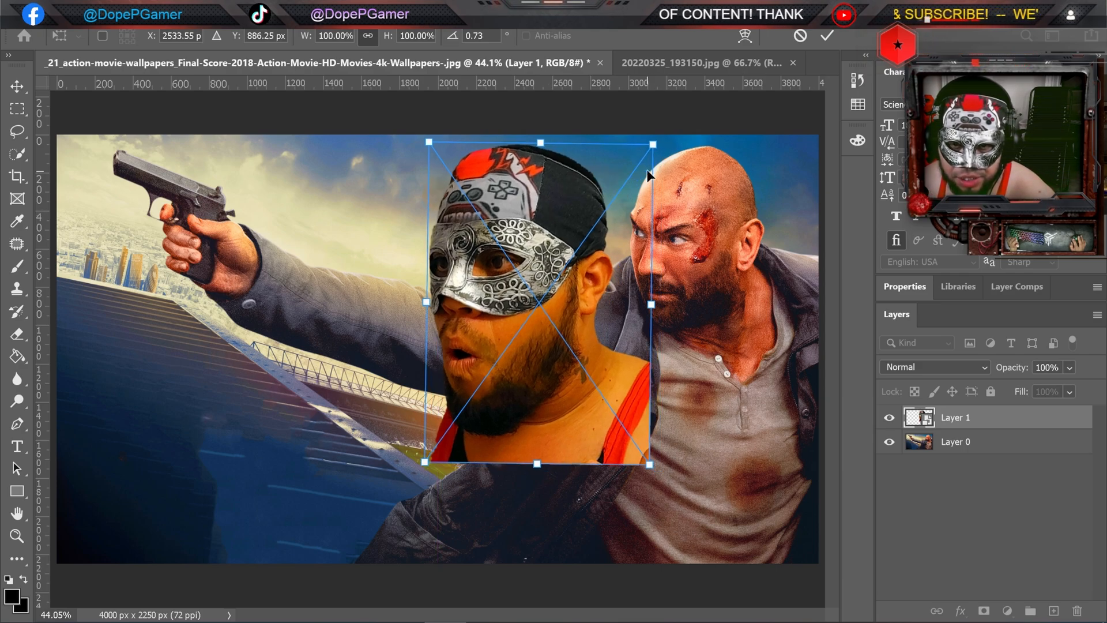
{"action": "left_click_drag", "start_coordinate": [676, 137], "coordinate": [679, 139]}
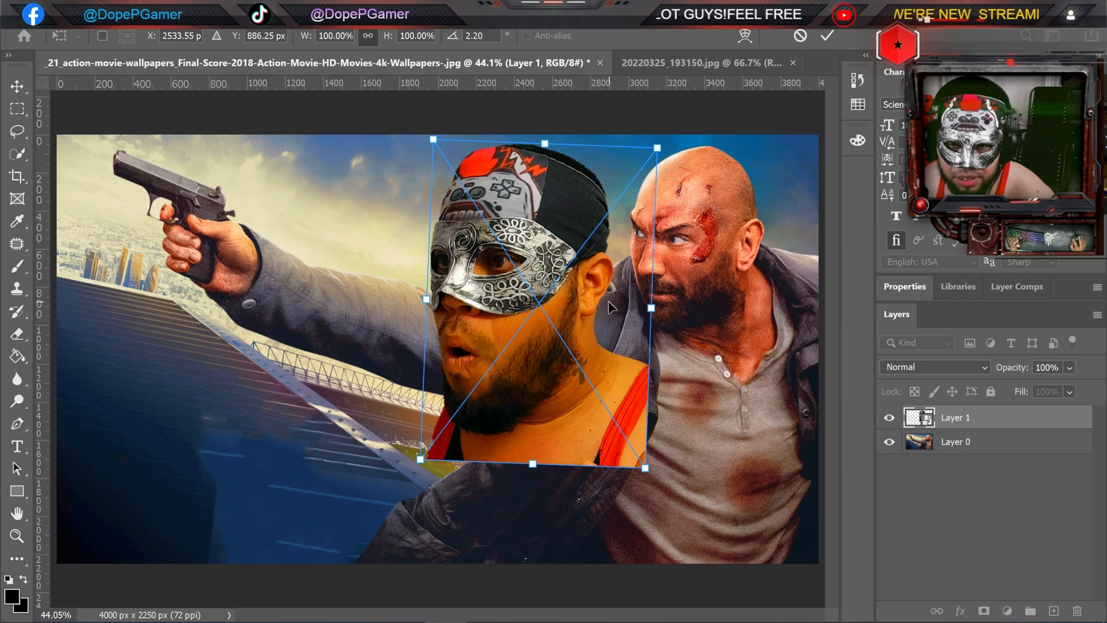
{"action": "left_click_drag", "start_coordinate": [606, 308], "coordinate": [621, 293]}
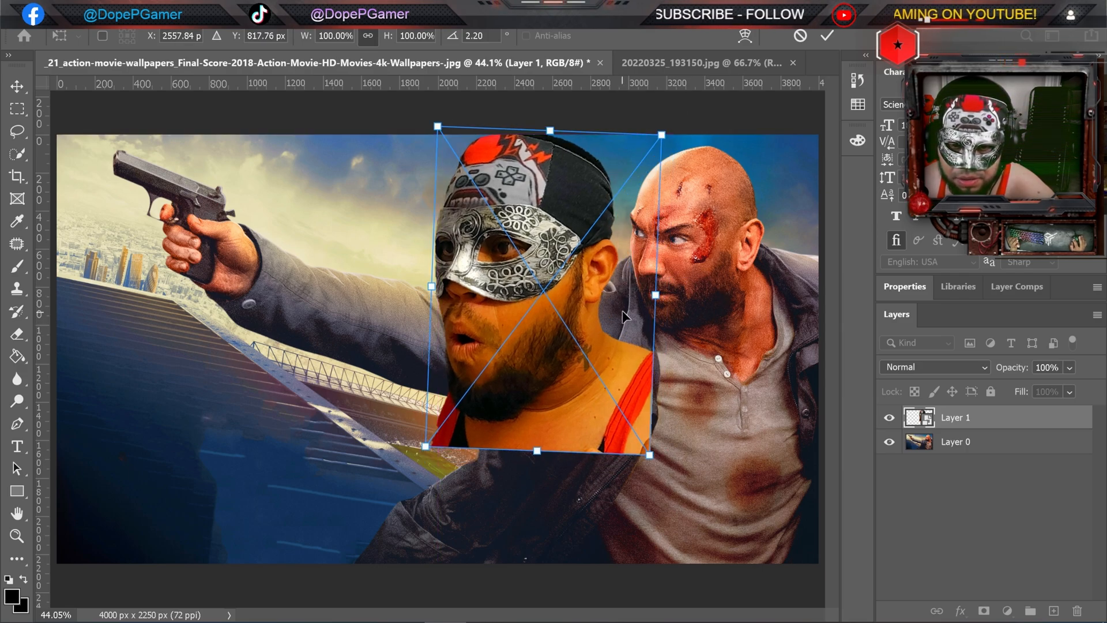
{"action": "left_click", "coordinate": [622, 294]}
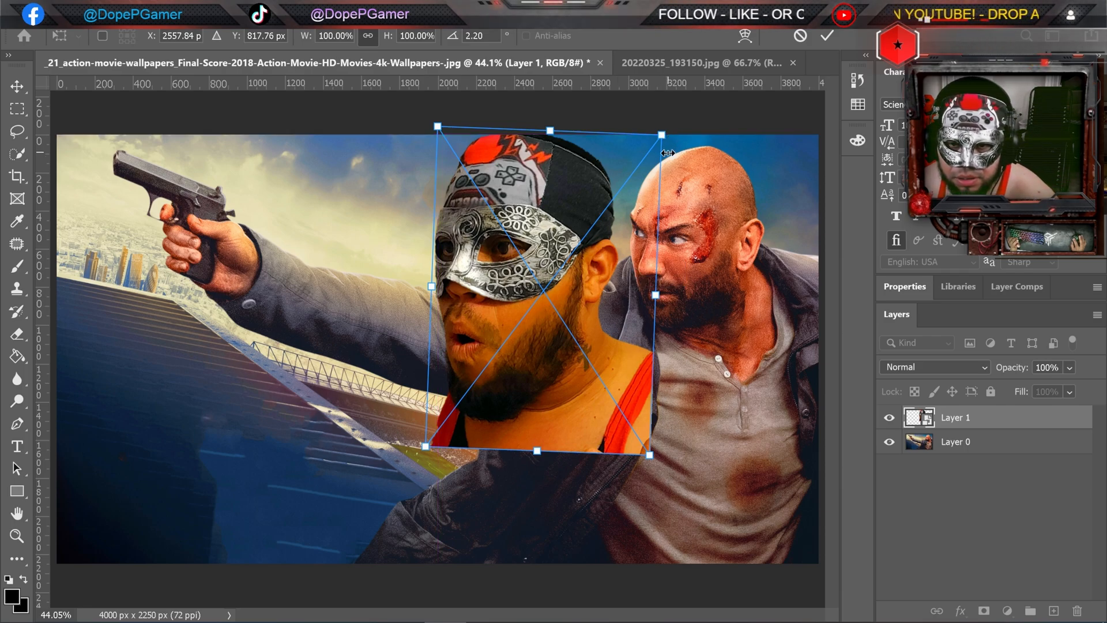
Step: Scale the masked man proportionally to 75.53% and place him over the bald man's head
{"action": "left_click_drag", "start_coordinate": [663, 135], "coordinate": [604, 211]}
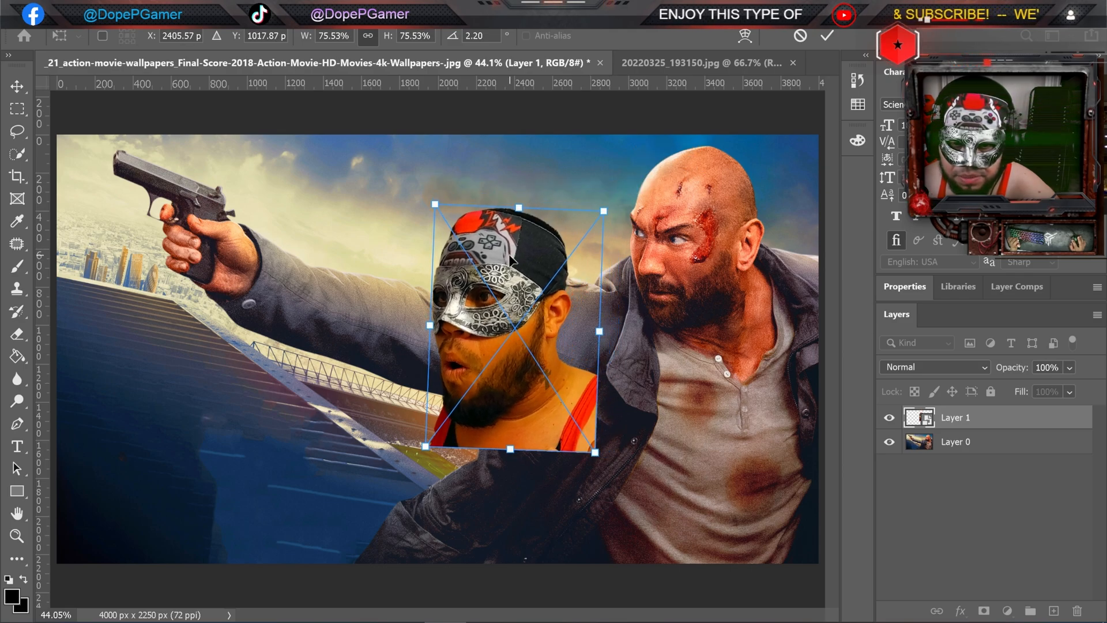
{"action": "key", "text": "Return"}
{"action": "left_click_drag", "start_coordinate": [521, 315], "coordinate": [715, 241]}
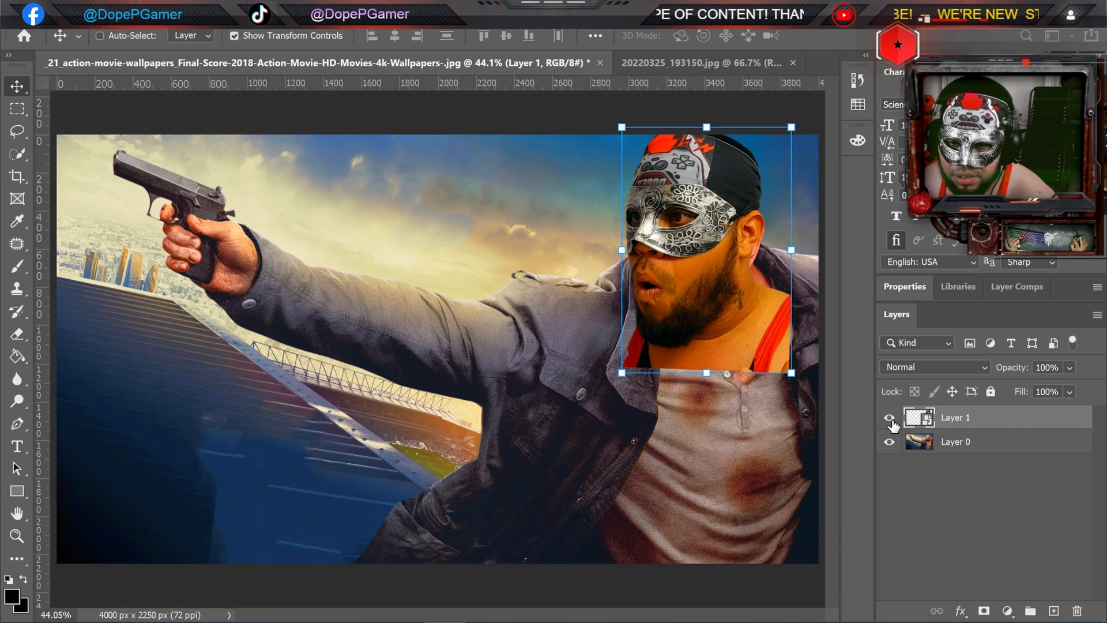
Step: Lower Layer 1's fill to 51% and shift the masked man to roughly match the bald man's face underneath
{"action": "left_click", "coordinate": [1070, 392]}
{"action": "left_click_drag", "start_coordinate": [1076, 414], "coordinate": [1056, 416]}
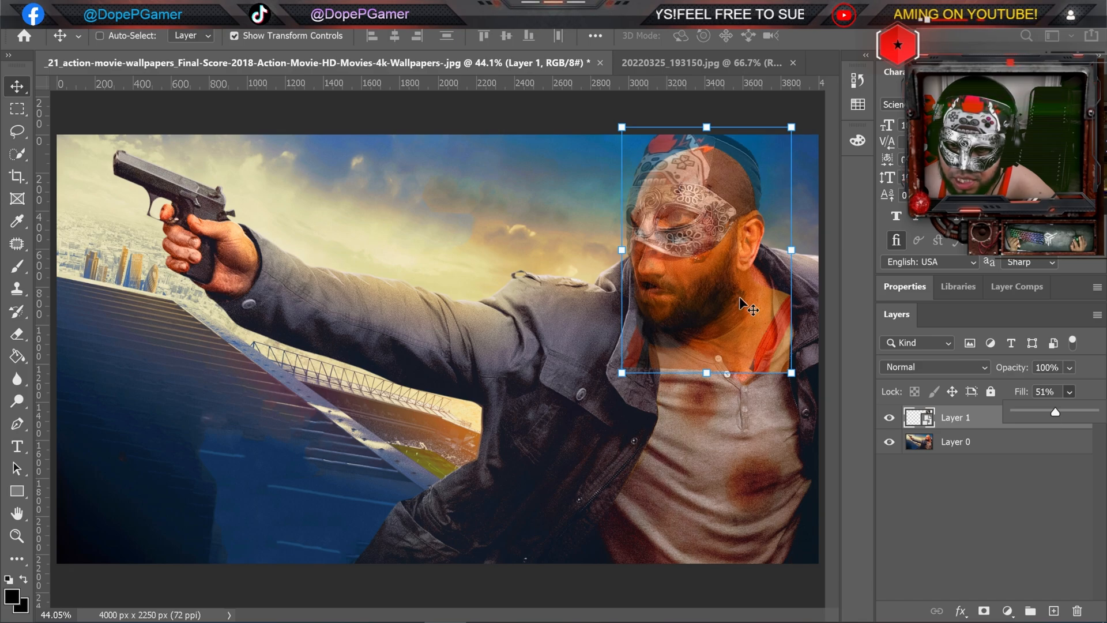
{"action": "left_click_drag", "start_coordinate": [740, 297], "coordinate": [738, 309]}
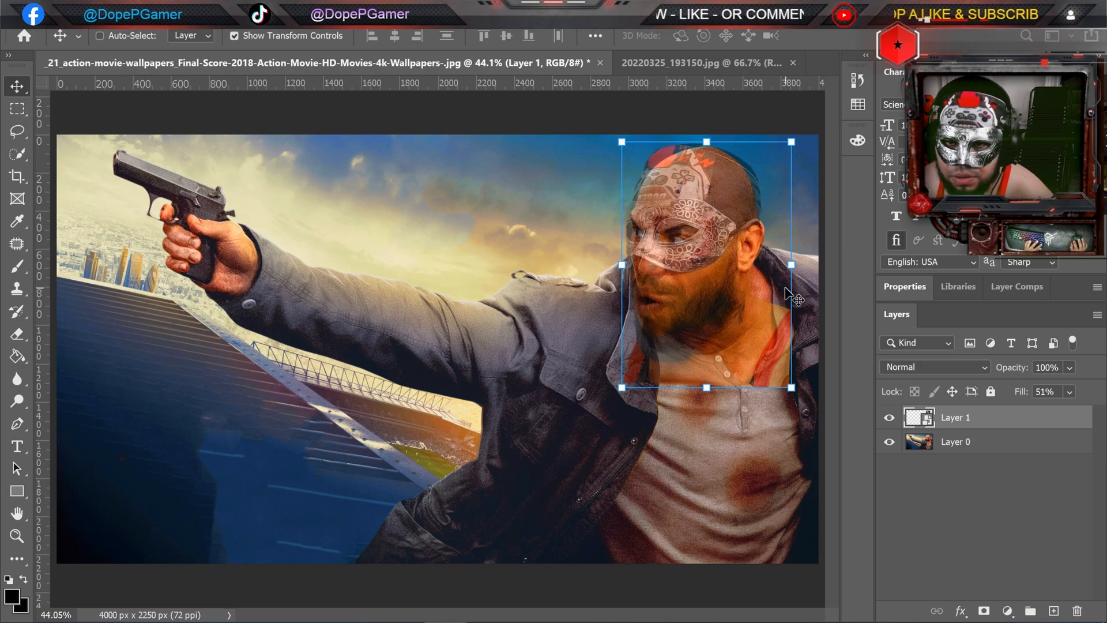
{"action": "mouse_move", "coordinate": [713, 254]}
{"action": "left_mouse_down"}
{"action": "mouse_move", "coordinate": [680, 247]}
{"action": "mouse_move", "coordinate": [716, 258]}
{"action": "left_mouse_up"}
{"action": "left_click_drag", "start_coordinate": [812, 138], "coordinate": [813, 135]}
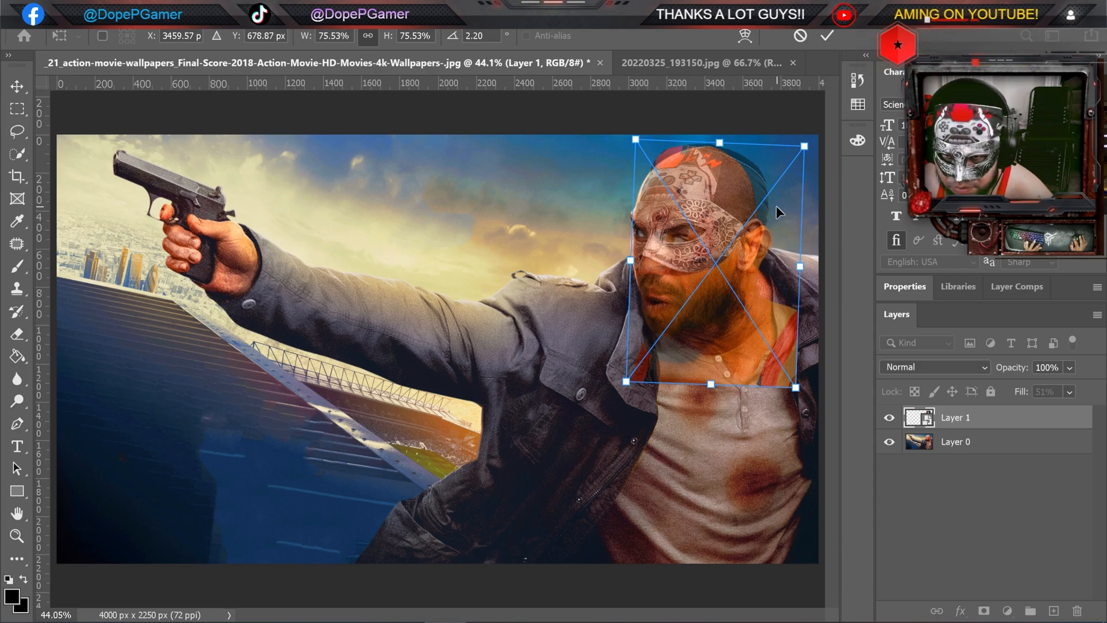
Step: Nudge the masked man down and left to about X 3448 px, Y 695 px to line up the two faces
{"action": "key", "text": "Down"}
{"action": "key", "text": "Down"}
{"action": "key", "text": "Down"}
{"action": "key", "text": "Down"}
{"action": "key", "text": "Down"}
{"action": "key", "text": "Down"}
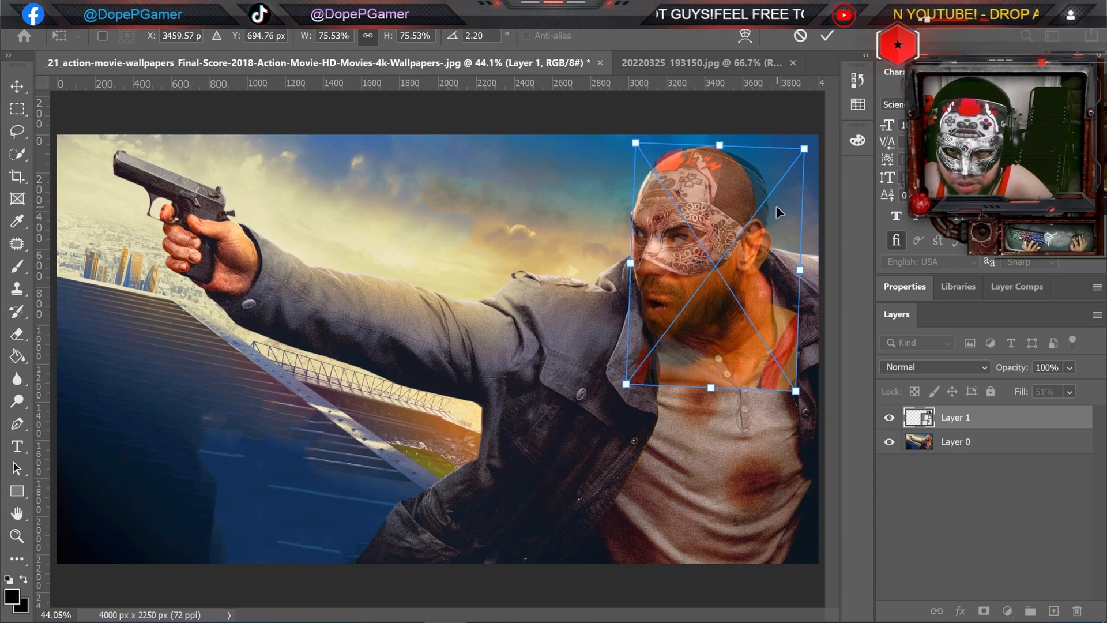
{"action": "key", "text": "Left"}
{"action": "key", "text": "Left"}
{"action": "key", "text": "Left"}
{"action": "key", "text": "Left"}
{"action": "key", "text": "Left"}
{"action": "key", "text": "Down"}
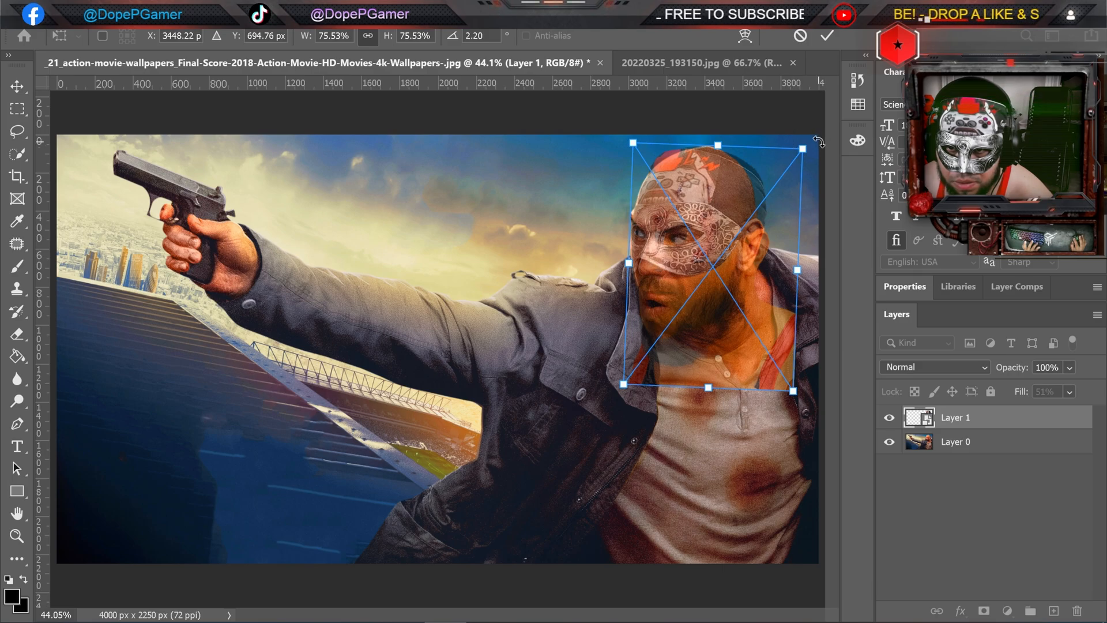
Step: Rotate the masked man to 3.80° and nudge him down and left to about X 3437 px, Y 713 px
{"action": "left_click_drag", "start_coordinate": [819, 140], "coordinate": [819, 147]}
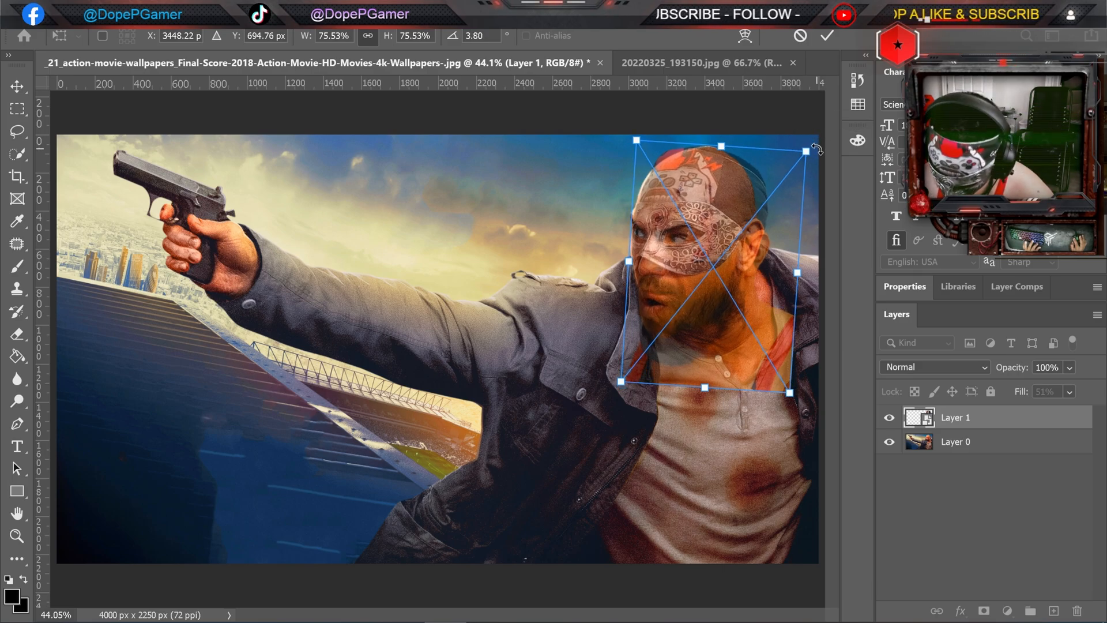
{"action": "key", "text": "Down"}
{"action": "key", "text": "Down"}
{"action": "key", "text": "Down"}
{"action": "key", "text": "Down"}
{"action": "key", "text": "Down"}
{"action": "key", "text": "Down"}
{"action": "key", "text": "Down"}
{"action": "key", "text": "Down"}
{"action": "key", "text": "Left"}
{"action": "key", "text": "Left"}
{"action": "key", "text": "Left"}
{"action": "key", "text": "Left"}
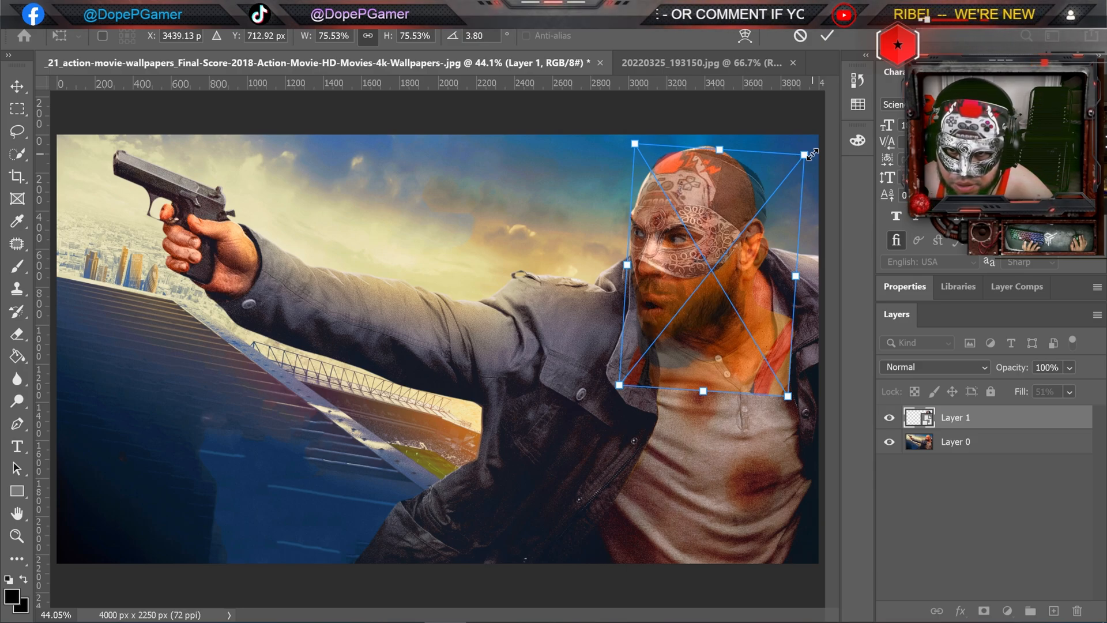
{"action": "key", "text": "Left"}
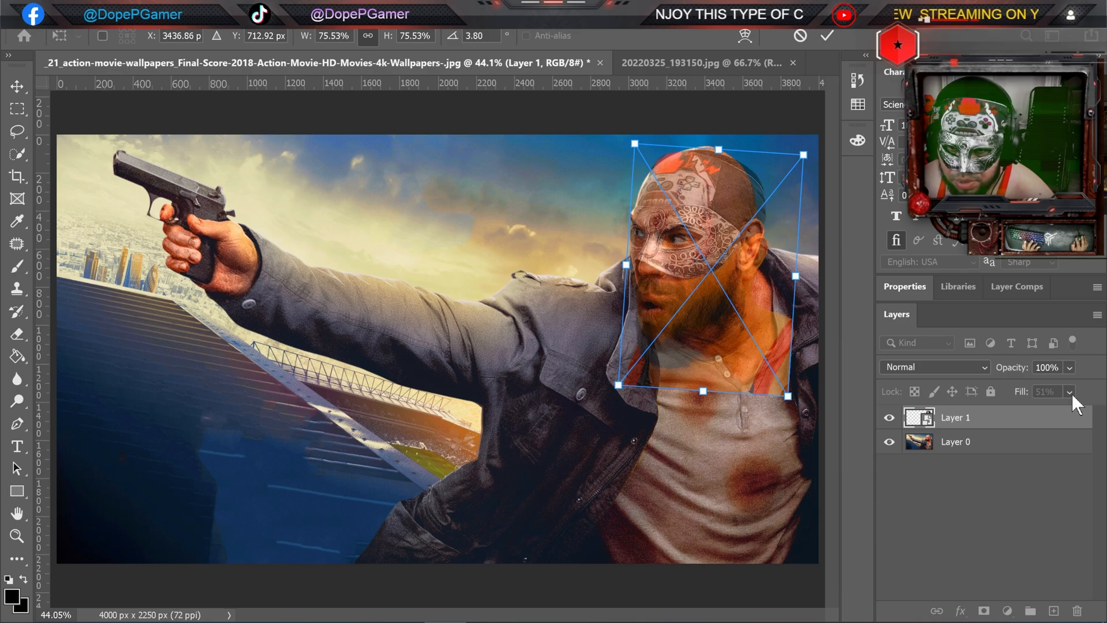
Step: Compare the image with Layer 1 hidden and shown, and set Layer 1's fill back to 100%
{"action": "left_click", "coordinate": [888, 419]}
{"action": "left_click", "coordinate": [887, 420]}
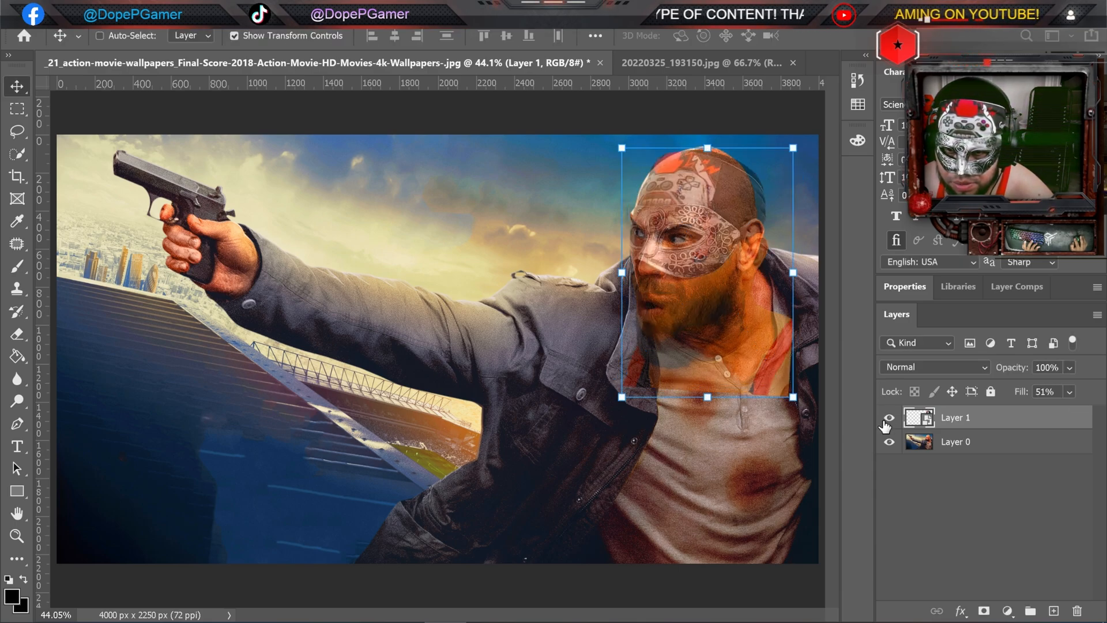
{"action": "left_click", "coordinate": [888, 419]}
{"action": "left_click", "coordinate": [888, 419]}
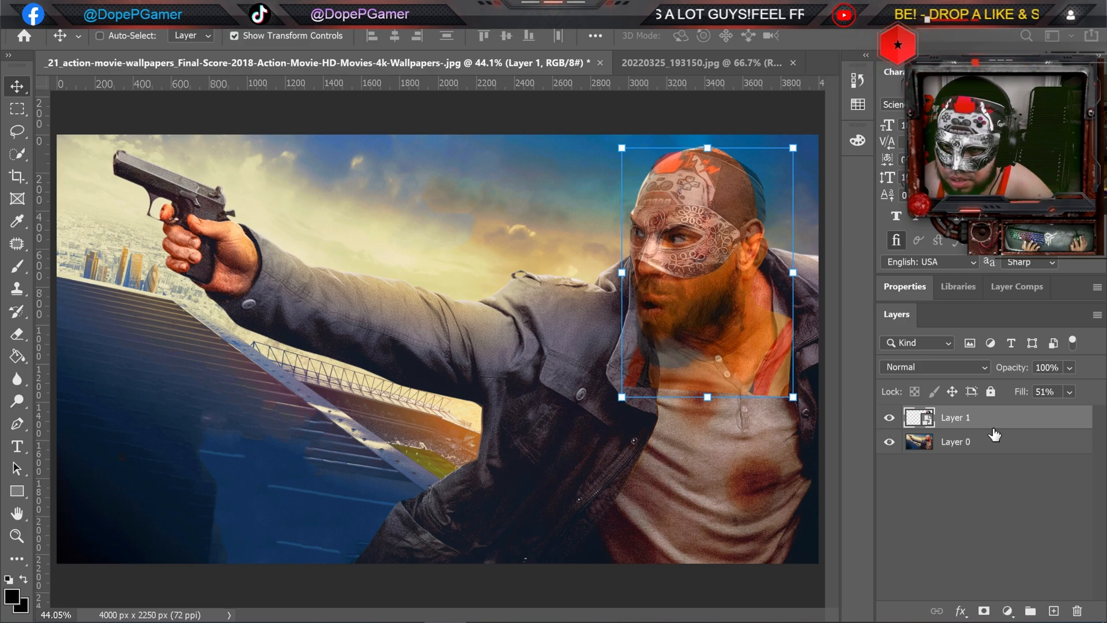
{"action": "left_click", "coordinate": [1069, 391]}
{"action": "left_click_drag", "start_coordinate": [1063, 409], "coordinate": [1101, 411]}
{"action": "left_click", "coordinate": [957, 419]}
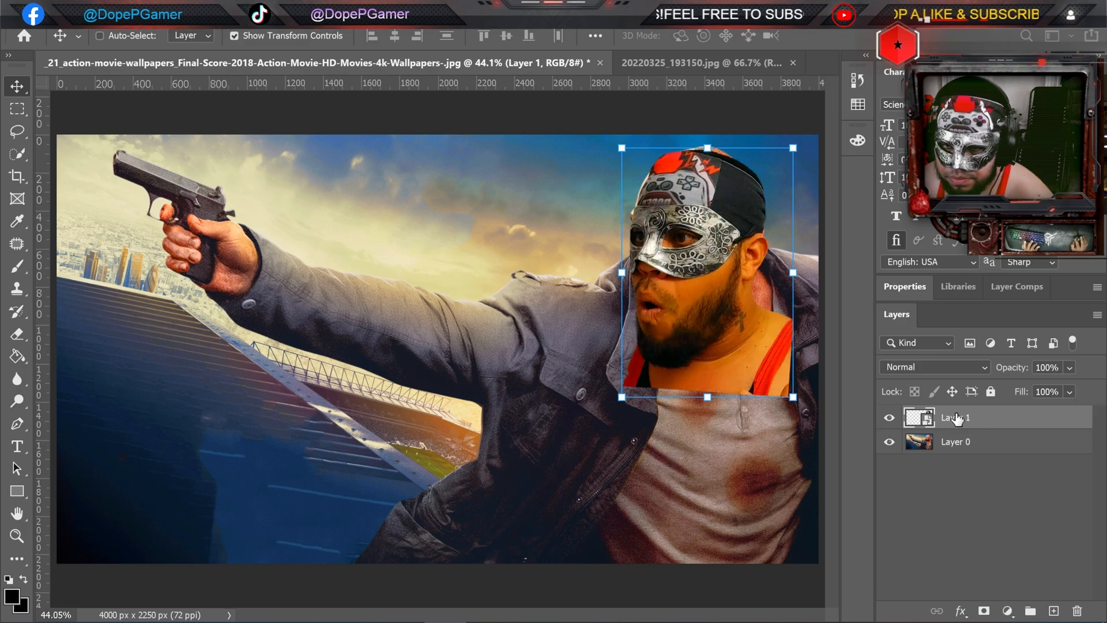
Step: Scale the masked man proportionally to 68.31% and move him up to about X 3393 px, Y 600 px over the bald head
{"action": "left_click_drag", "start_coordinate": [791, 151], "coordinate": [788, 176]}
{"action": "left_click_drag", "start_coordinate": [742, 300], "coordinate": [741, 277]}
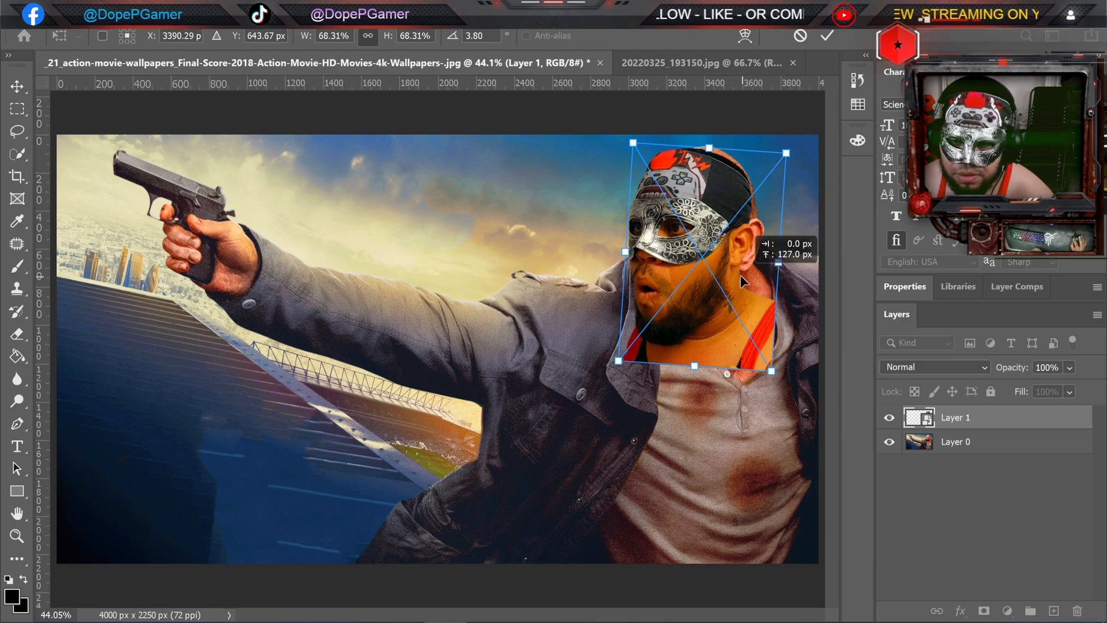
{"action": "mouse_move", "coordinate": [741, 281]}
{"action": "left_mouse_down"}
{"action": "mouse_move", "coordinate": [496, 271]}
{"action": "mouse_move", "coordinate": [755, 269]}
{"action": "mouse_move", "coordinate": [741, 272]}
{"action": "left_mouse_up"}
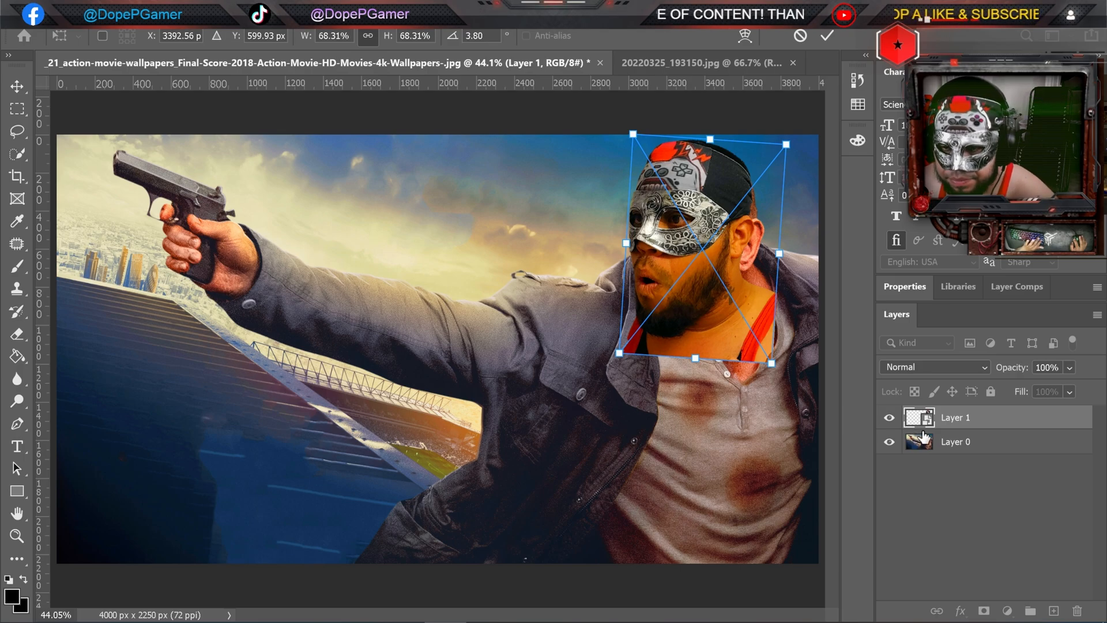
{"action": "key", "text": "Return"}
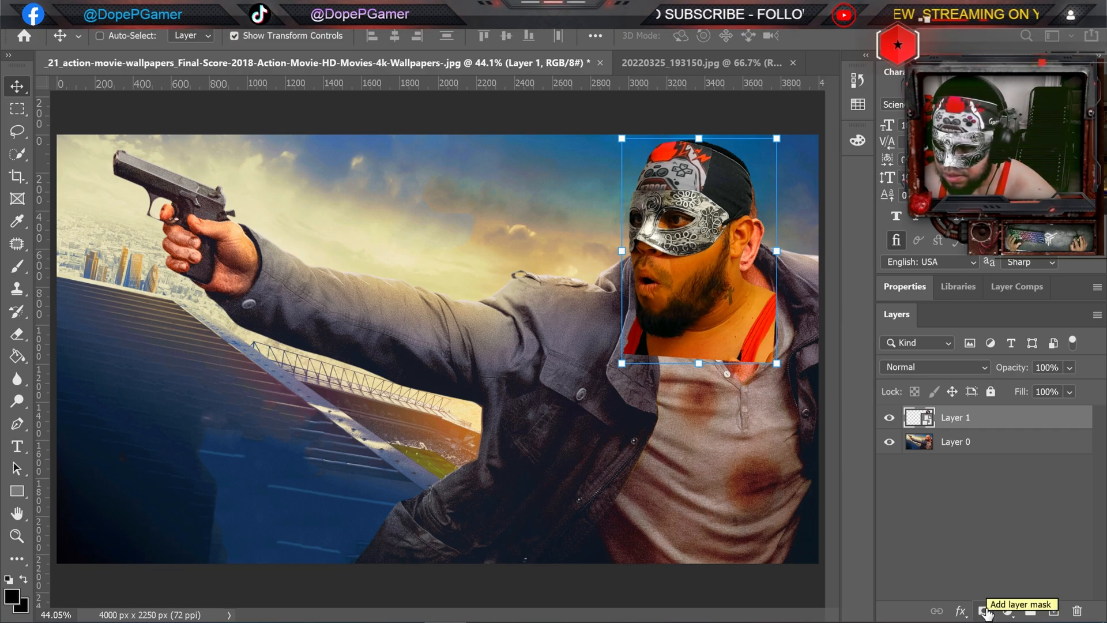
Step: Add a layer mask to Layer 1, invert it to black, and ready the Brush with white as the foreground colour
{"action": "left_click", "coordinate": [984, 611]}
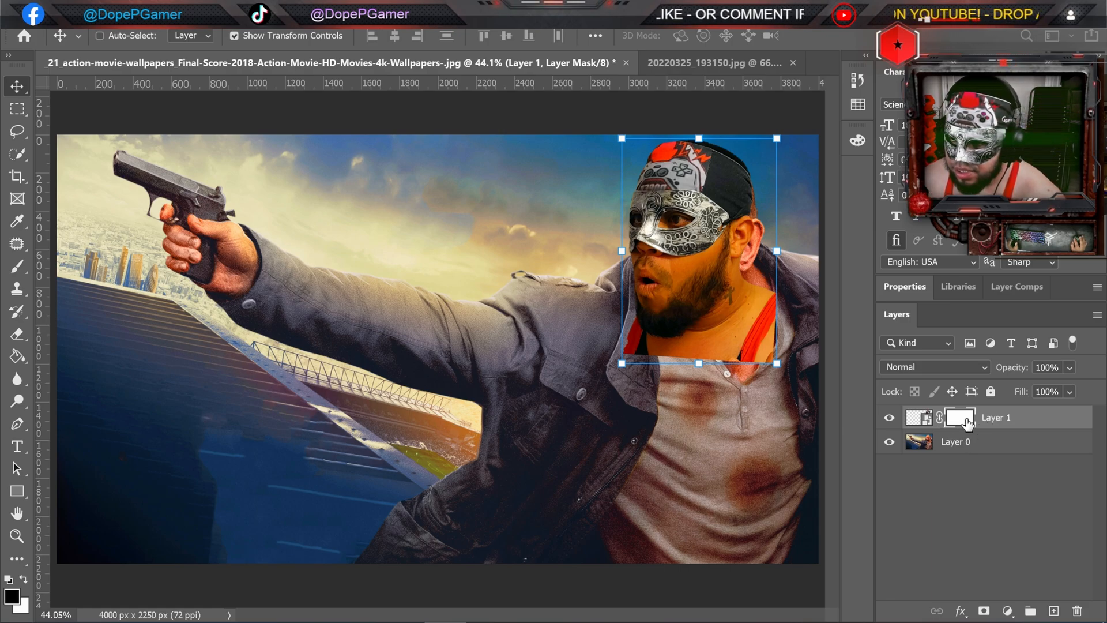
{"action": "key", "text": "ctrl+i"}
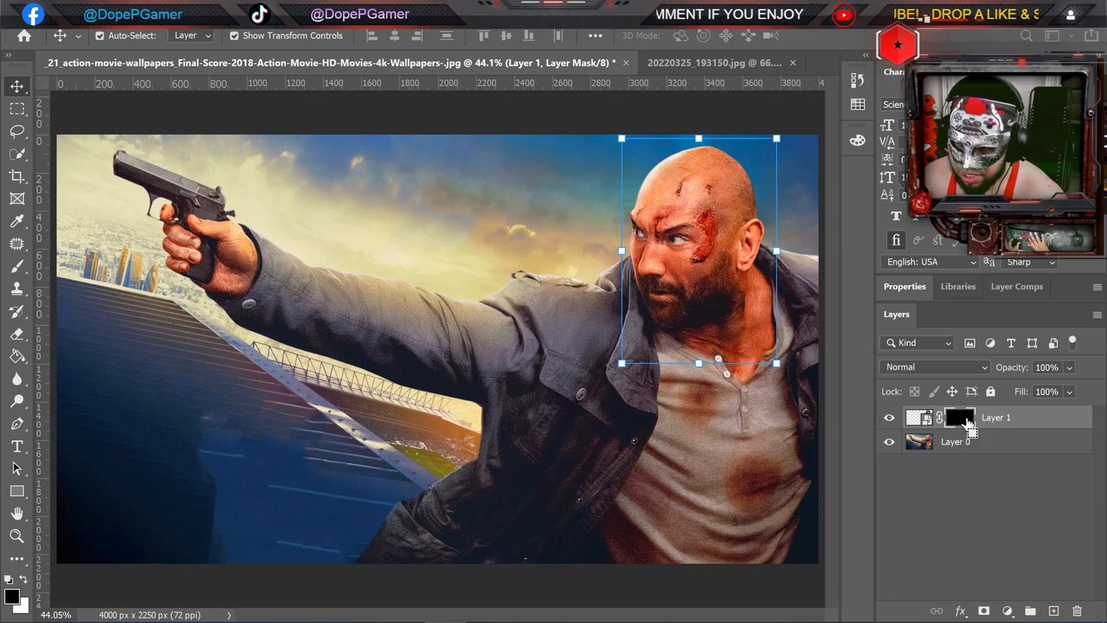
{"action": "left_click", "coordinate": [19, 267]}
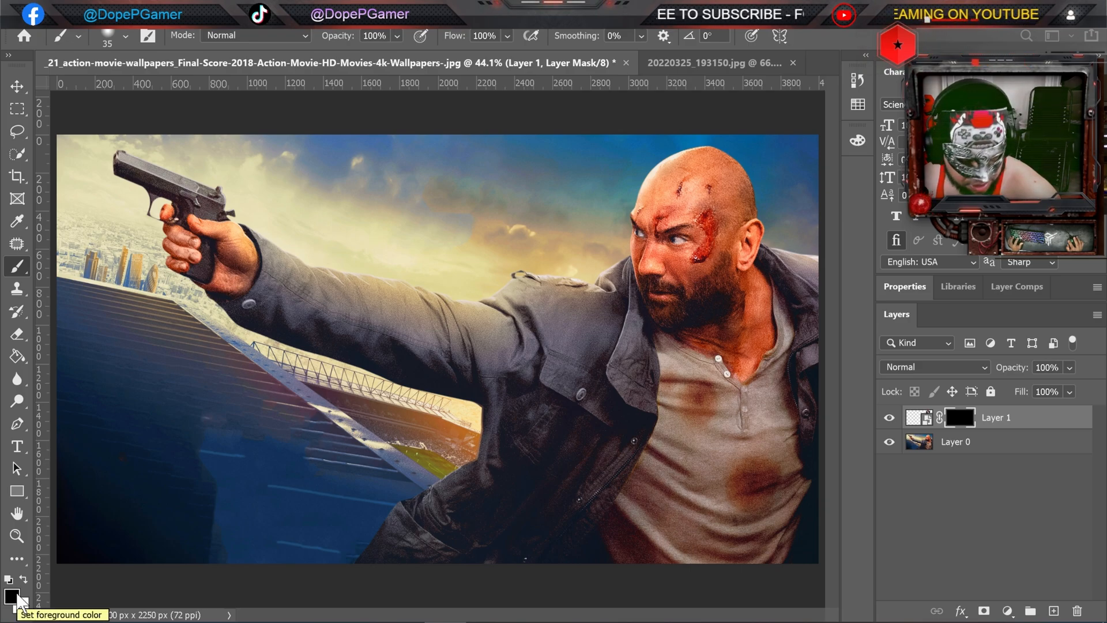
{"action": "key", "text": "x"}
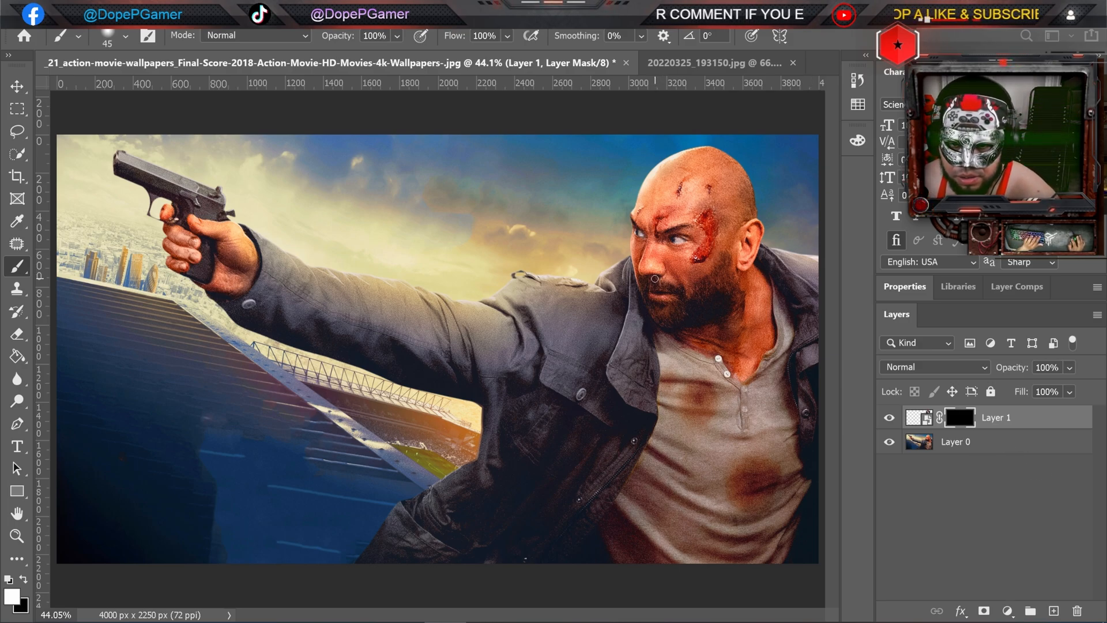
Step: Set the brush to Soft Round with 0% hardness and a size of 150 px for painting around the man's head
{"action": "right_click", "coordinate": [643, 282]}
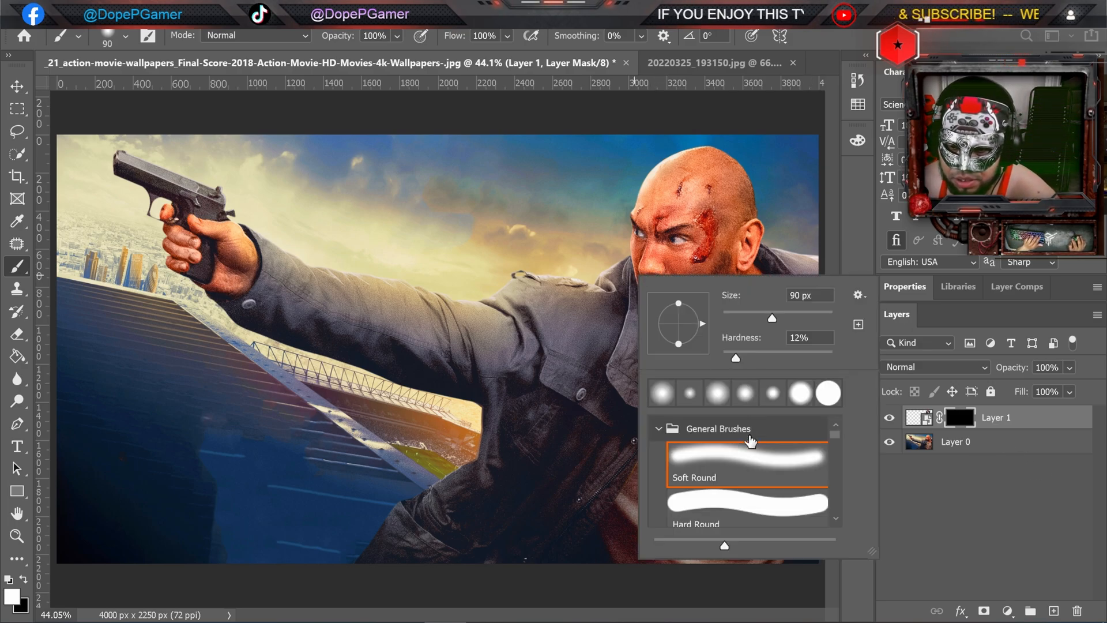
{"action": "double_click", "coordinate": [744, 461]}
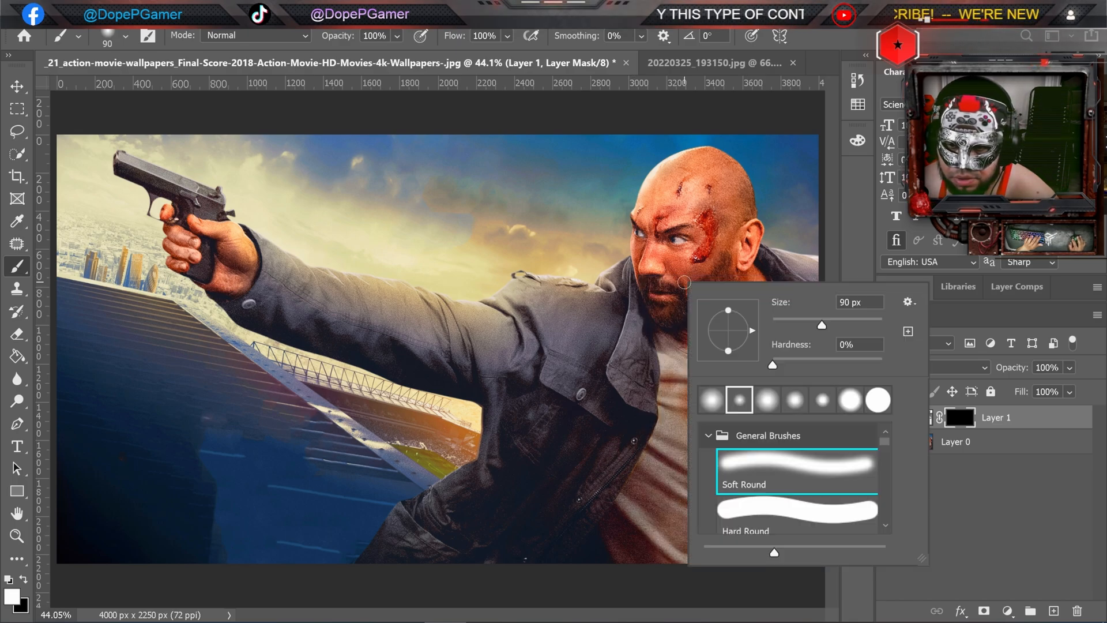
{"action": "right_click", "coordinate": [690, 283]}
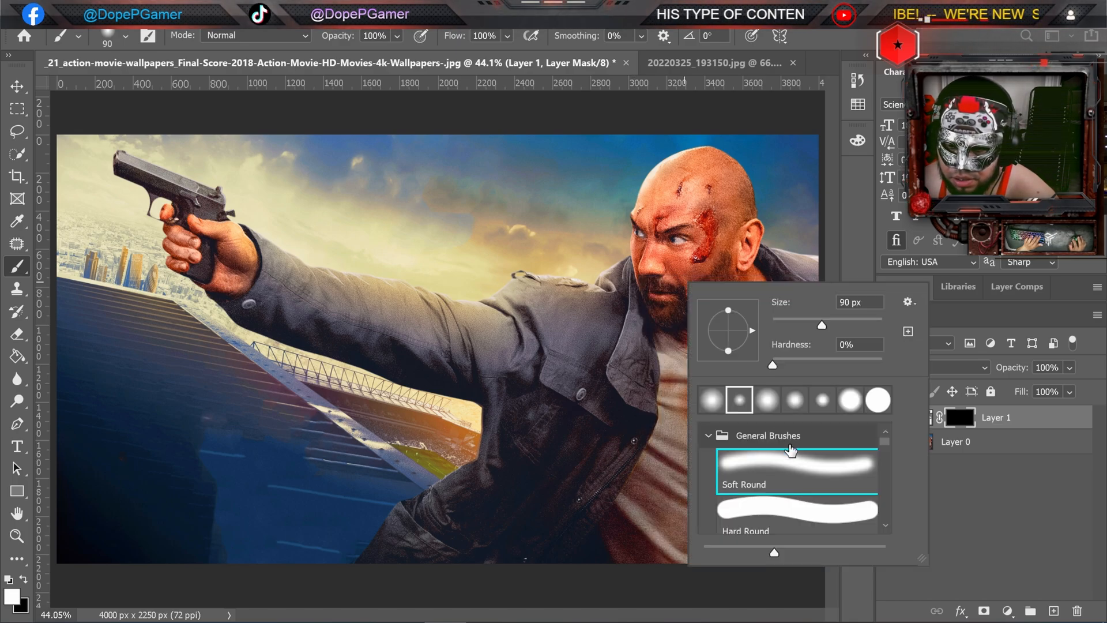
{"action": "left_click", "coordinate": [863, 247]}
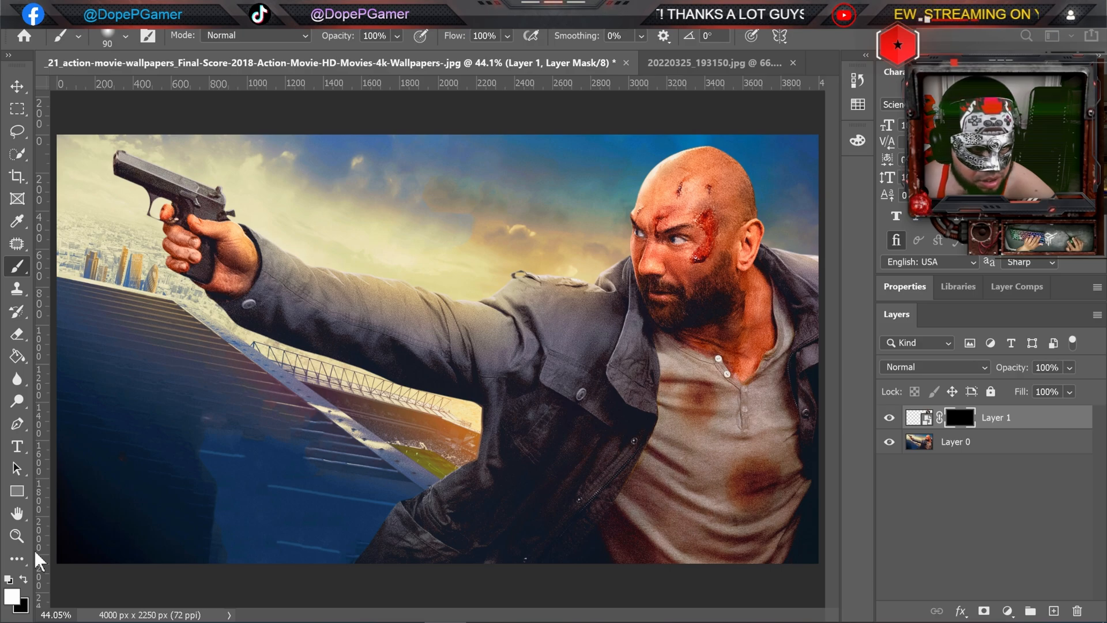
{"action": "left_click", "coordinate": [17, 536]}
{"action": "left_click", "coordinate": [802, 256]}
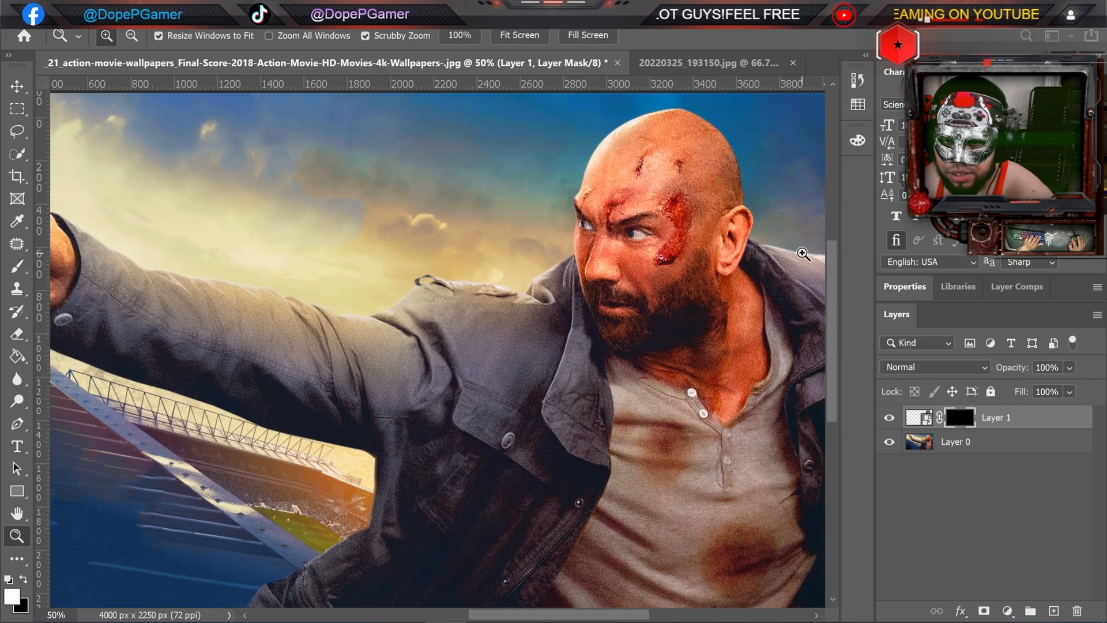
{"action": "left_click", "coordinate": [803, 254]}
{"action": "key", "text": "b"}
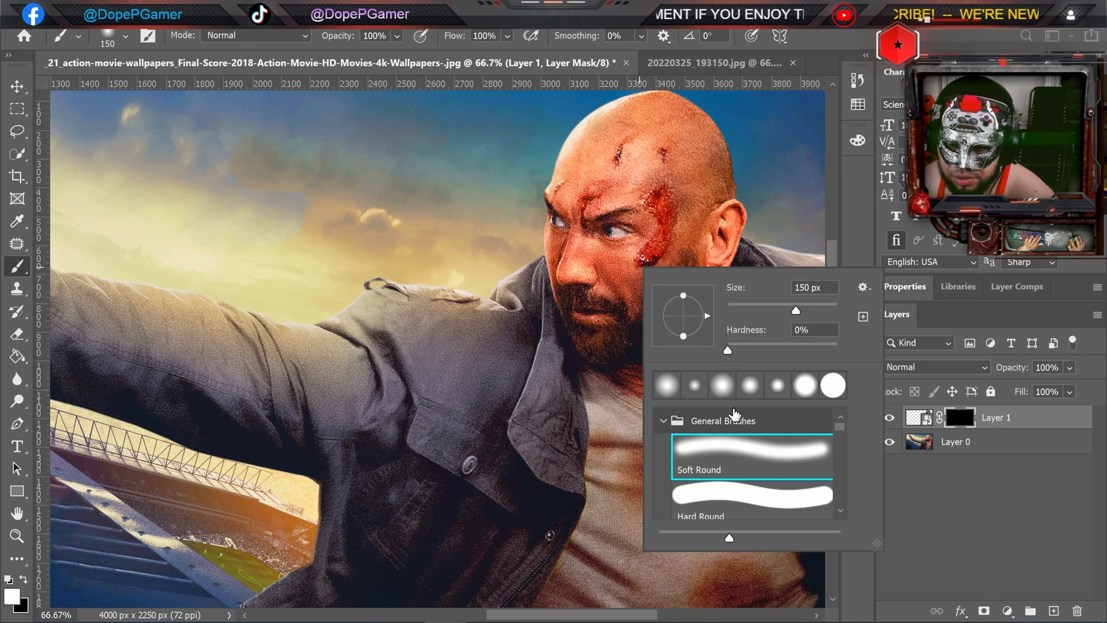
{"action": "left_click", "coordinate": [830, 248]}
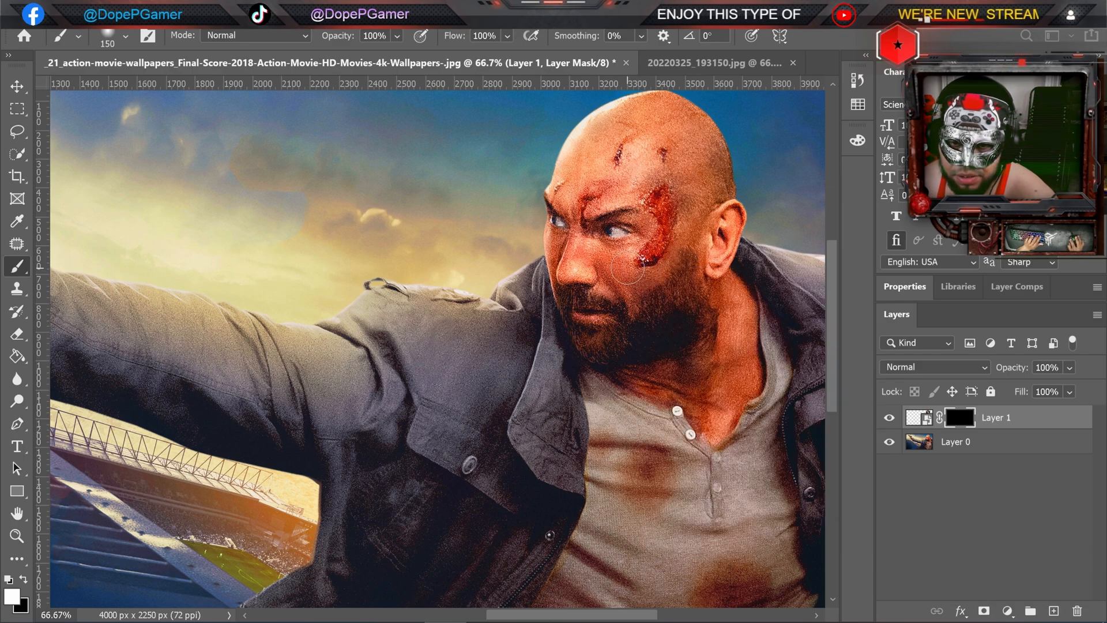
Step: Try painting white on Layer 1's mask over the cheek and eye, and undo the strokes
{"action": "mouse_move", "coordinate": [627, 273]}
{"action": "left_mouse_down"}
{"action": "mouse_move", "coordinate": [608, 258]}
{"action": "mouse_move", "coordinate": [590, 272]}
{"action": "mouse_move", "coordinate": [630, 227]}
{"action": "mouse_move", "coordinate": [661, 221]}
{"action": "mouse_move", "coordinate": [642, 232]}
{"action": "mouse_move", "coordinate": [645, 206]}
{"action": "mouse_move", "coordinate": [676, 202]}
{"action": "mouse_move", "coordinate": [603, 210]}
{"action": "mouse_move", "coordinate": [663, 243]}
{"action": "mouse_move", "coordinate": [647, 260]}
{"action": "left_mouse_up"}
{"action": "key", "text": "bracketleft"}
{"action": "key", "text": "bracketleft"}
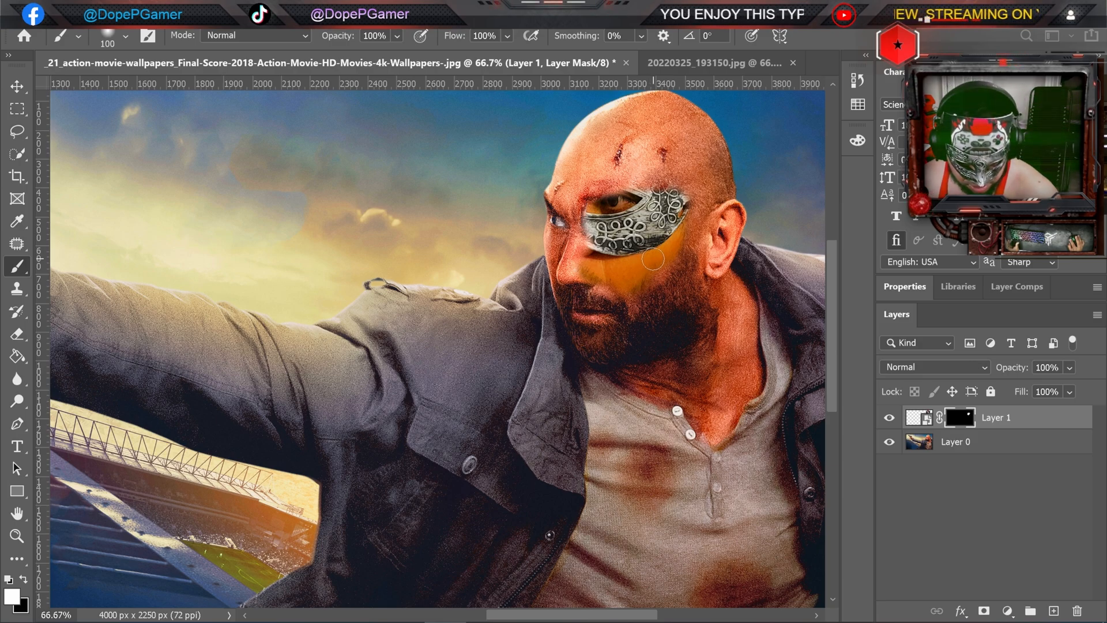
{"action": "key", "text": "ctrl+z"}
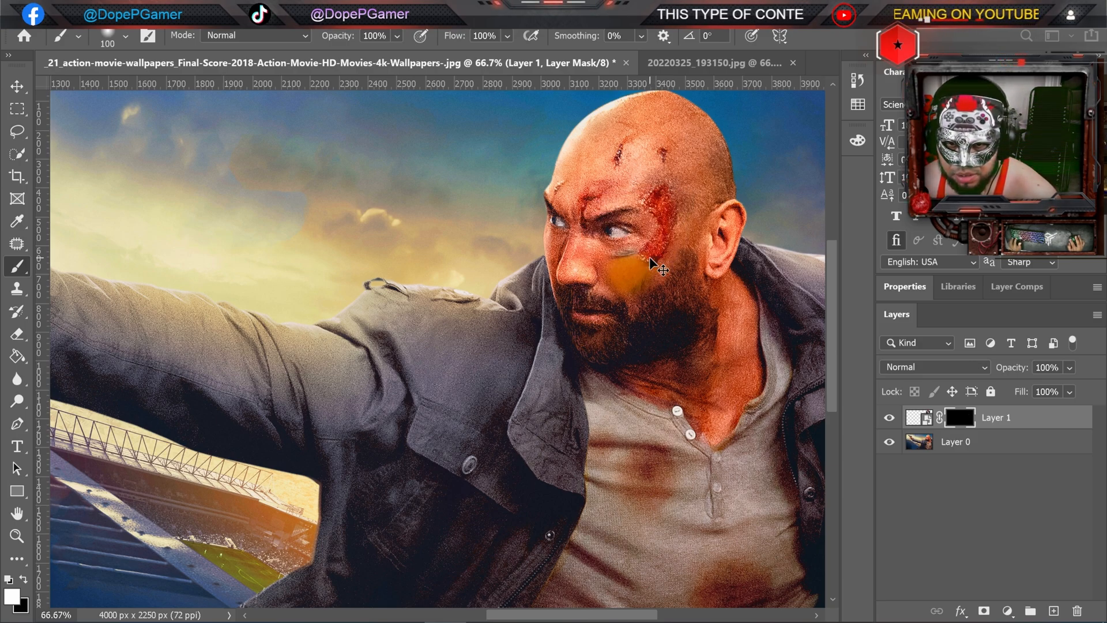
{"action": "key", "text": "ctrl+z"}
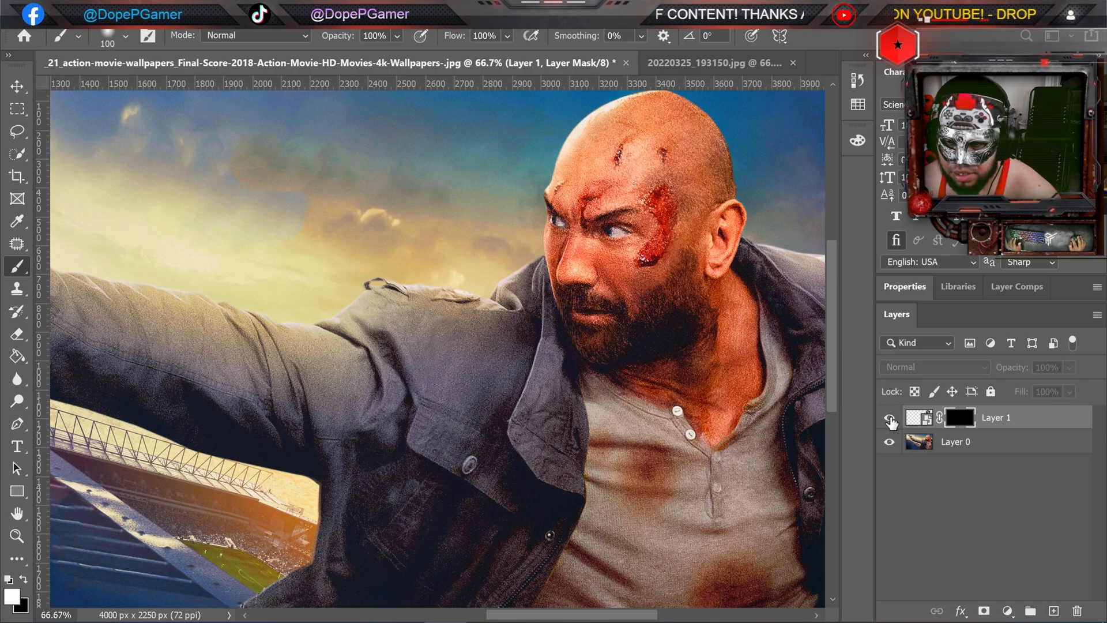
Step: Disable Layer 1's mask and compare the picture with the layer hidden and shown
{"action": "right_click", "coordinate": [960, 417]}
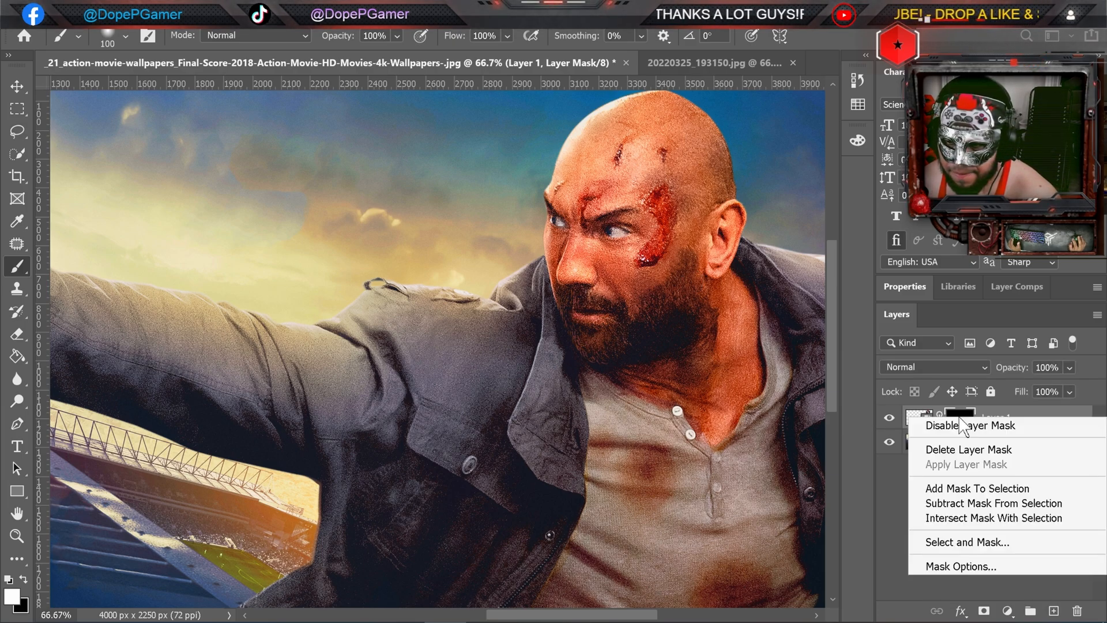
{"action": "left_click", "coordinate": [992, 426]}
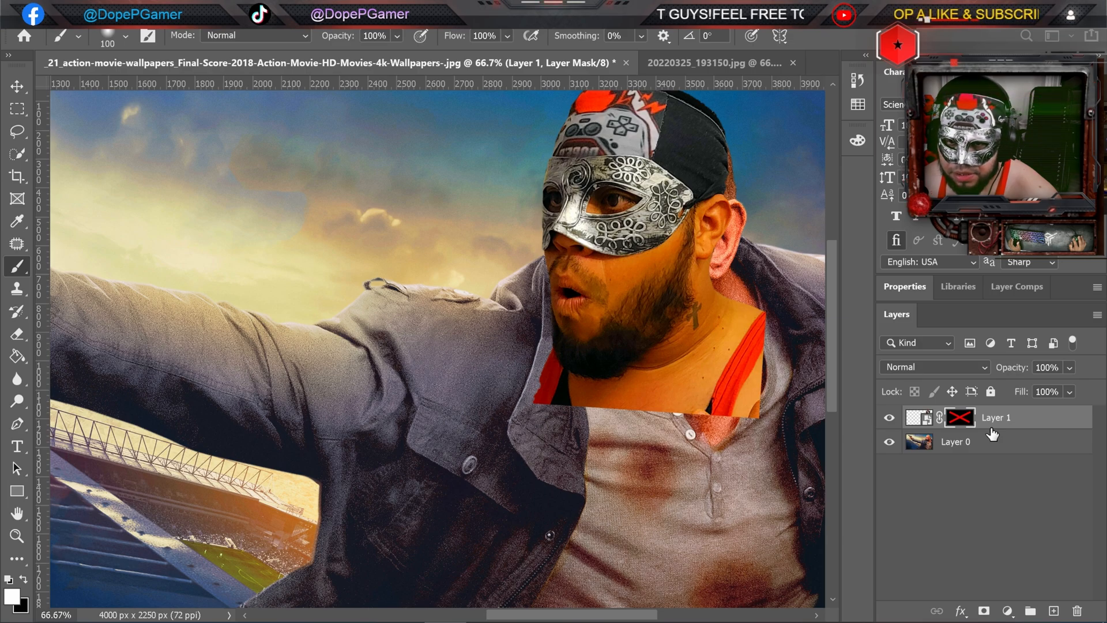
{"action": "left_click", "coordinate": [900, 420]}
{"action": "left_click", "coordinate": [898, 419]}
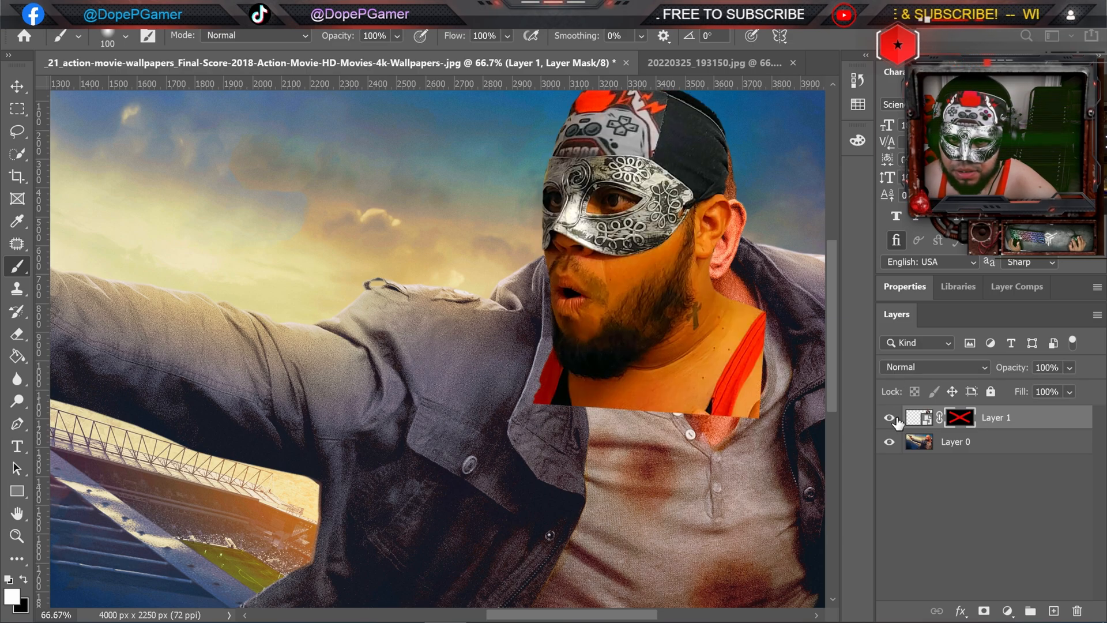
{"action": "left_click", "coordinate": [897, 419]}
{"action": "left_click", "coordinate": [897, 420]}
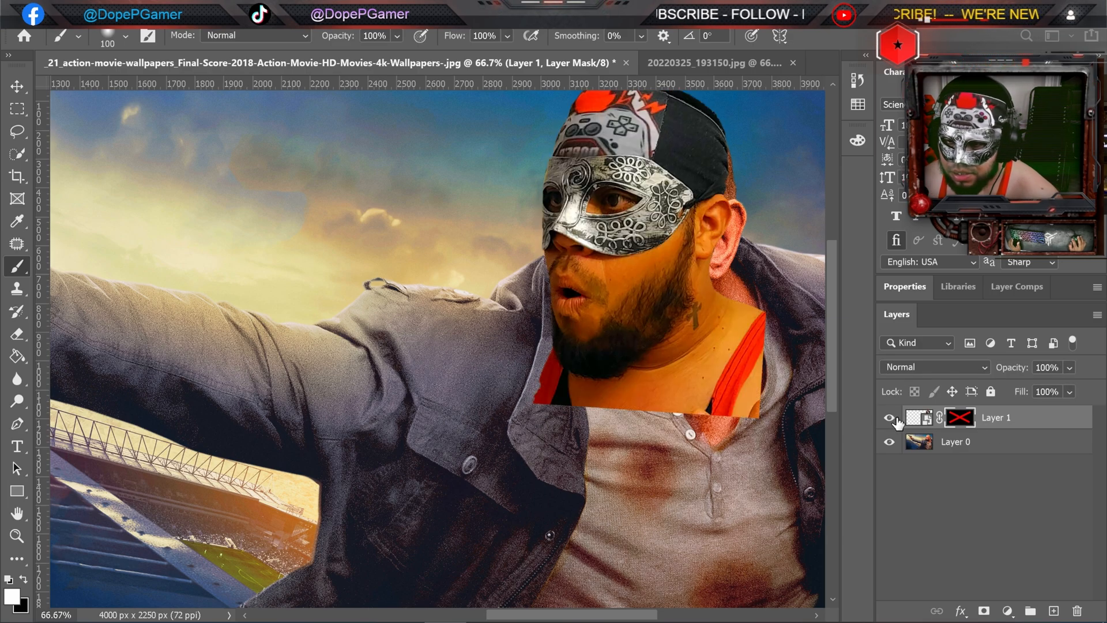
{"action": "left_click", "coordinate": [890, 418]}
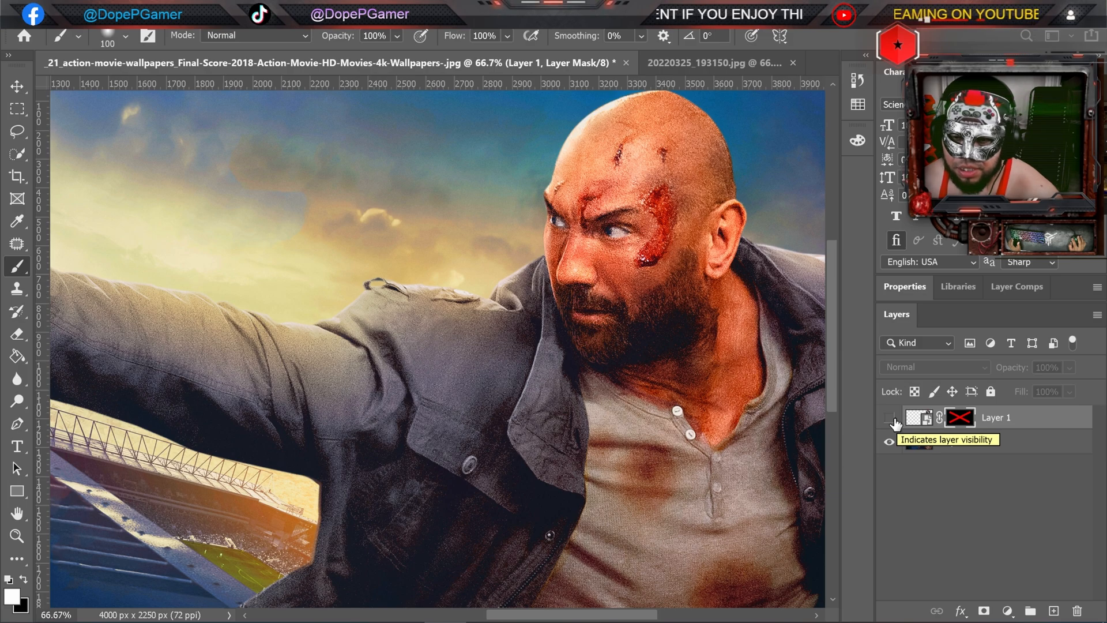
{"action": "left_click", "coordinate": [890, 418]}
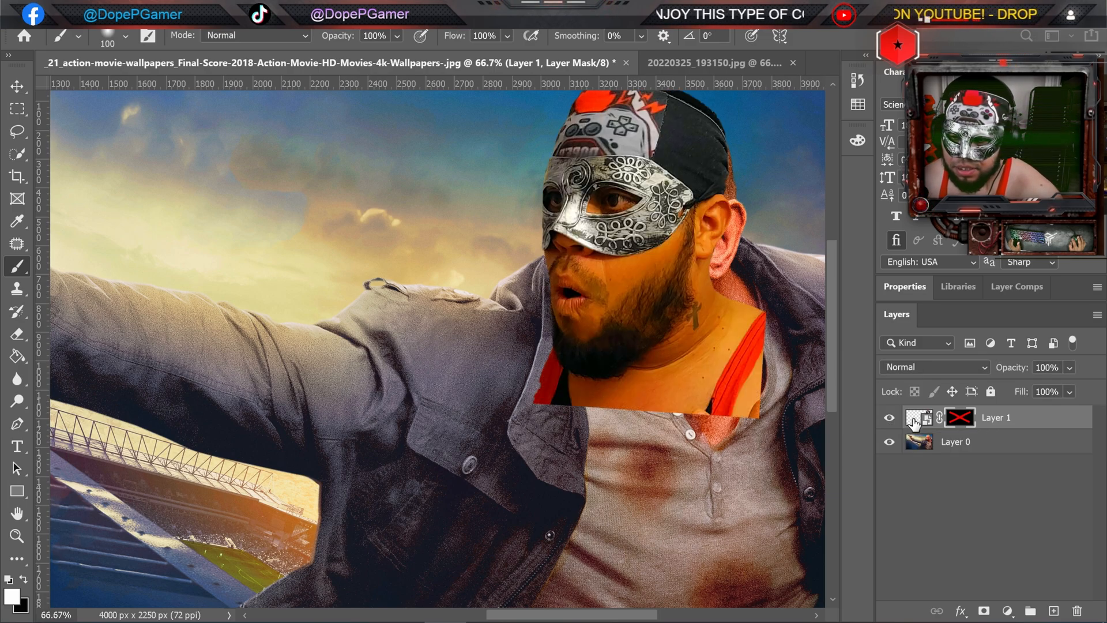
Step: Move the masked man slightly down and left, checking the alignment at 35% fill and against hidden Layer 1, with fill restored to 100%
{"action": "left_click", "coordinate": [915, 423]}
{"action": "left_click", "coordinate": [17, 86]}
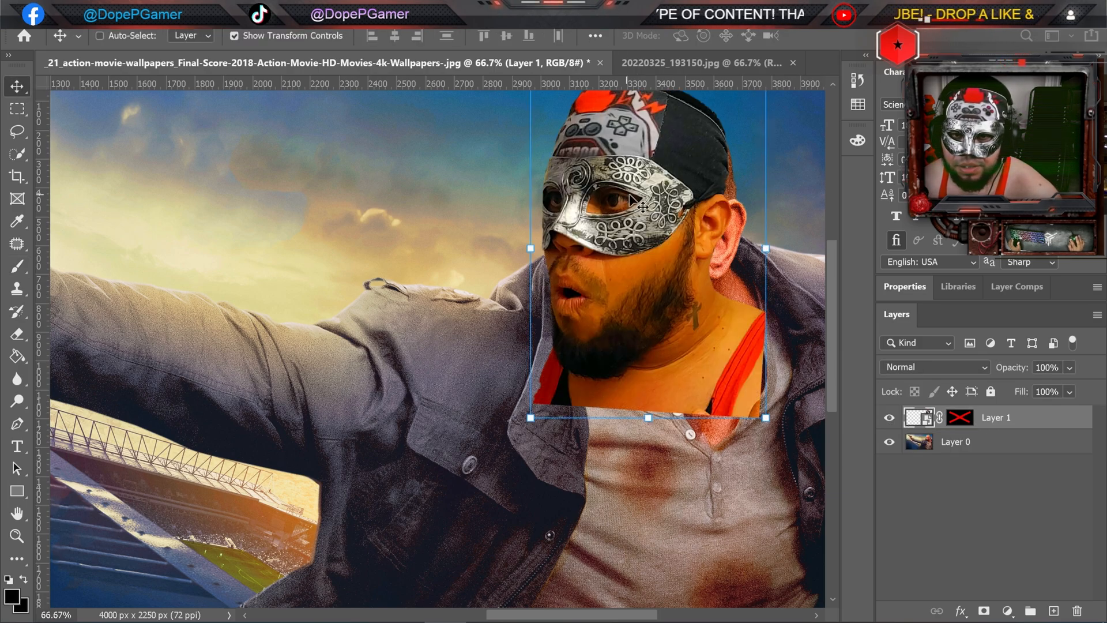
{"action": "left_click_drag", "start_coordinate": [631, 195], "coordinate": [645, 235]}
{"action": "left_click", "coordinate": [1074, 396]}
{"action": "left_click_drag", "start_coordinate": [1079, 408], "coordinate": [1064, 410]}
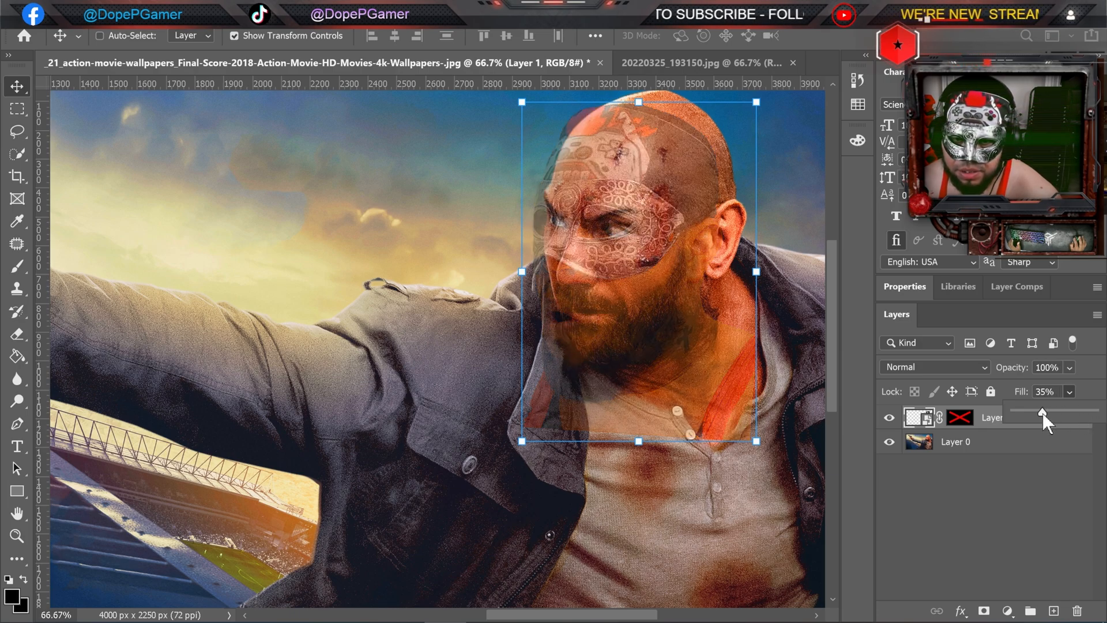
{"action": "left_click_drag", "start_coordinate": [1074, 412], "coordinate": [1105, 418]}
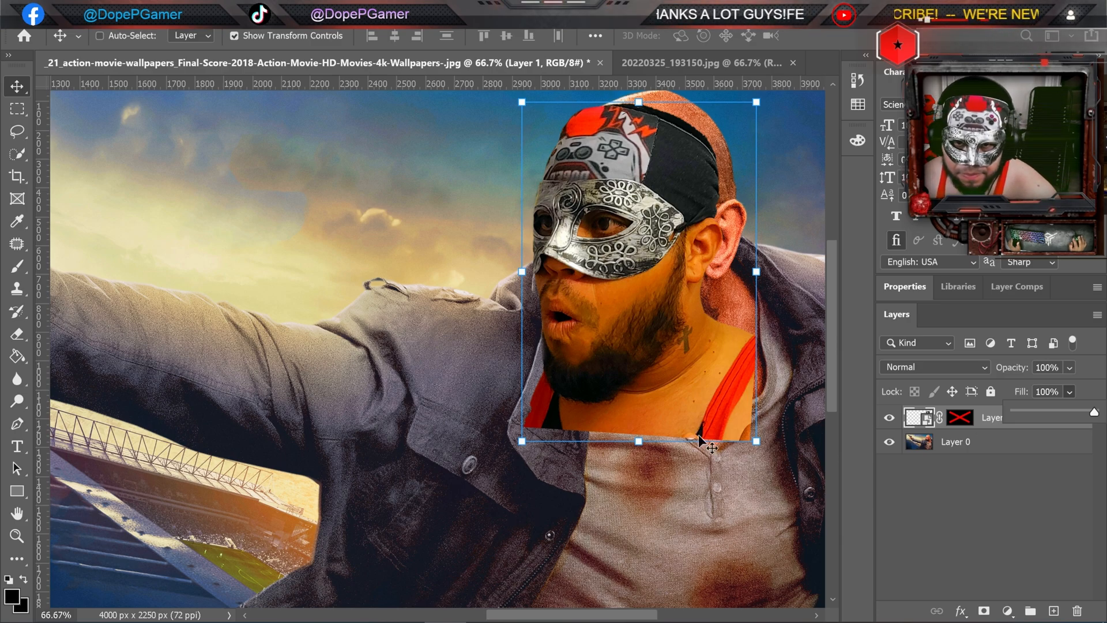
{"action": "left_click", "coordinate": [890, 418]}
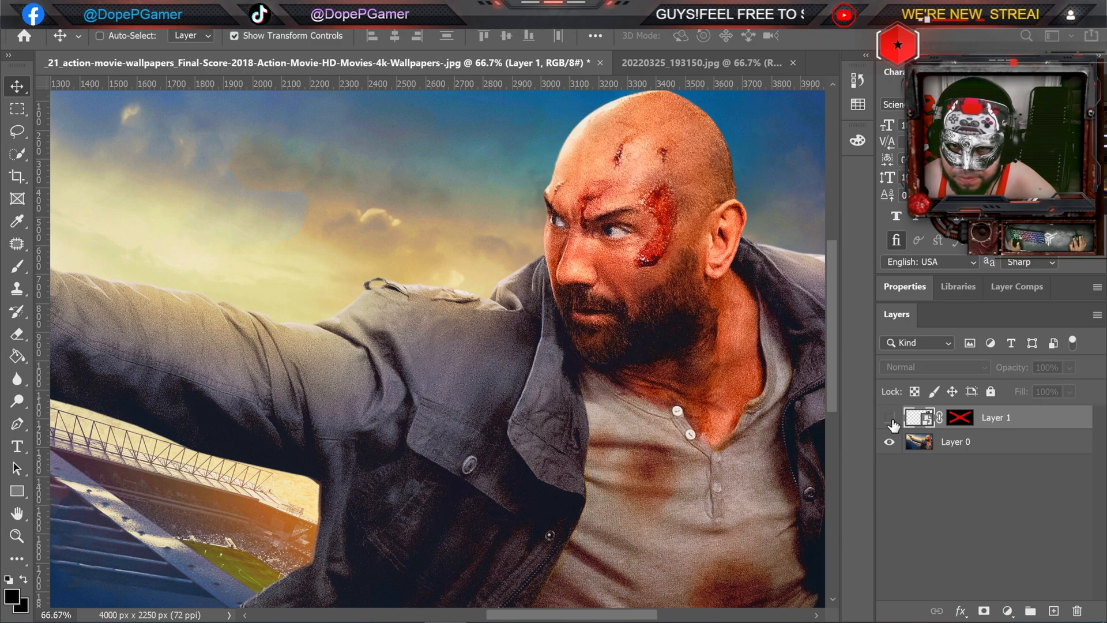
{"action": "left_click", "coordinate": [890, 419]}
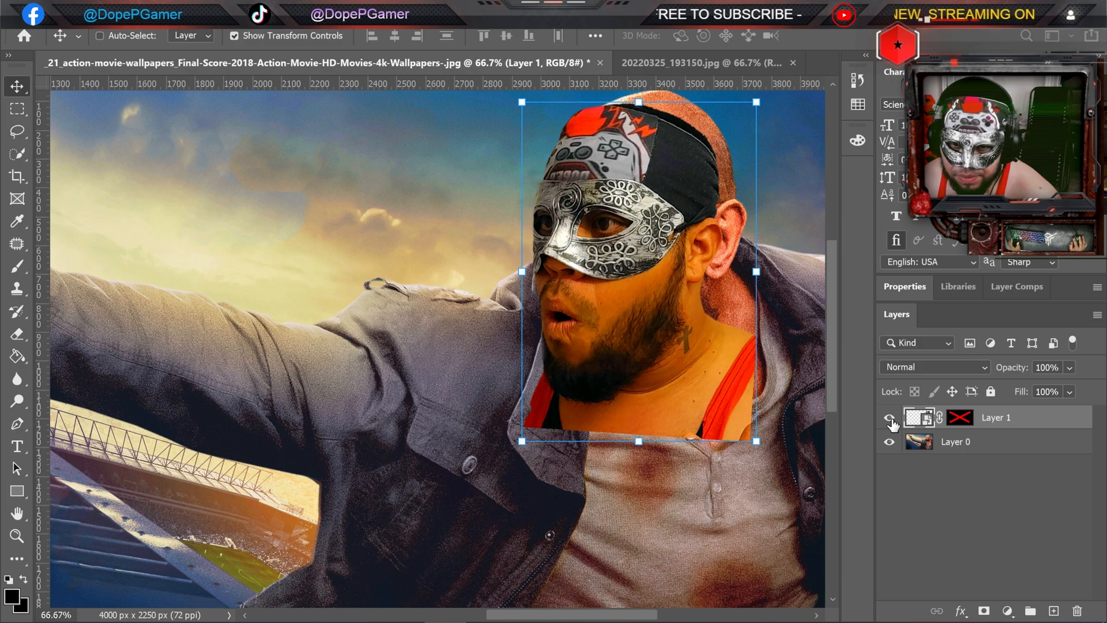
{"action": "left_click", "coordinate": [890, 419]}
{"action": "left_click", "coordinate": [894, 421]}
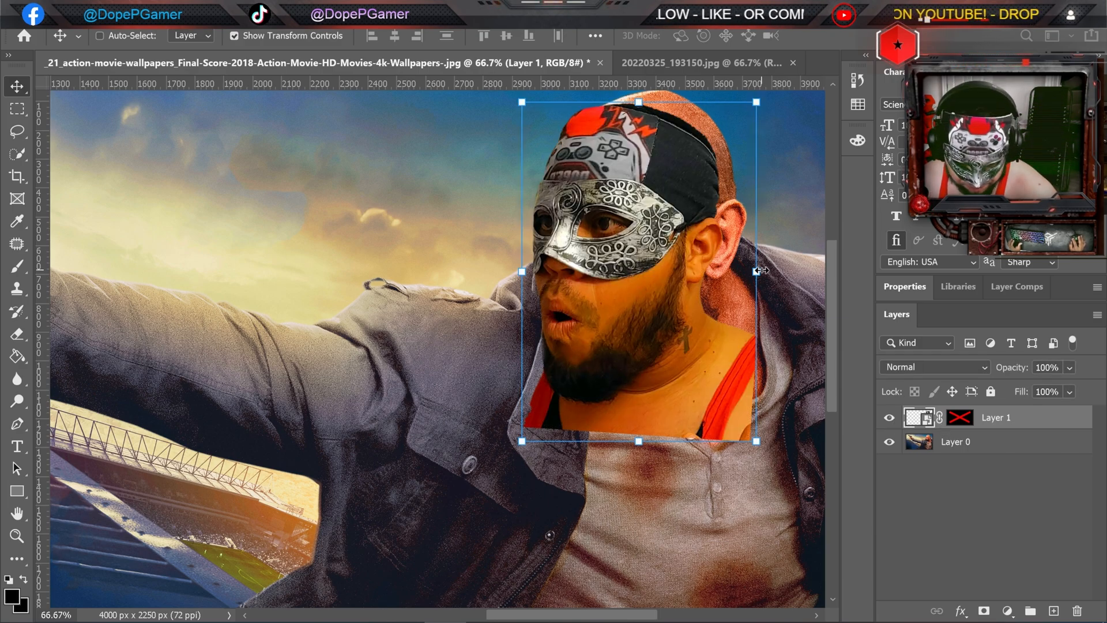
Step: Enlarge the masked man slightly and reposition him over the bald head, comparing the fit with Layer 1 hidden and shown
{"action": "left_click_drag", "start_coordinate": [757, 276], "coordinate": [784, 282]}
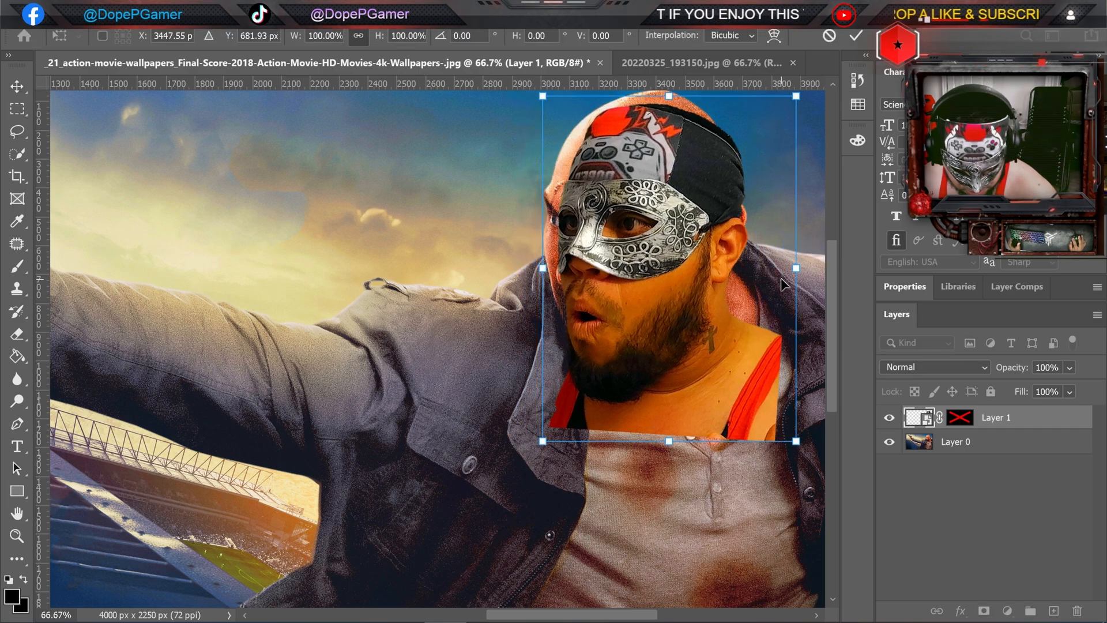
{"action": "key", "text": "ctrl+z"}
{"action": "left_click_drag", "start_coordinate": [773, 269], "coordinate": [785, 268]}
{"action": "left_click_drag", "start_coordinate": [622, 237], "coordinate": [648, 233]}
{"action": "left_click", "coordinate": [890, 419]}
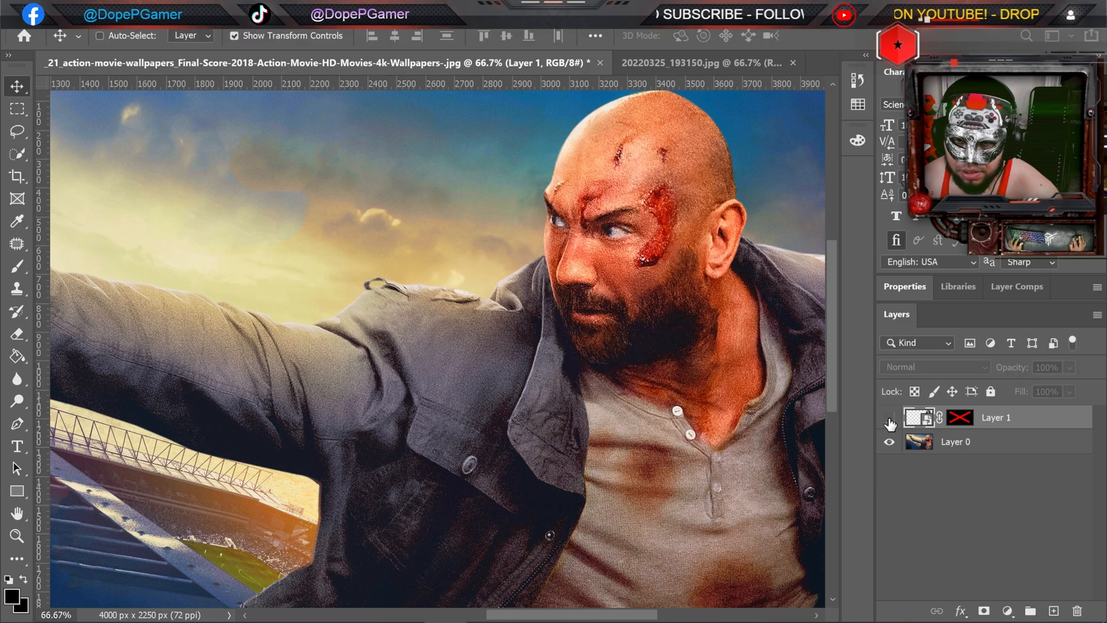
{"action": "left_click", "coordinate": [890, 419]}
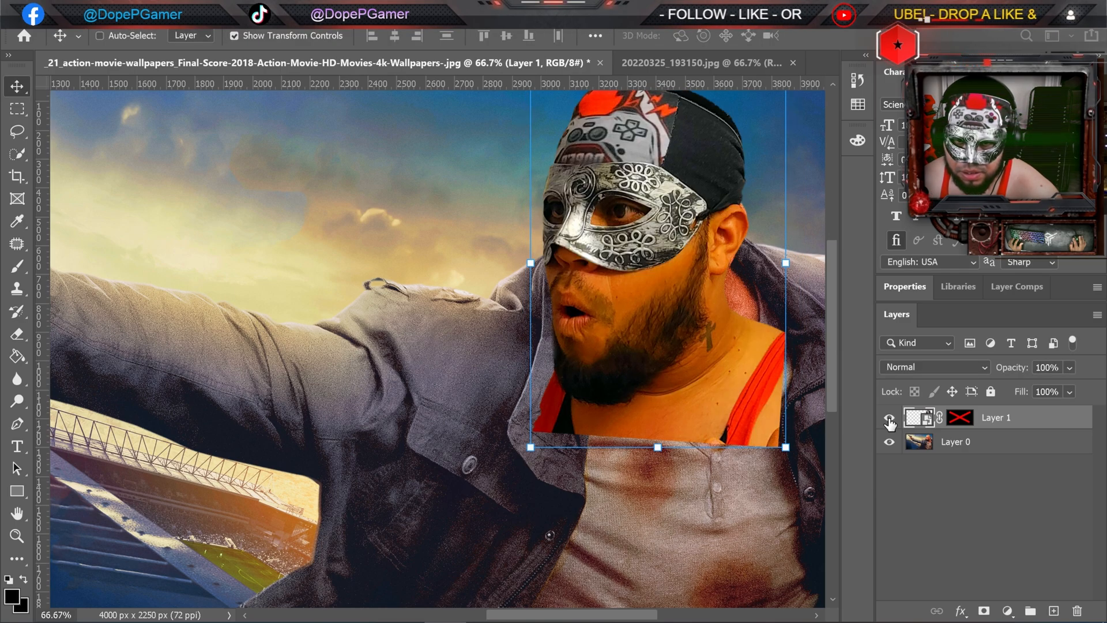
{"action": "left_click", "coordinate": [890, 419]}
{"action": "left_click", "coordinate": [889, 419]}
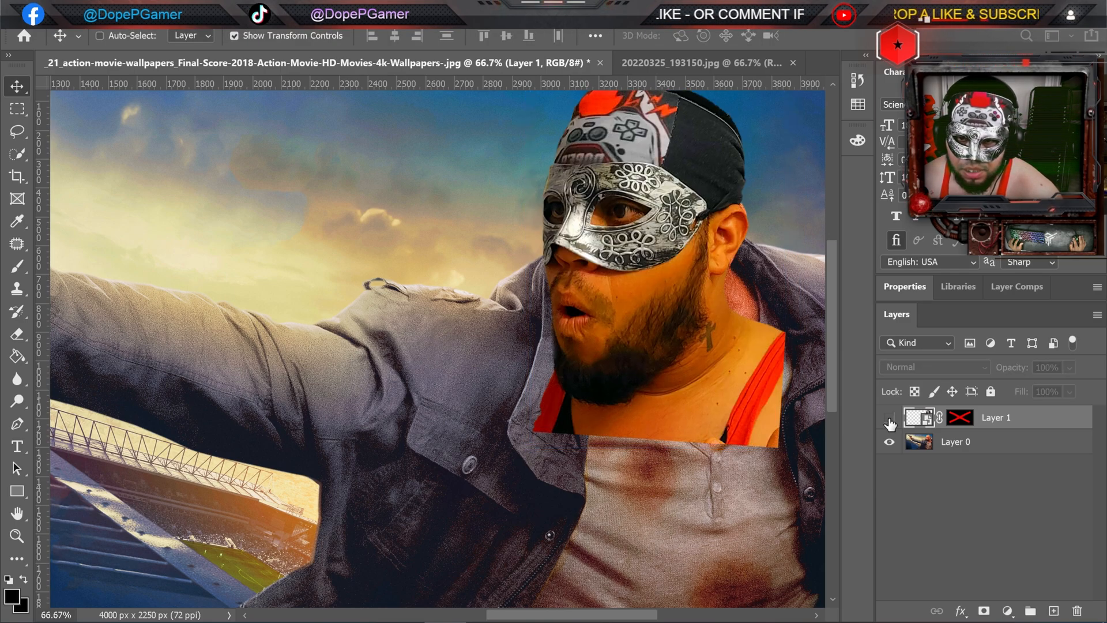
{"action": "left_click", "coordinate": [889, 419]}
Step: Show Layer 1 again and re-enable its layer mask
{"action": "left_click", "coordinate": [16, 532]}
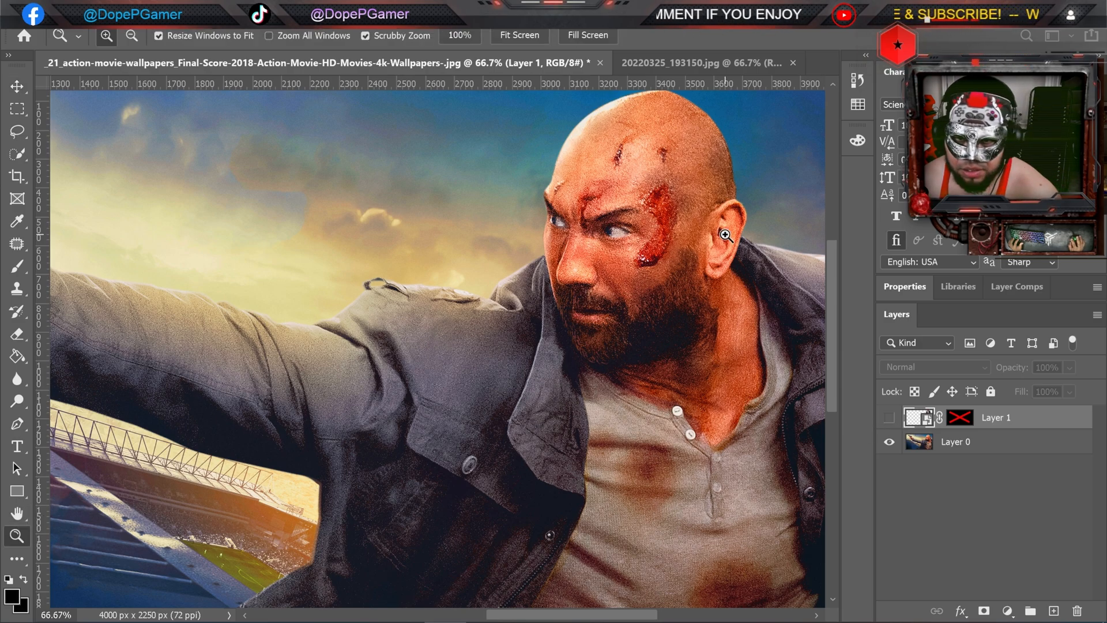
{"action": "right_click", "coordinate": [744, 215]}
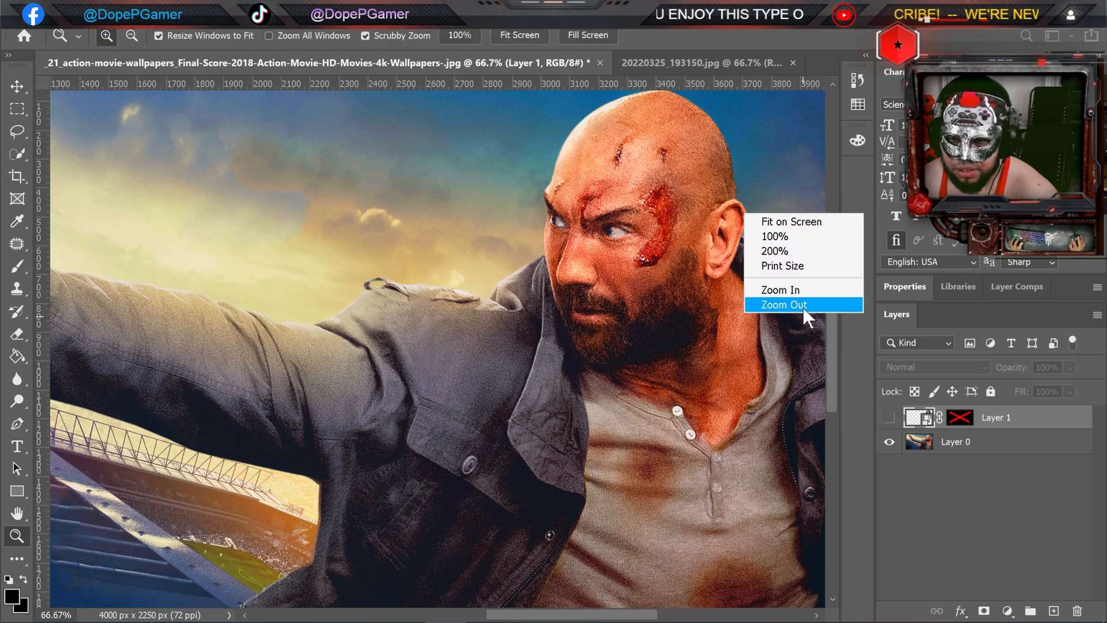
{"action": "left_click", "coordinate": [803, 305]}
{"action": "key", "text": "v"}
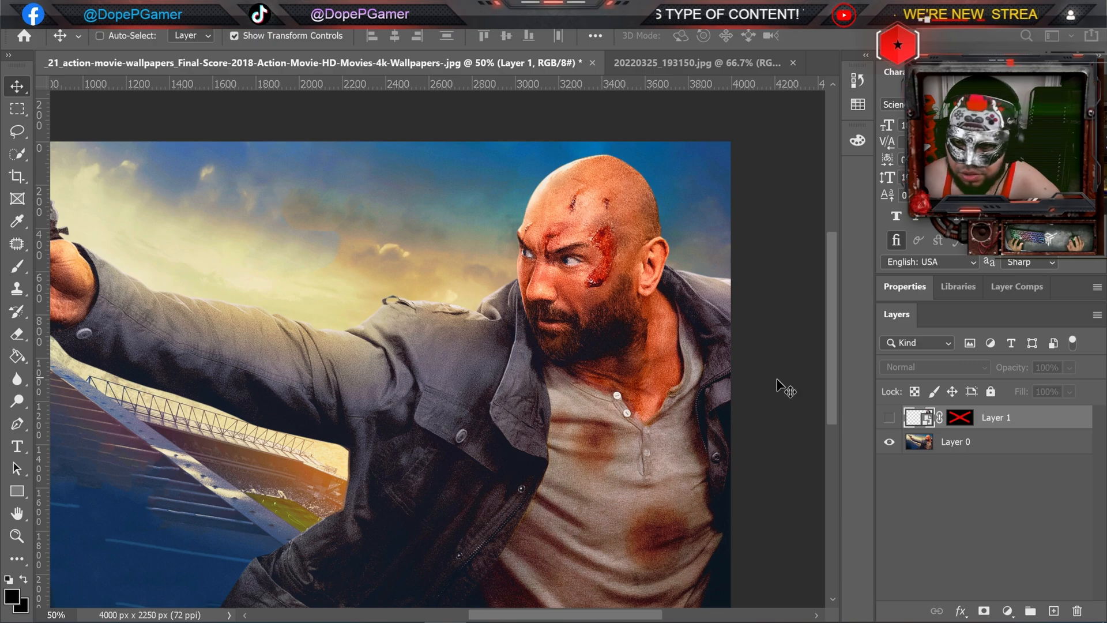
{"action": "left_click", "coordinate": [889, 418]}
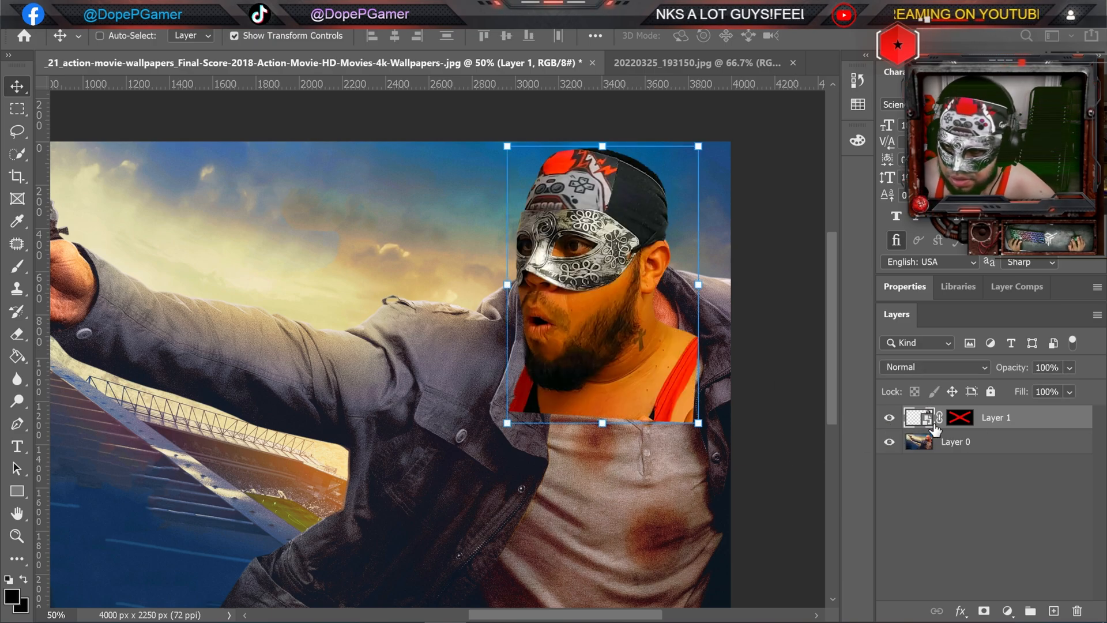
{"action": "right_click", "coordinate": [970, 423]}
{"action": "left_click", "coordinate": [975, 427]}
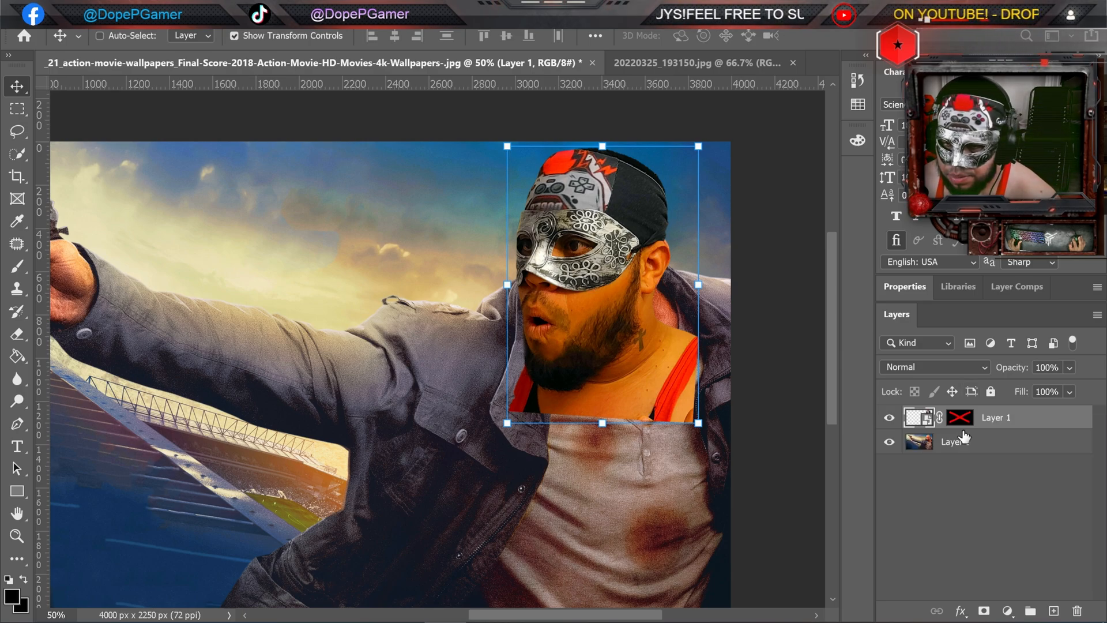
Step: Paint white on Layer 1's mask with a soft 200 px brush to reveal part of the silver mask around the eye
{"action": "left_click", "coordinate": [17, 266]}
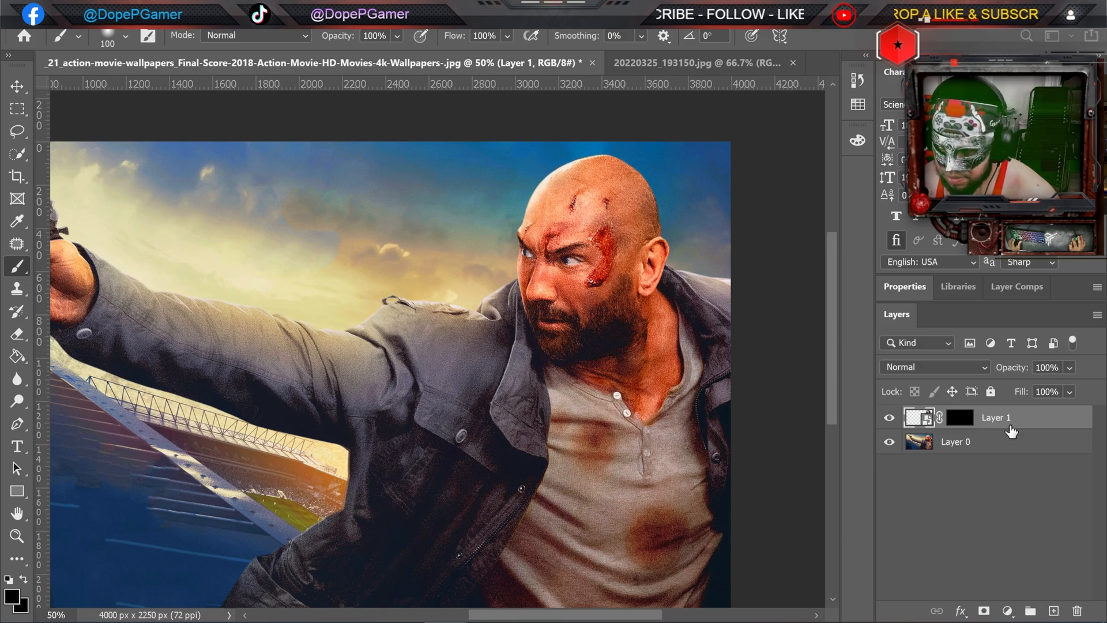
{"action": "left_click", "coordinate": [957, 424]}
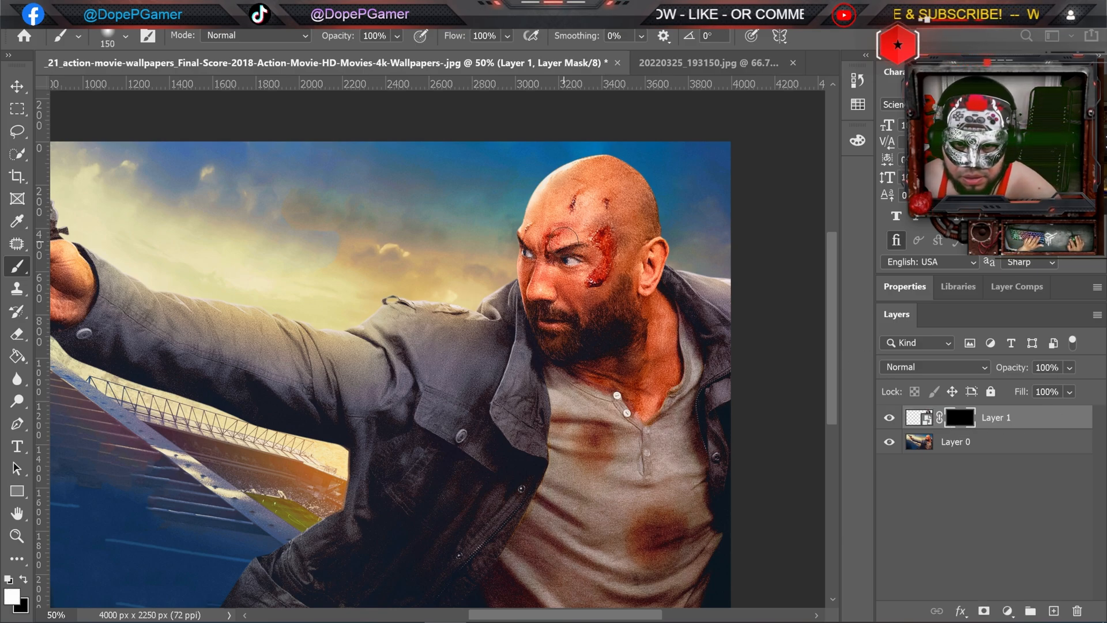
{"action": "key", "text": "bracketright"}
{"action": "key", "text": "bracketright"}
{"action": "mouse_move", "coordinate": [587, 264]}
{"action": "left_mouse_down"}
{"action": "mouse_move", "coordinate": [565, 267]}
{"action": "mouse_move", "coordinate": [600, 263]}
{"action": "mouse_move", "coordinate": [603, 242]}
{"action": "mouse_move", "coordinate": [583, 231]}
{"action": "left_mouse_up"}
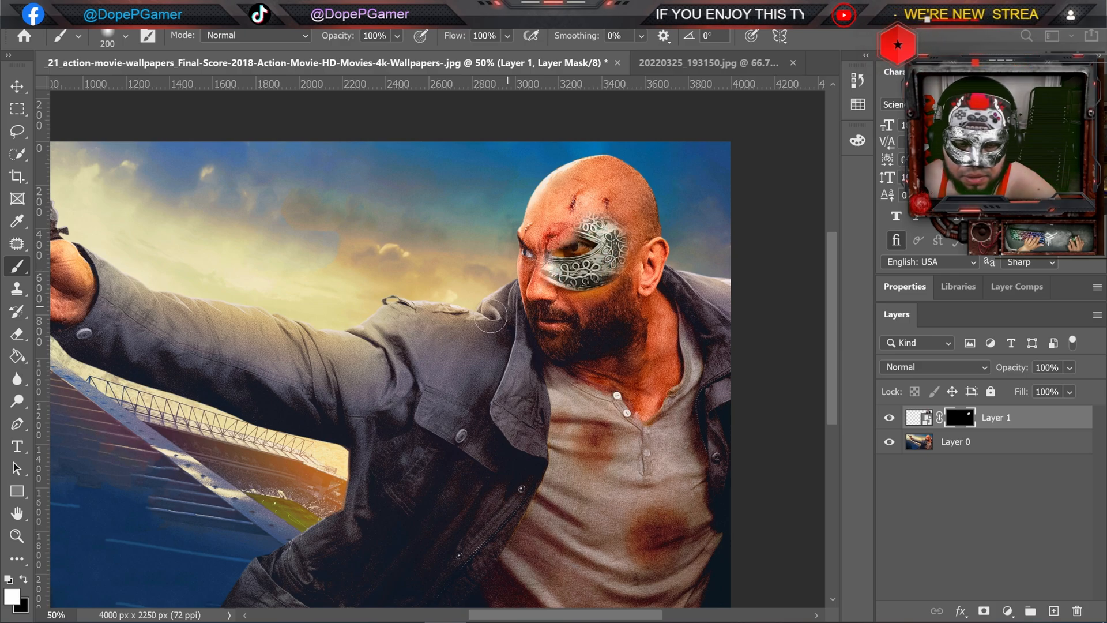
Step: Reveal the rest of the masked head, from headwrap to beard and ear, by painting white on Layer 1's mask with a 150 px brush
{"action": "left_click", "coordinate": [17, 536]}
{"action": "left_click", "coordinate": [644, 260]}
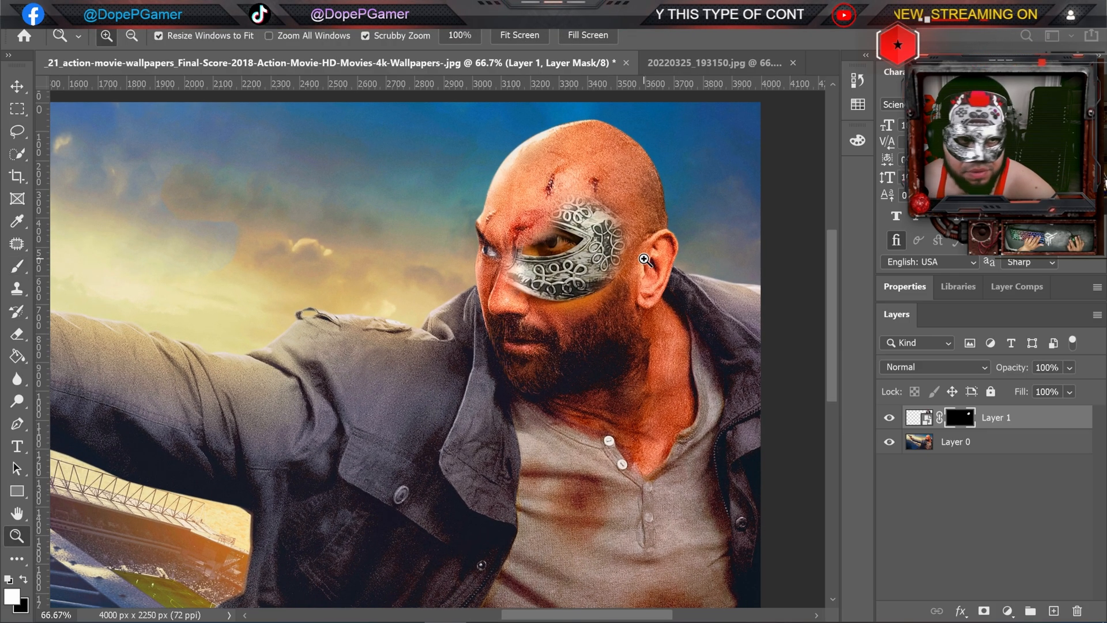
{"action": "left_click", "coordinate": [17, 266]}
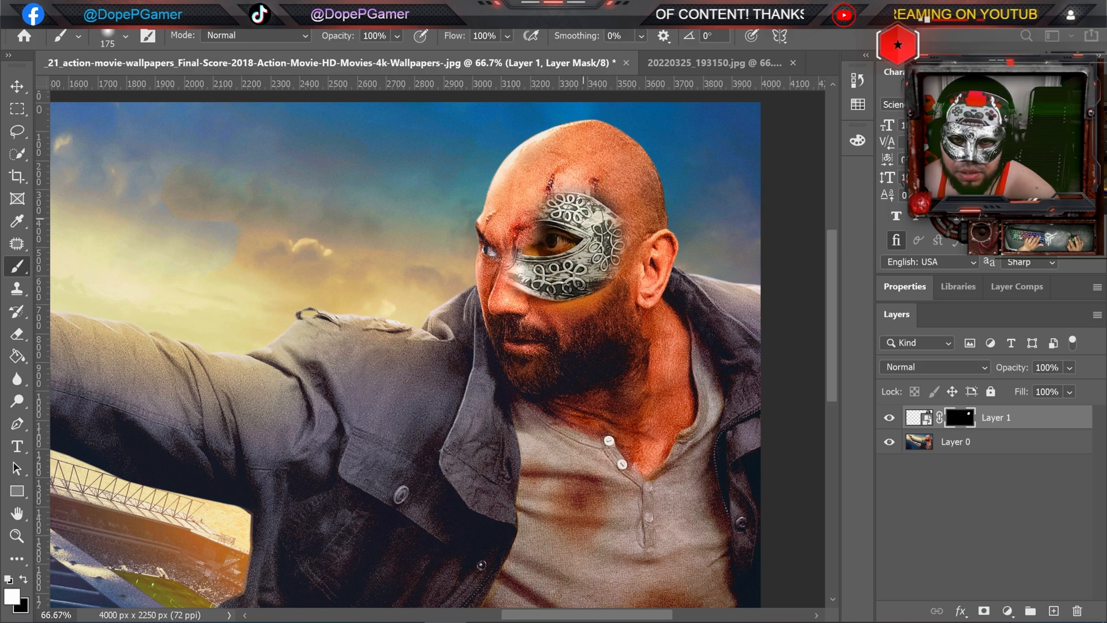
{"action": "key", "text": "bracketleft"}
{"action": "right_click", "coordinate": [590, 216]}
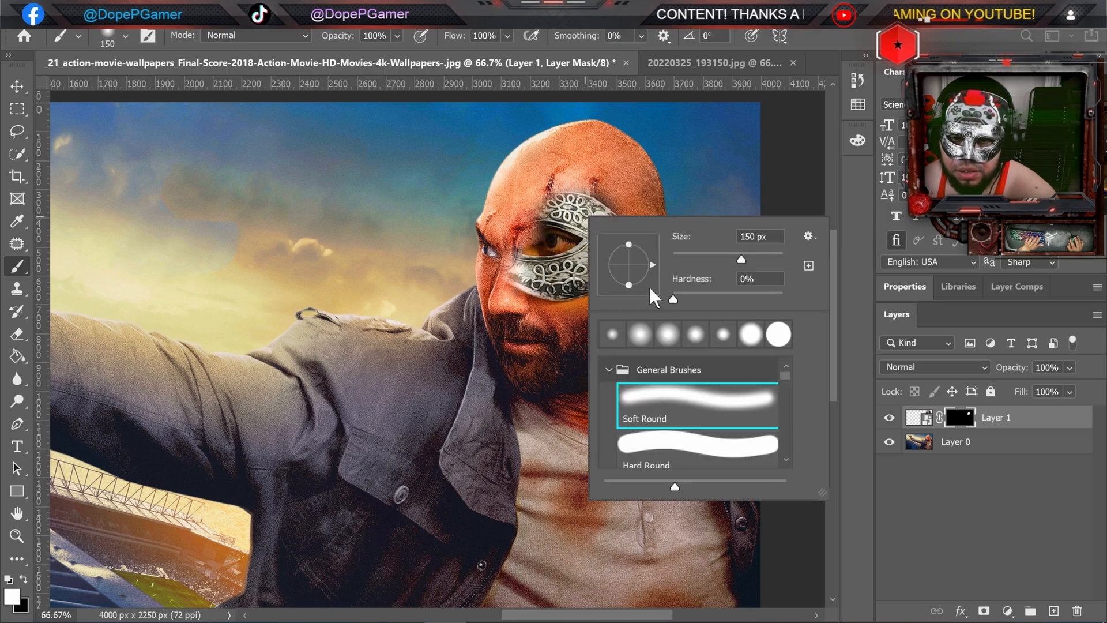
{"action": "left_click", "coordinate": [693, 294]}
{"action": "left_click", "coordinate": [839, 206]}
{"action": "mouse_move", "coordinate": [553, 195]}
{"action": "left_mouse_down"}
{"action": "mouse_move", "coordinate": [540, 234]}
{"action": "mouse_move", "coordinate": [573, 231]}
{"action": "mouse_move", "coordinate": [615, 203]}
{"action": "mouse_move", "coordinate": [602, 184]}
{"action": "mouse_move", "coordinate": [587, 193]}
{"action": "mouse_move", "coordinate": [586, 176]}
{"action": "mouse_move", "coordinate": [518, 209]}
{"action": "mouse_move", "coordinate": [506, 269]}
{"action": "mouse_move", "coordinate": [551, 253]}
{"action": "mouse_move", "coordinate": [568, 300]}
{"action": "mouse_move", "coordinate": [532, 325]}
{"action": "mouse_move", "coordinate": [563, 326]}
{"action": "mouse_move", "coordinate": [631, 242]}
{"action": "mouse_move", "coordinate": [628, 185]}
{"action": "mouse_move", "coordinate": [598, 149]}
{"action": "mouse_move", "coordinate": [535, 166]}
{"action": "mouse_move", "coordinate": [510, 206]}
{"action": "mouse_move", "coordinate": [498, 266]}
{"action": "mouse_move", "coordinate": [509, 302]}
{"action": "mouse_move", "coordinate": [510, 290]}
{"action": "mouse_move", "coordinate": [552, 330]}
{"action": "mouse_move", "coordinate": [513, 341]}
{"action": "mouse_move", "coordinate": [528, 353]}
{"action": "mouse_move", "coordinate": [507, 341]}
{"action": "mouse_move", "coordinate": [557, 340]}
{"action": "mouse_move", "coordinate": [588, 325]}
{"action": "mouse_move", "coordinate": [582, 332]}
{"action": "mouse_move", "coordinate": [621, 287]}
{"action": "mouse_move", "coordinate": [610, 295]}
{"action": "mouse_move", "coordinate": [629, 222]}
{"action": "mouse_move", "coordinate": [628, 258]}
{"action": "mouse_move", "coordinate": [529, 321]}
{"action": "mouse_move", "coordinate": [520, 345]}
{"action": "mouse_move", "coordinate": [498, 334]}
{"action": "mouse_move", "coordinate": [493, 289]}
{"action": "mouse_move", "coordinate": [488, 344]}
{"action": "mouse_move", "coordinate": [502, 341]}
{"action": "mouse_move", "coordinate": [492, 166]}
{"action": "mouse_move", "coordinate": [530, 137]}
{"action": "mouse_move", "coordinate": [636, 133]}
{"action": "mouse_move", "coordinate": [657, 208]}
{"action": "mouse_move", "coordinate": [652, 281]}
{"action": "mouse_move", "coordinate": [626, 334]}
{"action": "mouse_move", "coordinate": [571, 375]}
{"action": "mouse_move", "coordinate": [551, 378]}
{"action": "mouse_move", "coordinate": [563, 366]}
{"action": "mouse_move", "coordinate": [499, 393]}
{"action": "mouse_move", "coordinate": [527, 403]}
{"action": "mouse_move", "coordinate": [600, 398]}
{"action": "mouse_move", "coordinate": [571, 415]}
{"action": "mouse_move", "coordinate": [632, 340]}
{"action": "mouse_move", "coordinate": [567, 399]}
{"action": "mouse_move", "coordinate": [504, 385]}
{"action": "mouse_move", "coordinate": [578, 422]}
{"action": "left_mouse_up"}
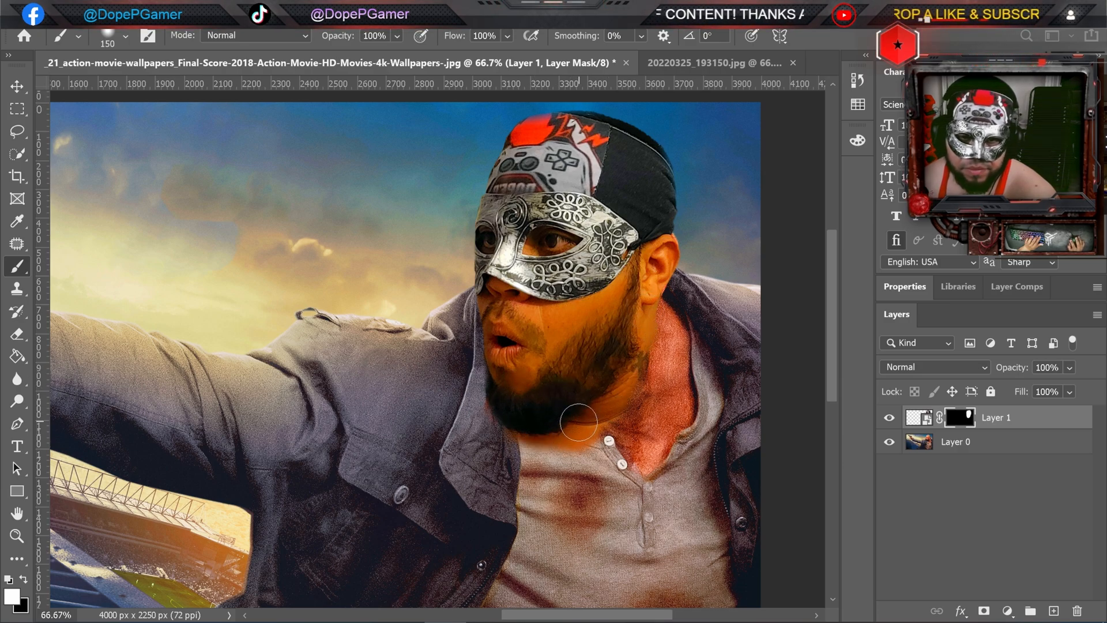
Step: Enlarge the masked man on Layer 1 to about 107% and rotate him by -0.30°
{"action": "left_click", "coordinate": [17, 536]}
{"action": "right_click", "coordinate": [450, 389]}
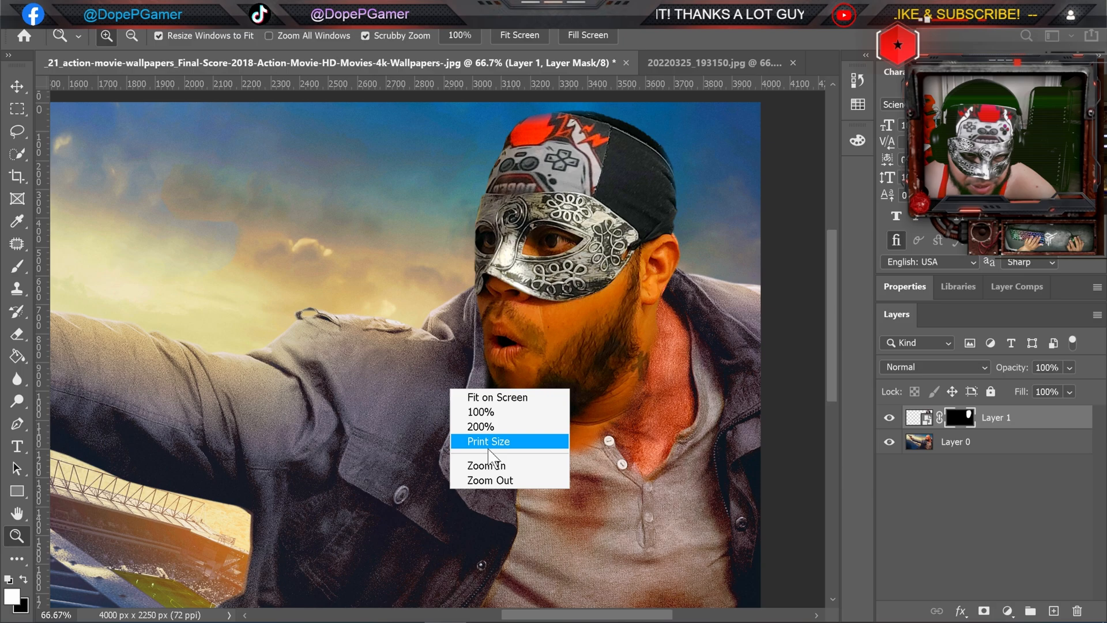
{"action": "left_click", "coordinate": [489, 480]}
{"action": "right_click", "coordinate": [551, 375]}
{"action": "left_click", "coordinate": [597, 459]}
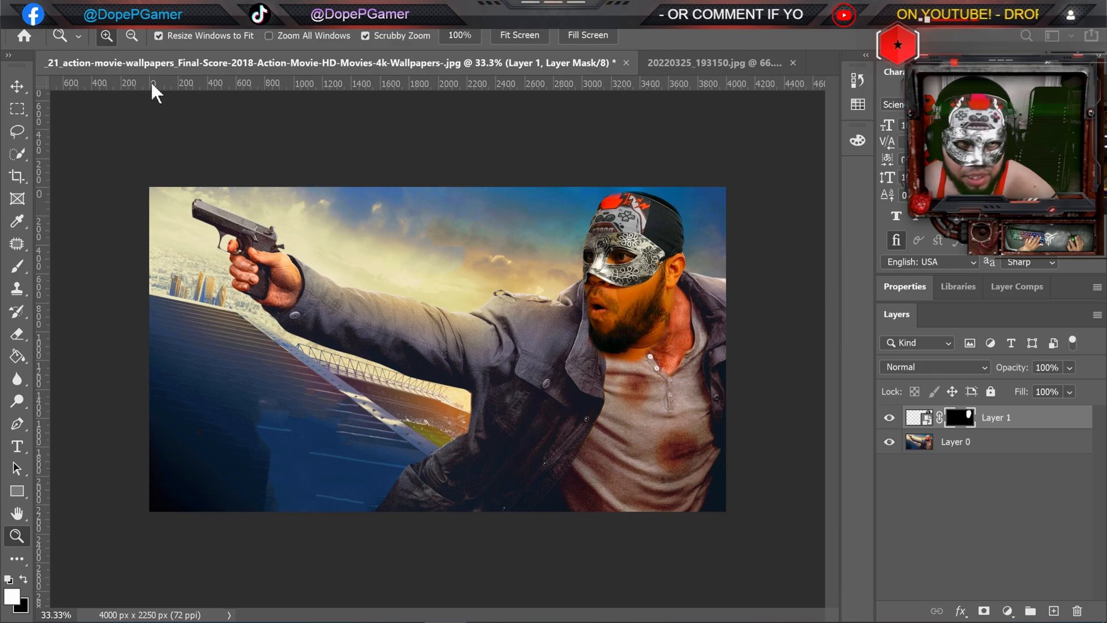
{"action": "left_click", "coordinate": [16, 87]}
{"action": "left_click", "coordinate": [917, 425]}
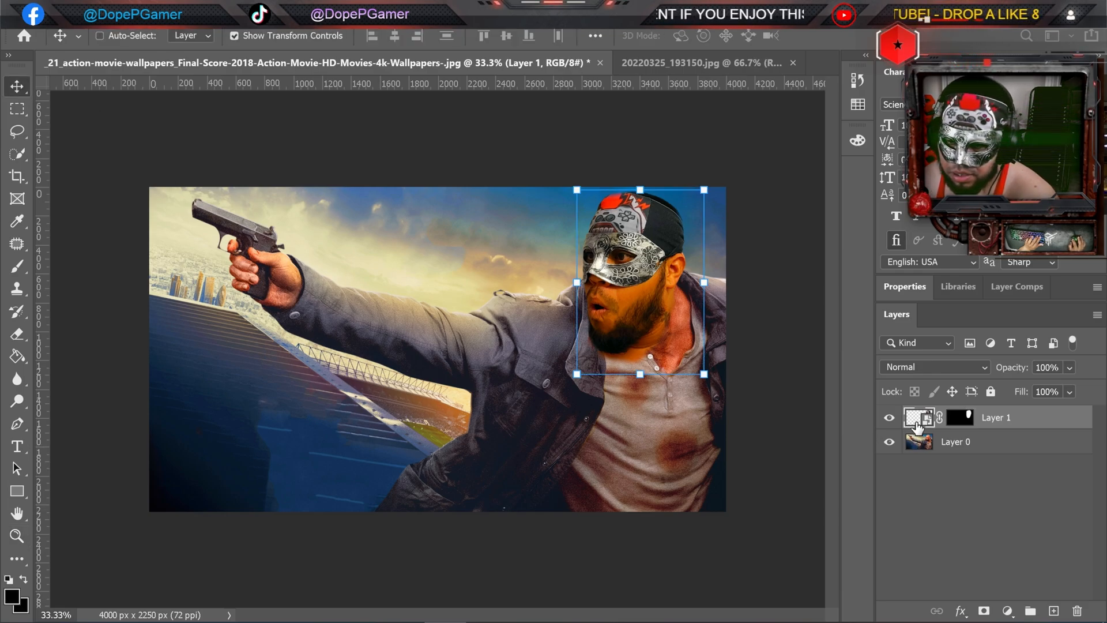
{"action": "left_click_drag", "start_coordinate": [705, 192], "coordinate": [719, 182]}
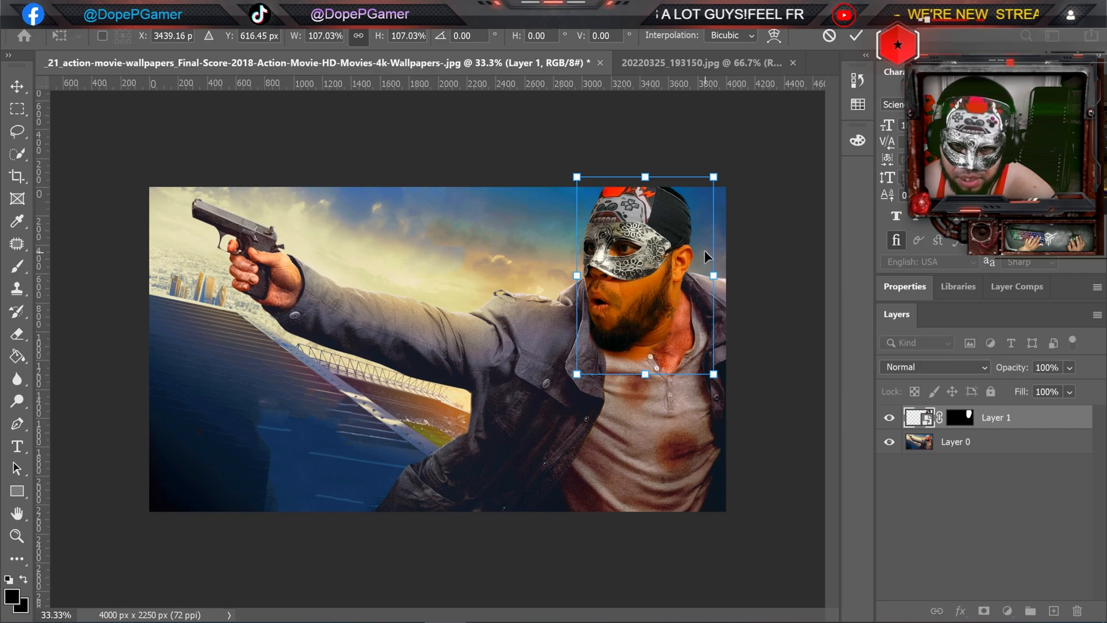
{"action": "left_click_drag", "start_coordinate": [726, 171], "coordinate": [726, 171]}
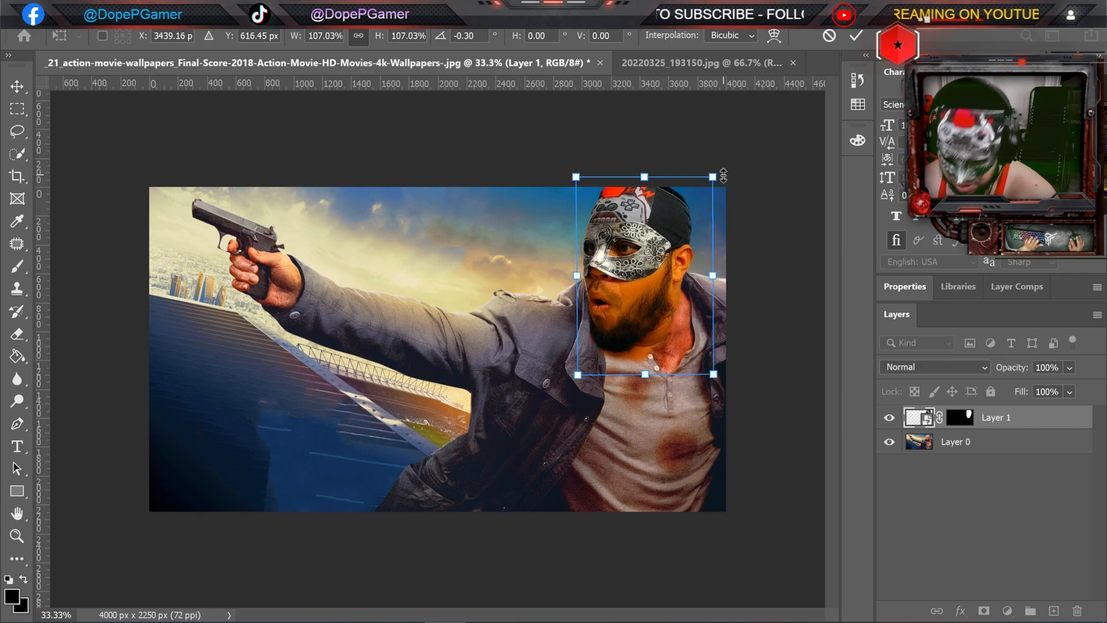
{"action": "key", "text": "Return"}
Step: Paint black on Layer 1's mask with a soft 150 px brush to hide the orange skin overlapping the shirt below the beard
{"action": "left_click", "coordinate": [25, 541]}
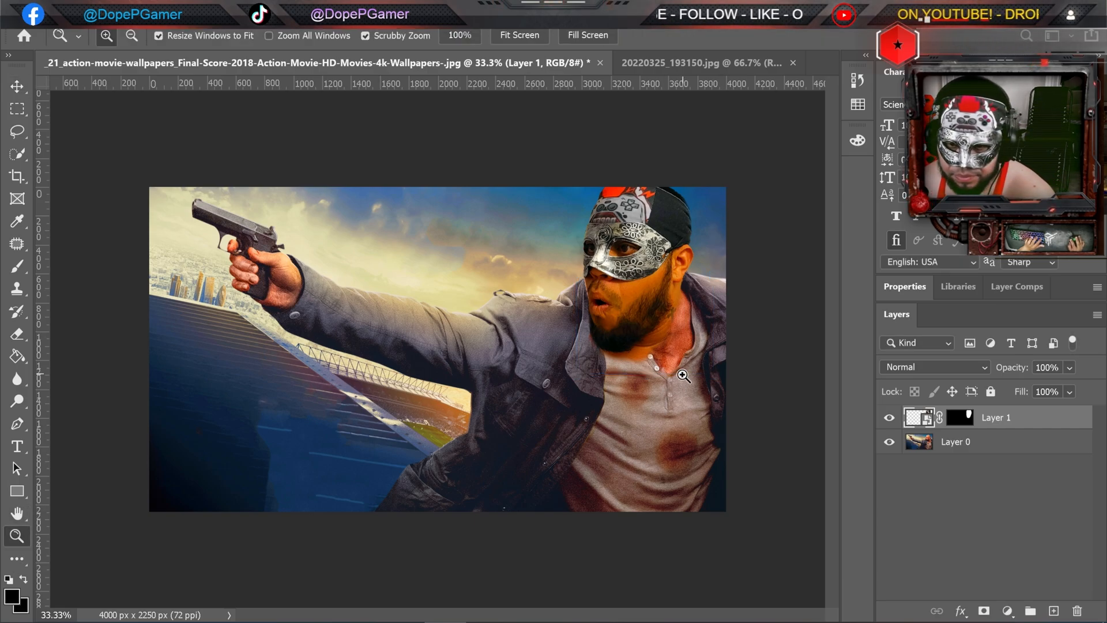
{"action": "left_click", "coordinate": [728, 348]}
{"action": "scroll", "coordinate": [730, 349], "scroll_direction": "up", "scroll_amount": 1}
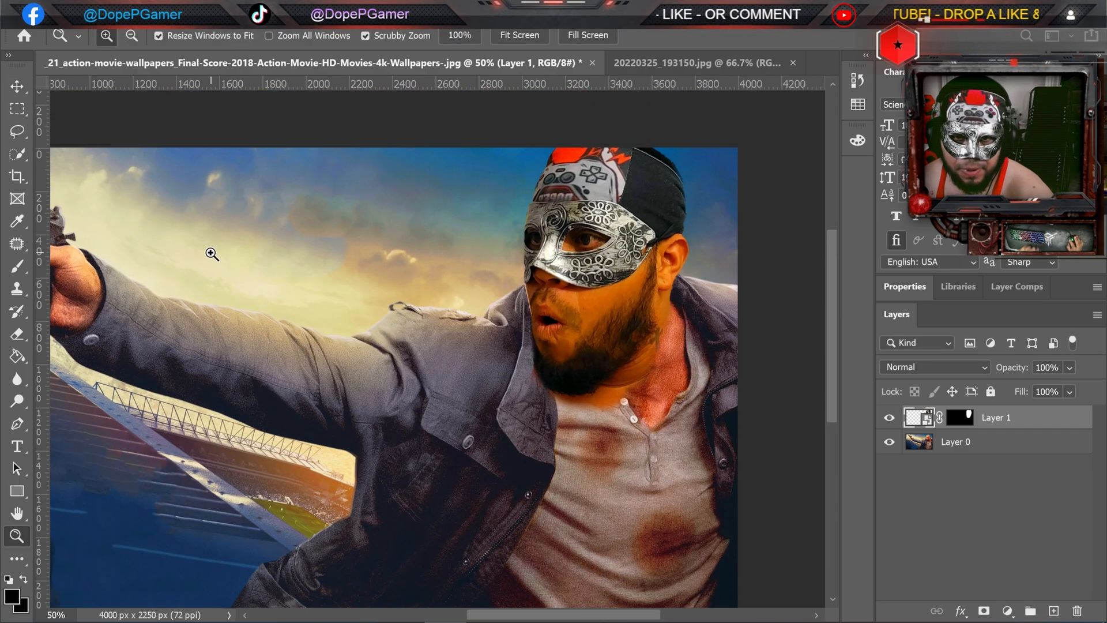
{"action": "left_click", "coordinate": [17, 86]}
{"action": "left_click", "coordinate": [18, 265]}
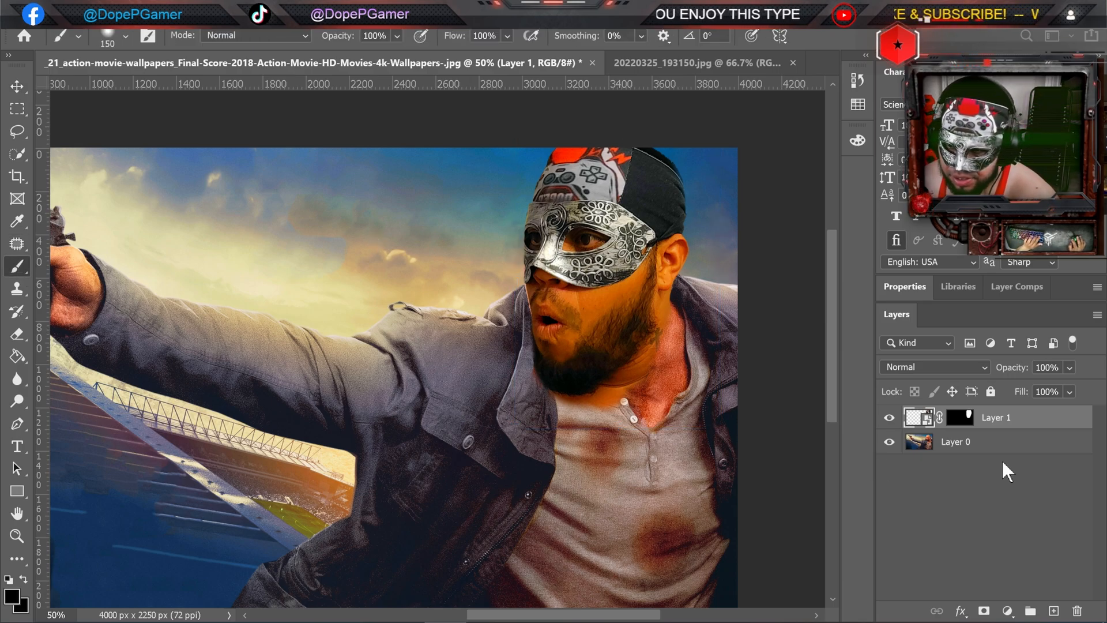
{"action": "left_click", "coordinate": [964, 426]}
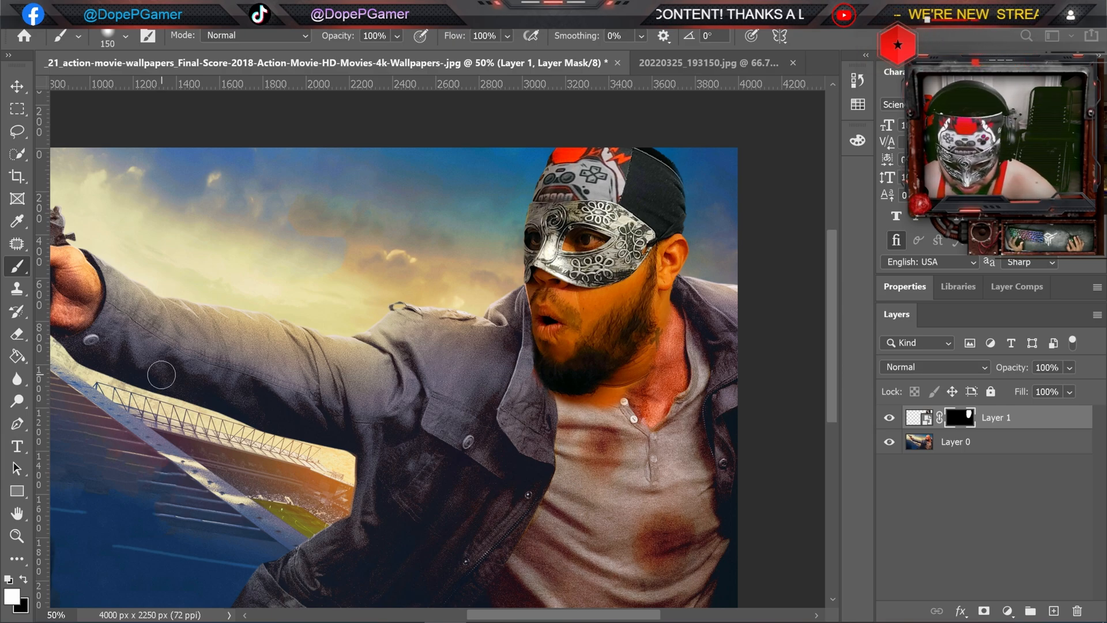
{"action": "key", "text": "x"}
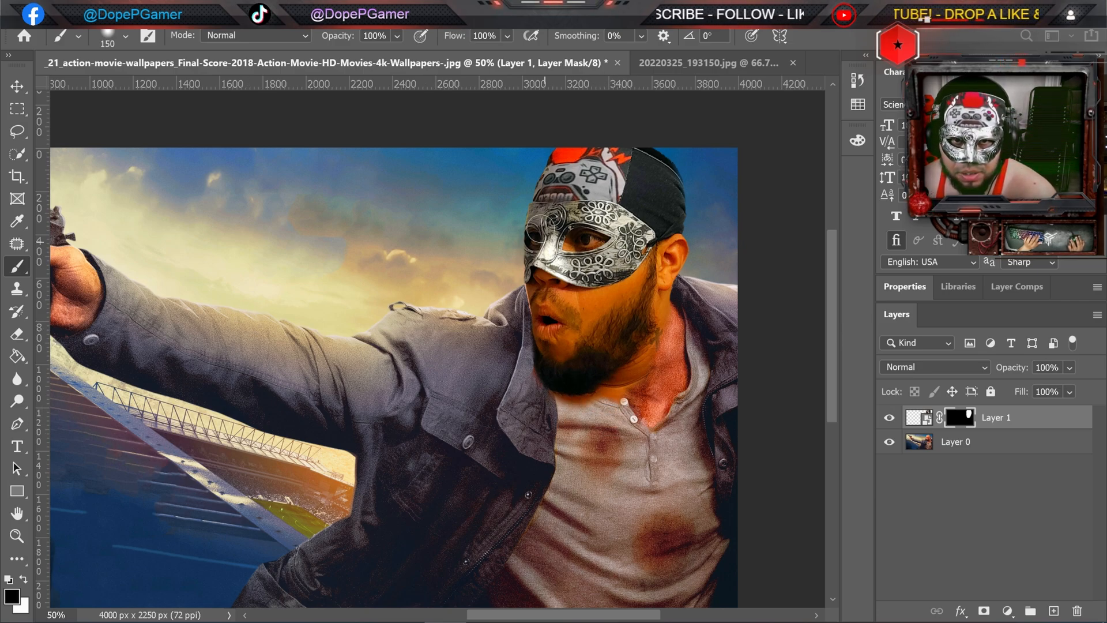
{"action": "right_click", "coordinate": [489, 299]}
{"action": "left_click_drag", "start_coordinate": [590, 377], "coordinate": [580, 376]}
{"action": "left_click", "coordinate": [857, 397]}
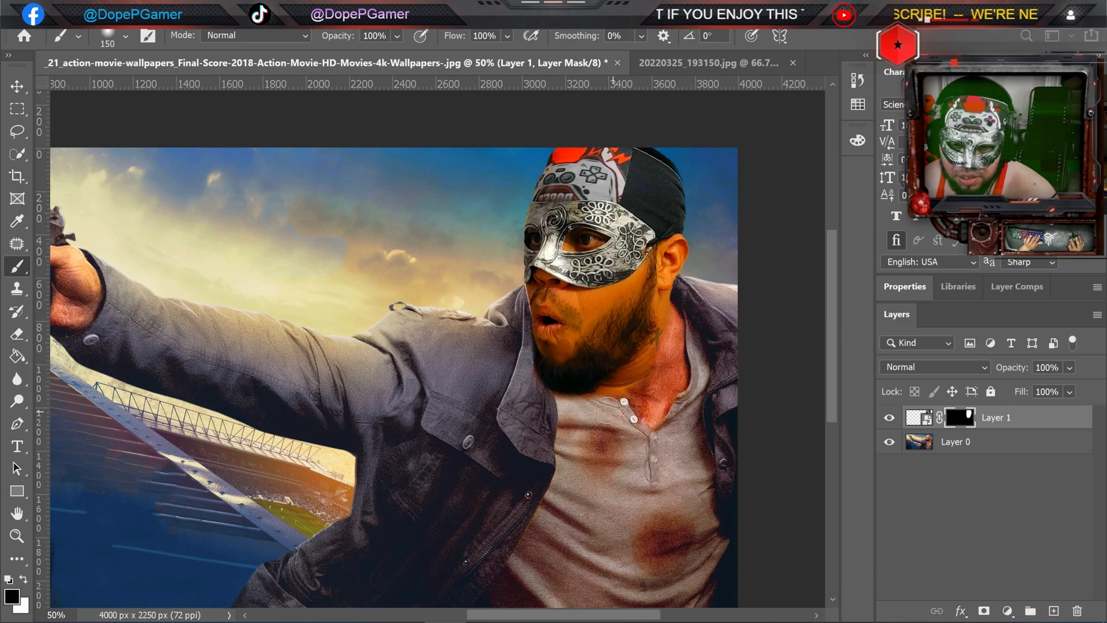
Step: Soften the neck transition by painting black on Layer 1's mask at 31% brush opacity, comparing with the layer hidden and shown
{"action": "left_click", "coordinate": [889, 419]}
{"action": "left_click", "coordinate": [889, 418]}
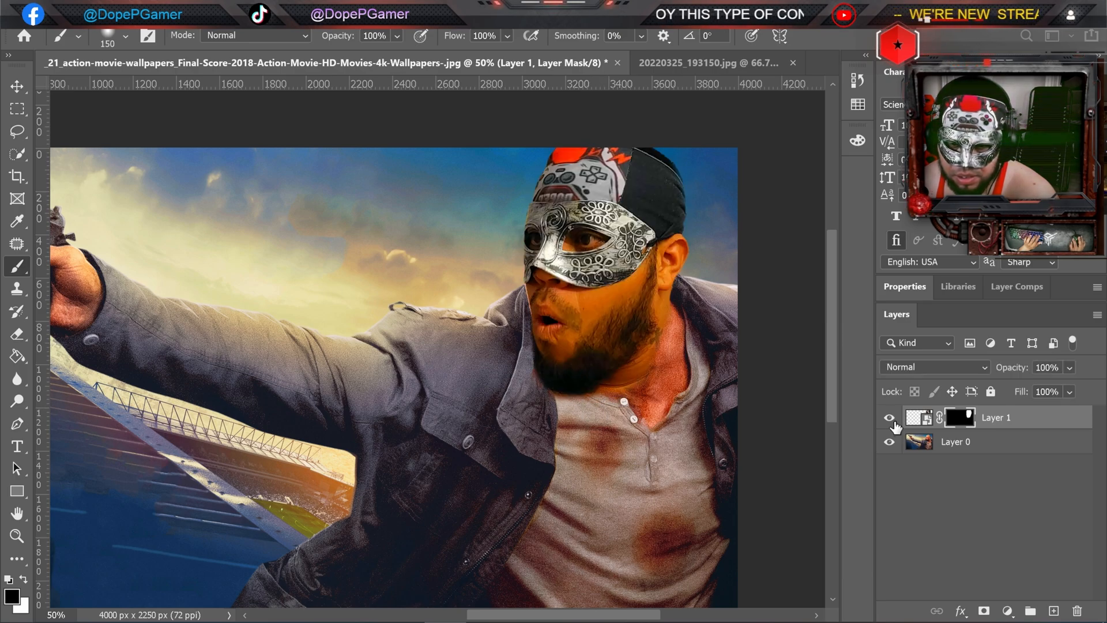
{"action": "left_click", "coordinate": [892, 420]}
{"action": "left_click", "coordinate": [891, 419]}
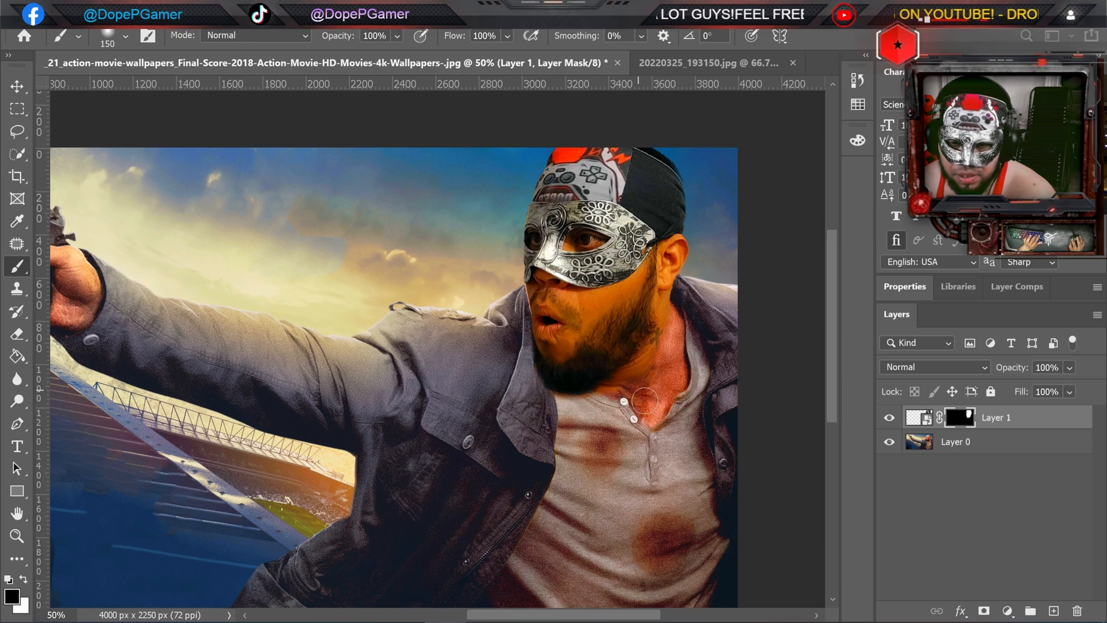
{"action": "left_click", "coordinate": [397, 36]}
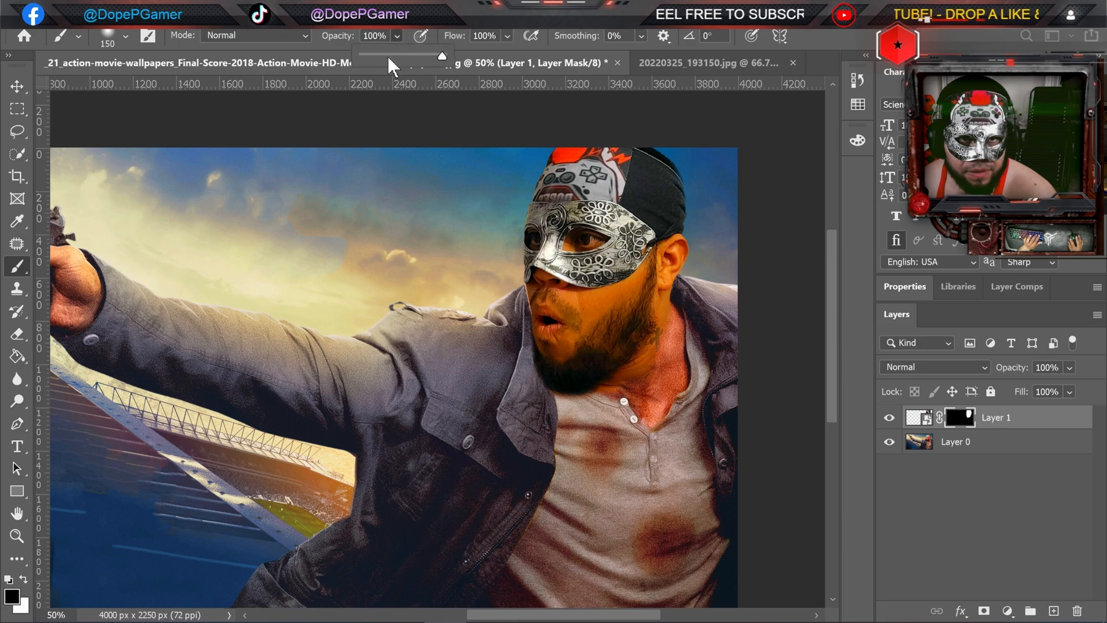
{"action": "left_click", "coordinate": [387, 57]}
{"action": "left_click", "coordinate": [659, 393]}
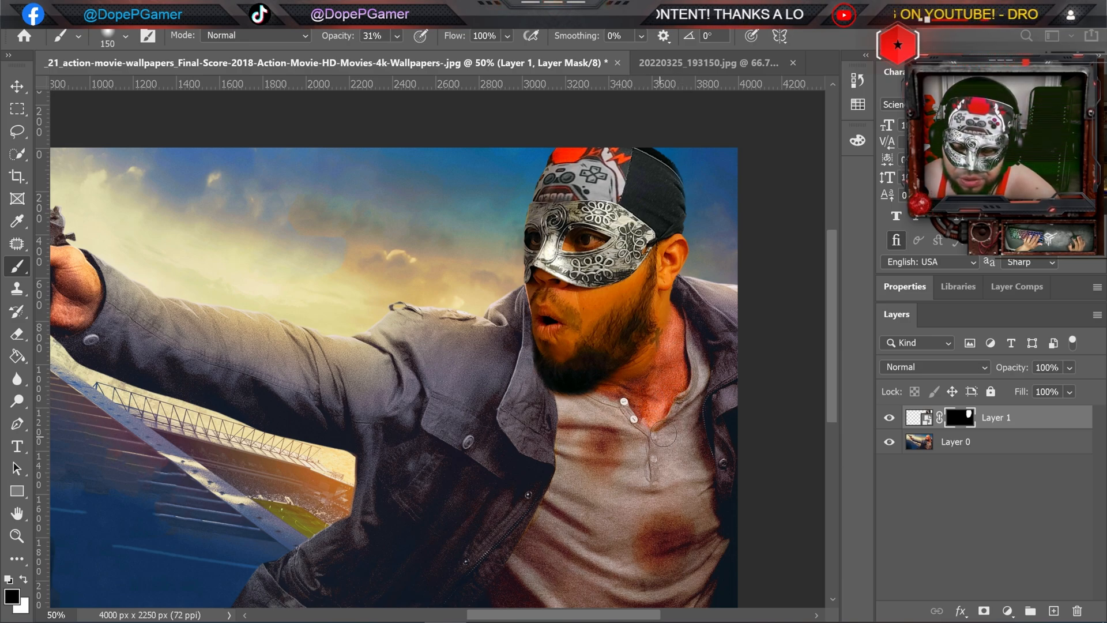
{"action": "scroll", "coordinate": [686, 453], "scroll_direction": "up", "scroll_amount": 1}
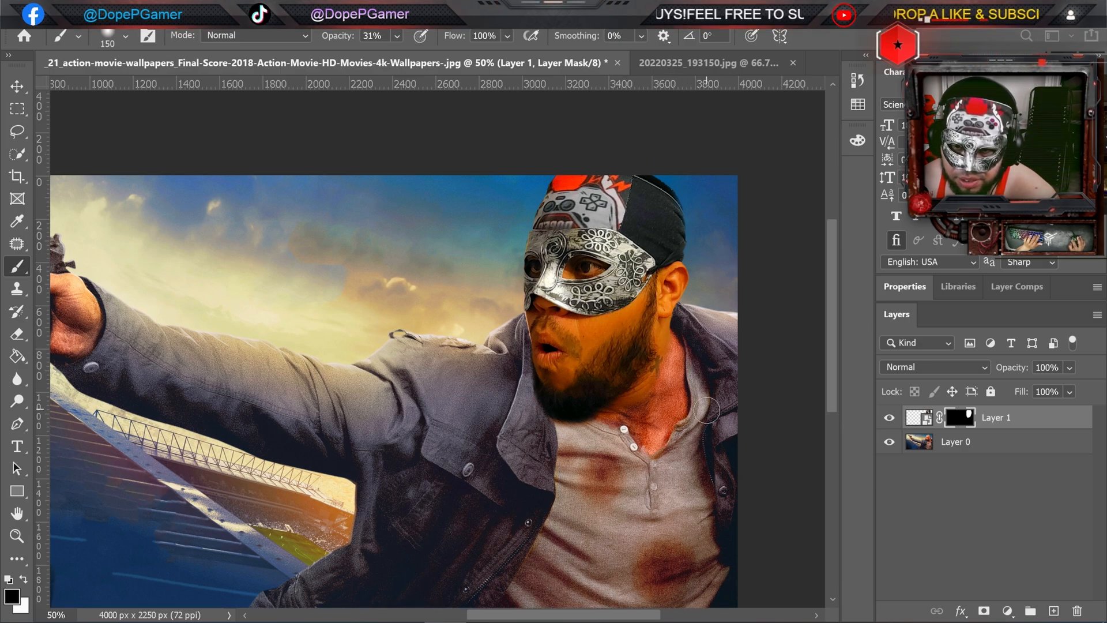
{"action": "left_click", "coordinate": [889, 419]}
{"action": "left_click", "coordinate": [890, 419]}
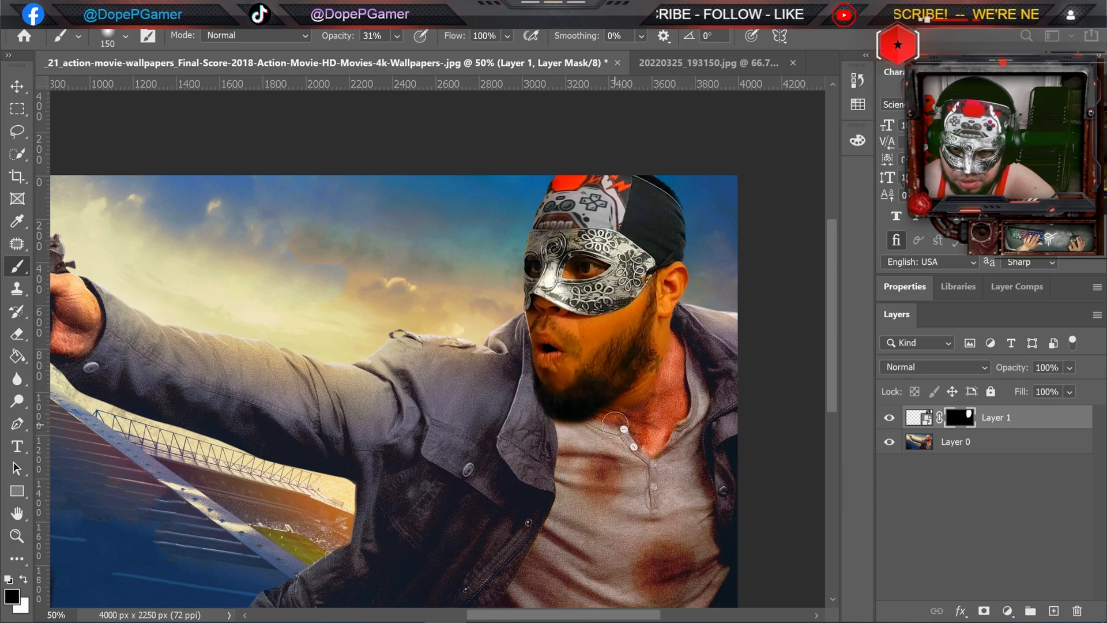
Step: Blend the neck edge further on Layer 1's mask with a 250 px black brush at 12% opacity
{"action": "key", "text": "bracketright"}
{"action": "key", "text": "bracketright"}
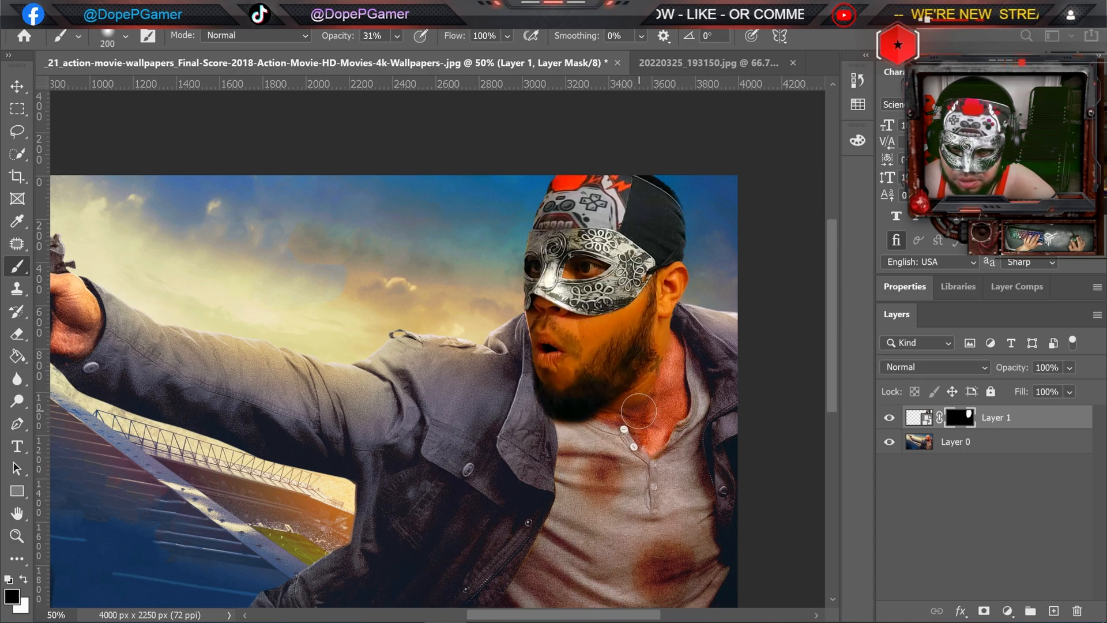
{"action": "left_click", "coordinate": [396, 36]}
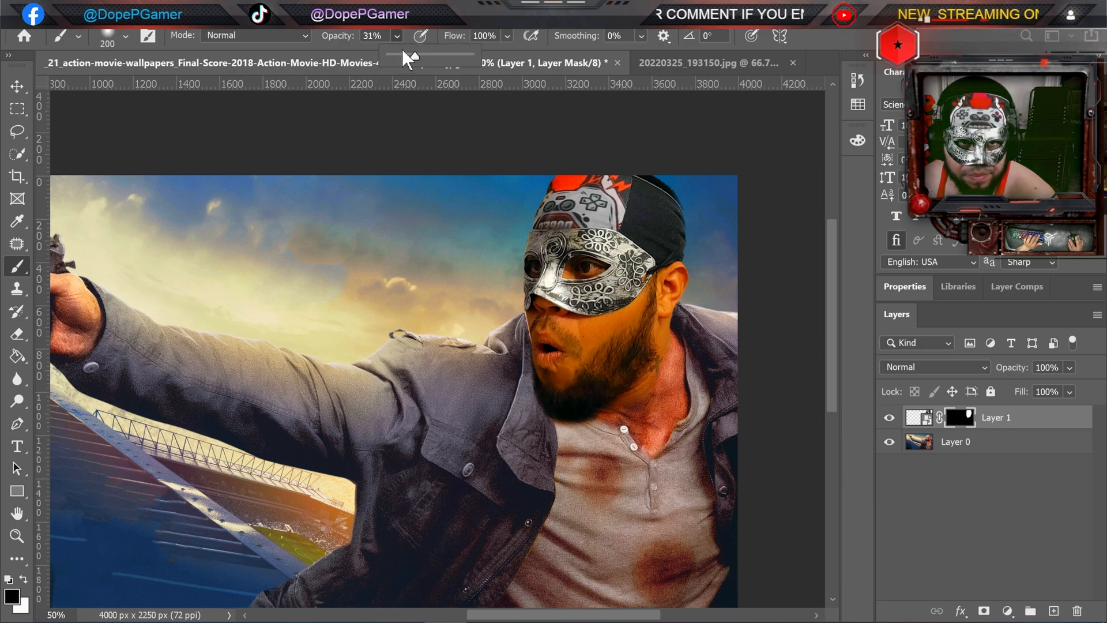
{"action": "left_click_drag", "start_coordinate": [405, 53], "coordinate": [396, 54]}
{"action": "key", "text": "bracketright"}
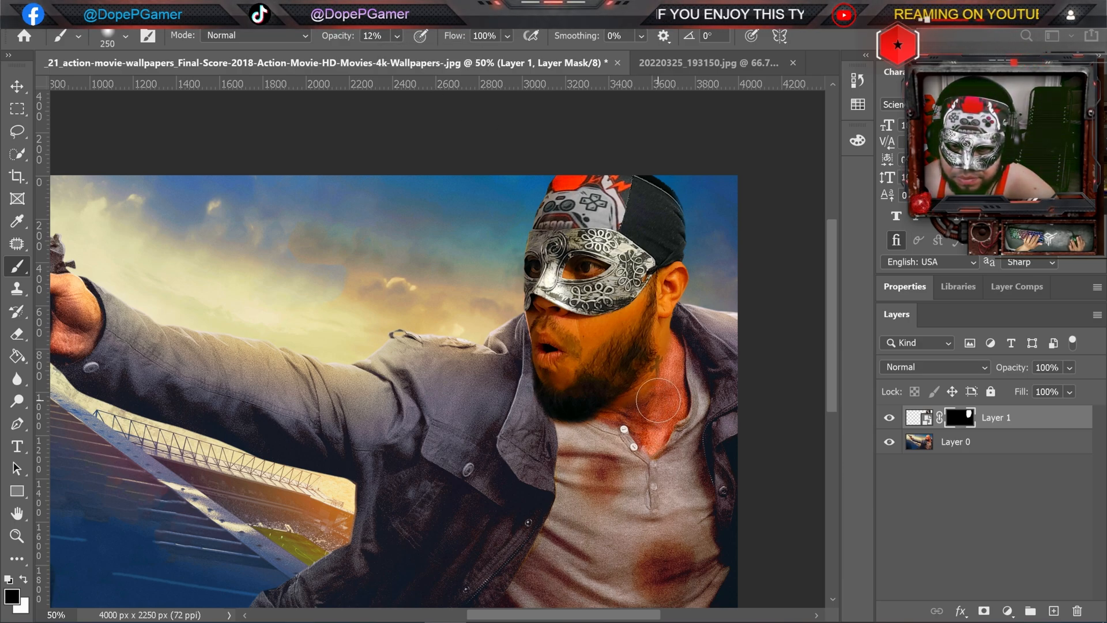
{"action": "mouse_move", "coordinate": [659, 400]}
{"action": "left_mouse_down"}
{"action": "mouse_move", "coordinate": [685, 368]}
{"action": "mouse_move", "coordinate": [643, 413]}
{"action": "mouse_move", "coordinate": [653, 404]}
{"action": "left_mouse_up"}
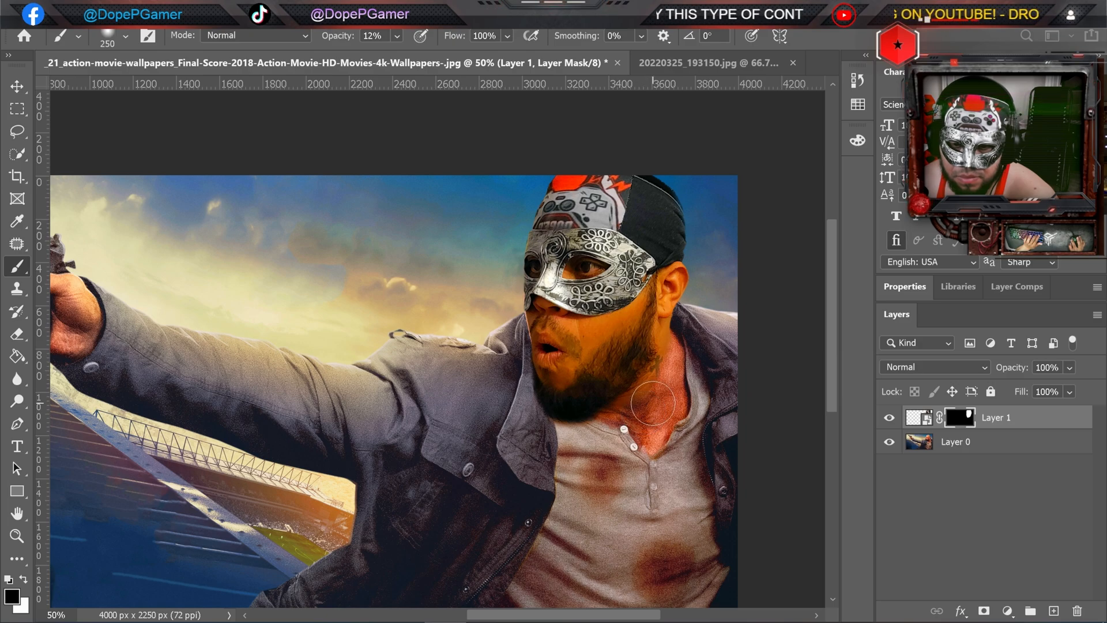
Step: Examine the whole composite and compare it with Layer 1 hidden and shown
{"action": "left_click", "coordinate": [16, 536]}
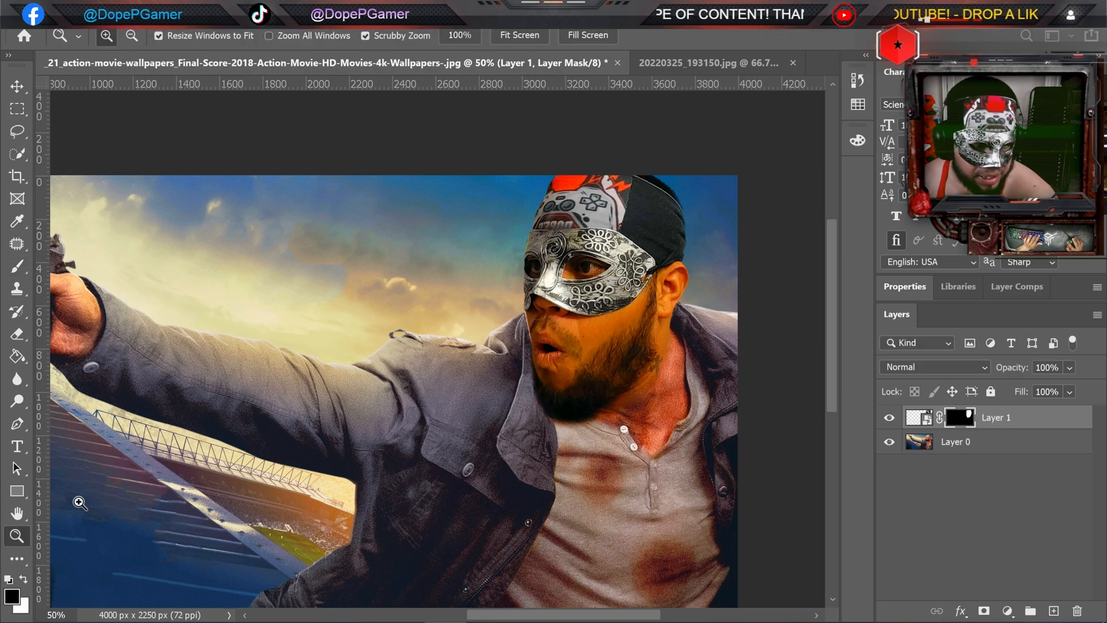
{"action": "left_click", "coordinate": [396, 383]}
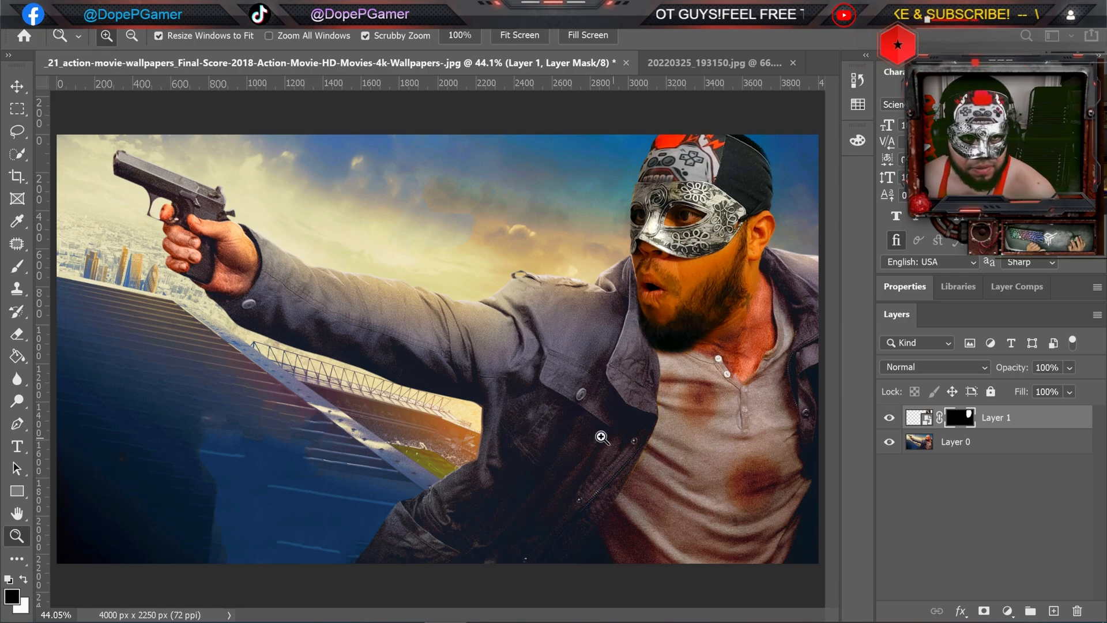
{"action": "left_click", "coordinate": [17, 86]}
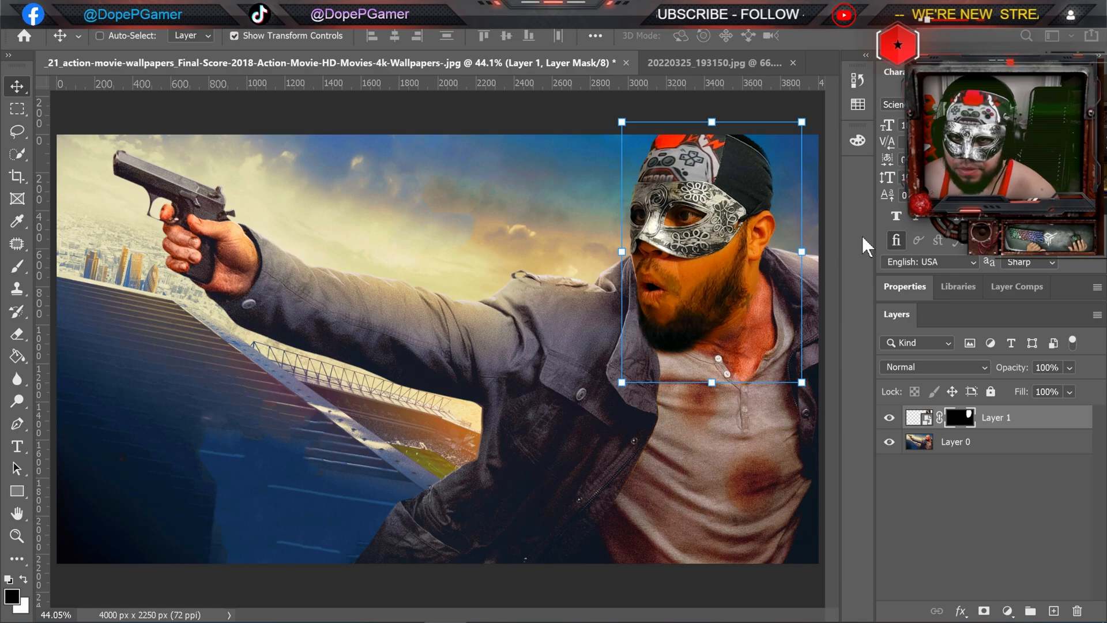
{"action": "left_click", "coordinate": [17, 536]}
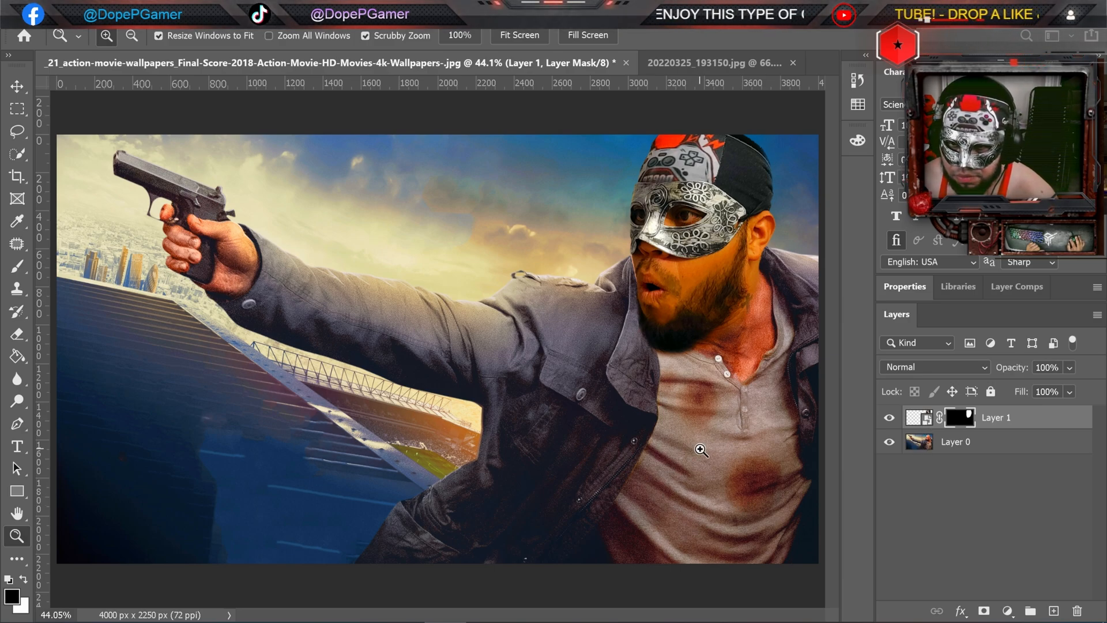
{"action": "left_click", "coordinate": [888, 419]}
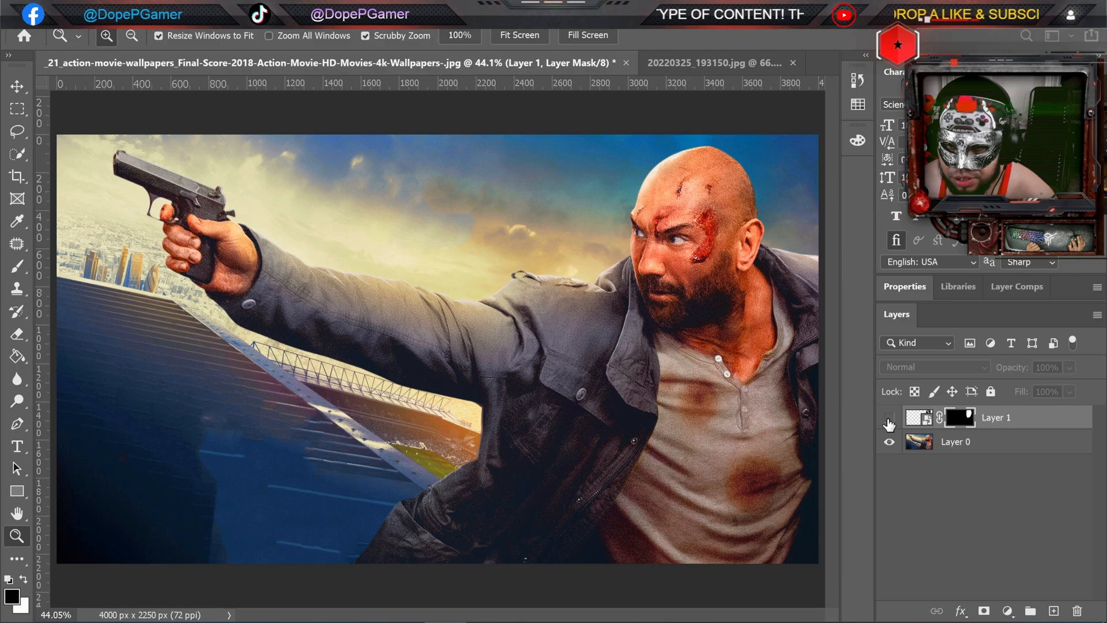
{"action": "left_click", "coordinate": [889, 419]}
{"action": "left_click", "coordinate": [889, 419]}
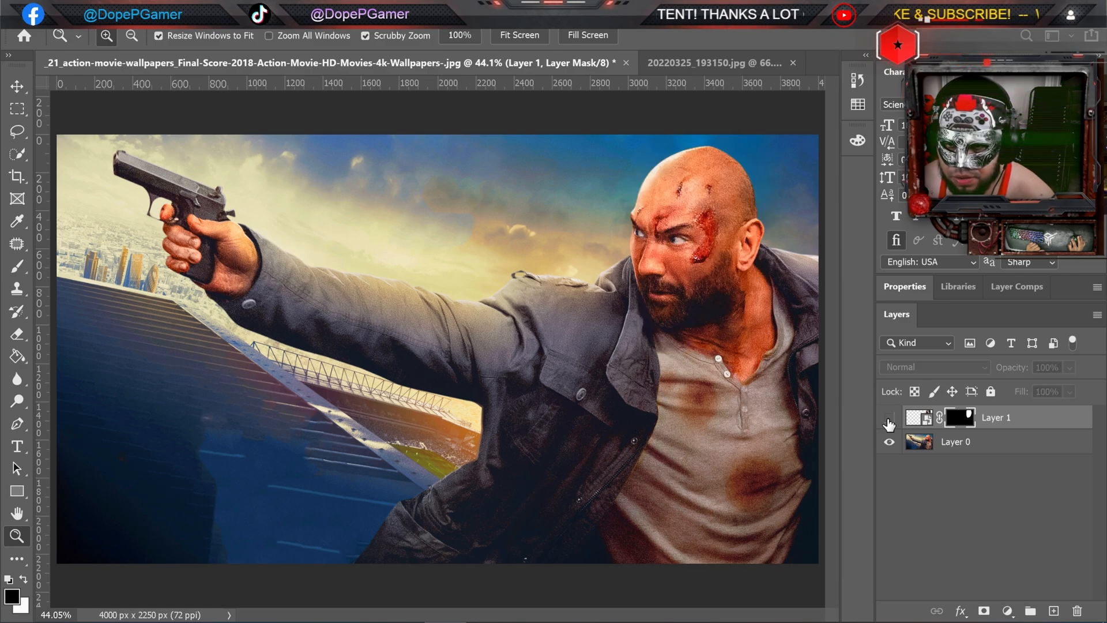
{"action": "left_click", "coordinate": [889, 419]}
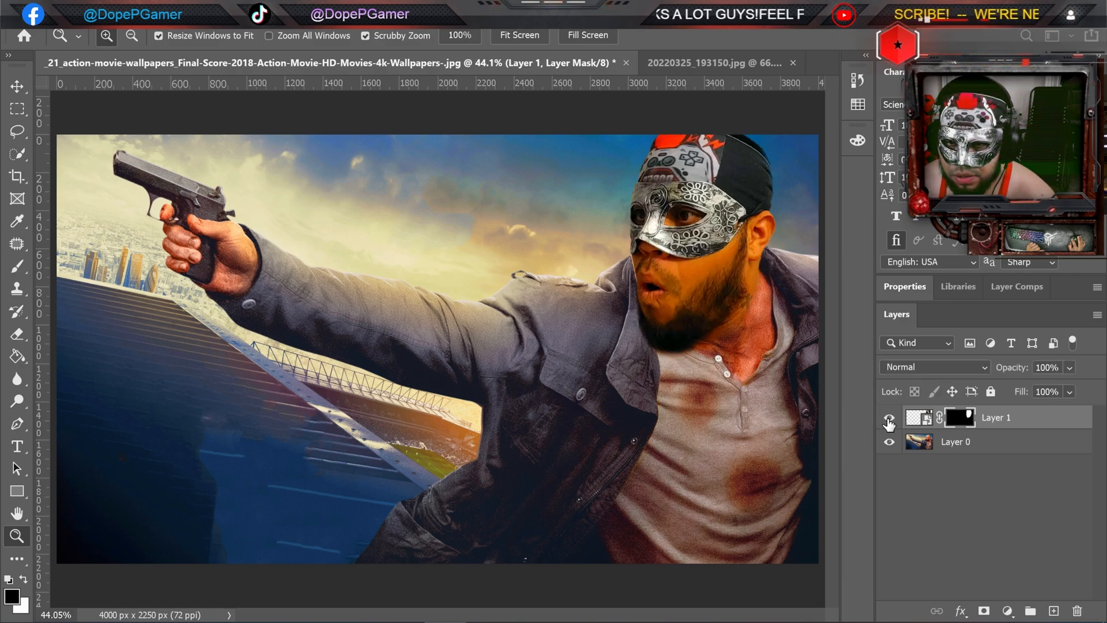
Step: Add a Color Balance adjustment clipped to Layer 1, with midtones at +27 red, +2 green and +15 blue
{"action": "left_click", "coordinate": [889, 418]}
{"action": "left_click", "coordinate": [889, 419]}
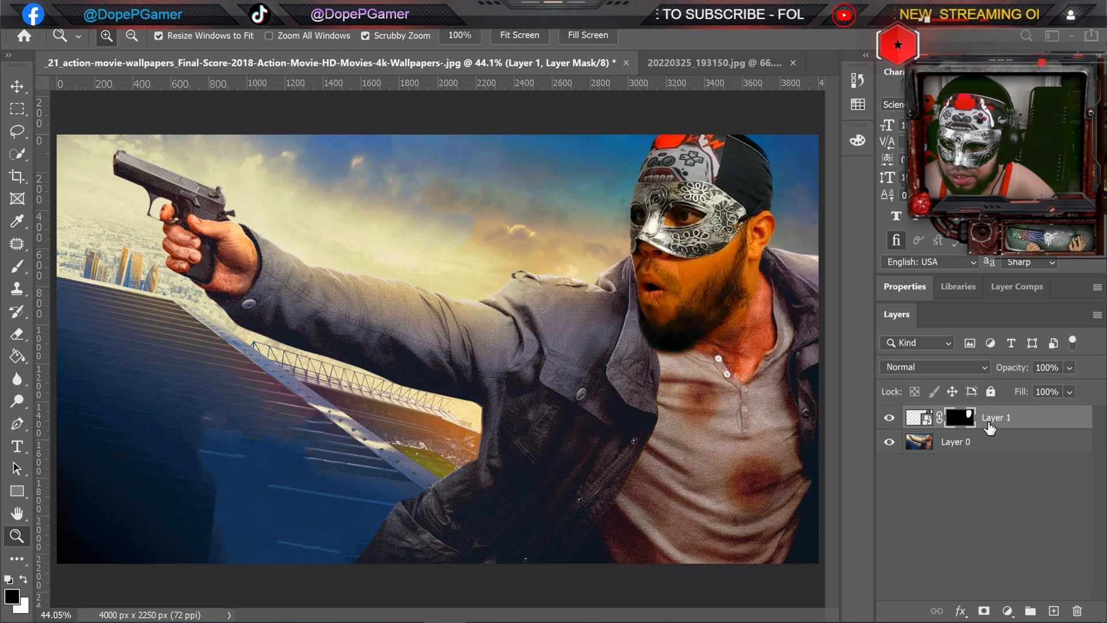
{"action": "left_click", "coordinate": [920, 418]}
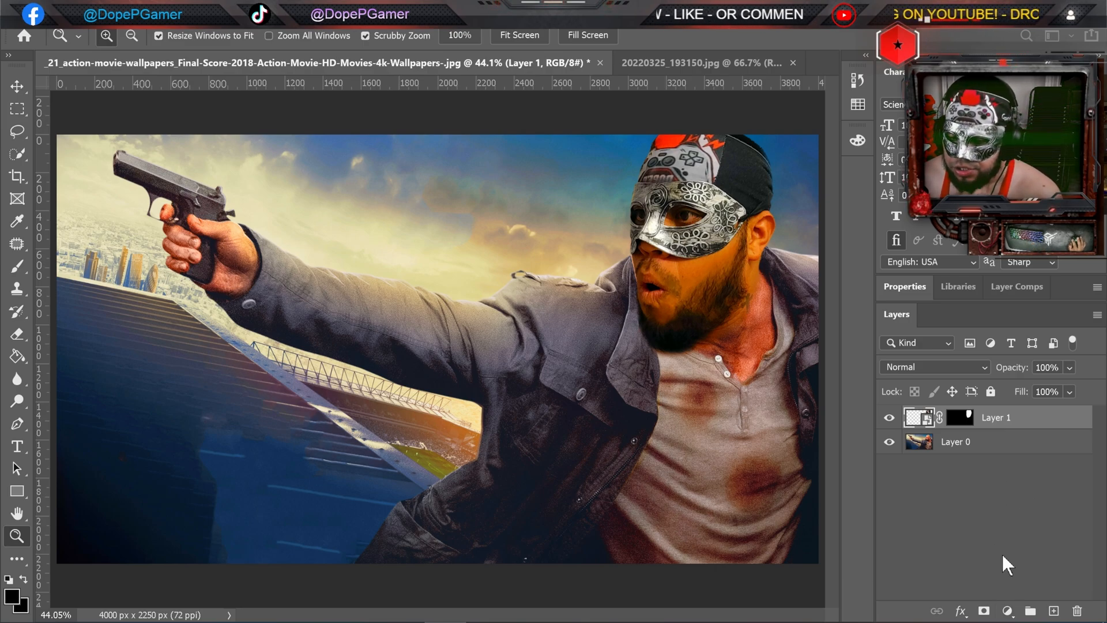
{"action": "left_click", "coordinate": [1007, 612]}
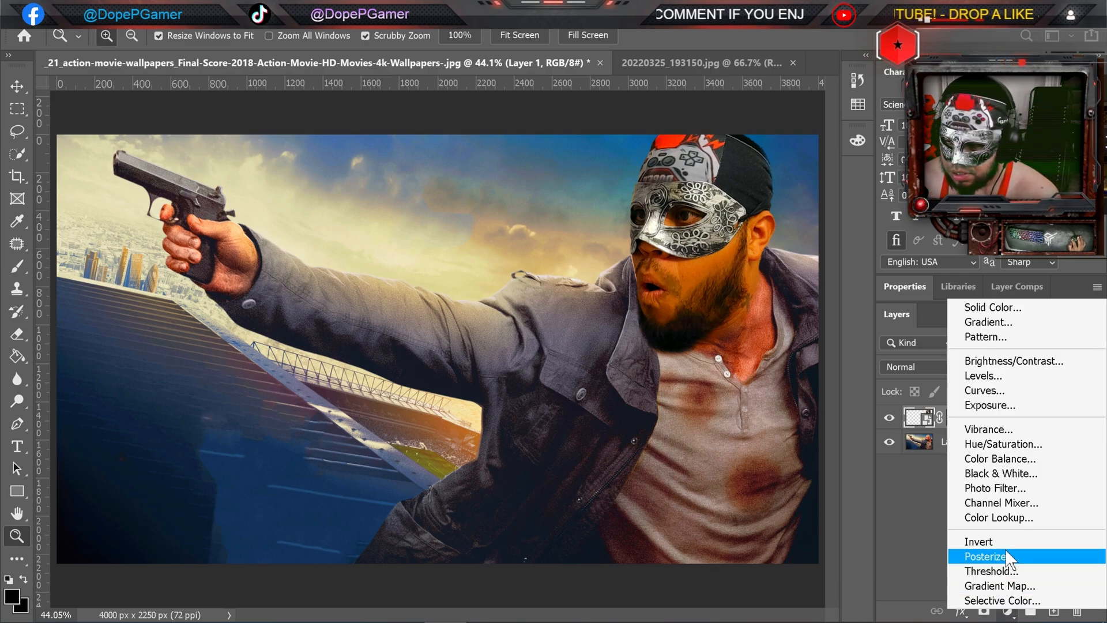
{"action": "left_click", "coordinate": [1000, 459]}
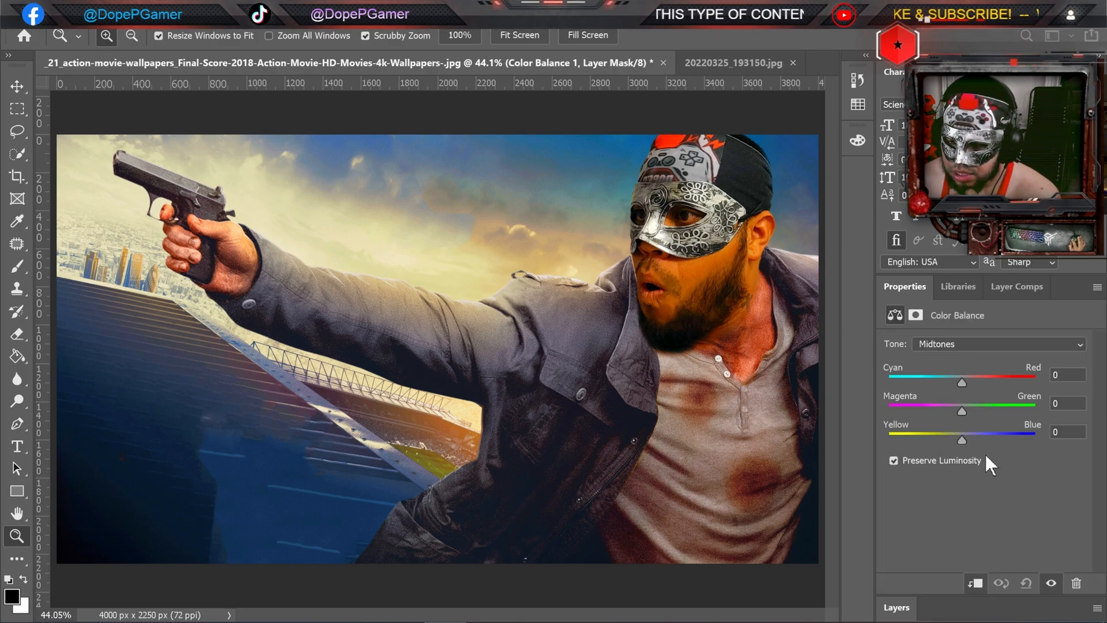
{"action": "left_click_drag", "start_coordinate": [960, 379], "coordinate": [978, 437]}
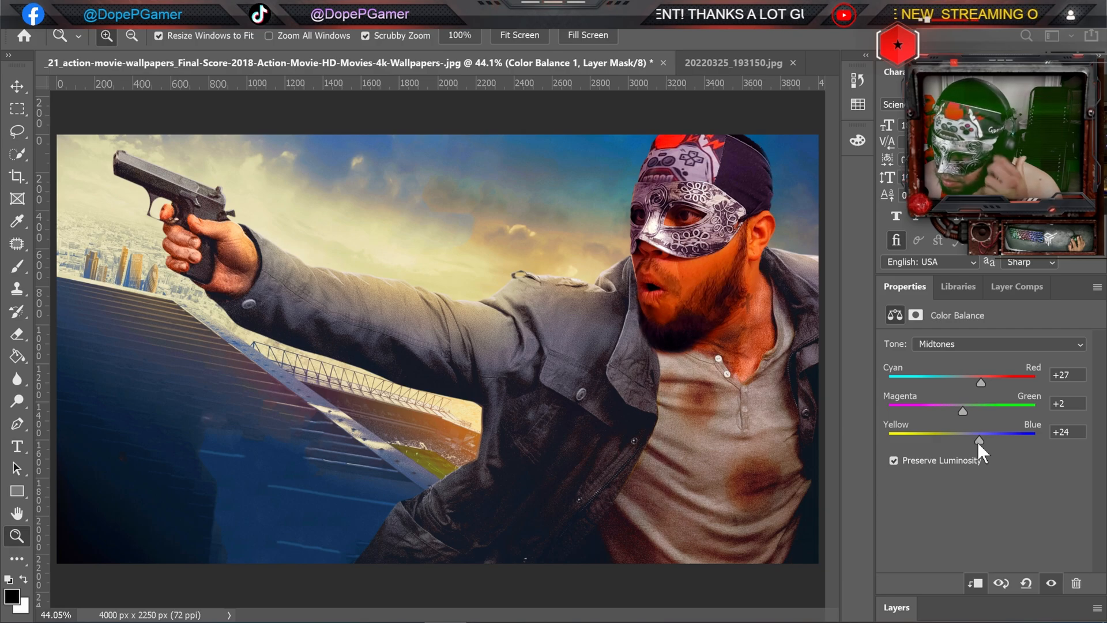
{"action": "mouse_move", "coordinate": [978, 440]}
{"action": "left_mouse_down"}
{"action": "mouse_move", "coordinate": [1005, 440]}
{"action": "mouse_move", "coordinate": [973, 445]}
{"action": "left_mouse_up"}
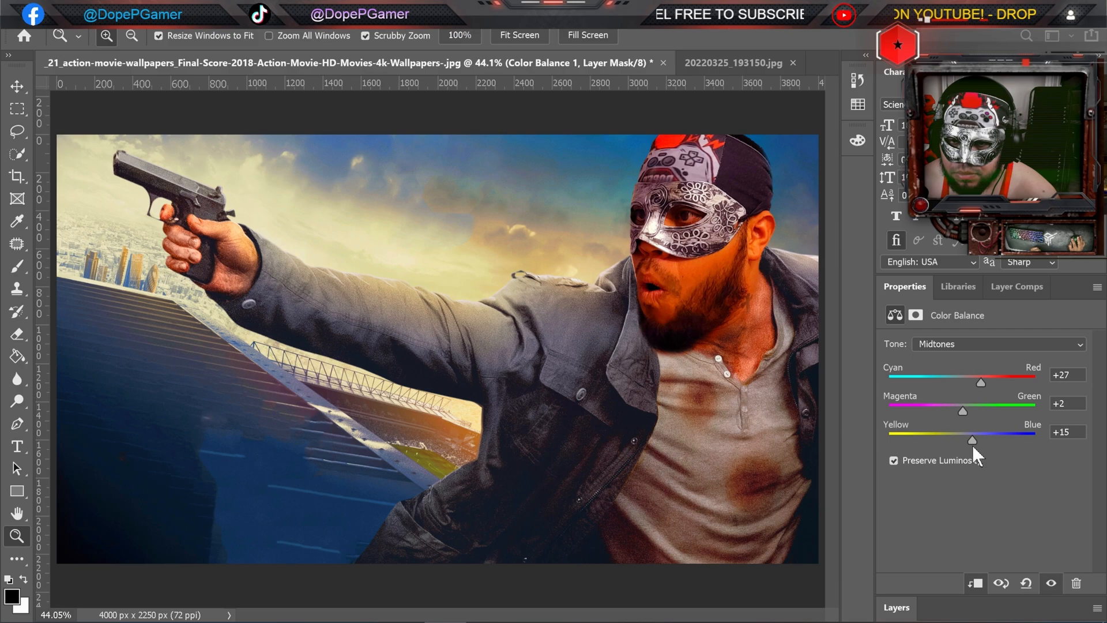
{"action": "left_click", "coordinate": [900, 608]}
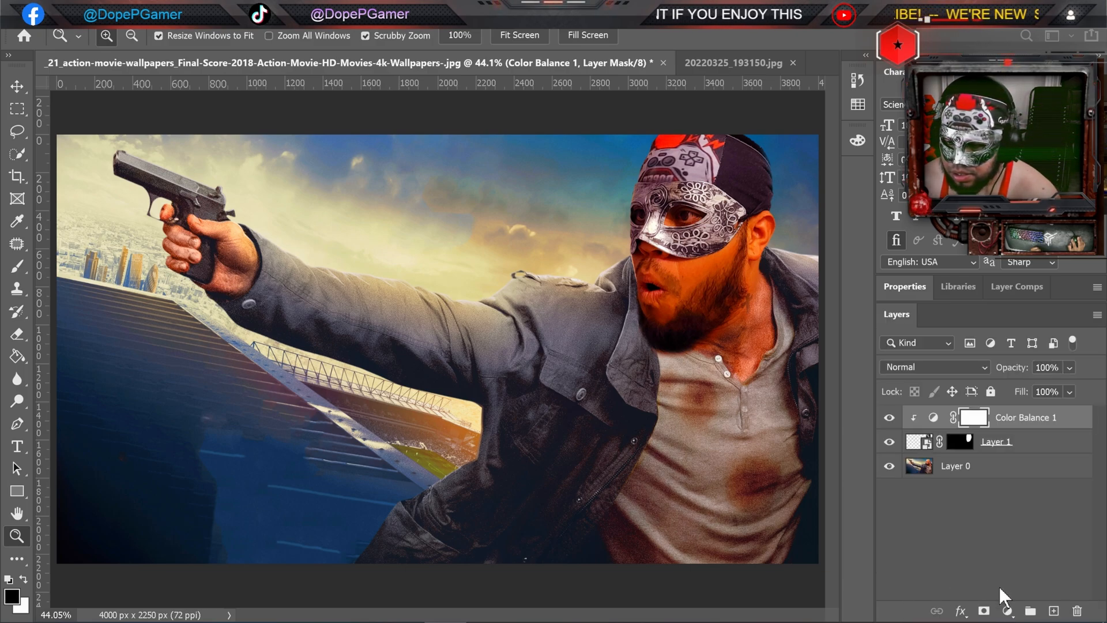
Step: Add a Vibrance adjustment clipped directly above Layer 1, with vibrance at -48 and saturation at +12
{"action": "left_click", "coordinate": [926, 444]}
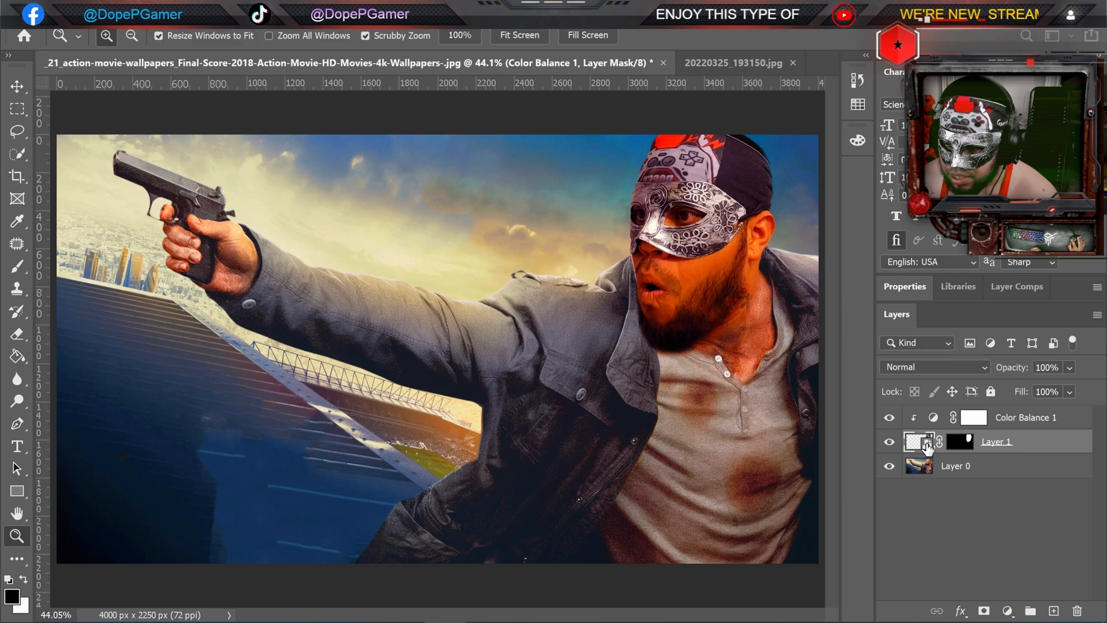
{"action": "left_click", "coordinate": [1006, 612]}
{"action": "left_click", "coordinate": [932, 545]}
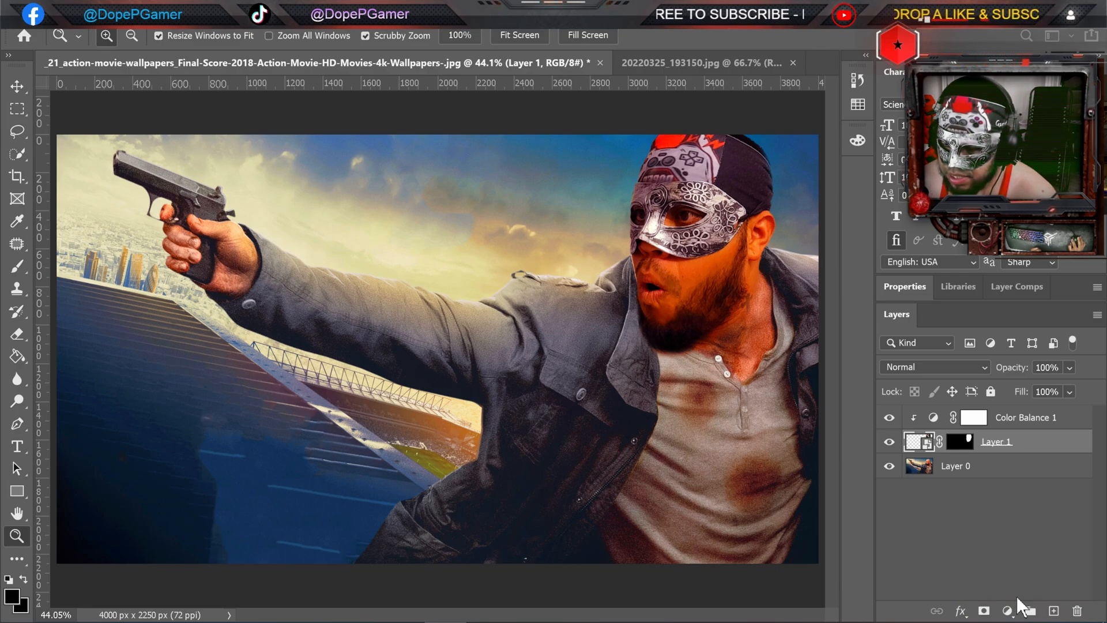
{"action": "left_click", "coordinate": [1008, 611]}
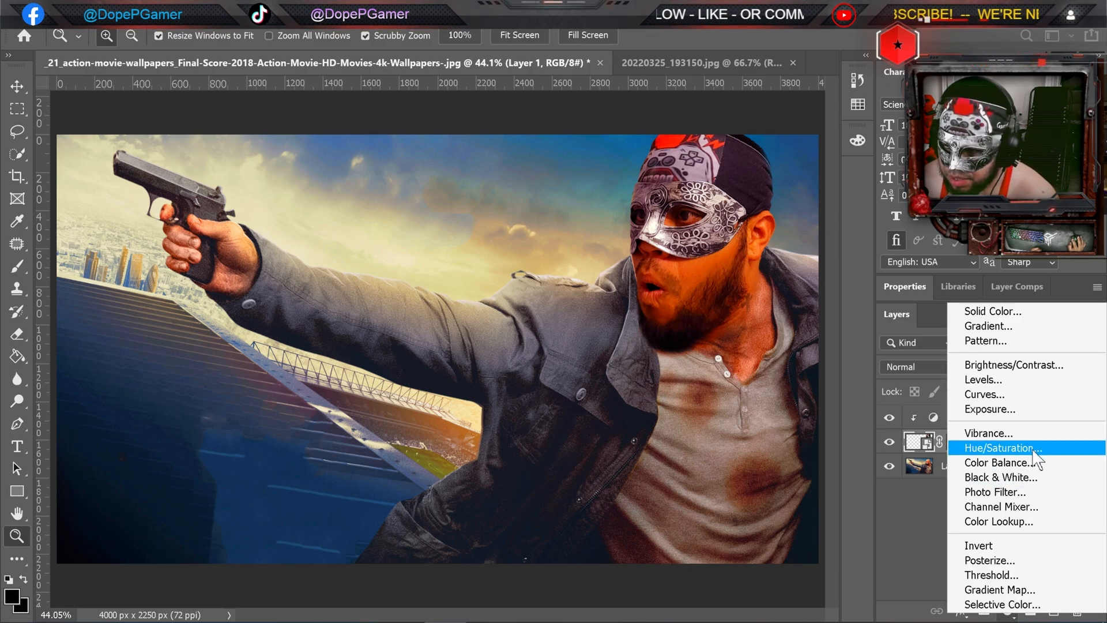
{"action": "left_click", "coordinate": [1008, 438]}
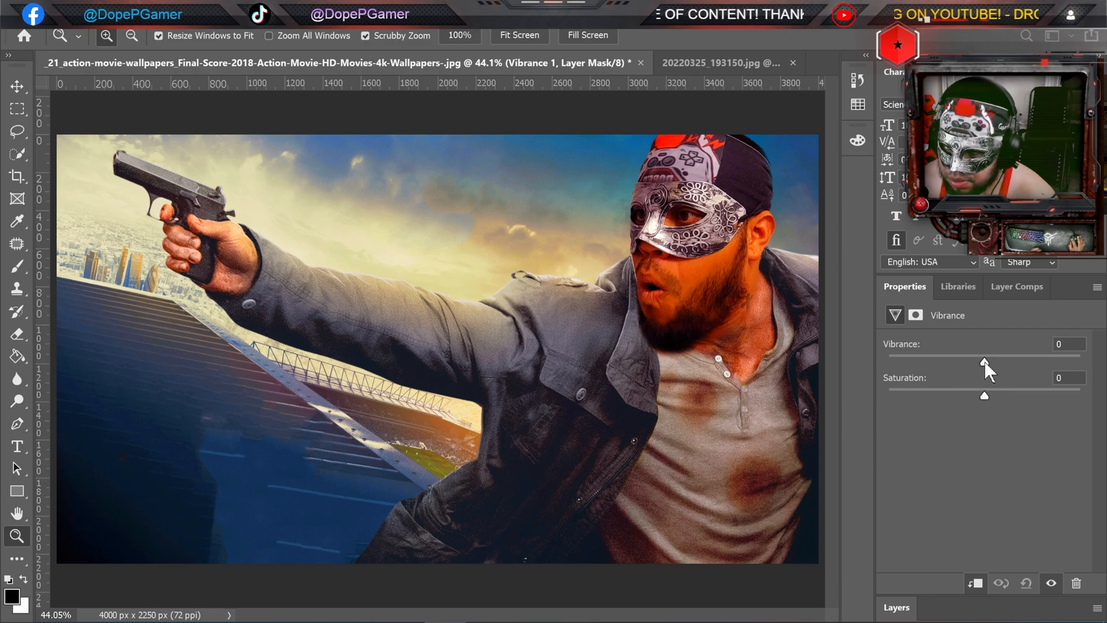
{"action": "left_click_drag", "start_coordinate": [984, 361], "coordinate": [939, 367]}
{"action": "mouse_move", "coordinate": [985, 396]}
{"action": "left_mouse_down"}
{"action": "mouse_move", "coordinate": [1007, 392]}
{"action": "mouse_move", "coordinate": [939, 399]}
{"action": "mouse_move", "coordinate": [974, 397]}
{"action": "left_mouse_up"}
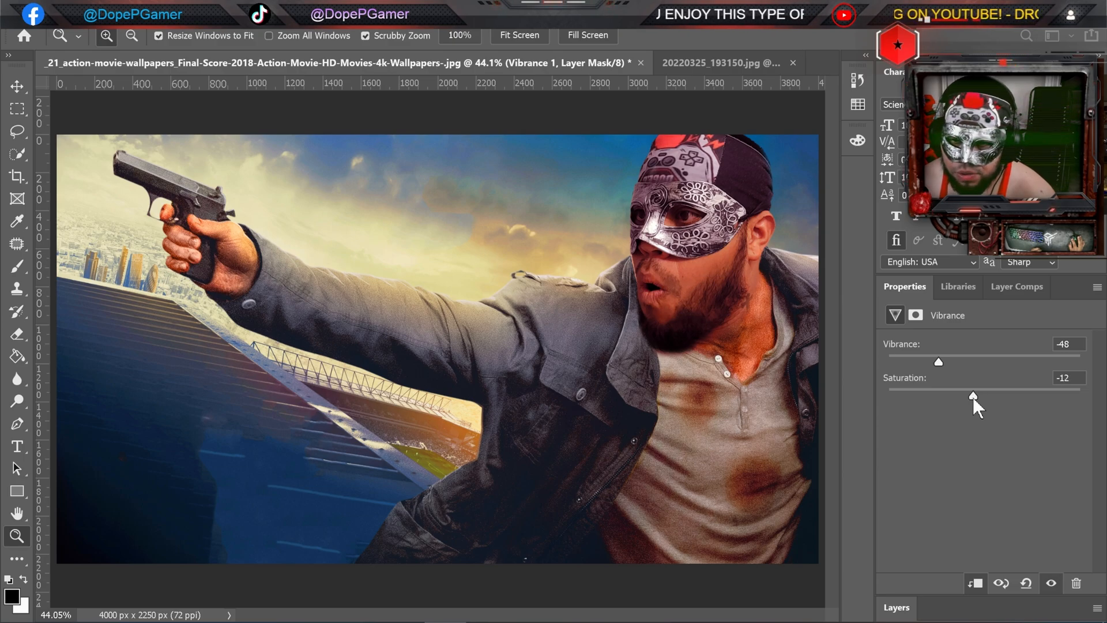
{"action": "left_click_drag", "start_coordinate": [973, 397], "coordinate": [996, 397]}
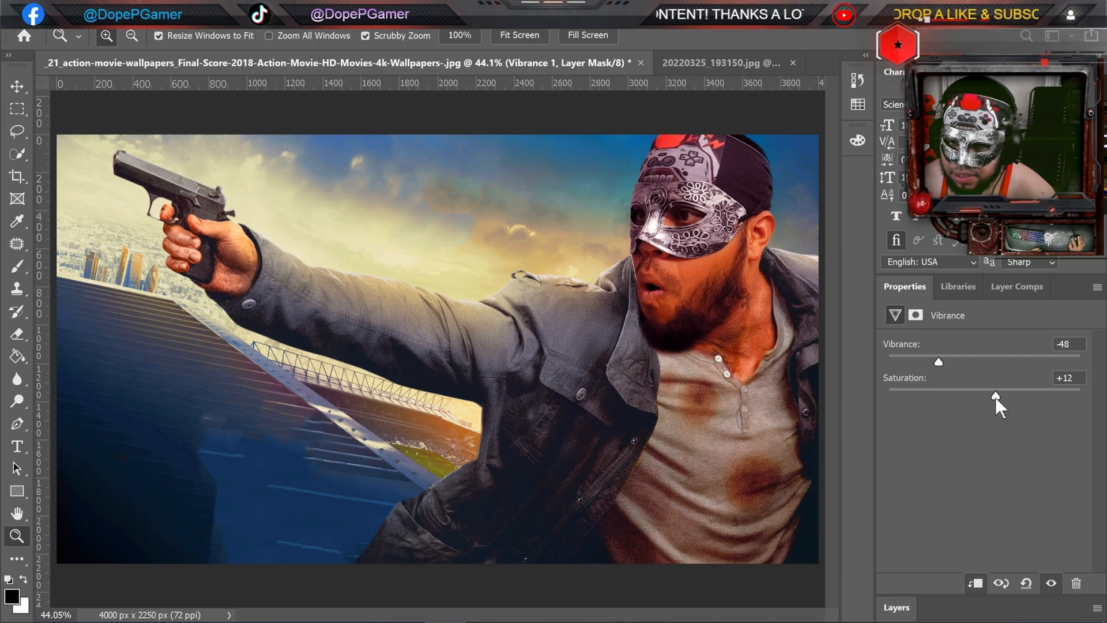
{"action": "left_click", "coordinate": [902, 603]}
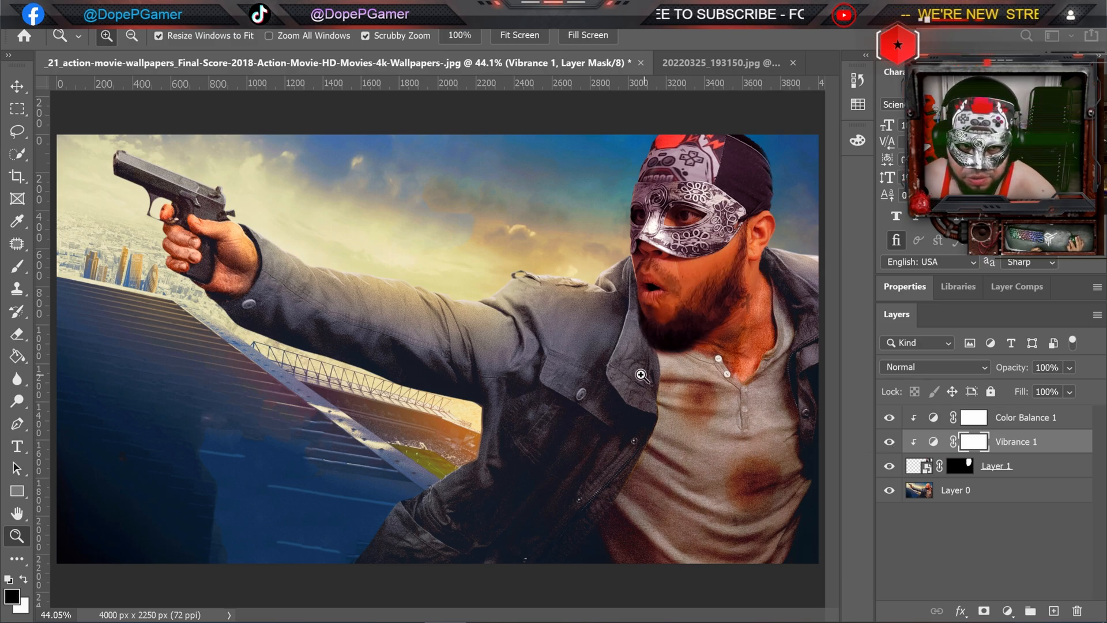
Step: Rasterize the Layer 1 smart object containing the masked man's head
{"action": "left_click", "coordinate": [924, 468]}
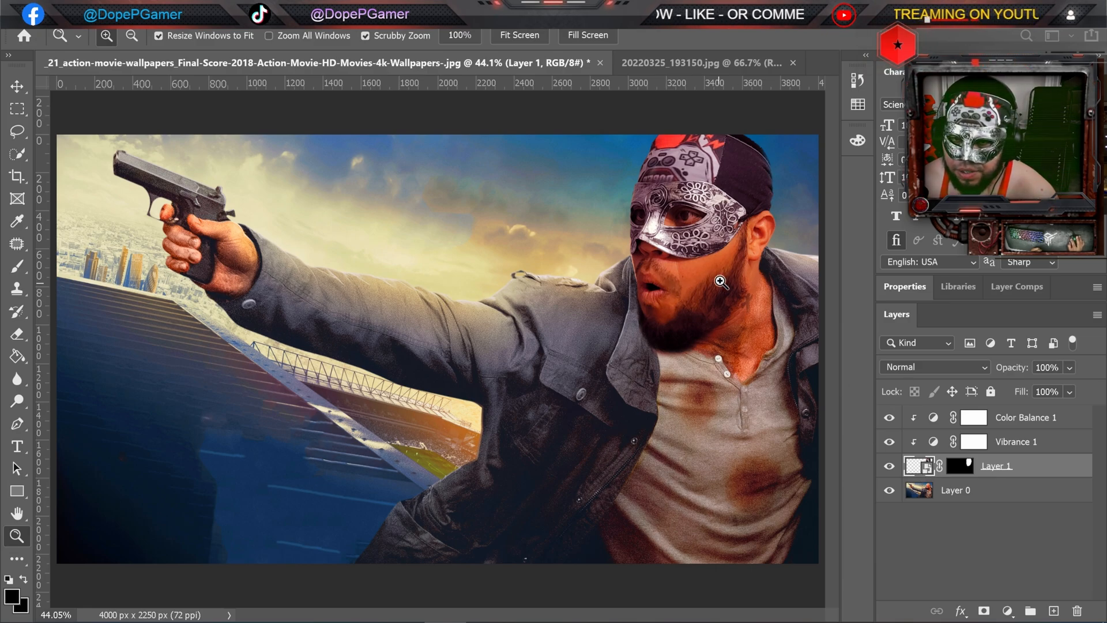
{"action": "right_click", "coordinate": [1016, 474]}
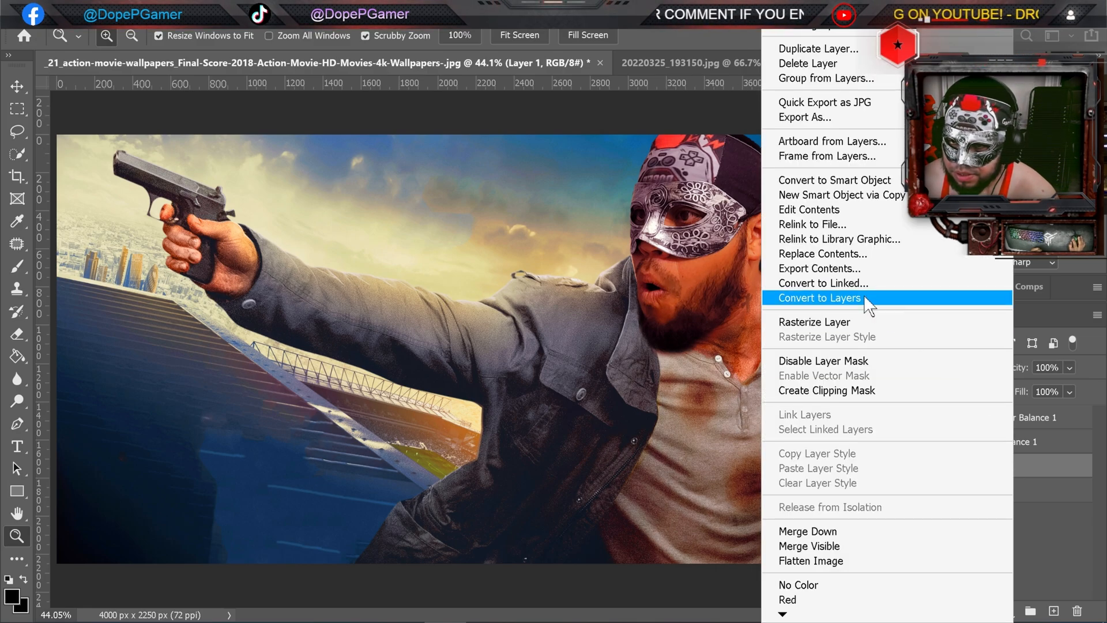
{"action": "left_click", "coordinate": [821, 322]}
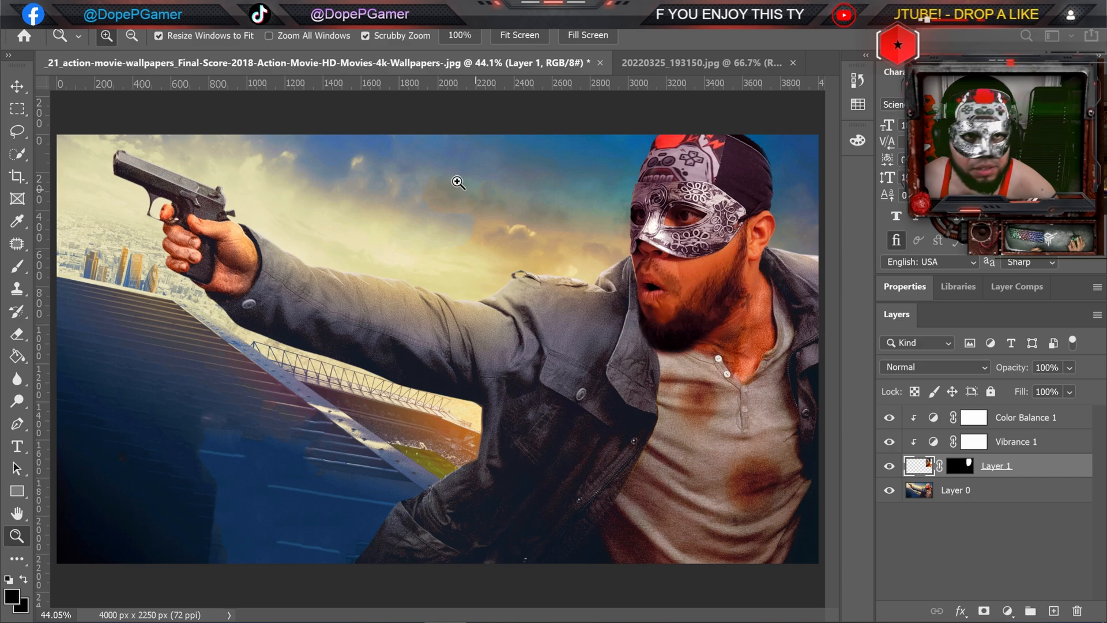
Step: Apply the Add Noise filter to Layer 1 at 11.55%, with Gaussian distribution and monochromatic noise
{"action": "left_click", "coordinate": [239, 9]}
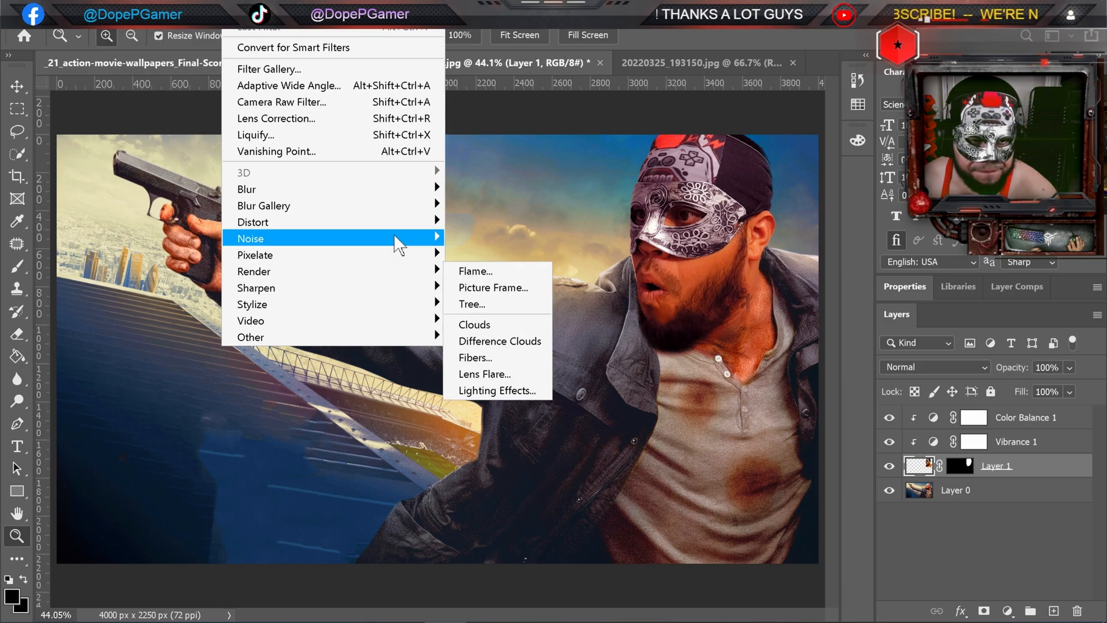
{"action": "mouse_move", "coordinate": [404, 238]}
{"action": "left_click", "coordinate": [517, 243]}
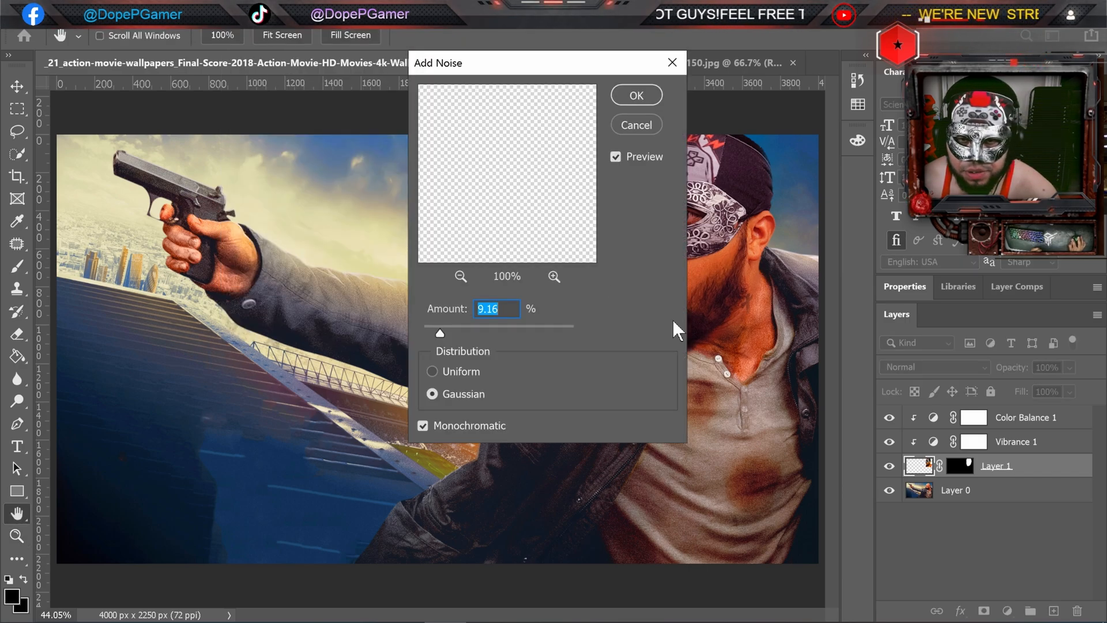
{"action": "left_click_drag", "start_coordinate": [586, 67], "coordinate": [450, 147]}
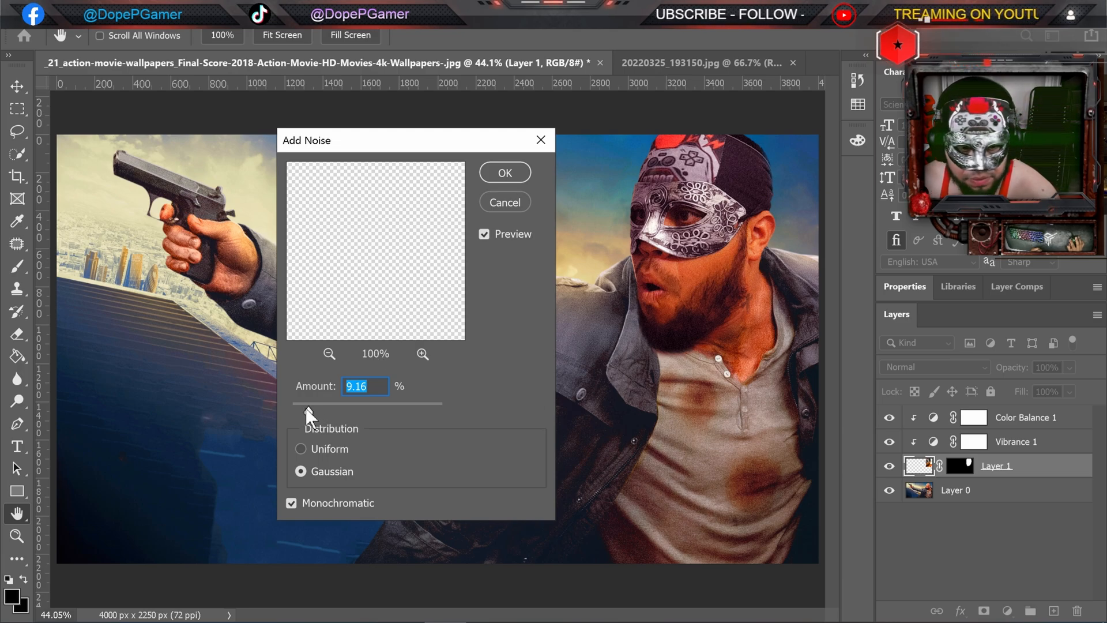
{"action": "left_click_drag", "start_coordinate": [307, 410], "coordinate": [313, 410]}
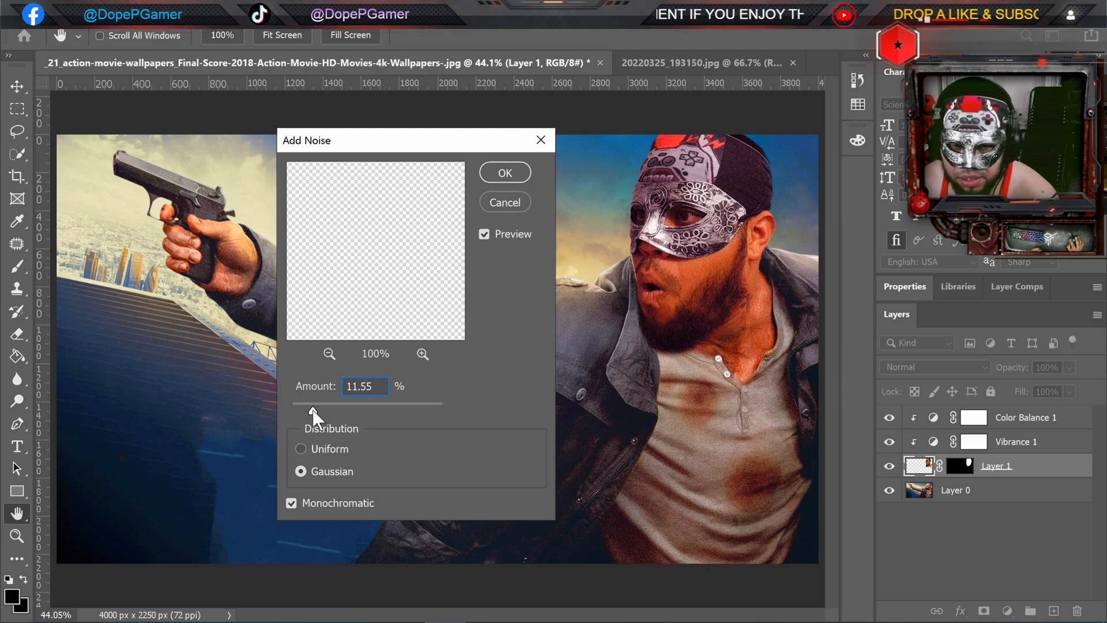
{"action": "left_click", "coordinate": [483, 231]}
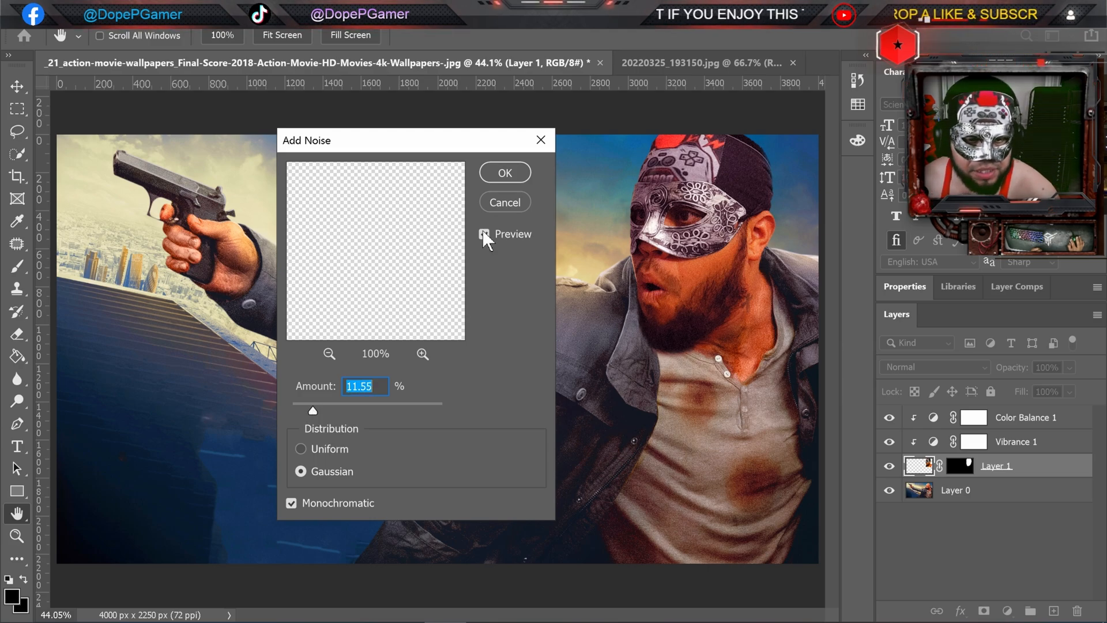
{"action": "left_click", "coordinate": [498, 170]}
{"action": "key", "text": "z"}
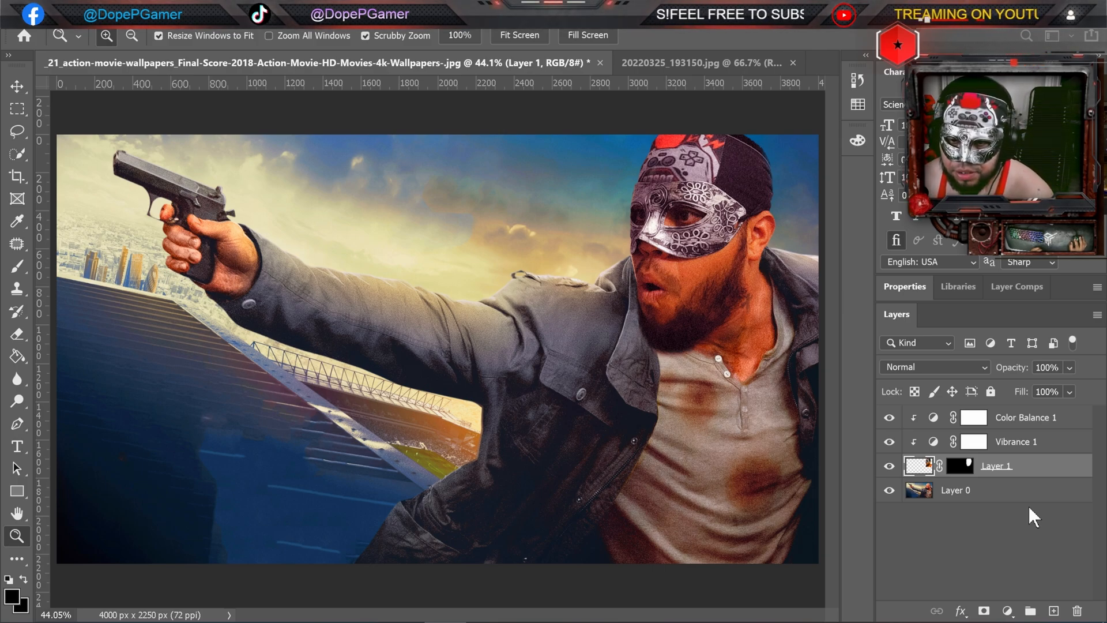
Step: Ready the Brush on Layer 1's mask with a 100 px tip and white as the foreground color
{"action": "left_click", "coordinate": [957, 468]}
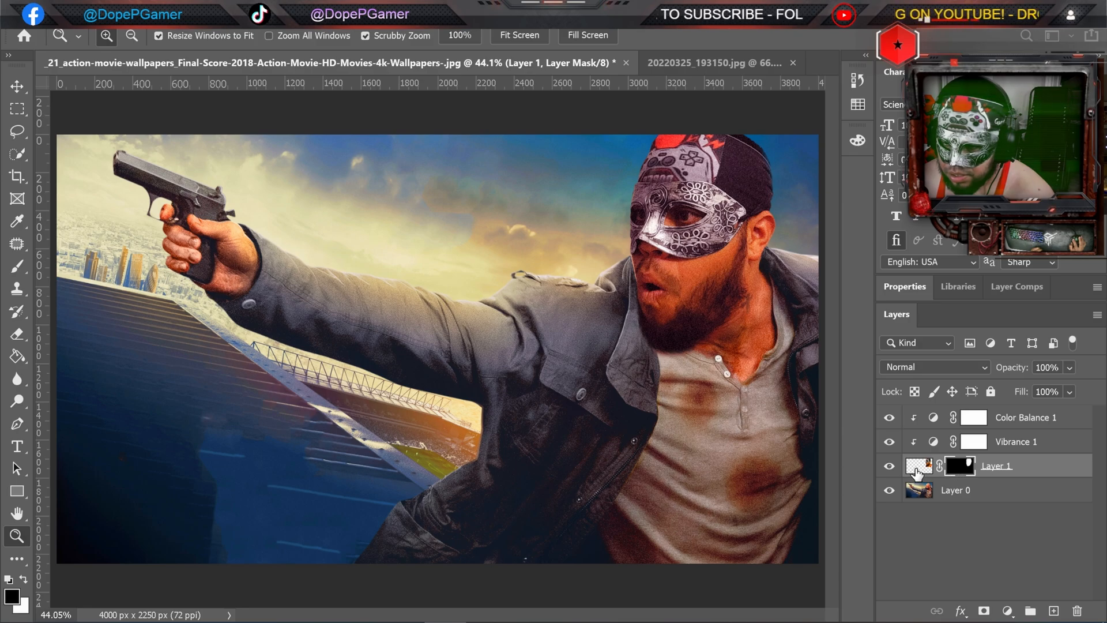
{"action": "left_click", "coordinate": [17, 267]}
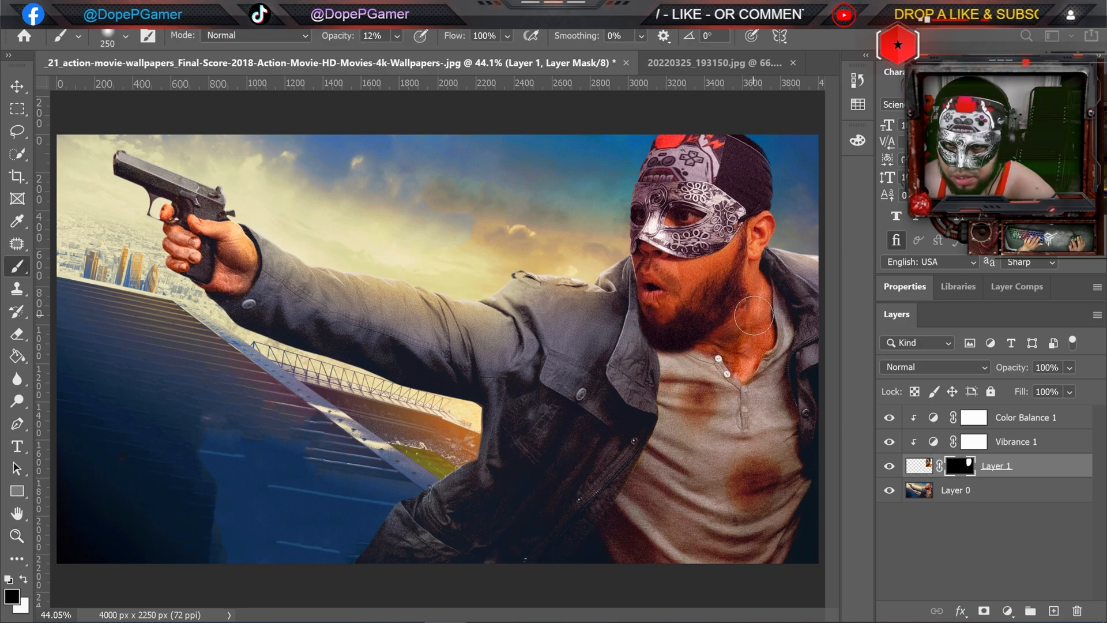
{"action": "key", "text": "bracketleft"}
{"action": "key", "text": "bracketleft"}
{"action": "key", "text": "bracketleft"}
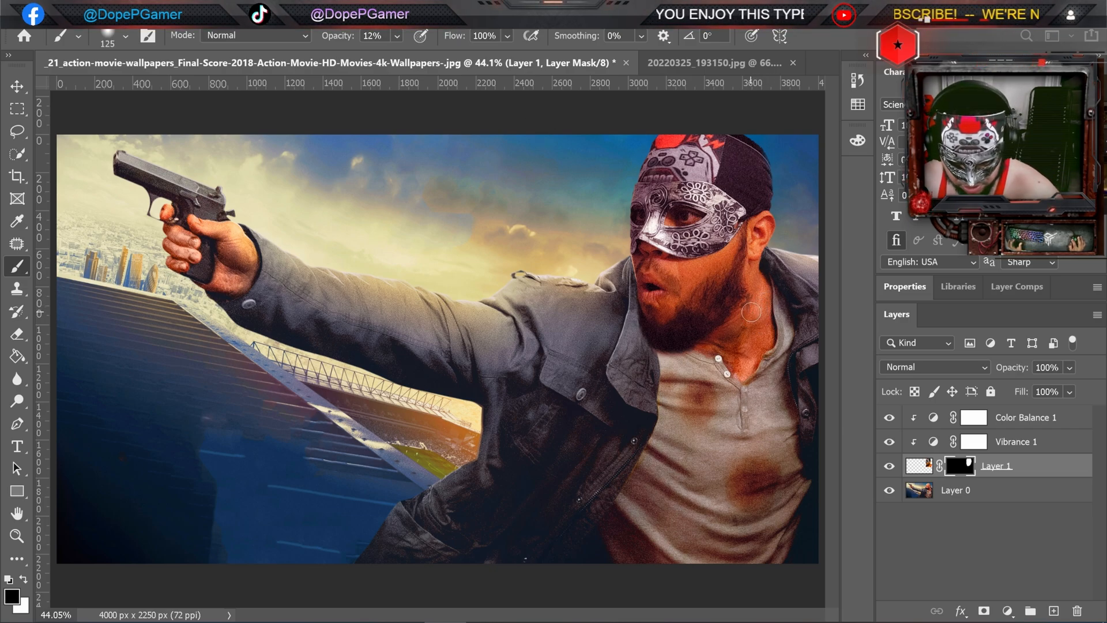
{"action": "key", "text": "x"}
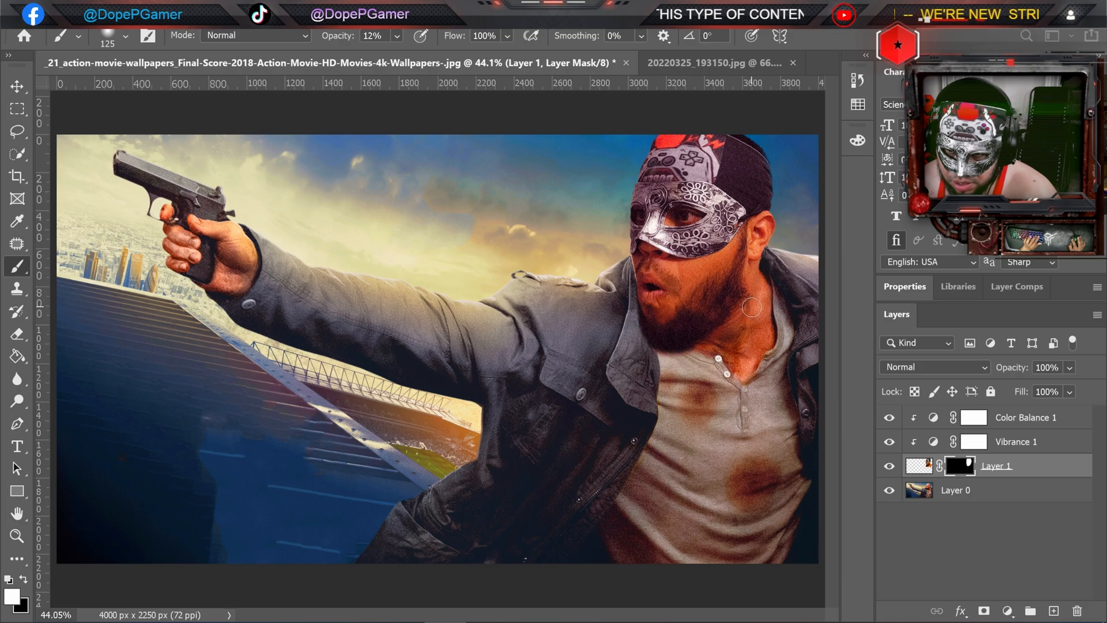
{"action": "key", "text": "bracketleft"}
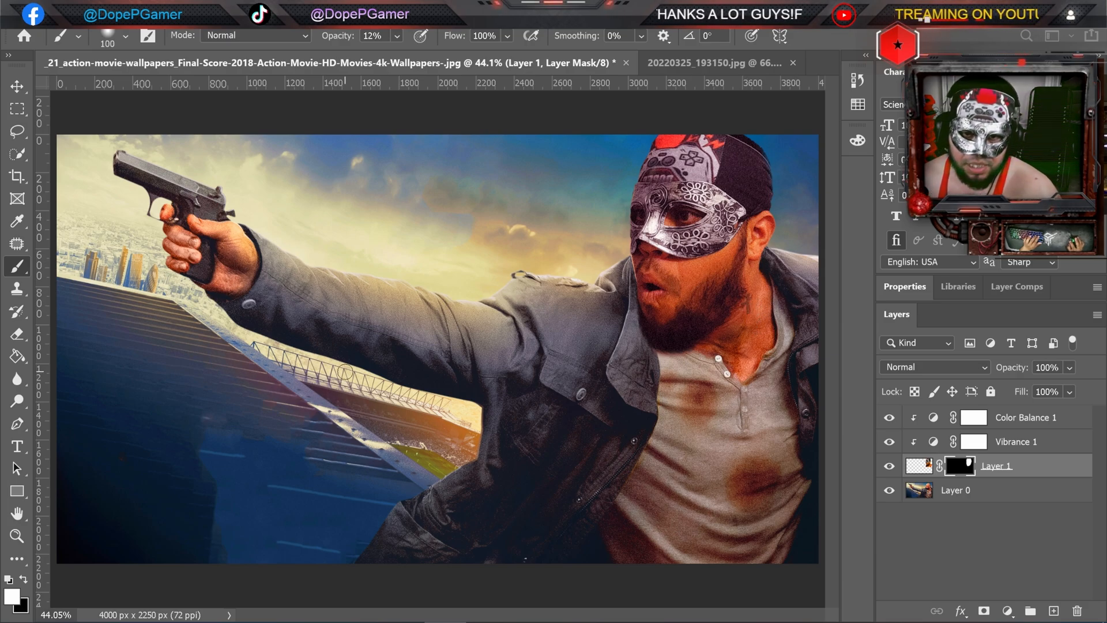
Step: View the composite at a reduced zoom and compare the head swap with Layer 1 hidden and shown
{"action": "left_click", "coordinate": [16, 513]}
{"action": "left_click", "coordinate": [16, 535]}
{"action": "right_click", "coordinate": [316, 386]}
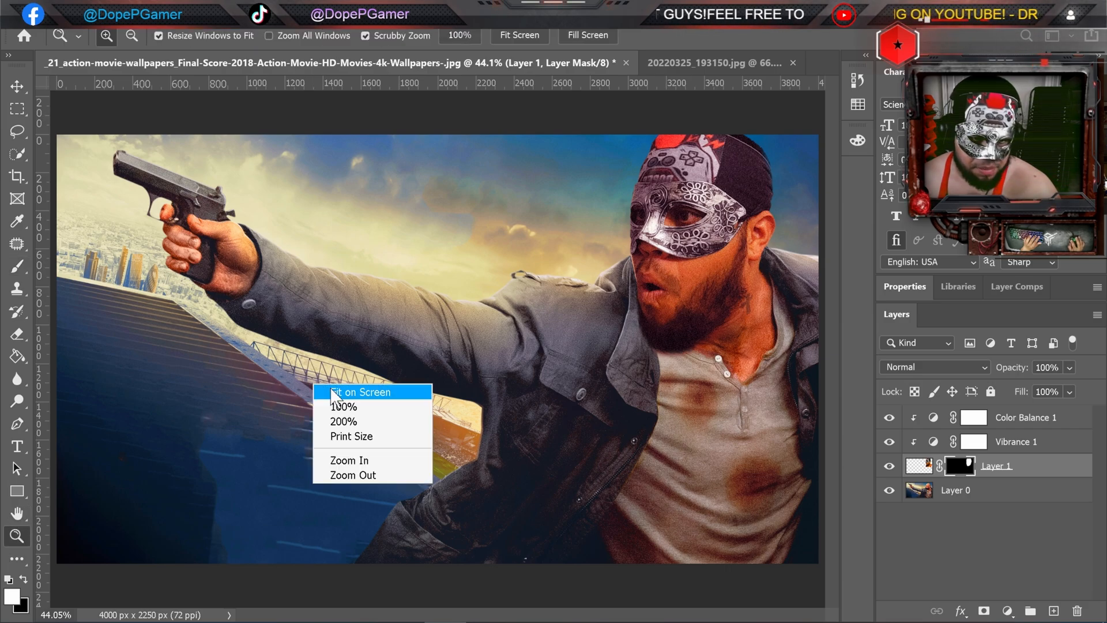
{"action": "key", "text": "Escape"}
{"action": "right_click", "coordinate": [462, 330]}
{"action": "left_click", "coordinate": [513, 419]}
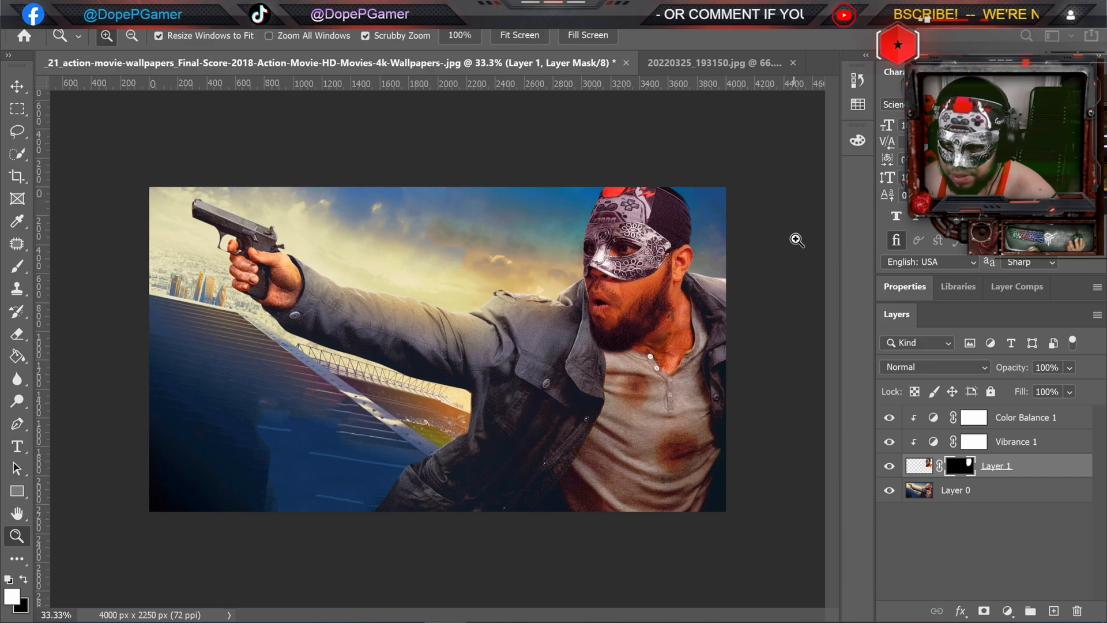
{"action": "left_click", "coordinate": [890, 466]}
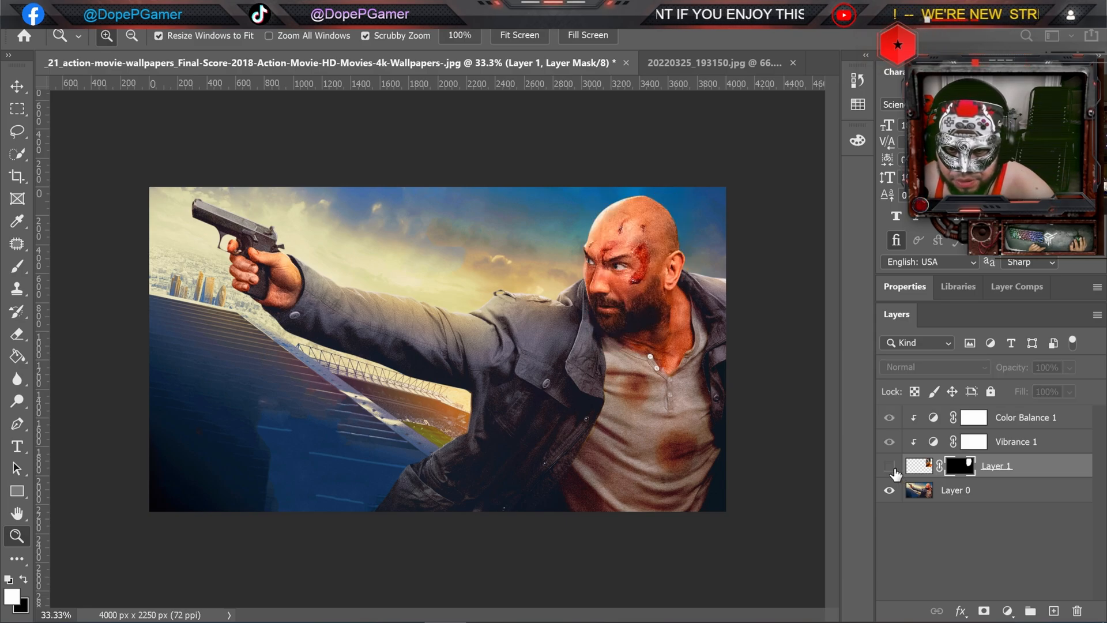
{"action": "left_click", "coordinate": [890, 467]}
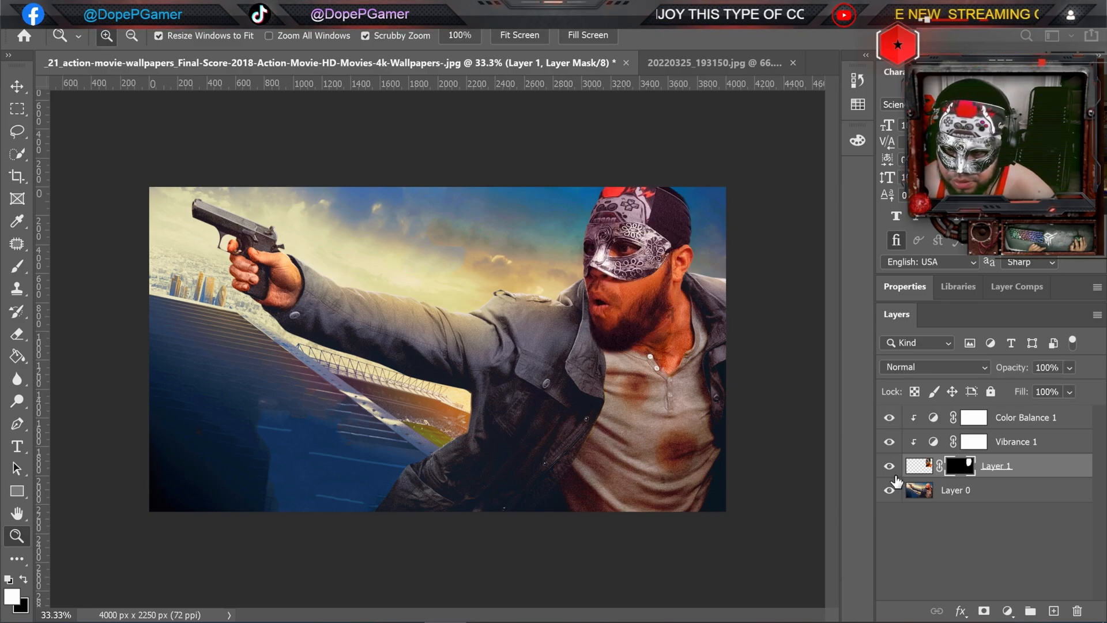
{"action": "left_click", "coordinate": [890, 468]}
{"action": "left_click", "coordinate": [890, 468]}
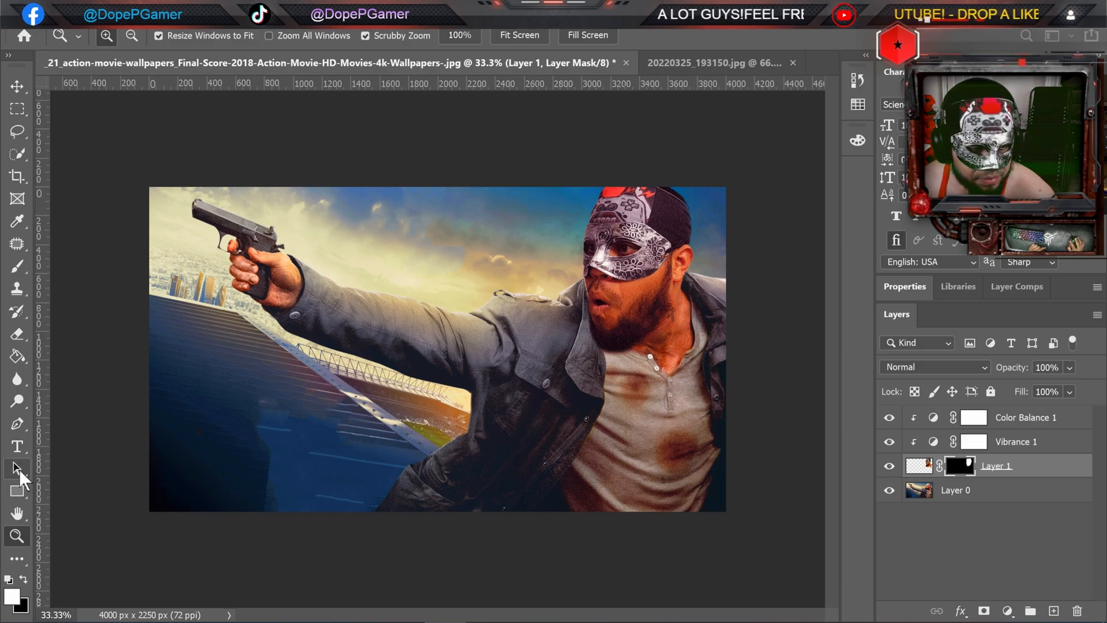
{"action": "left_click", "coordinate": [17, 468]}
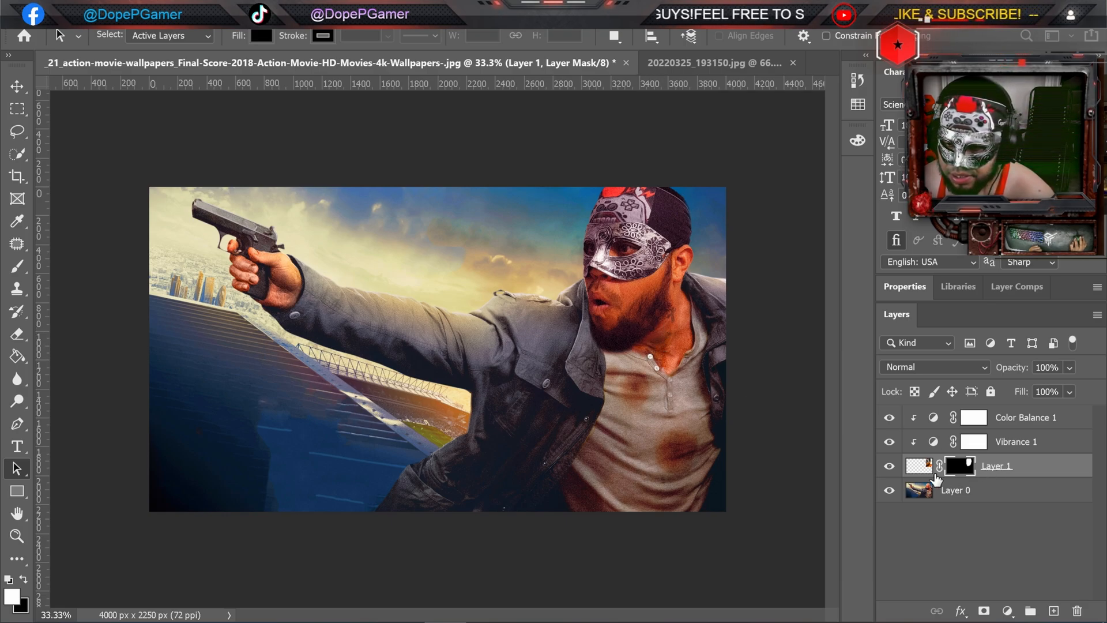
Step: Add a new empty layer directly above Layer 0, beneath the masked man's Layer 1
{"action": "left_click", "coordinate": [890, 466]}
{"action": "left_click", "coordinate": [889, 466]}
{"action": "left_click", "coordinate": [967, 492]}
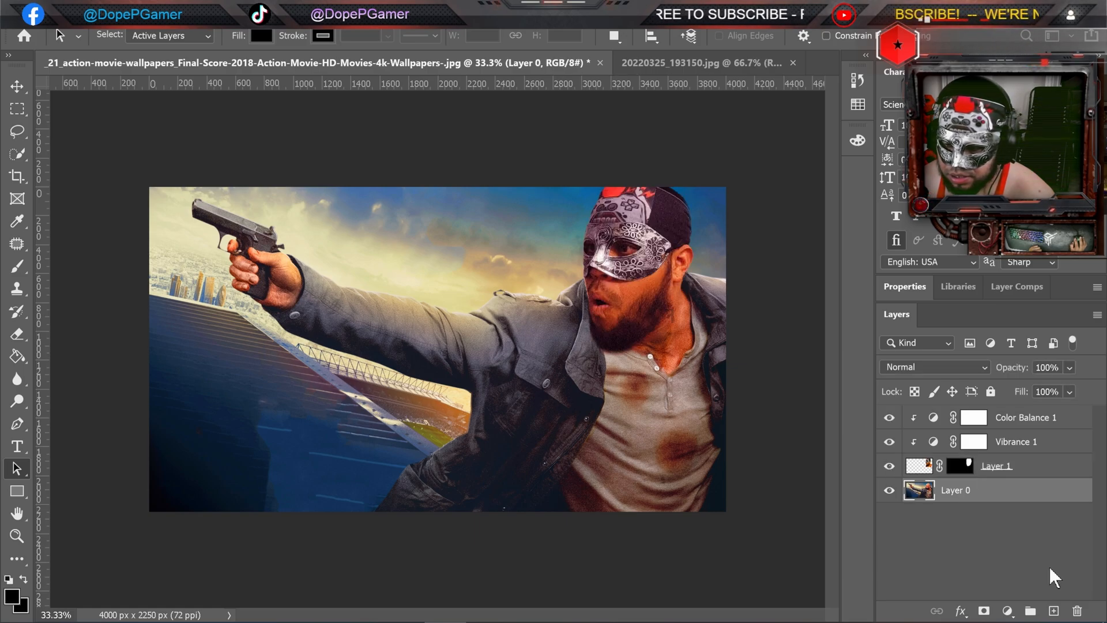
{"action": "left_click", "coordinate": [1055, 611]}
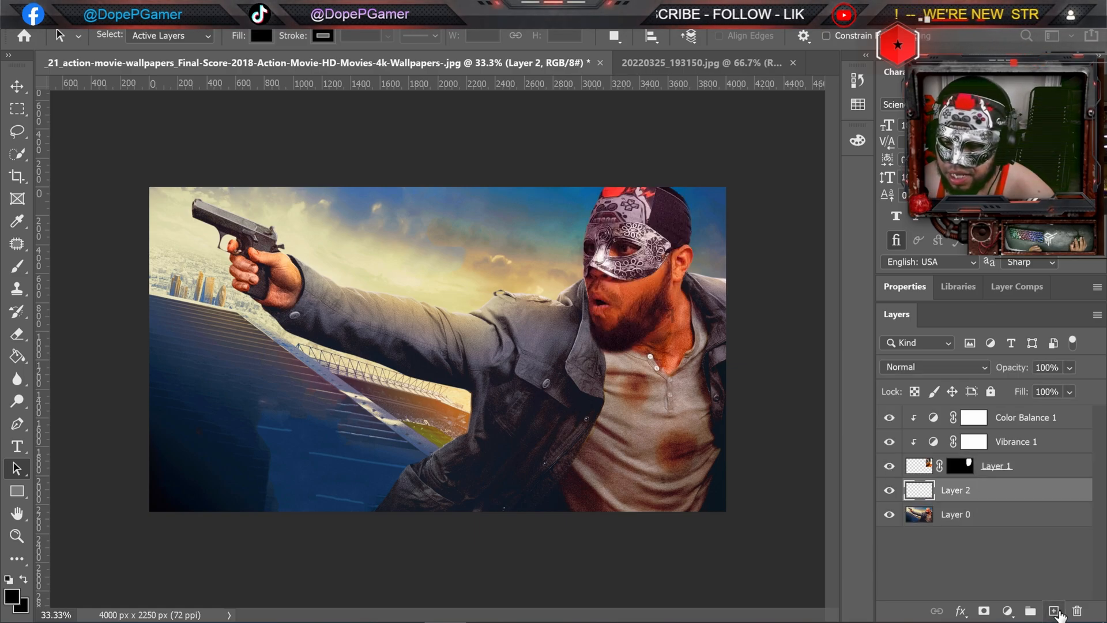
Step: Ready the Brush for painting on Layer 2 with its opacity set to 36%
{"action": "left_click", "coordinate": [17, 266]}
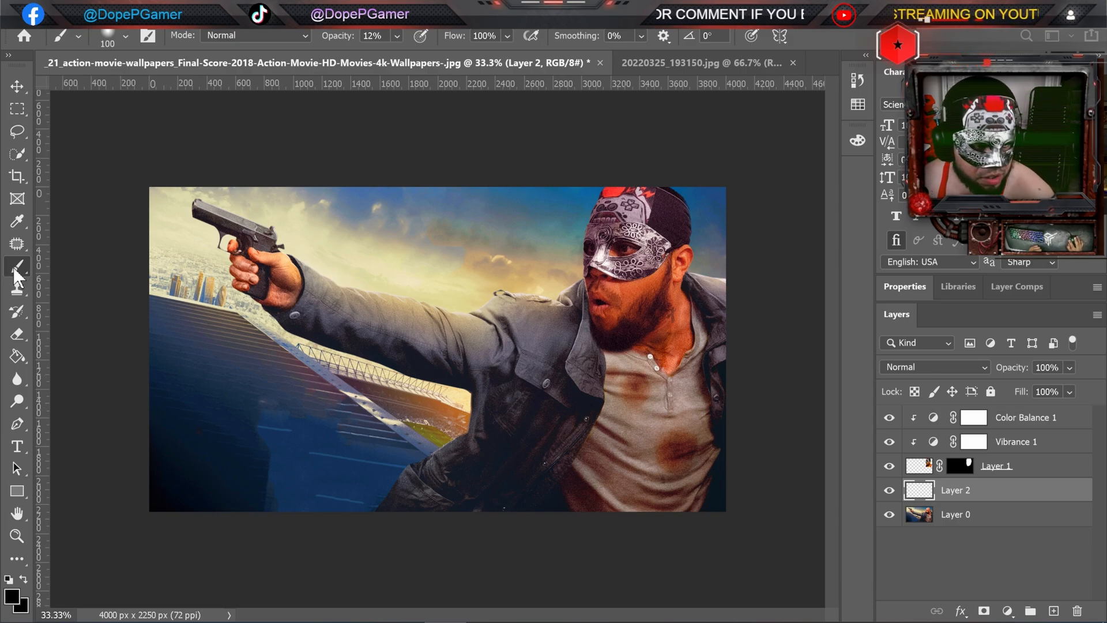
{"action": "left_click", "coordinate": [397, 36]}
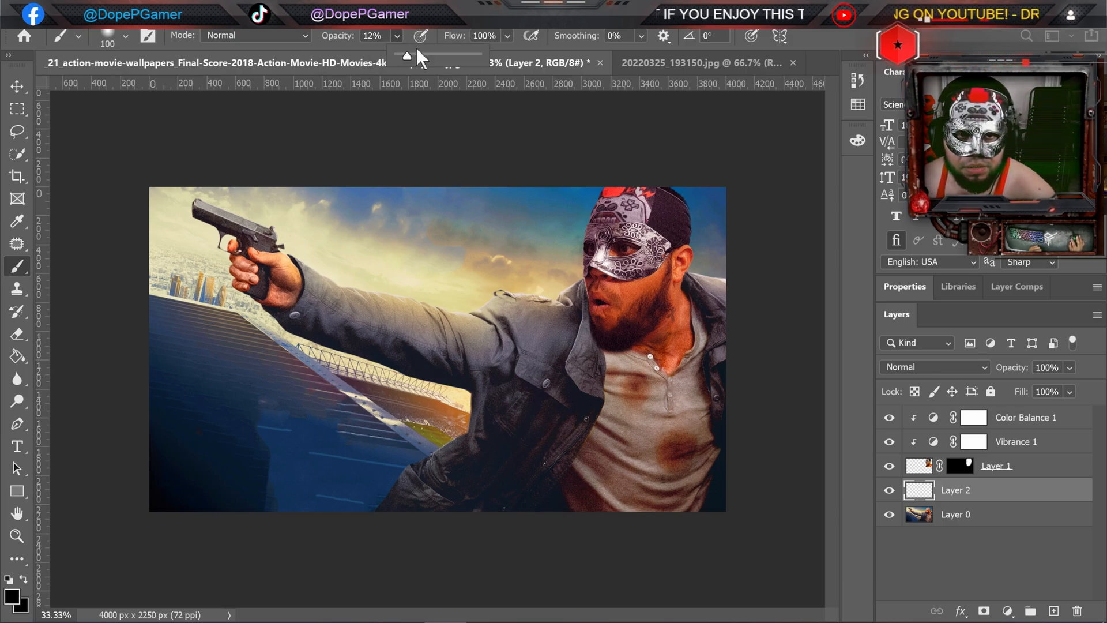
{"action": "mouse_move", "coordinate": [410, 57]}
{"action": "left_mouse_down"}
{"action": "mouse_move", "coordinate": [437, 61]}
{"action": "mouse_move", "coordinate": [426, 60]}
{"action": "left_mouse_up"}
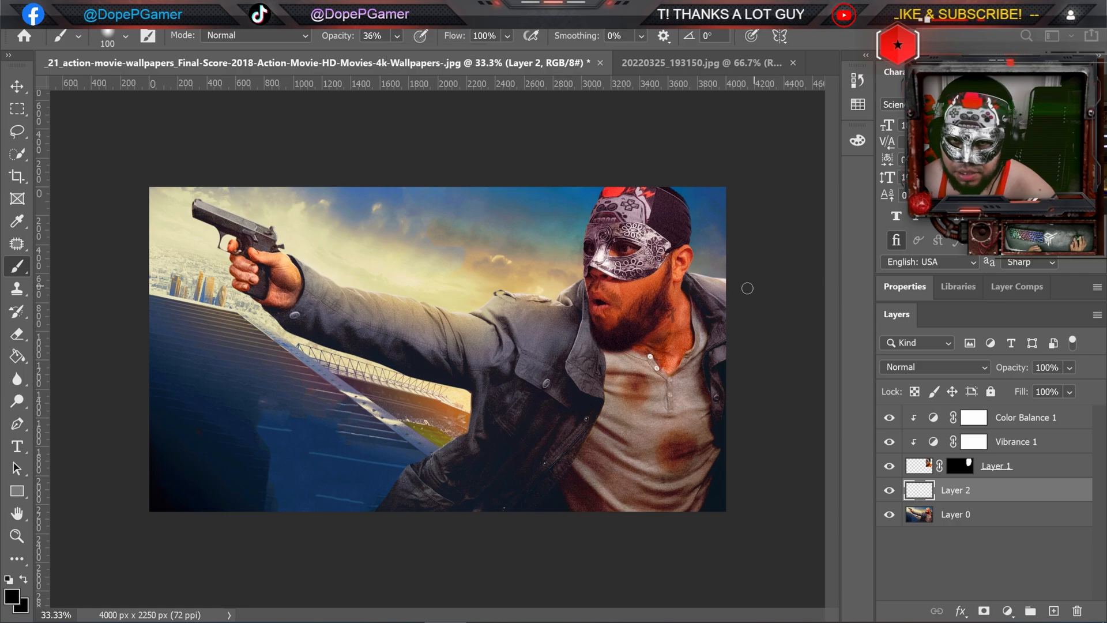
{"action": "right_click", "coordinate": [541, 349]}
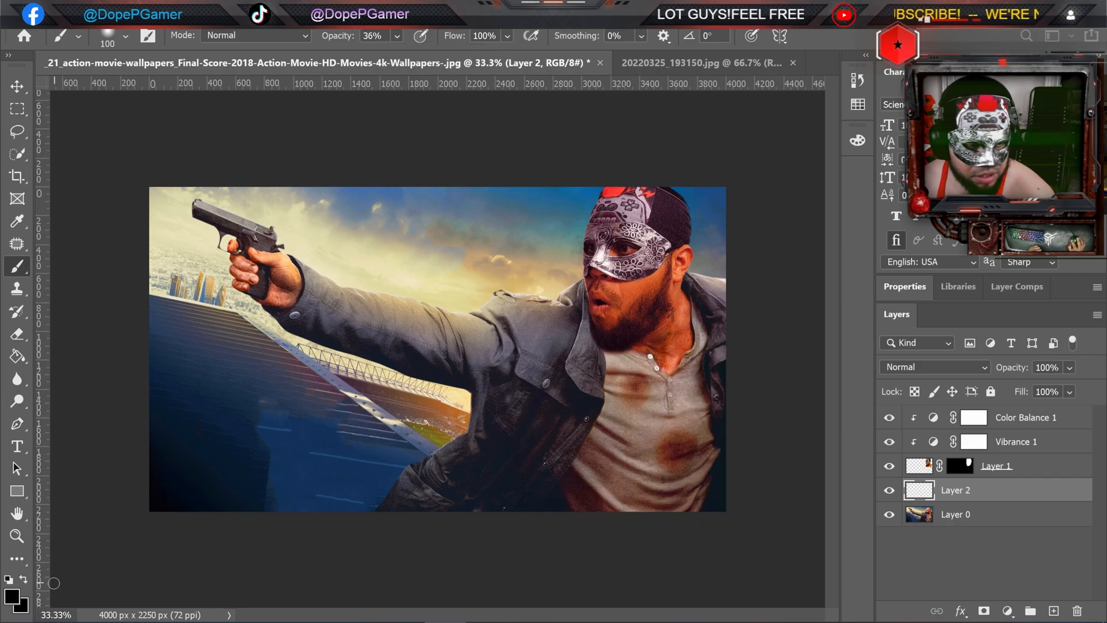
Step: Paint a soft black shadow on Layer 2 around the neck and collar under the beard, using tips from 50 to 80 px
{"action": "left_click", "coordinate": [18, 537]}
{"action": "left_click", "coordinate": [663, 336]}
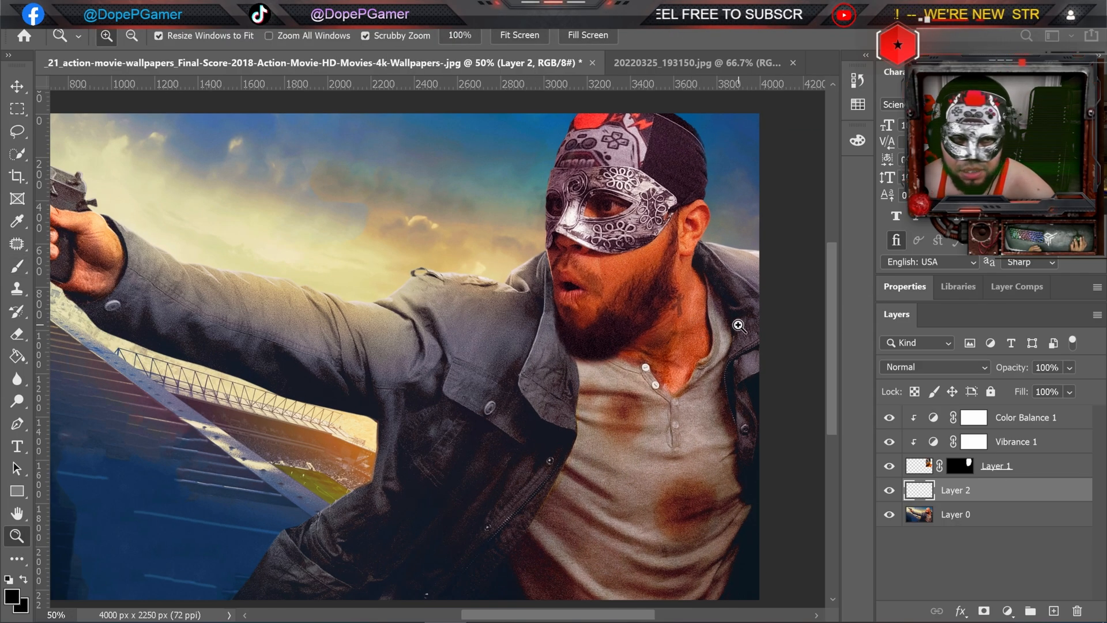
{"action": "left_click", "coordinate": [752, 329]}
{"action": "key", "text": "b"}
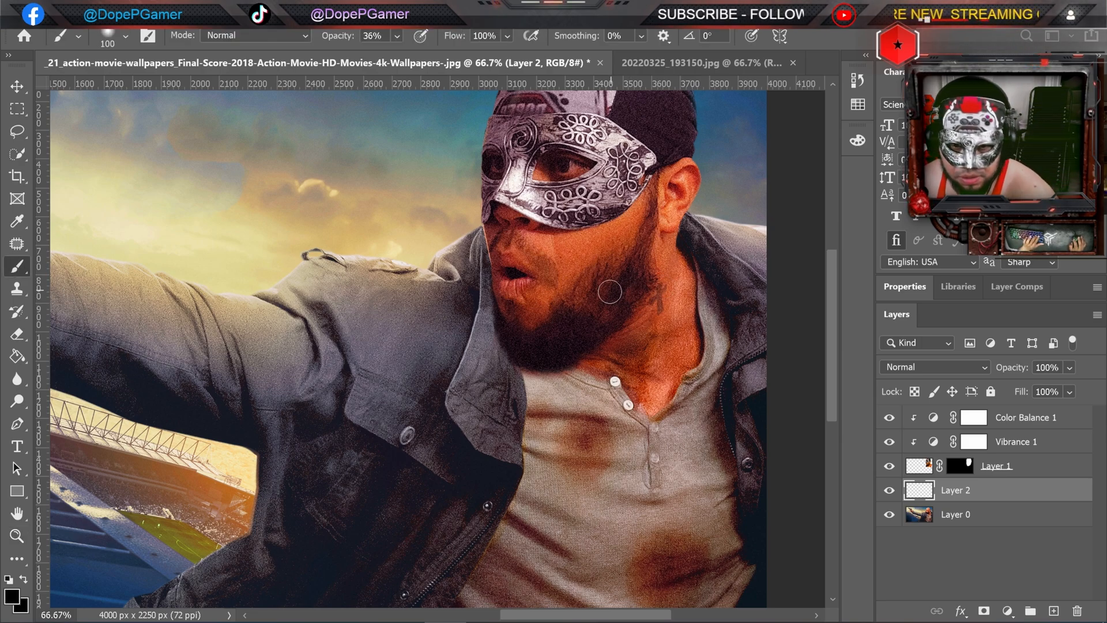
{"action": "key", "text": "bracketleft"}
{"action": "key", "text": "bracketleft"}
{"action": "key", "text": "bracketleft"}
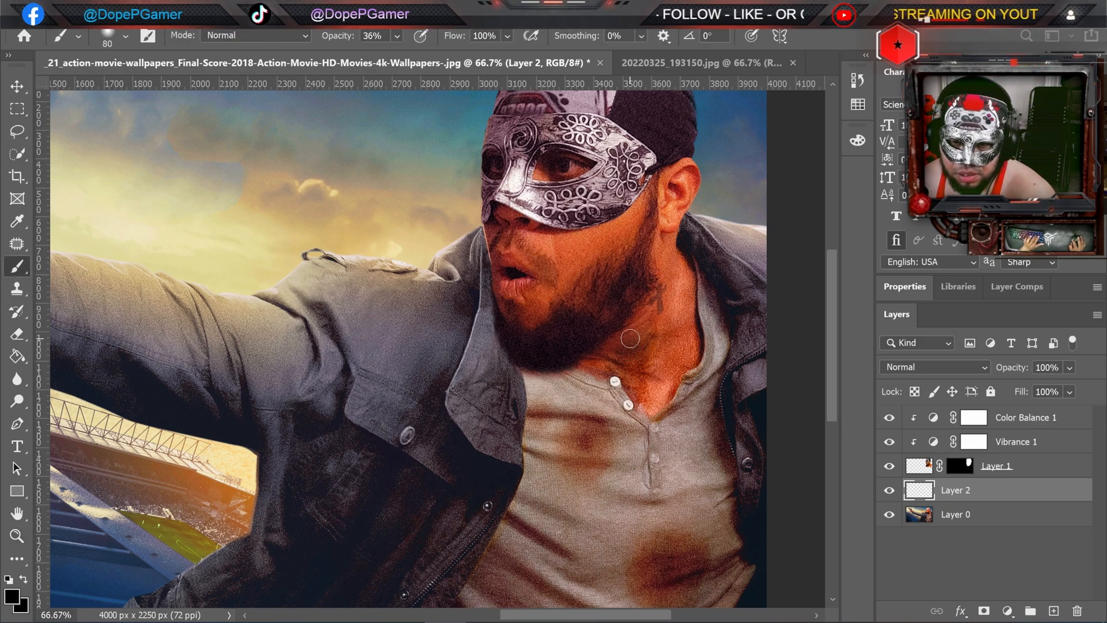
{"action": "key", "text": "bracketright"}
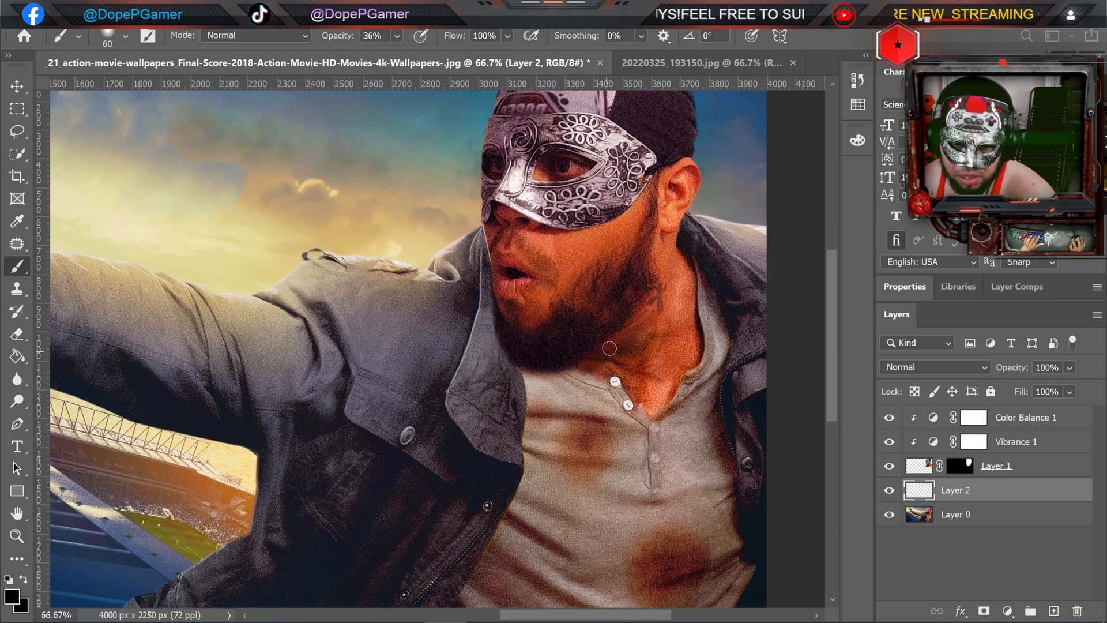
{"action": "key", "text": "bracketright"}
{"action": "key", "text": "bracketright"}
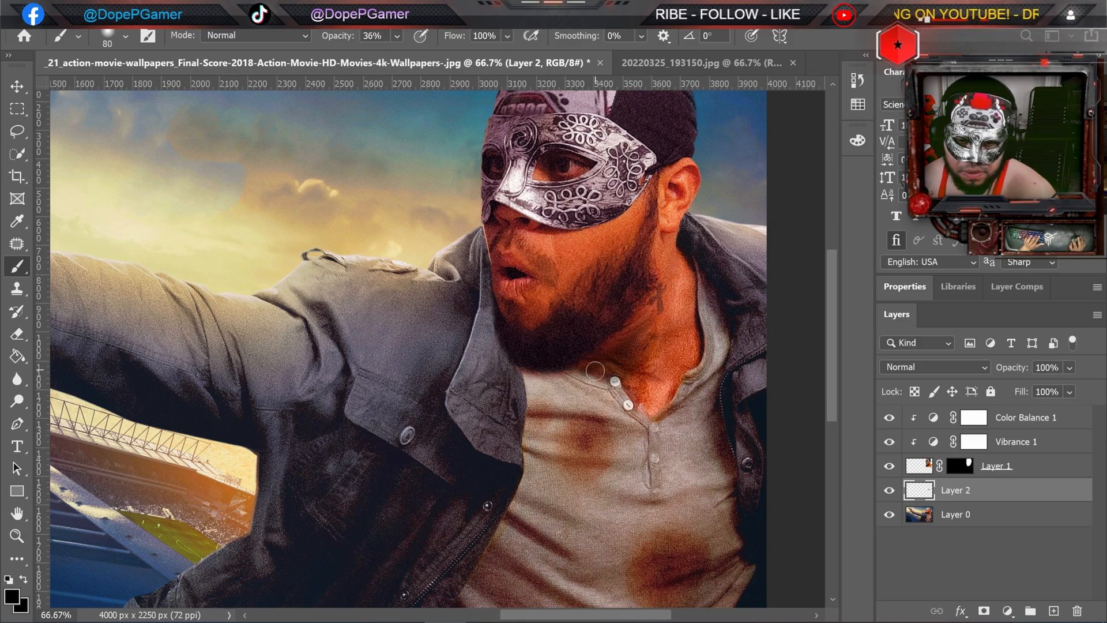
{"action": "key", "text": "bracketleft"}
{"action": "key", "text": "bracketleft"}
{"action": "key", "text": "bracketleft"}
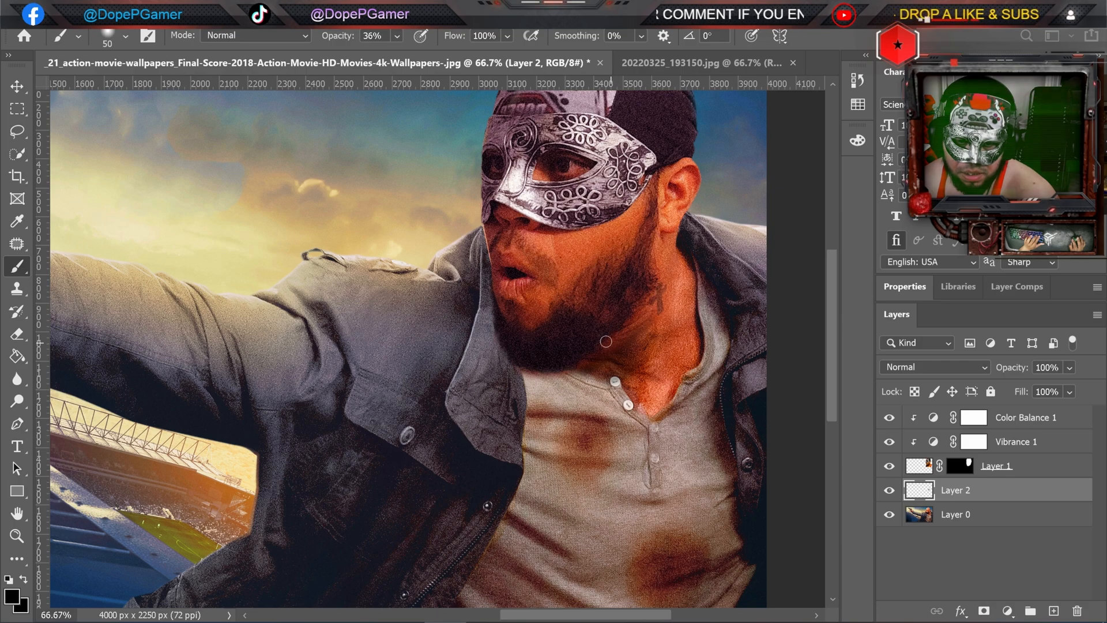
{"action": "key", "text": "bracketright"}
{"action": "key", "text": "bracketright"}
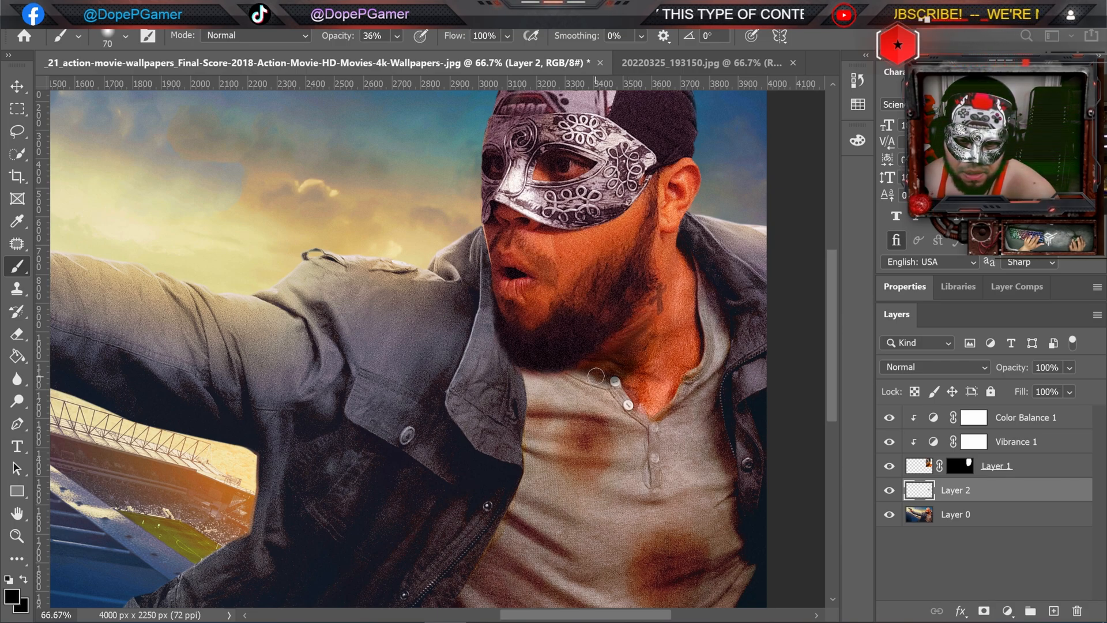
Step: View the whole composite, hide Layer 2, and compare the head swap with Layer 1 hidden and shown
{"action": "left_click", "coordinate": [17, 536]}
{"action": "right_click", "coordinate": [395, 379]}
{"action": "left_click", "coordinate": [413, 386]}
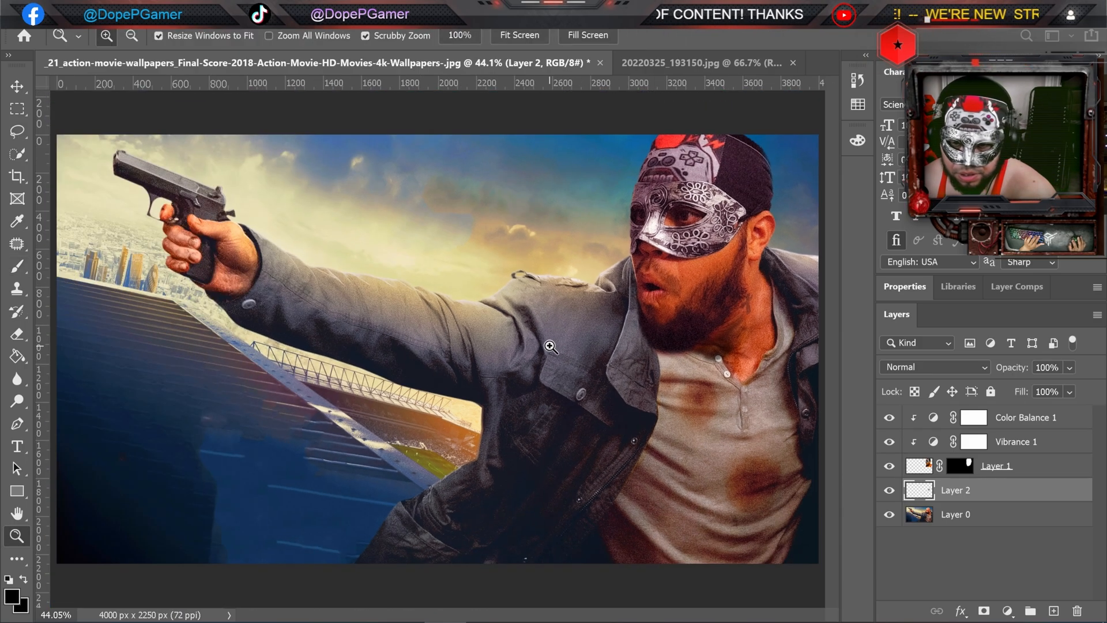
{"action": "left_click", "coordinate": [891, 490]}
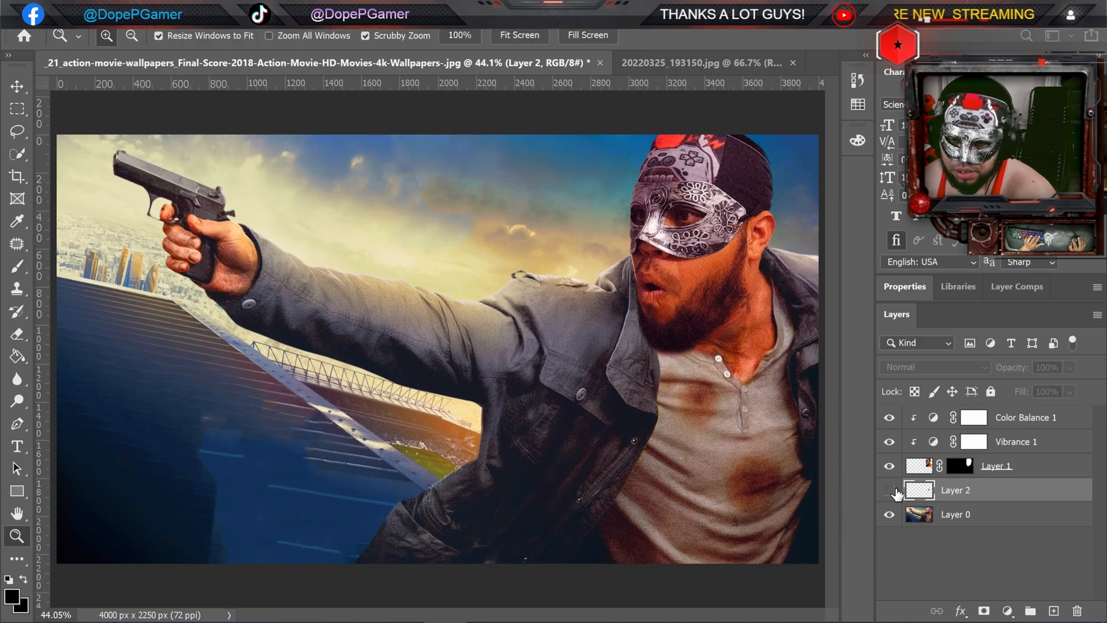
{"action": "left_click", "coordinate": [890, 466]}
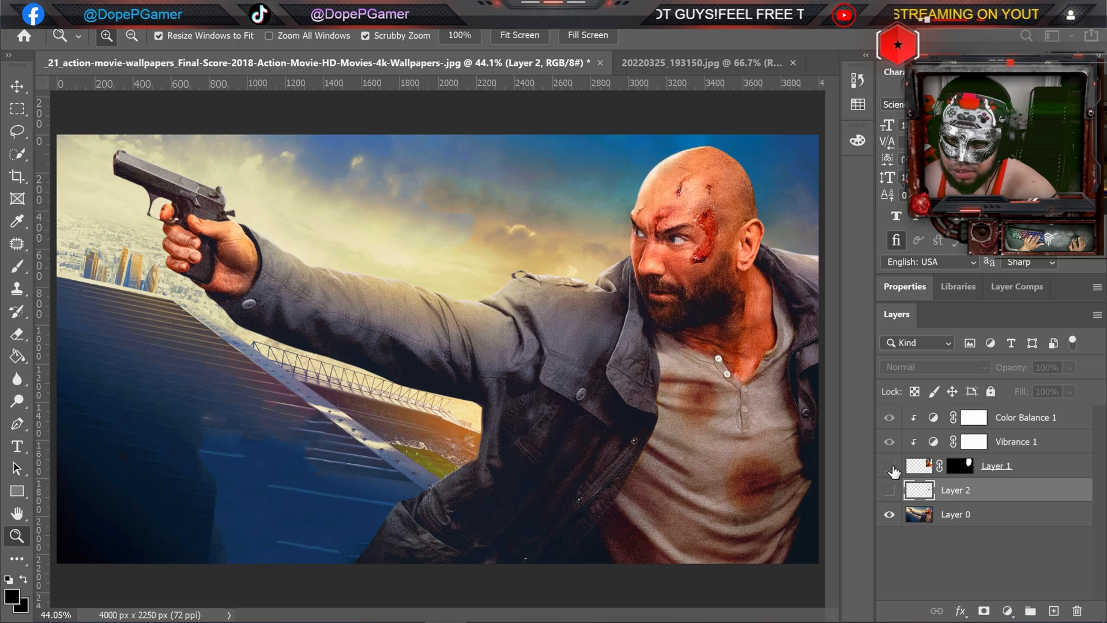
{"action": "left_click", "coordinate": [890, 466]}
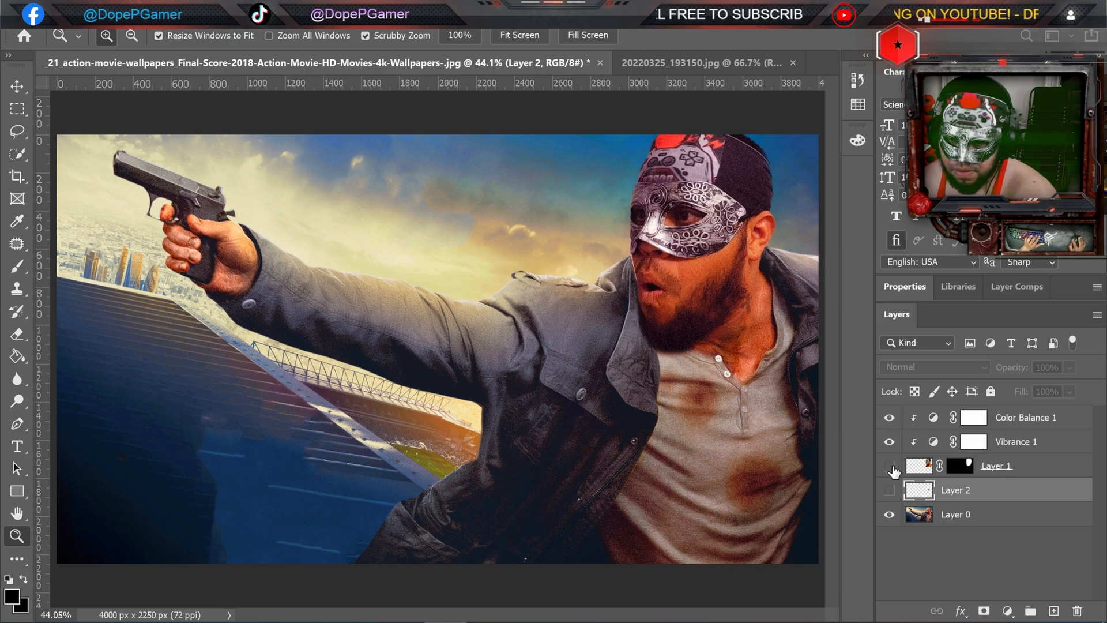
{"action": "left_click", "coordinate": [890, 466]}
{"action": "left_click", "coordinate": [890, 466]}
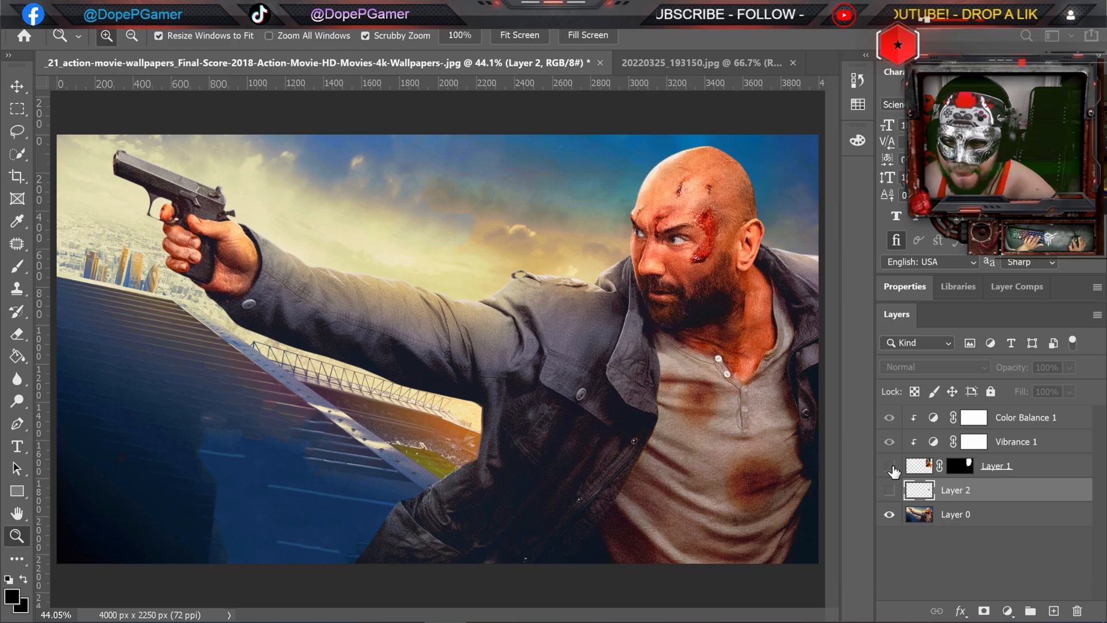
{"action": "left_click", "coordinate": [890, 466]}
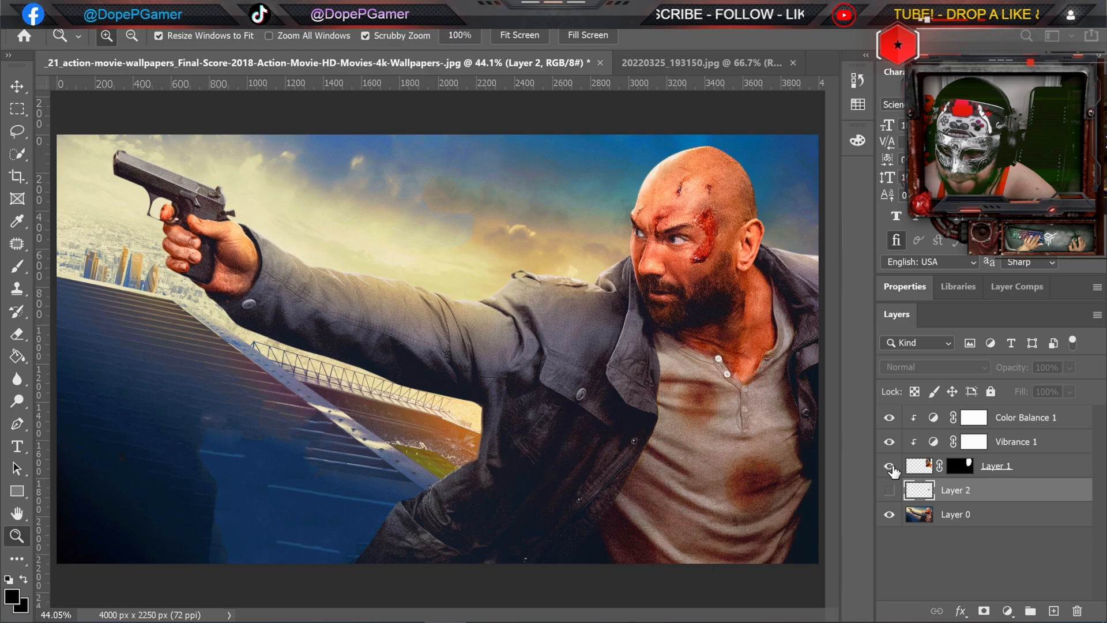
Step: Move Layer 2 above Layer 1 as a layer clipped to it, and erase its painted shadow with the 175 px Eraser
{"action": "left_click", "coordinate": [1010, 467]}
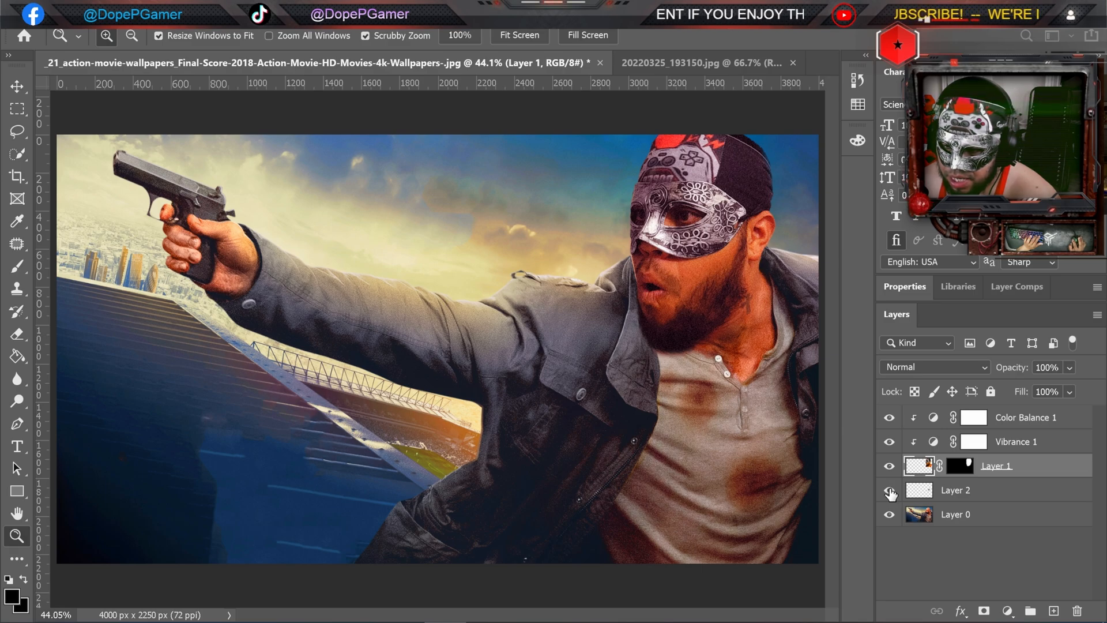
{"action": "left_click_drag", "start_coordinate": [920, 491], "coordinate": [960, 464]}
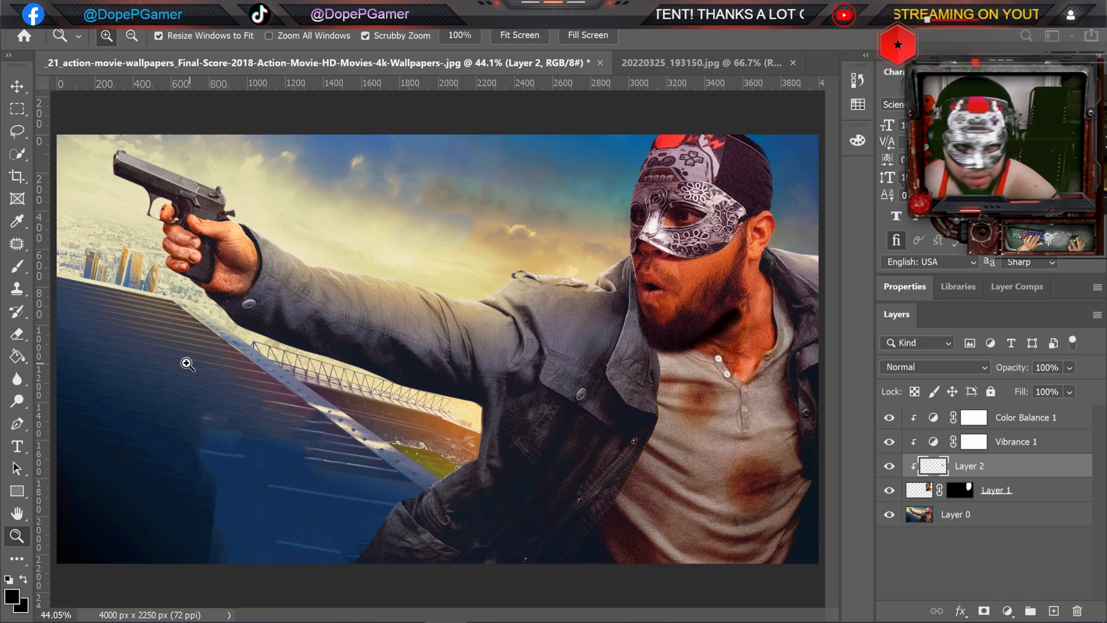
{"action": "left_click", "coordinate": [17, 334]}
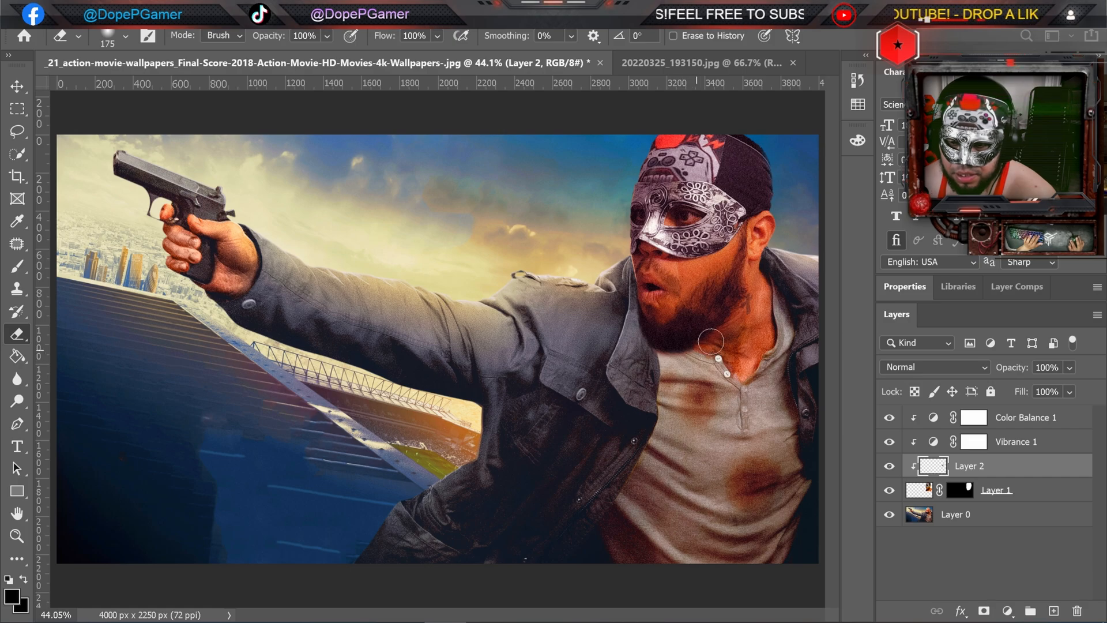
{"action": "left_click", "coordinate": [922, 479], "text": "alt"}
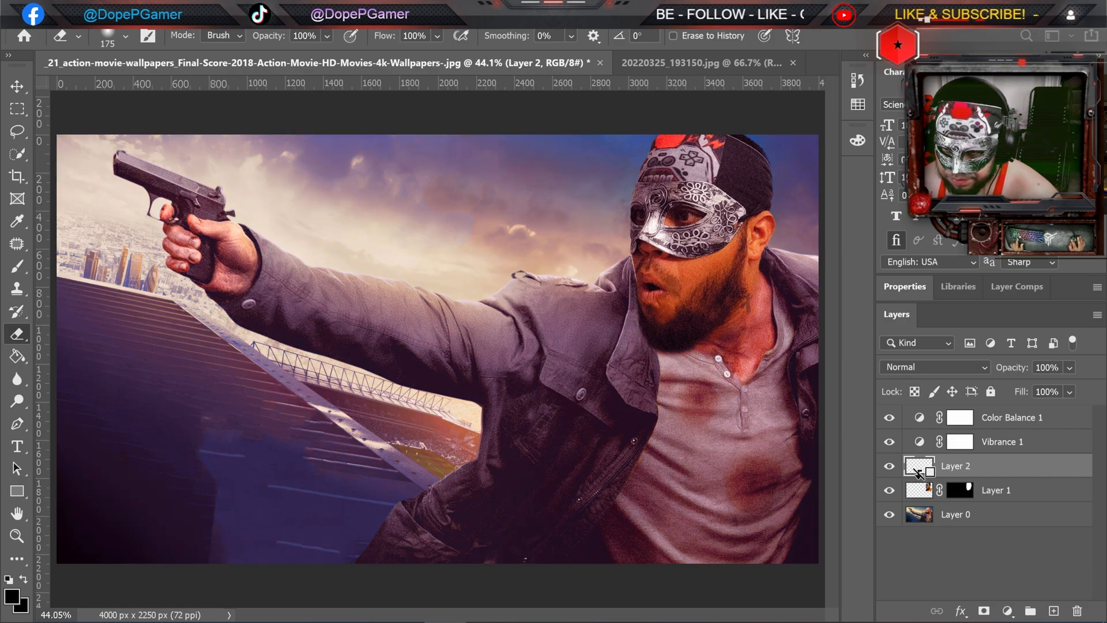
{"action": "left_click", "coordinate": [921, 479], "text": "alt"}
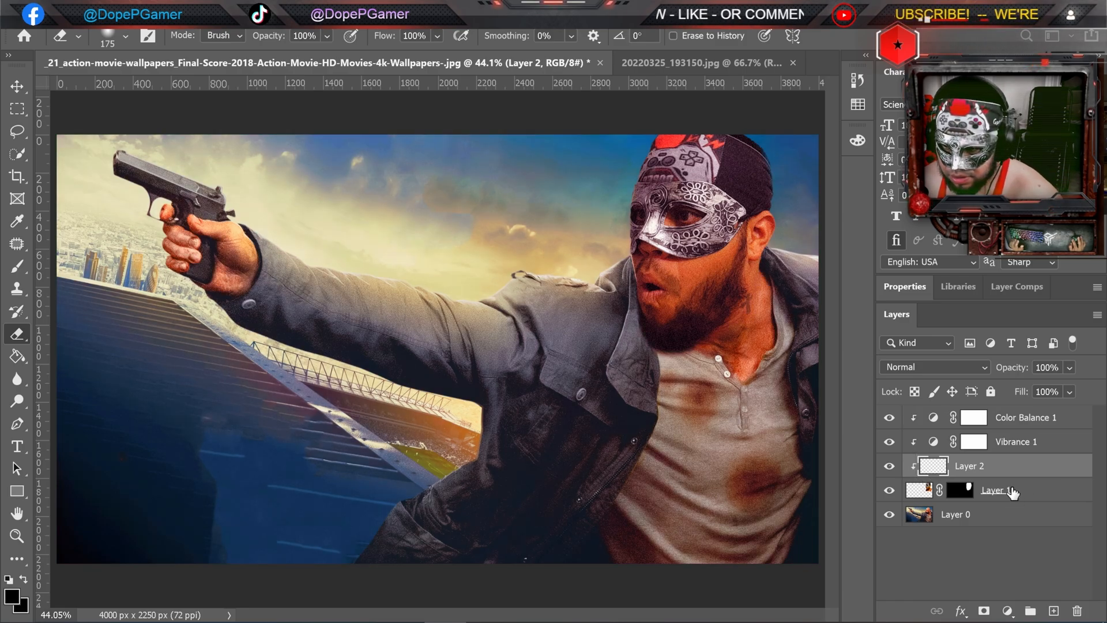
Step: Paint soft black shading on Layer 2 around the beard and neck with the Brush at 15% opacity, using tips from 50 to 150 px
{"action": "left_click", "coordinate": [16, 267]}
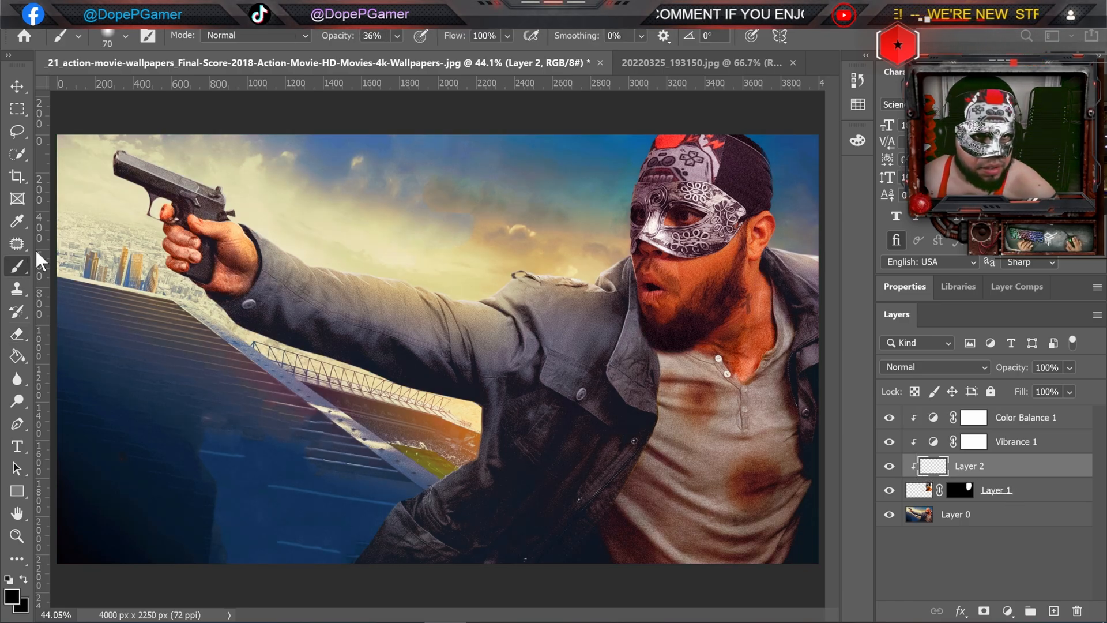
{"action": "left_click", "coordinate": [396, 36]}
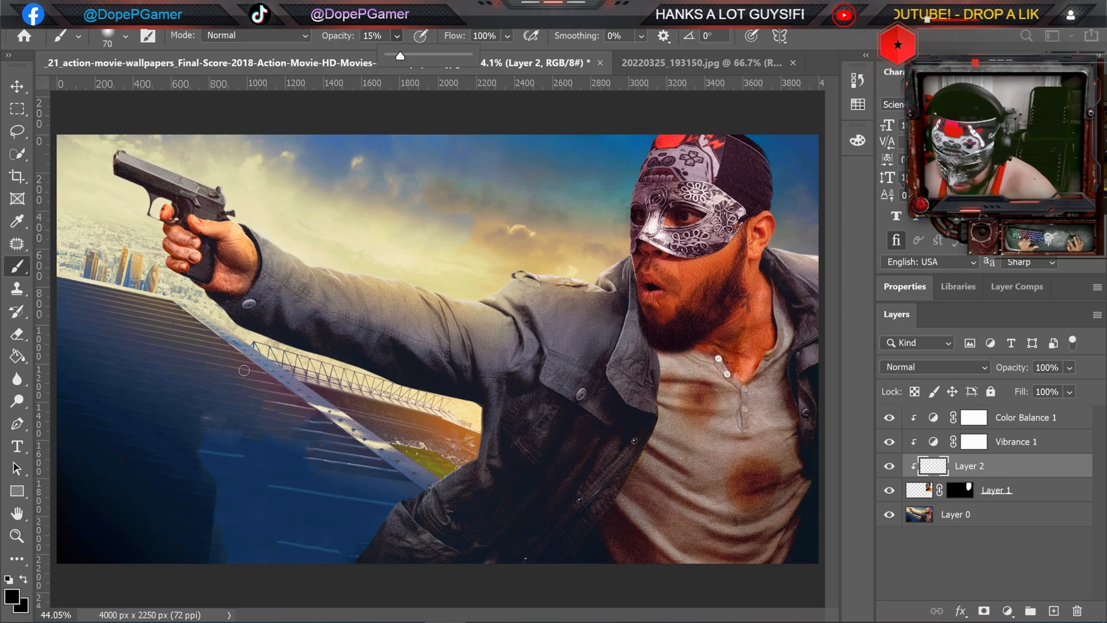
{"action": "key", "text": "bracketright"}
{"action": "key", "text": "bracketright"}
{"action": "key", "text": "bracketright"}
{"action": "key", "text": "bracketright"}
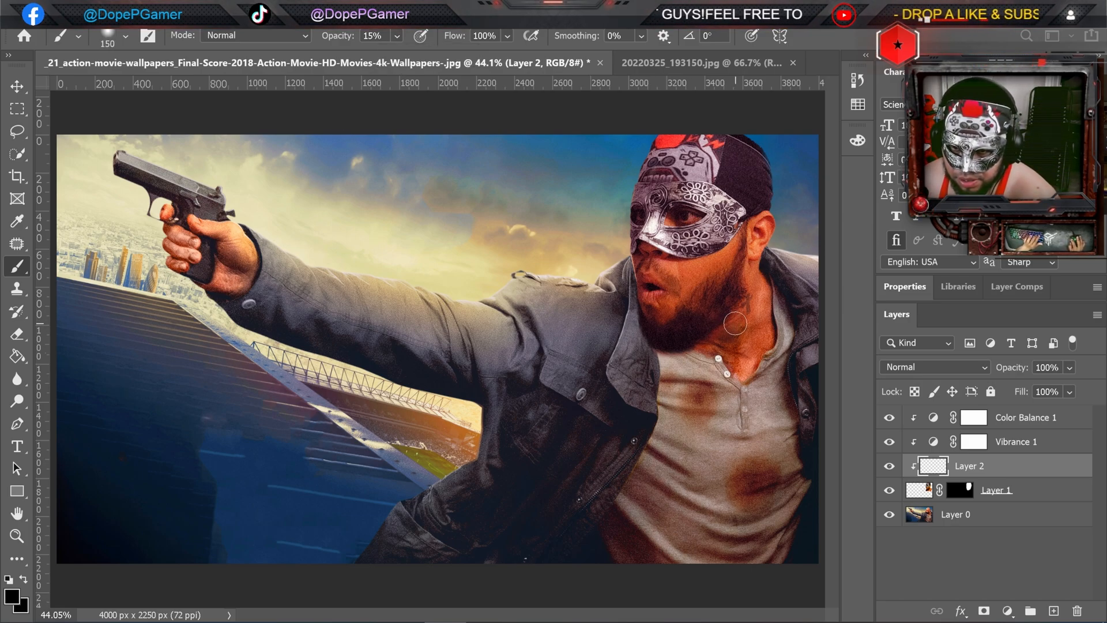
{"action": "key", "text": "bracketleft"}
{"action": "key", "text": "bracketleft"}
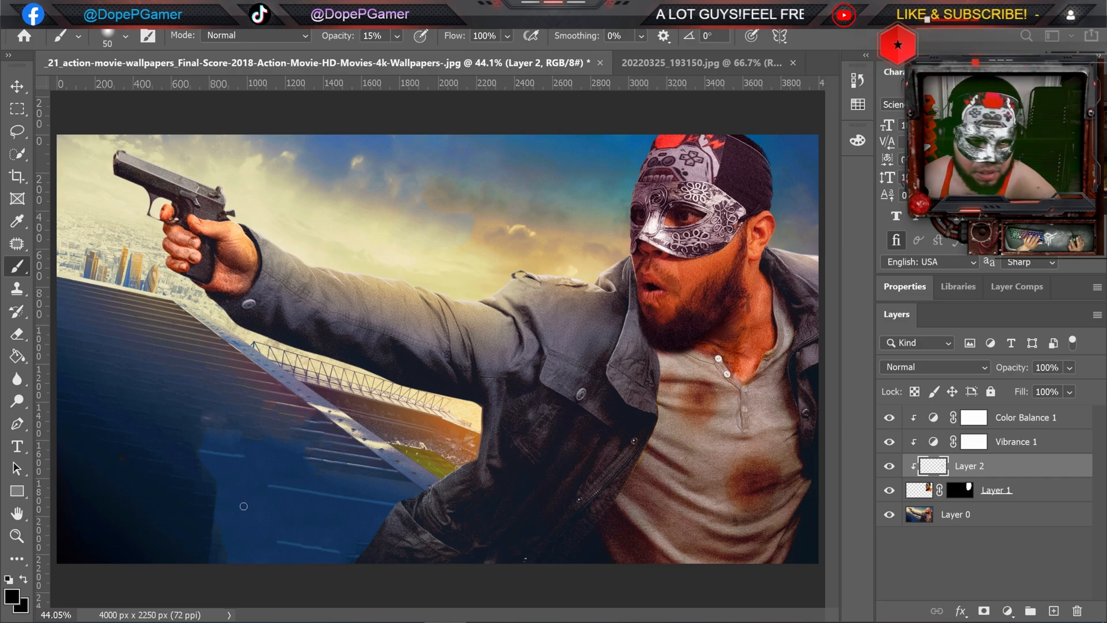
Step: View the composite at 33.3% zoom and compare the shading with Layer 2 hidden and shown
{"action": "left_click", "coordinate": [17, 537]}
{"action": "right_click", "coordinate": [333, 406]}
{"action": "left_click", "coordinate": [353, 417]}
{"action": "right_click", "coordinate": [552, 307]}
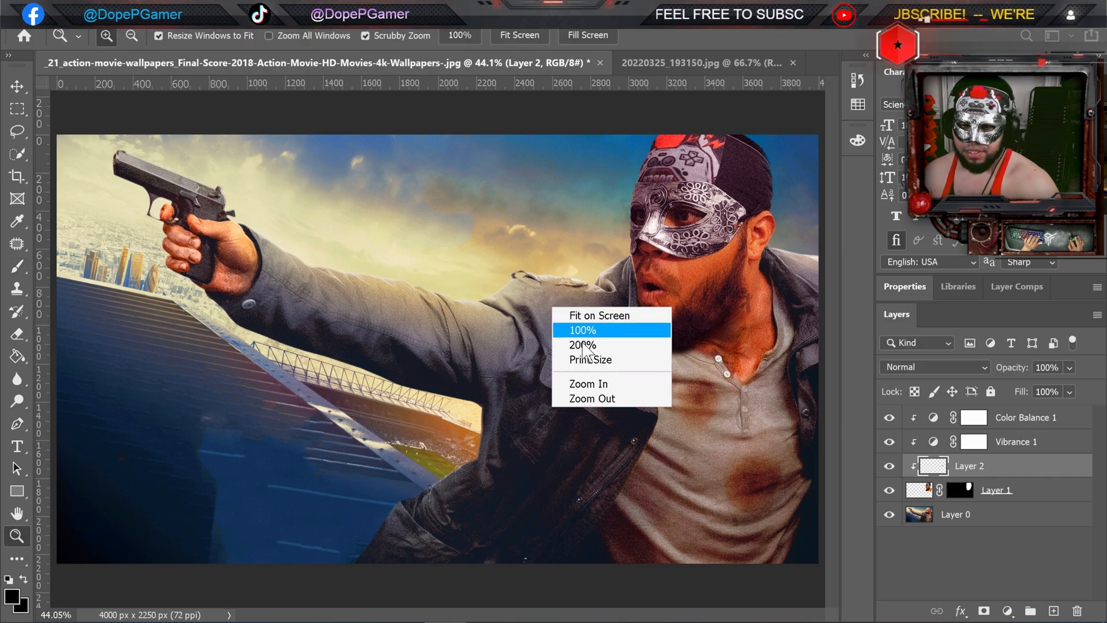
{"action": "left_click", "coordinate": [595, 398]}
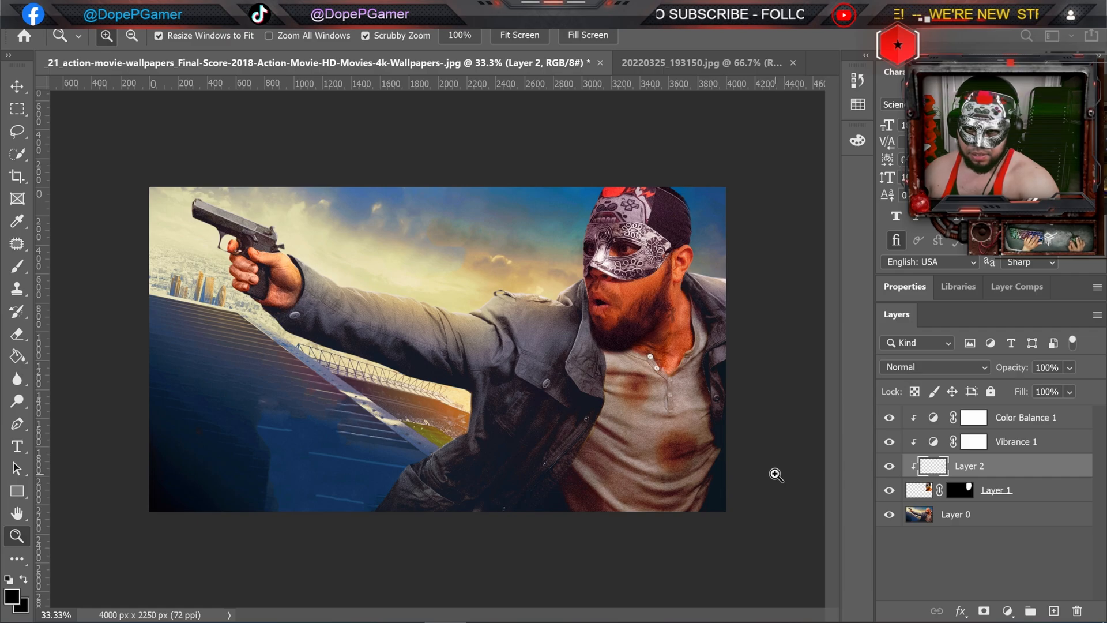
{"action": "left_click", "coordinate": [889, 466]}
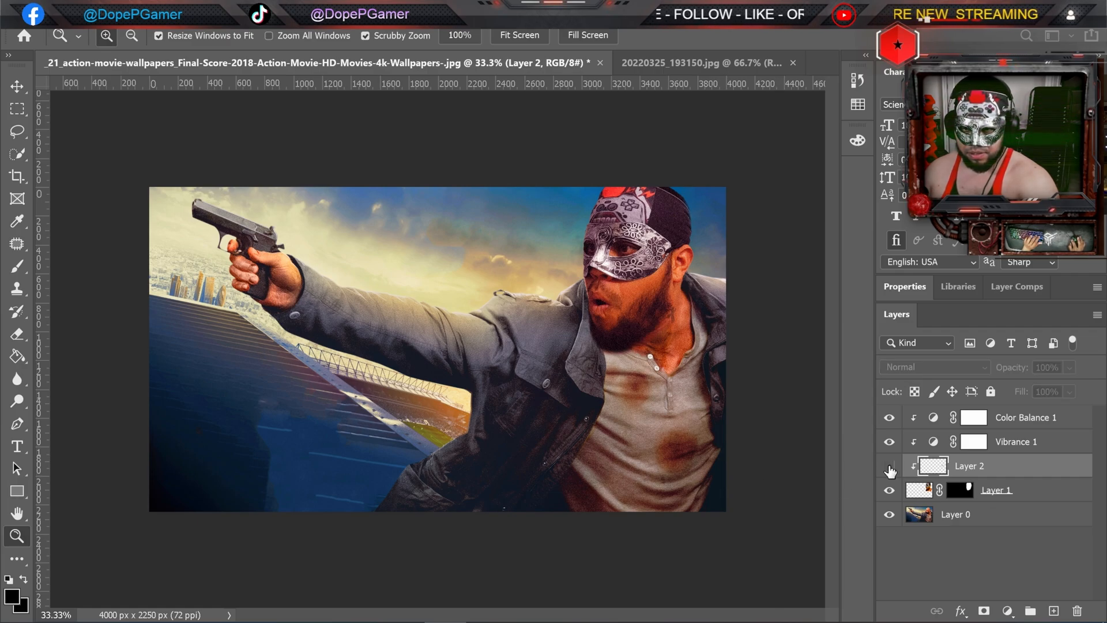
{"action": "left_click", "coordinate": [890, 466]}
{"action": "left_click", "coordinate": [890, 466]}
{"action": "left_click", "coordinate": [890, 466]}
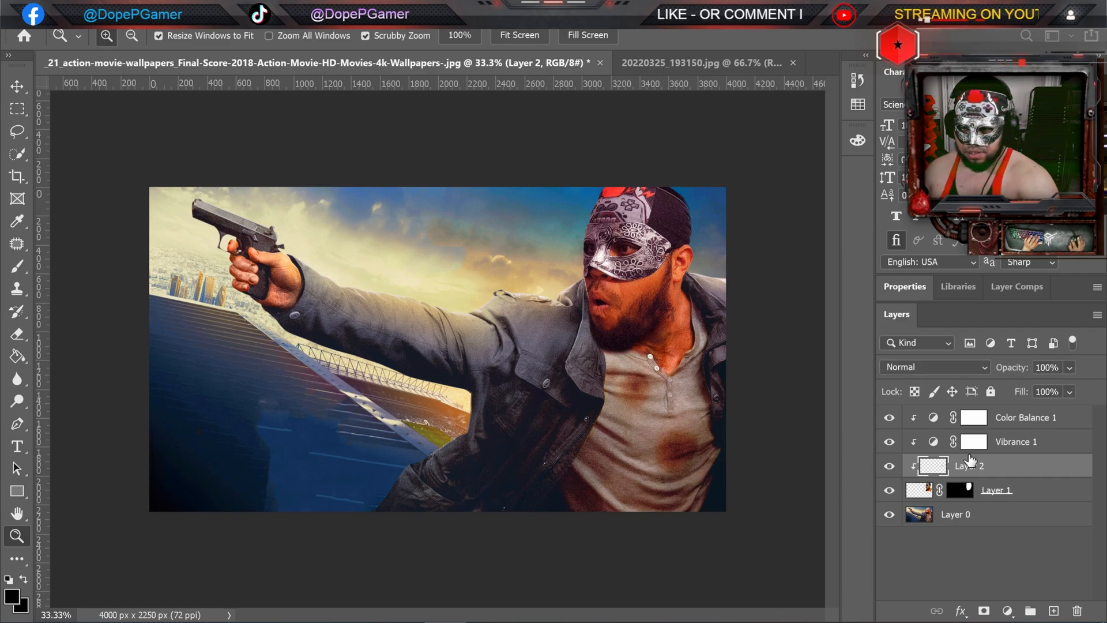
Step: Reduce Layer 2's fill to 34%, and hide Layer 1 to compare with the original head
{"action": "left_click", "coordinate": [1070, 393]}
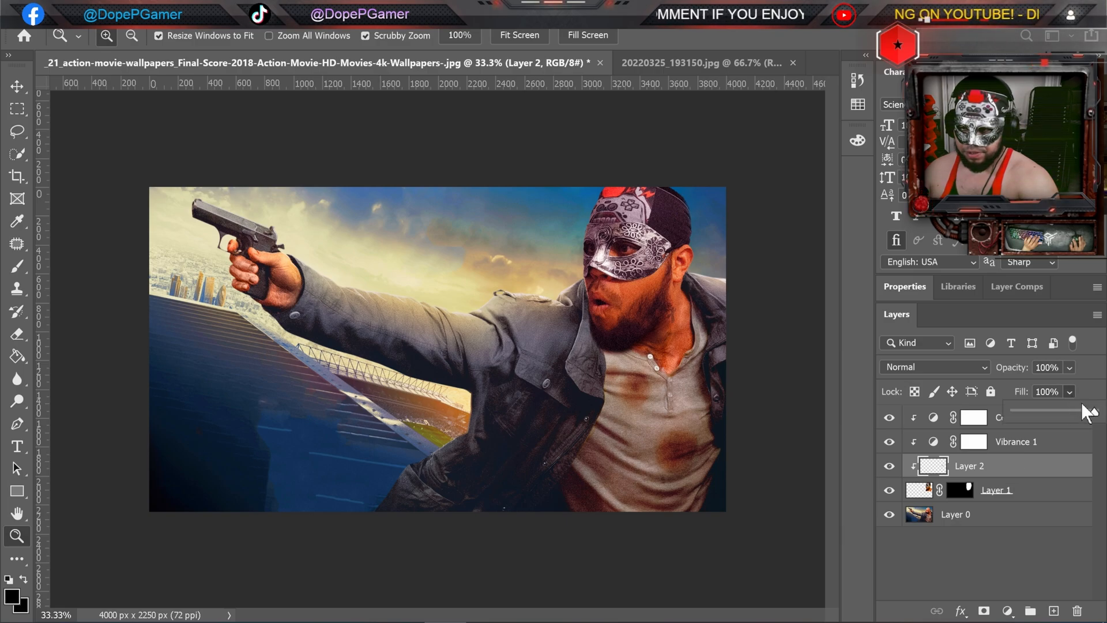
{"action": "left_click_drag", "start_coordinate": [1090, 413], "coordinate": [1010, 417]}
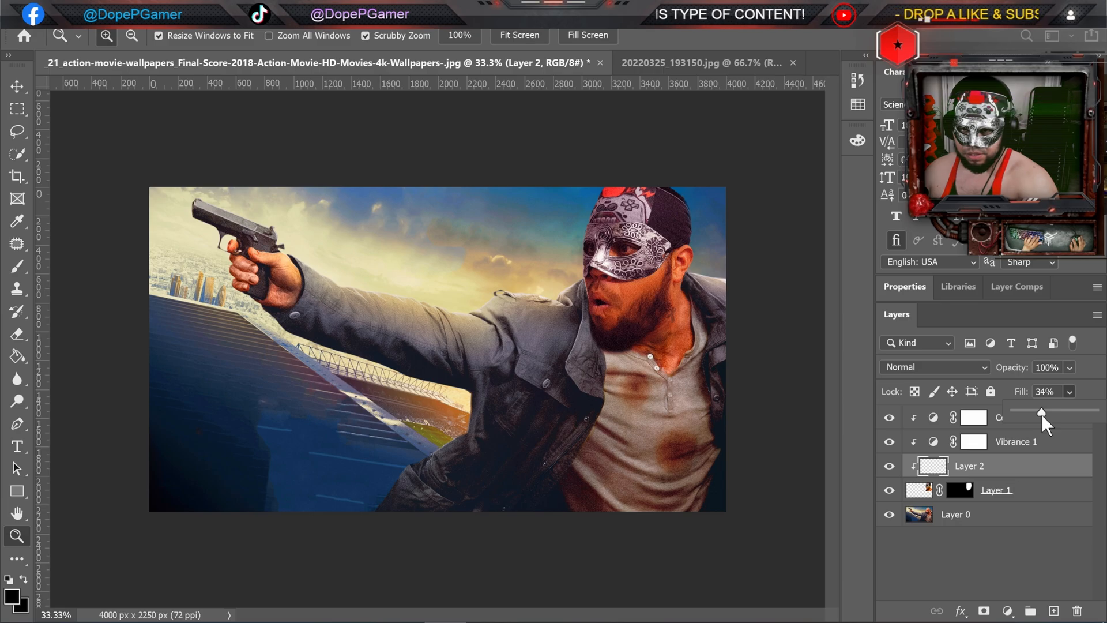
{"action": "left_click", "coordinate": [890, 490]}
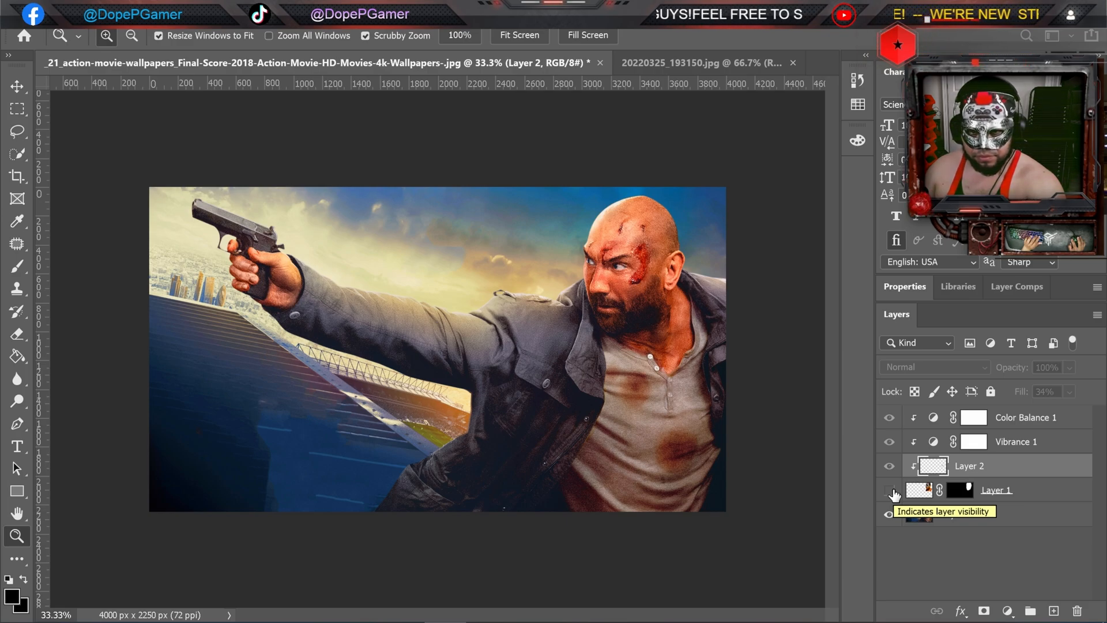
Step: Compare the masked head with the original bald head by repeatedly showing and hiding Layer 1, leaving it visible
{"action": "left_click", "coordinate": [891, 491]}
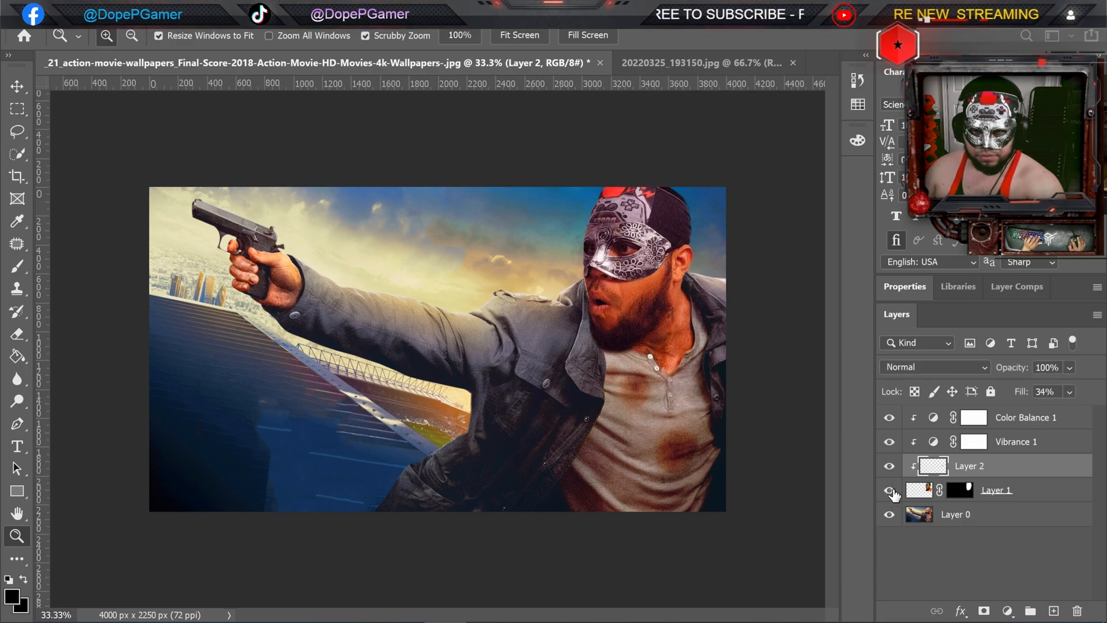
{"action": "left_click", "coordinate": [890, 491]}
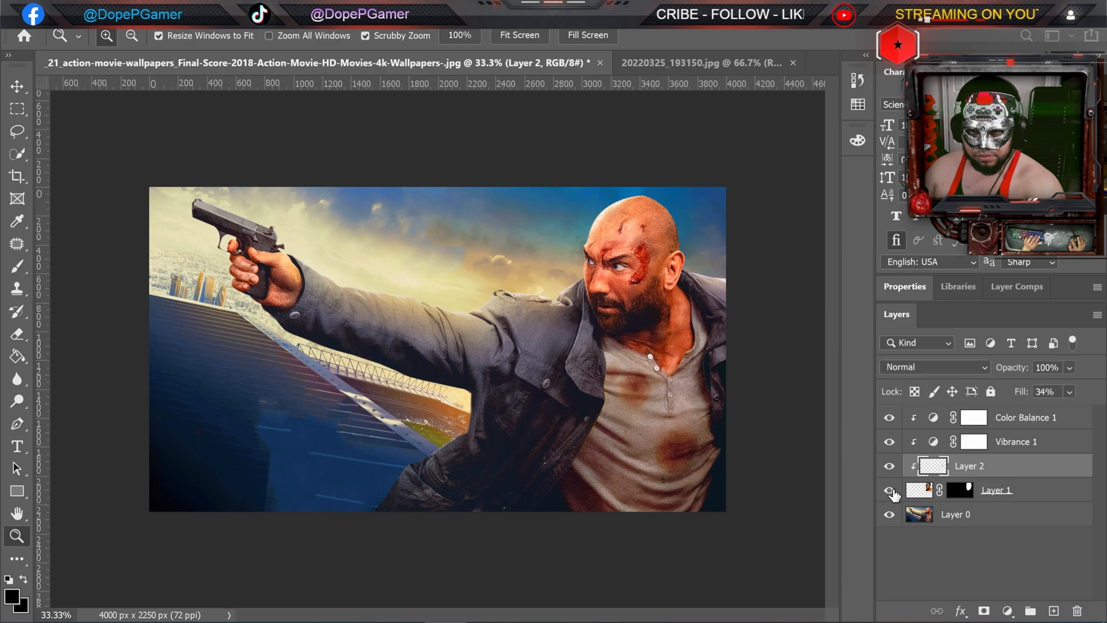
{"action": "left_click", "coordinate": [890, 492]}
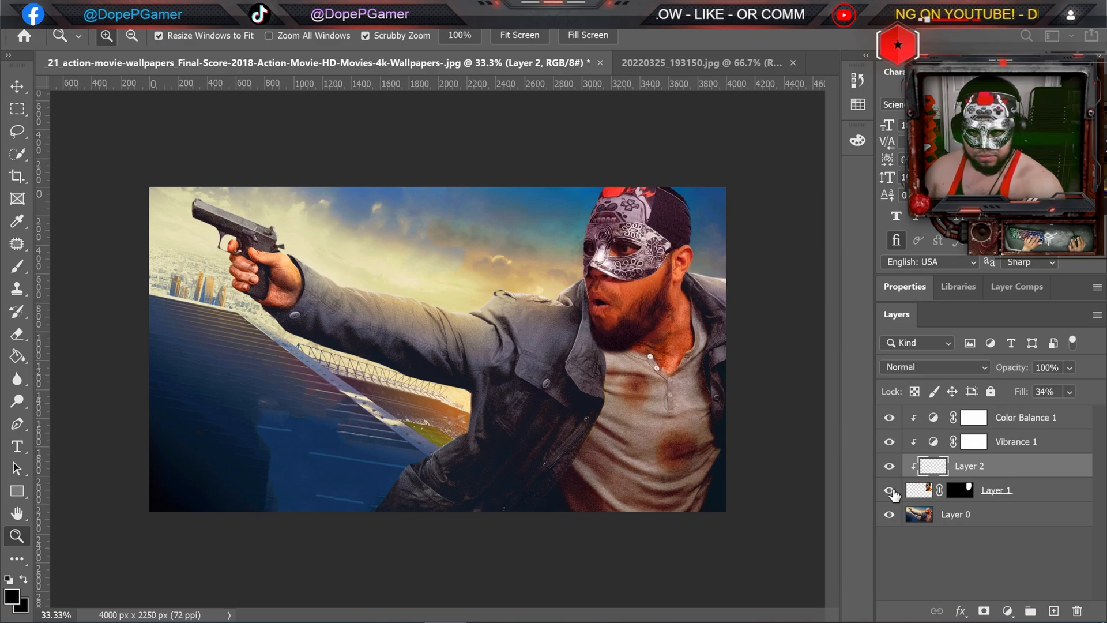
{"action": "left_click", "coordinate": [890, 492]}
{"action": "left_click", "coordinate": [890, 491]}
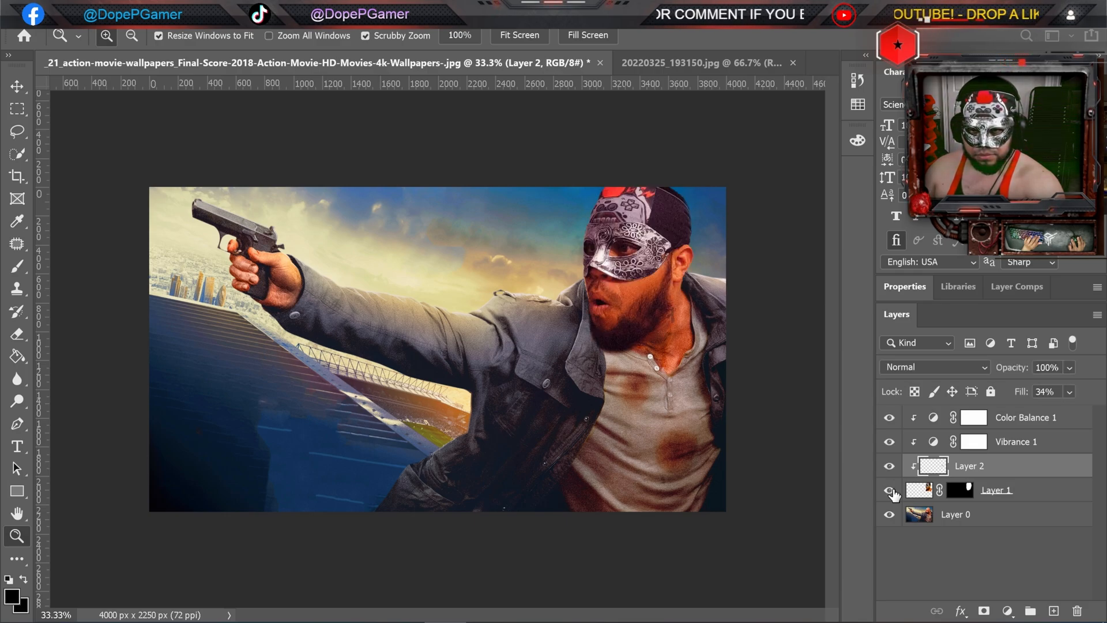
{"action": "left_click", "coordinate": [890, 491]}
{"action": "left_click", "coordinate": [890, 491]}
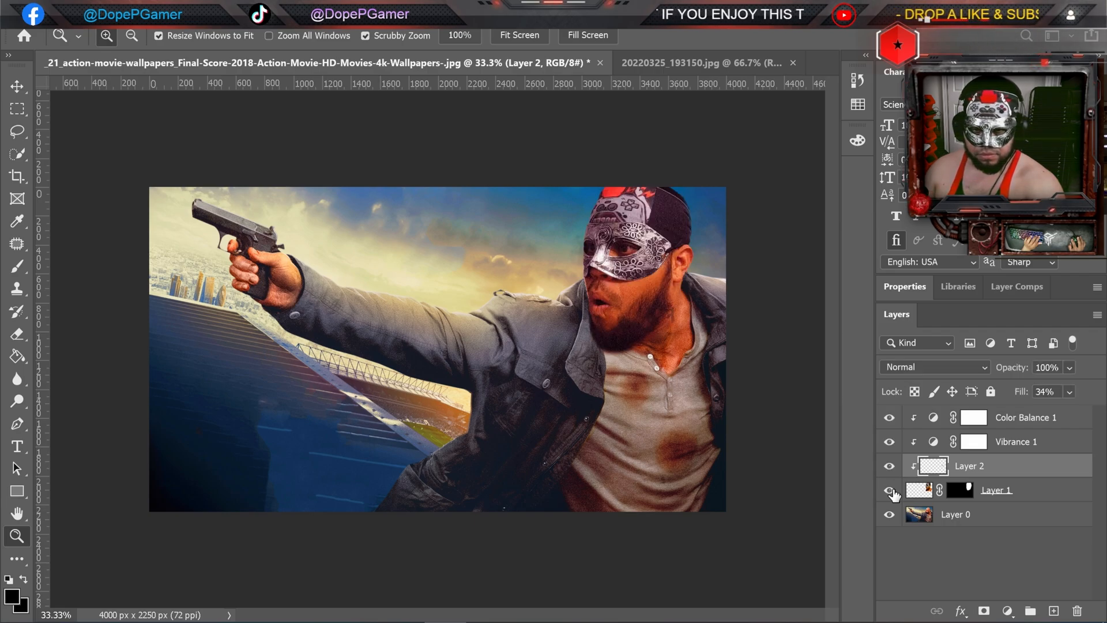
{"action": "left_click", "coordinate": [890, 492]}
{"action": "left_click", "coordinate": [890, 491]}
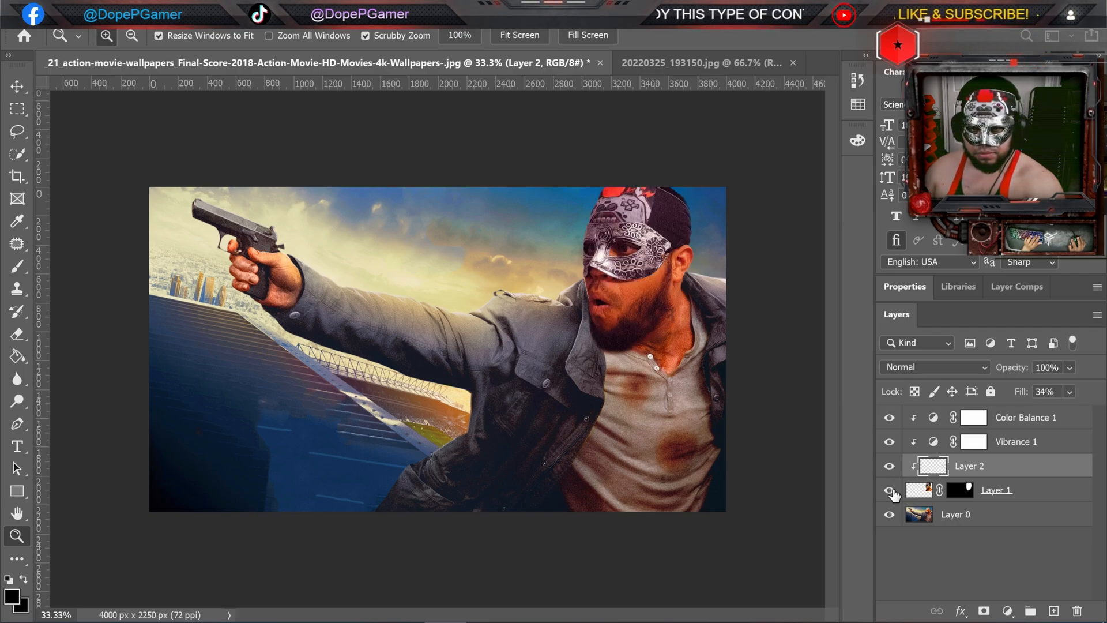
{"action": "left_click", "coordinate": [890, 491]}
{"action": "left_click", "coordinate": [890, 492]}
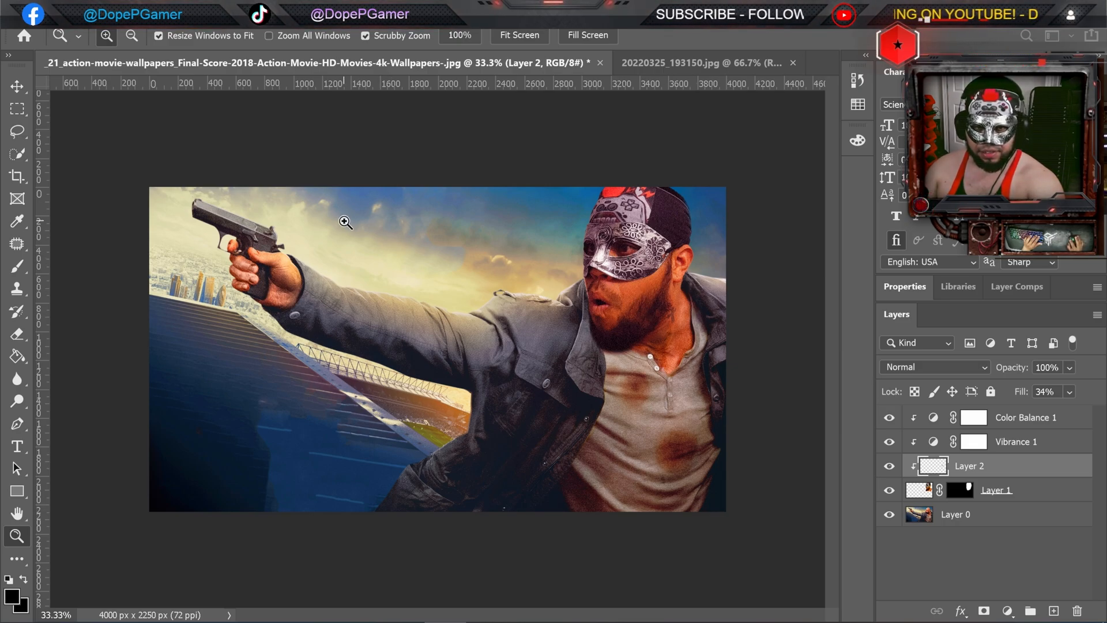
Step: Add a colorized Hue/Saturation adjustment clipped to Layer 1, with Hue 45, Saturation 38 and Lightness +26
{"action": "left_click", "coordinate": [921, 495]}
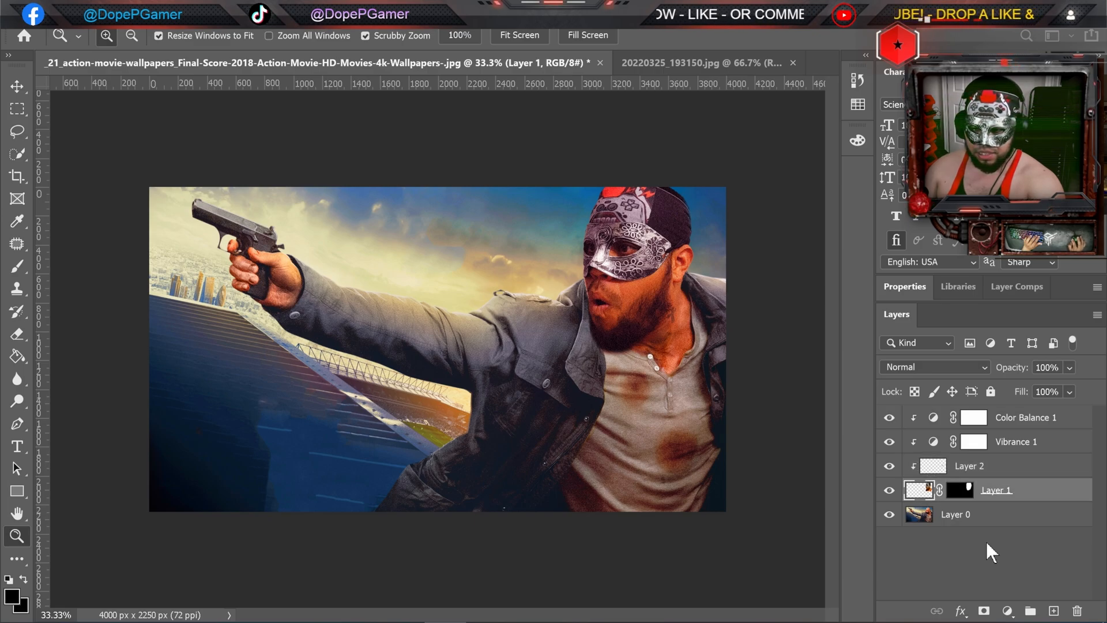
{"action": "left_click", "coordinate": [1009, 611]}
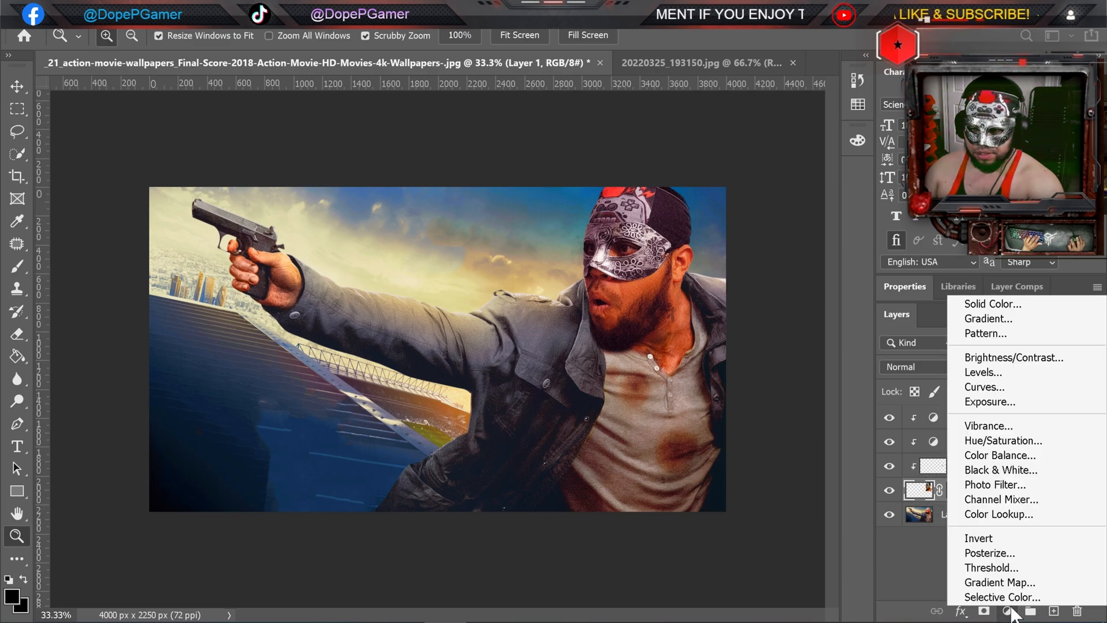
{"action": "left_click", "coordinate": [1019, 443]}
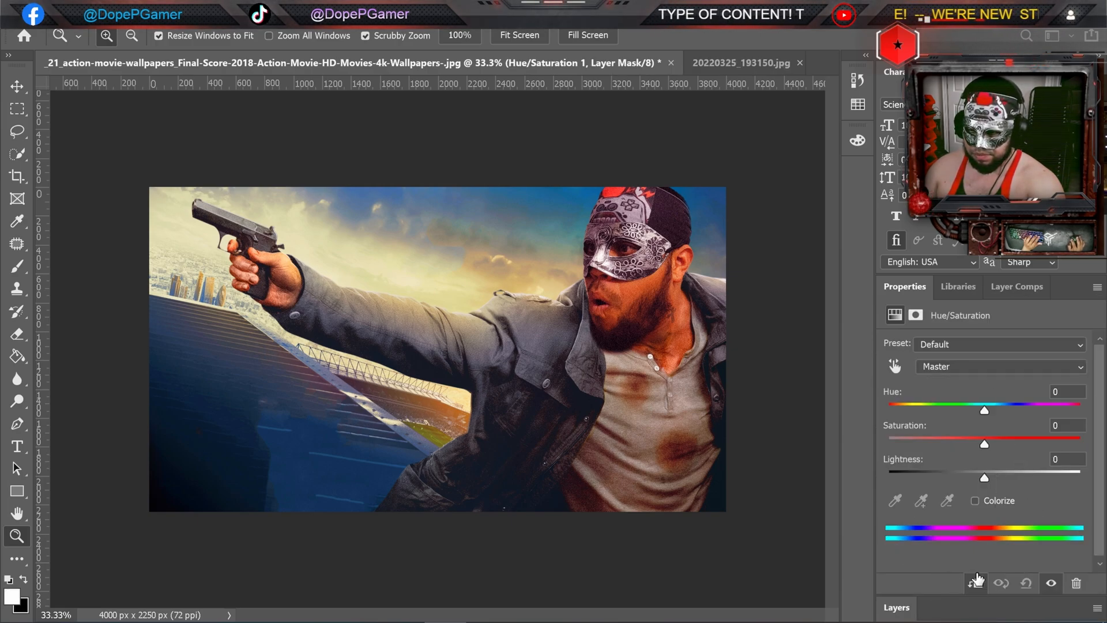
{"action": "left_click", "coordinate": [975, 499]}
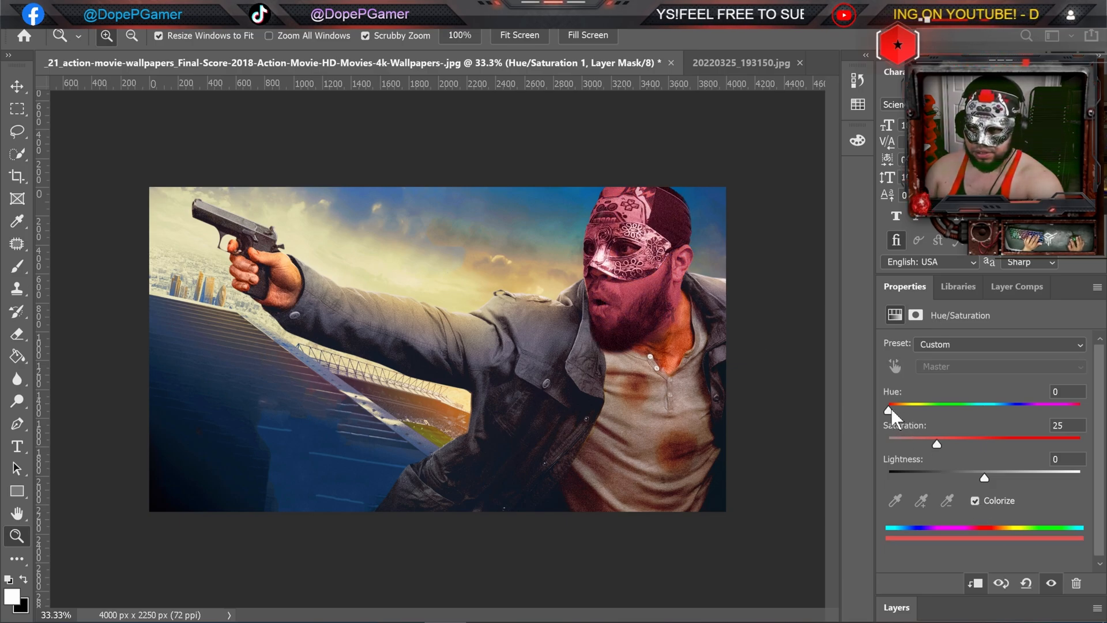
{"action": "left_click_drag", "start_coordinate": [891, 408], "coordinate": [912, 406]}
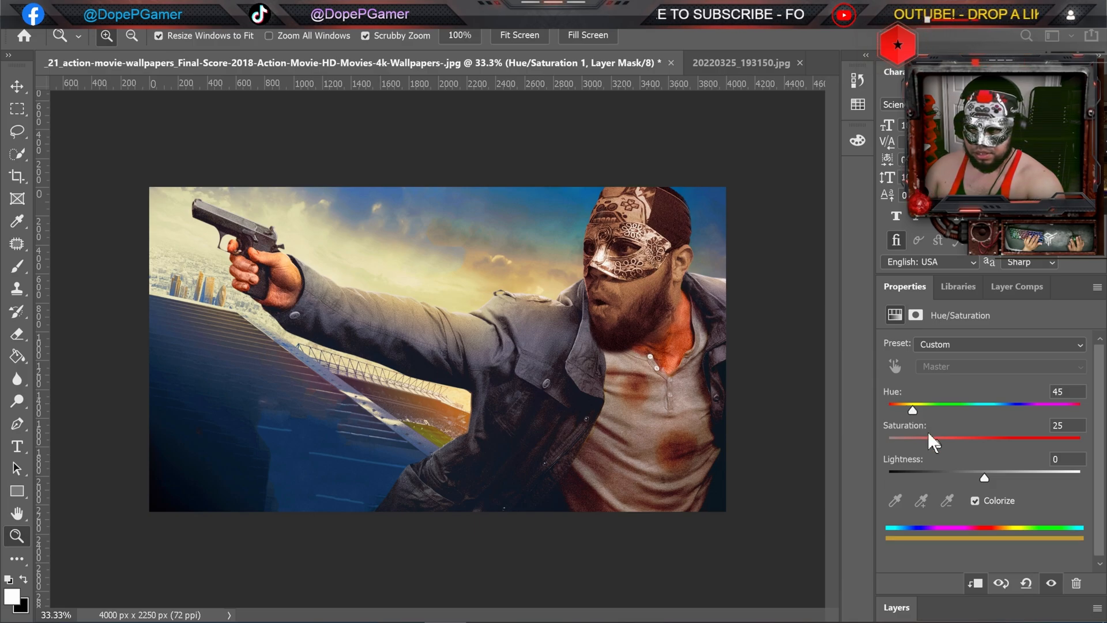
{"action": "left_click_drag", "start_coordinate": [939, 441], "coordinate": [1009, 480]}
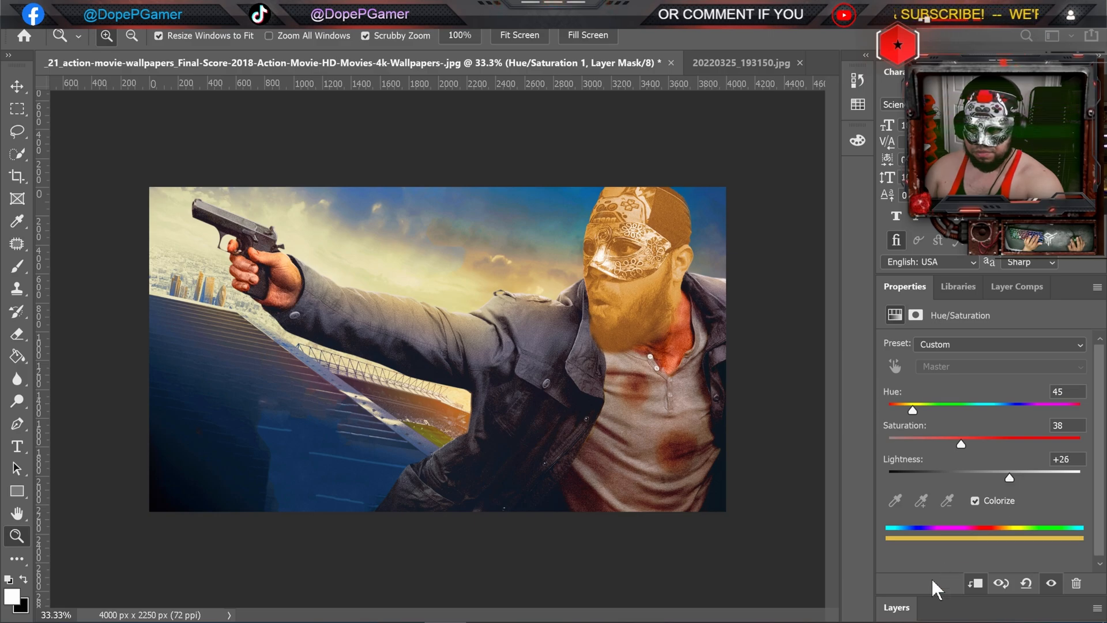
{"action": "left_click", "coordinate": [902, 606]}
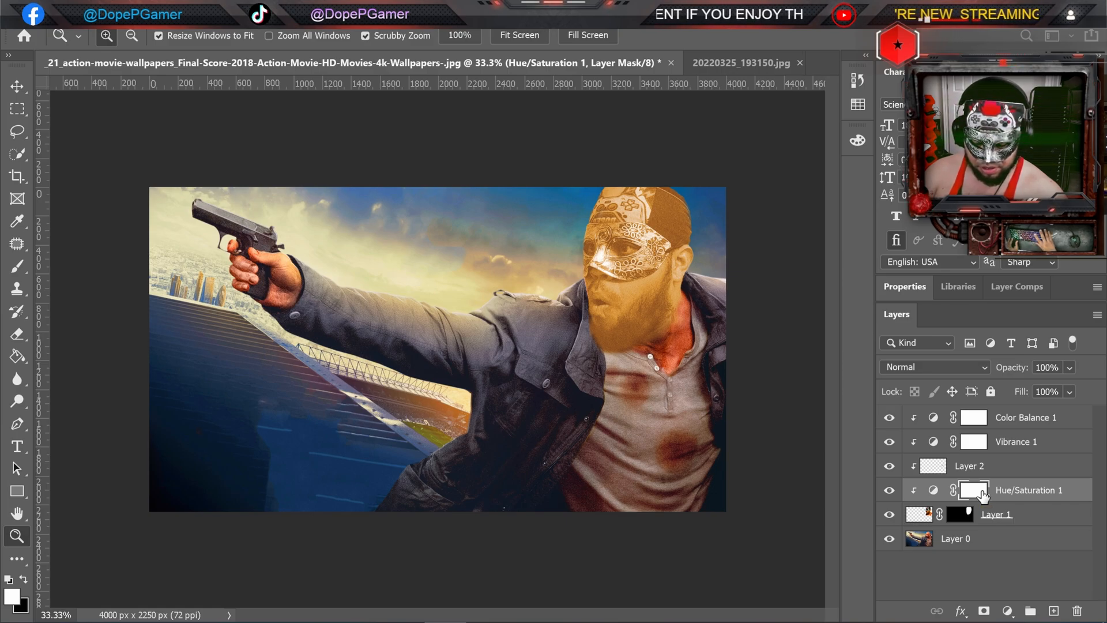
Step: Invert the Hue/Saturation 1 layer mask to black, and set up a white Brush at 60% opacity
{"action": "left_click_drag", "start_coordinate": [983, 496], "coordinate": [986, 497]}
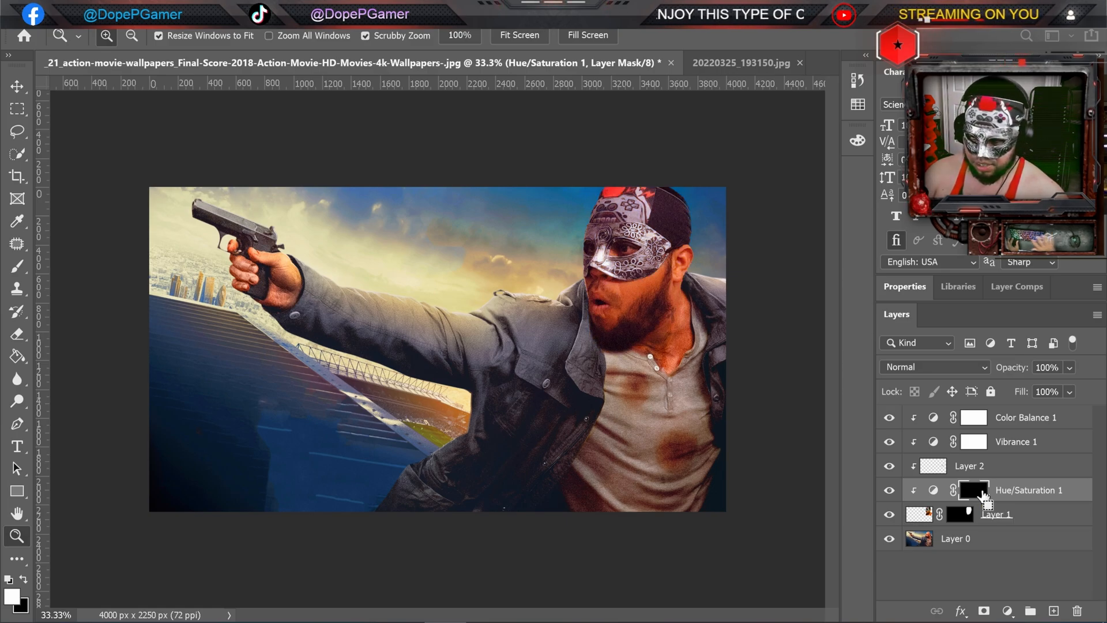
{"action": "left_click", "coordinate": [18, 268]}
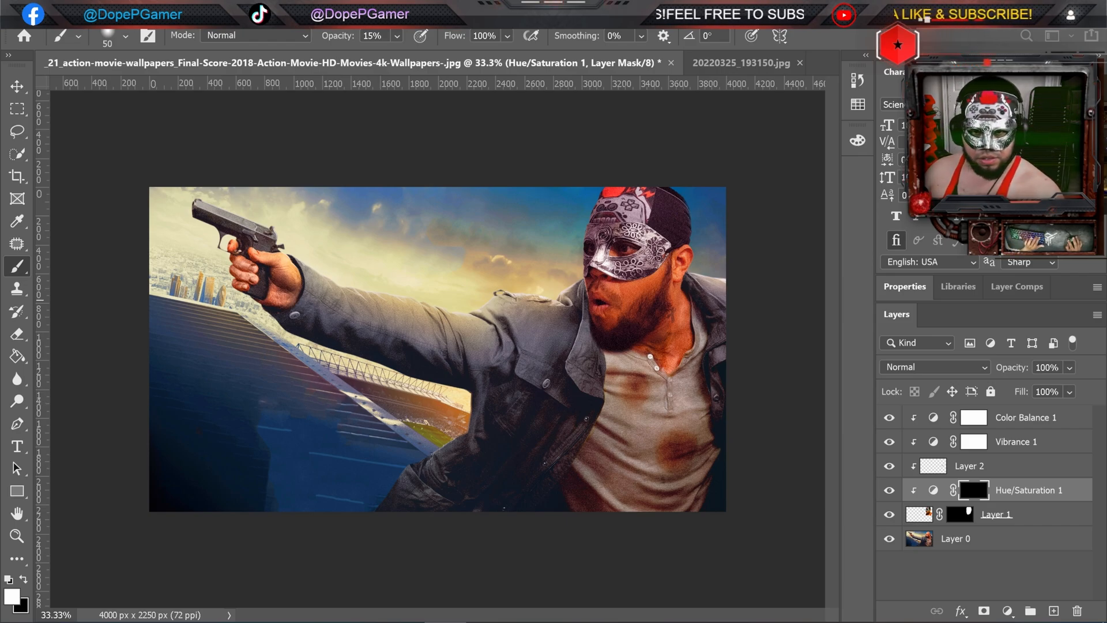
{"action": "left_click", "coordinate": [397, 36]}
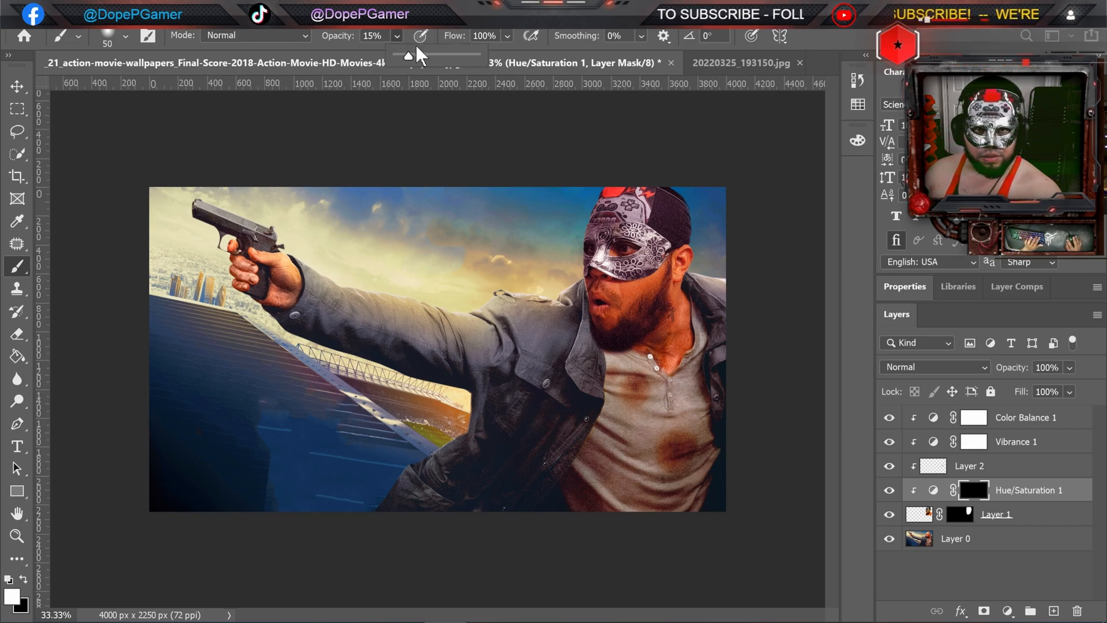
{"action": "left_click", "coordinate": [445, 57]}
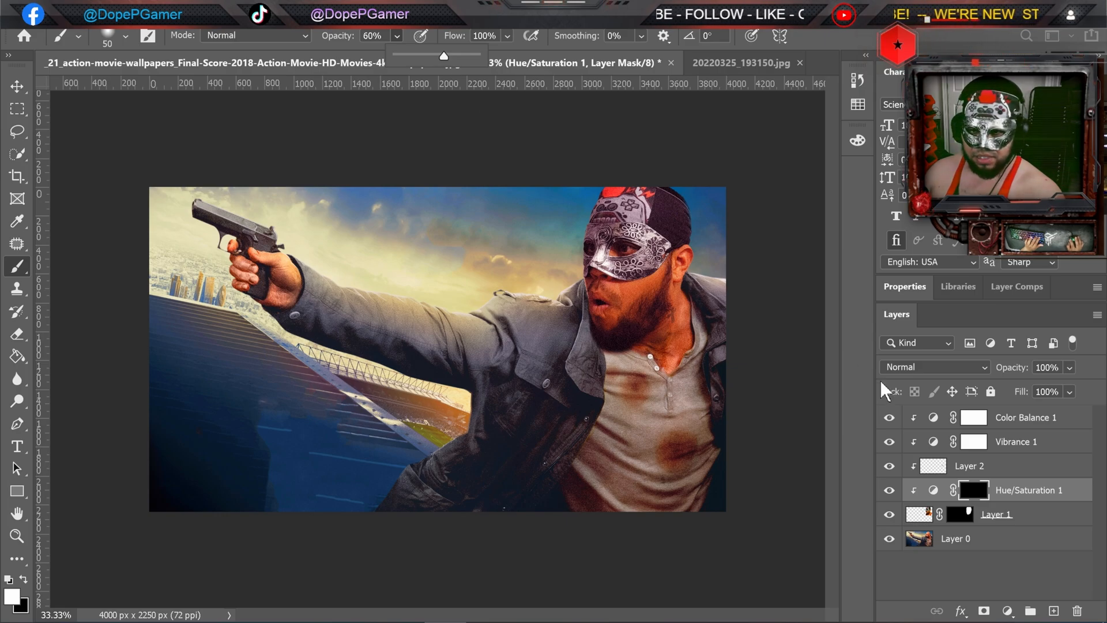
{"action": "left_click", "coordinate": [860, 352]}
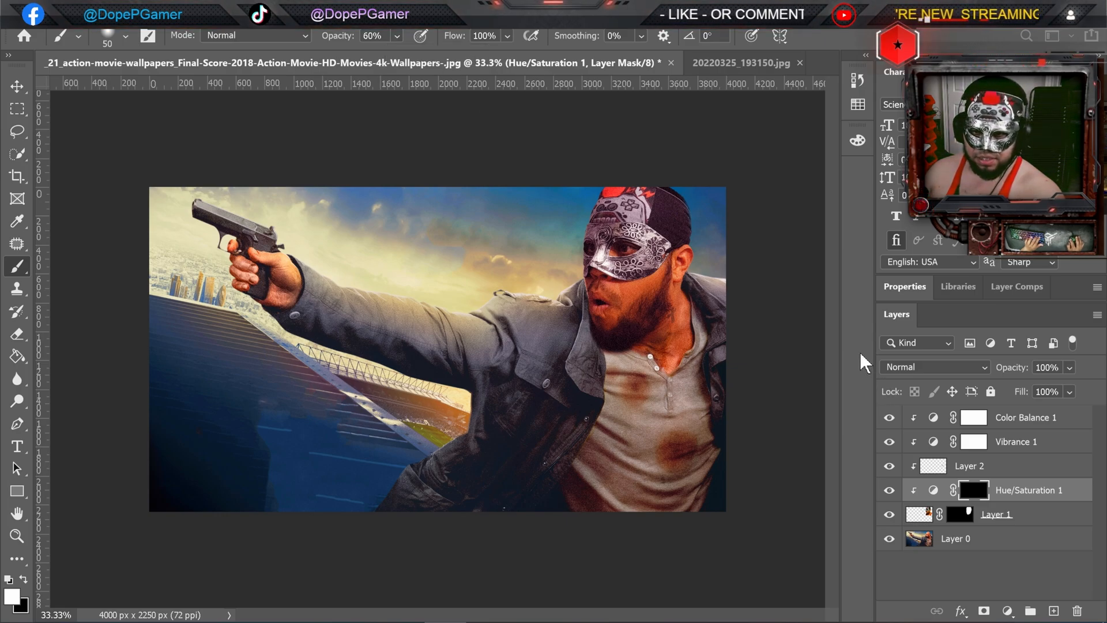
Step: Paint a warm rim light on the Hue/Saturation 1 mask along the head's front edge, resizing the Soft Round brush between 100 and 250 px
{"action": "key", "text": "bracketright"}
{"action": "key", "text": "bracketright"}
{"action": "key", "text": "bracketright"}
{"action": "right_click", "coordinate": [603, 323]}
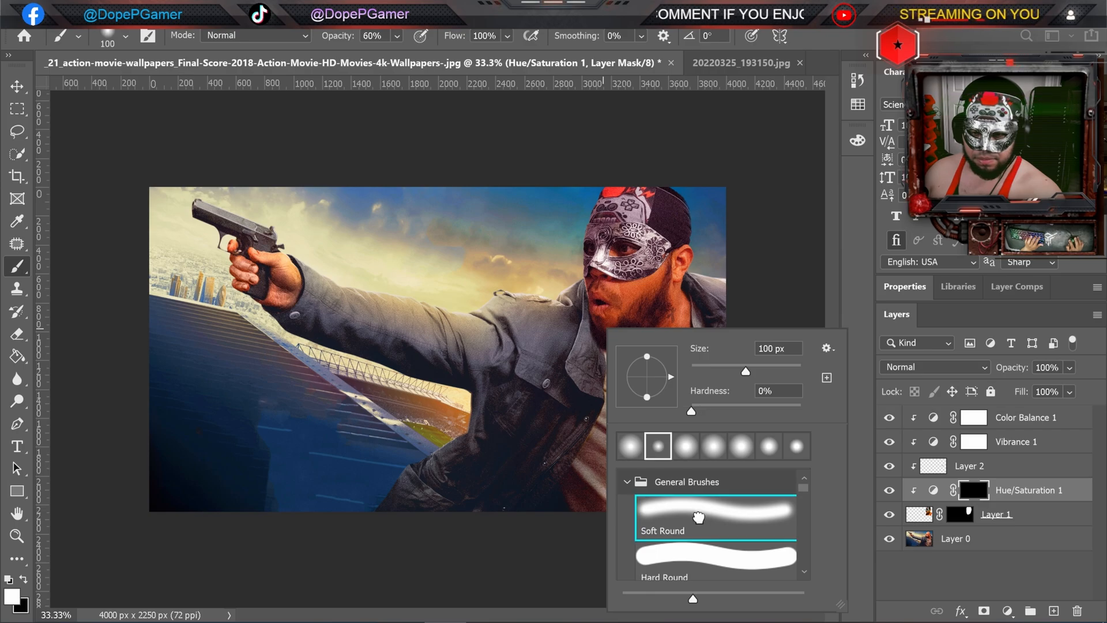
{"action": "left_click", "coordinate": [854, 291]}
{"action": "key", "text": "bracketright"}
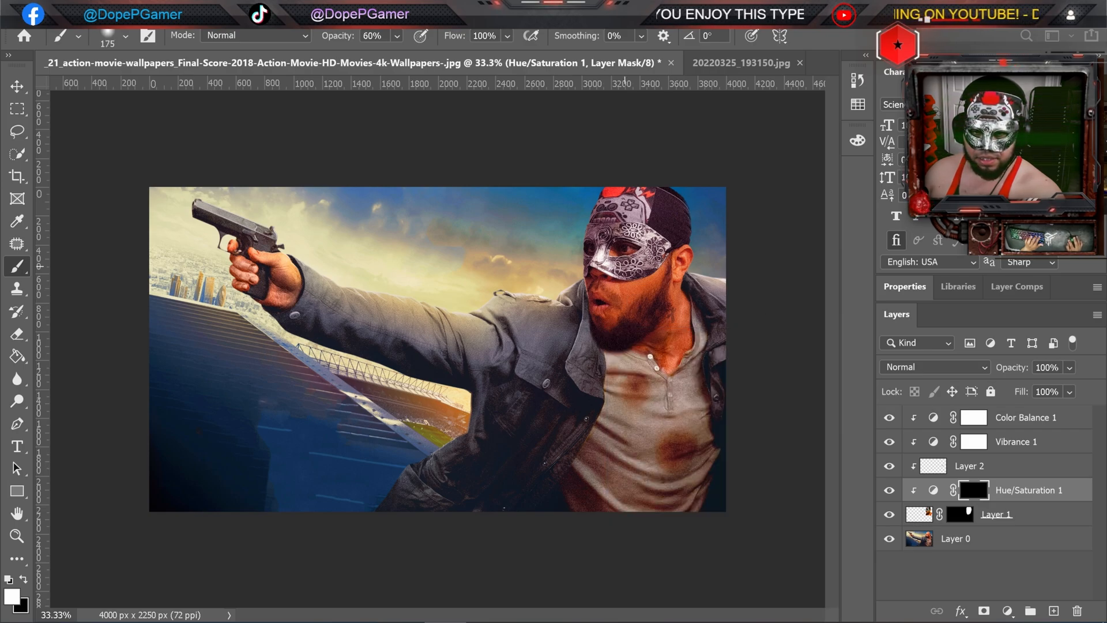
{"action": "key", "text": "bracketright"}
{"action": "key", "text": "bracketright"}
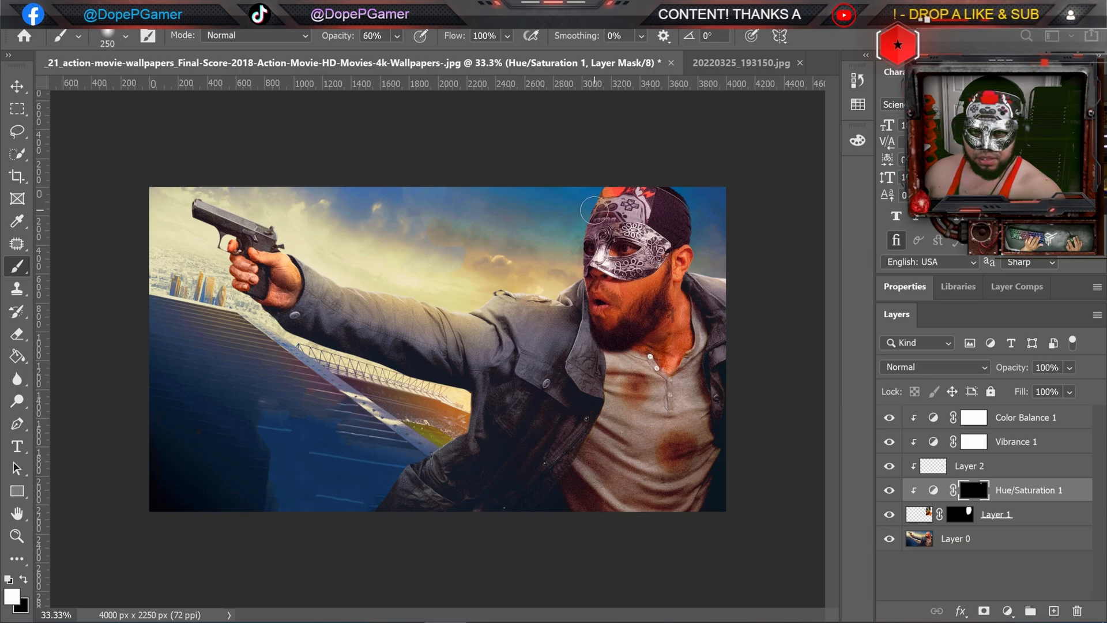
{"action": "key", "text": "bracketleft"}
{"action": "key", "text": "bracketleft"}
{"action": "key", "text": "bracketleft"}
{"action": "key", "text": "bracketleft"}
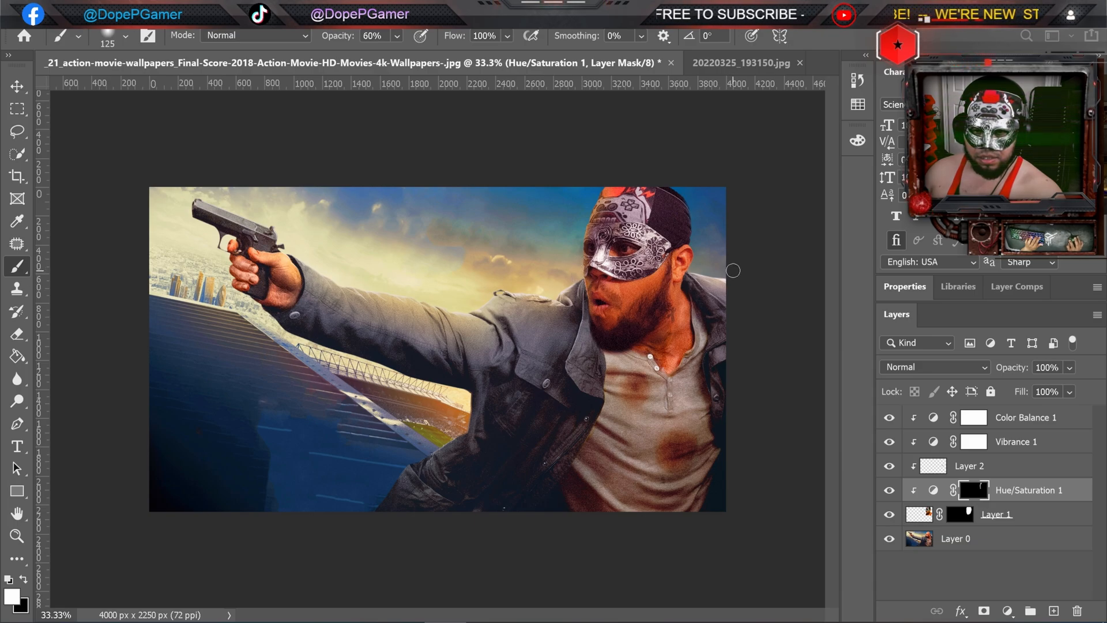
Step: Brush a softer warm glow over the front of the cap and mask at 18% opacity, enlarging the tip to 500 px
{"action": "left_click", "coordinate": [396, 38]}
{"action": "left_click", "coordinate": [393, 55]}
{"action": "left_click", "coordinate": [611, 207]}
{"action": "key", "text": "bracketright"}
{"action": "key", "text": "bracketright"}
{"action": "key", "text": "bracketright"}
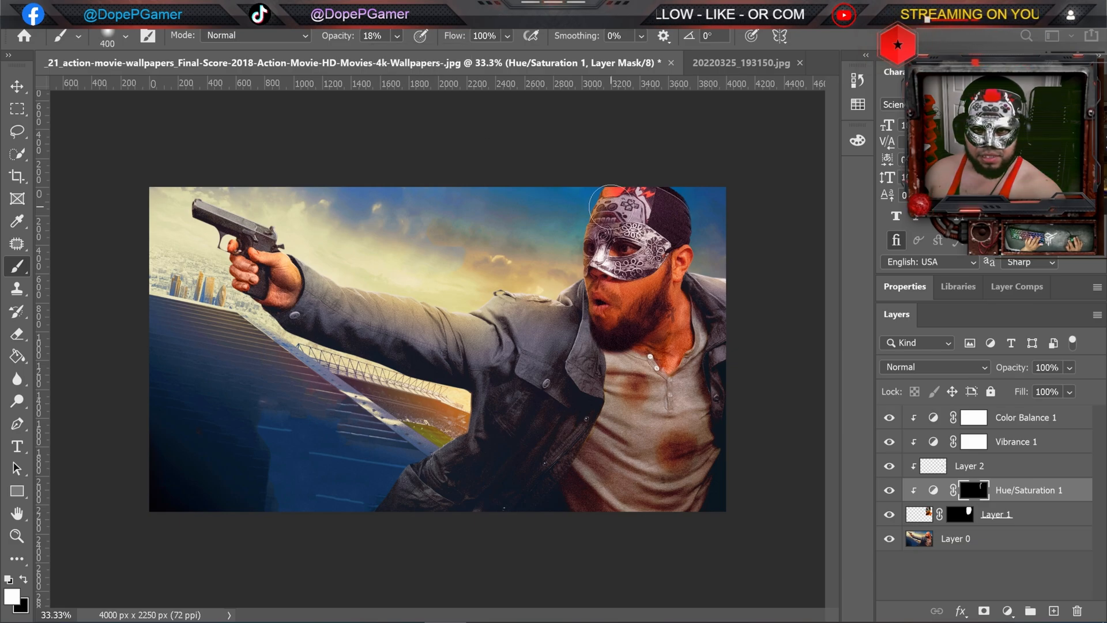
{"action": "key", "text": "bracketright"}
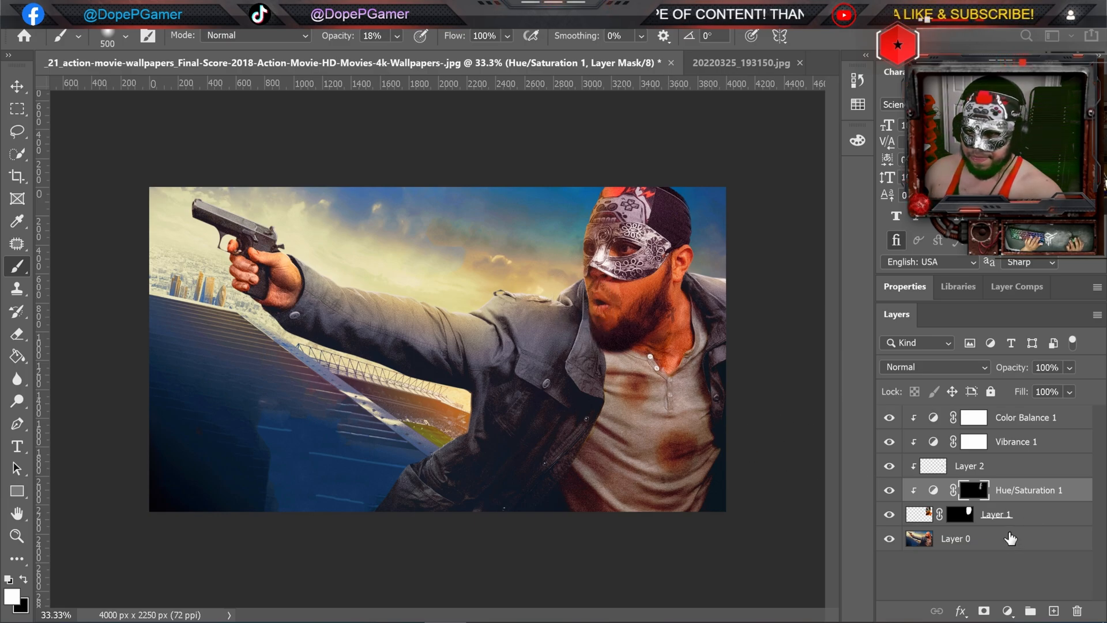
Step: Compare the head with and without the painted glow by toggling the Hue/Saturation 1 layer's visibility
{"action": "left_click", "coordinate": [890, 491]}
{"action": "left_click", "coordinate": [891, 490]}
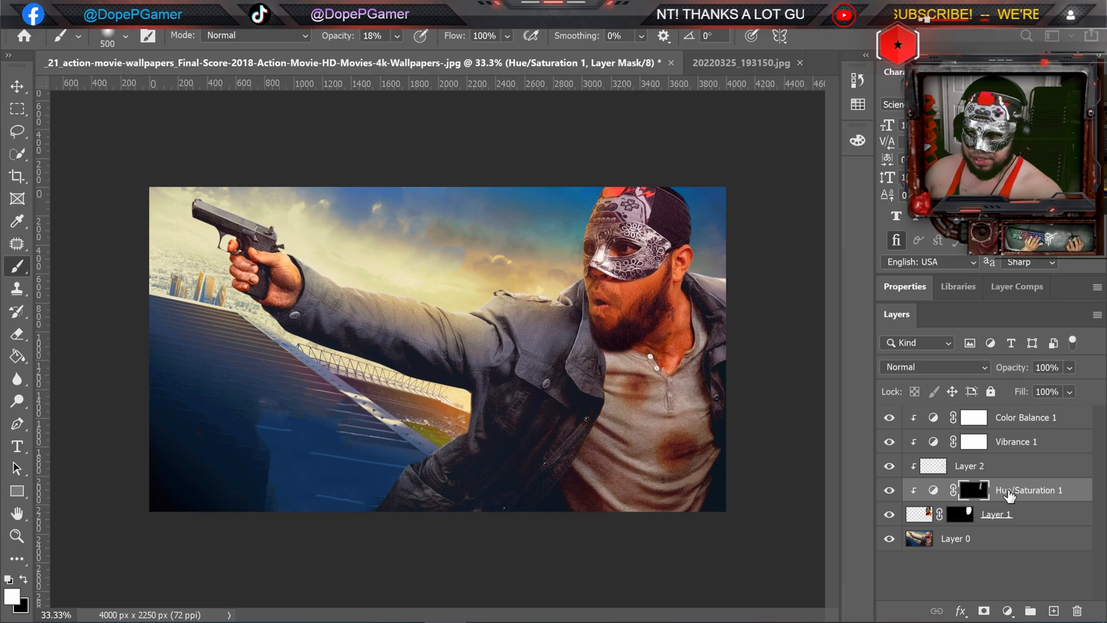
{"action": "left_click", "coordinate": [891, 491]}
{"action": "left_click", "coordinate": [891, 492]}
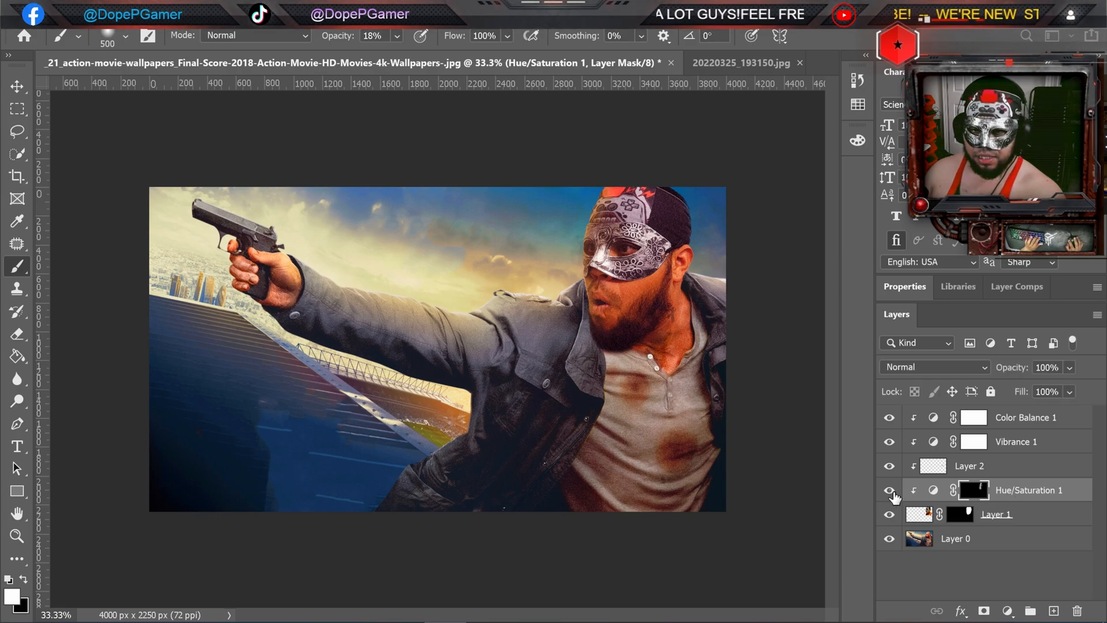
{"action": "left_click", "coordinate": [891, 491]}
{"action": "left_click", "coordinate": [891, 491]}
{"action": "left_click", "coordinate": [891, 491]}
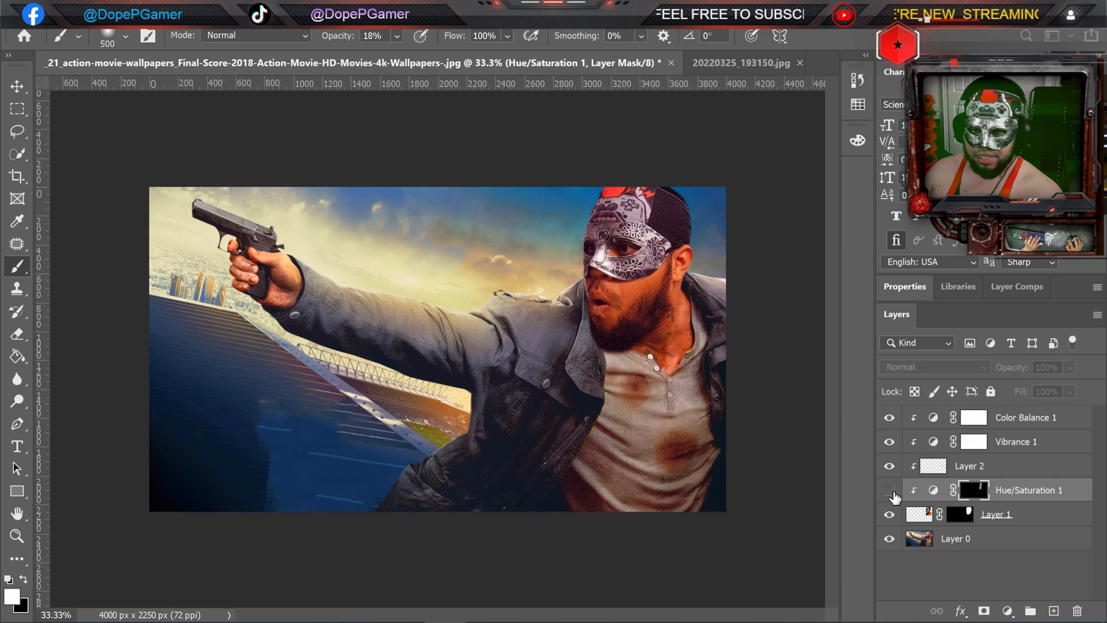
{"action": "left_click", "coordinate": [891, 491]}
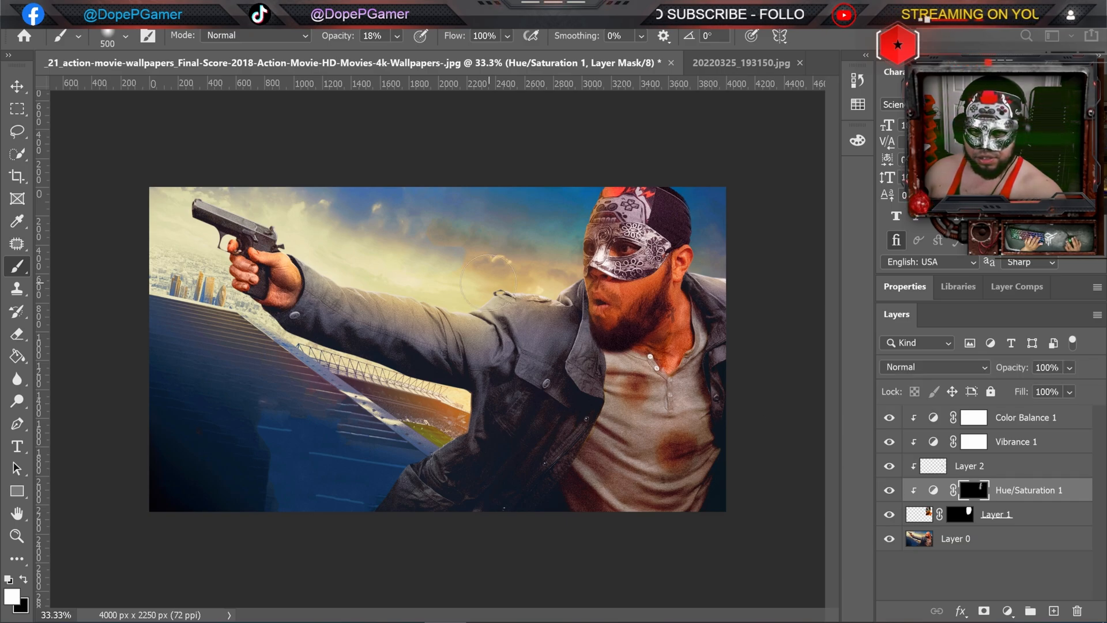
{"action": "left_click", "coordinate": [891, 490]}
{"action": "left_click", "coordinate": [892, 490]}
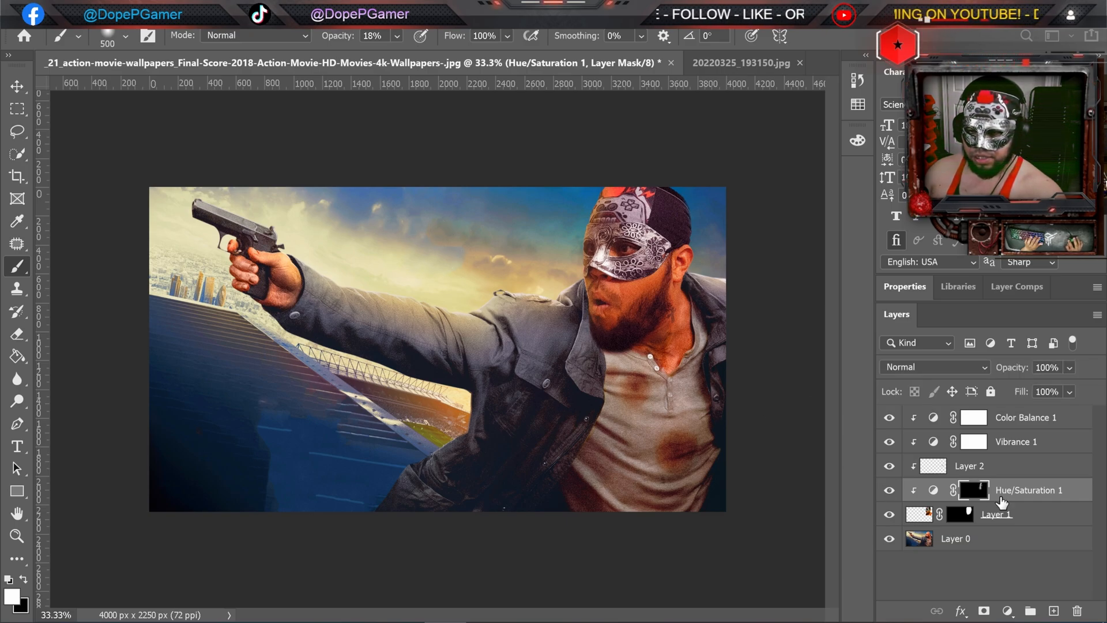
Step: Select the Hue/Saturation 1 adjustment instead of its mask, and set the layer's blend mode to Darken
{"action": "left_click", "coordinate": [971, 364]}
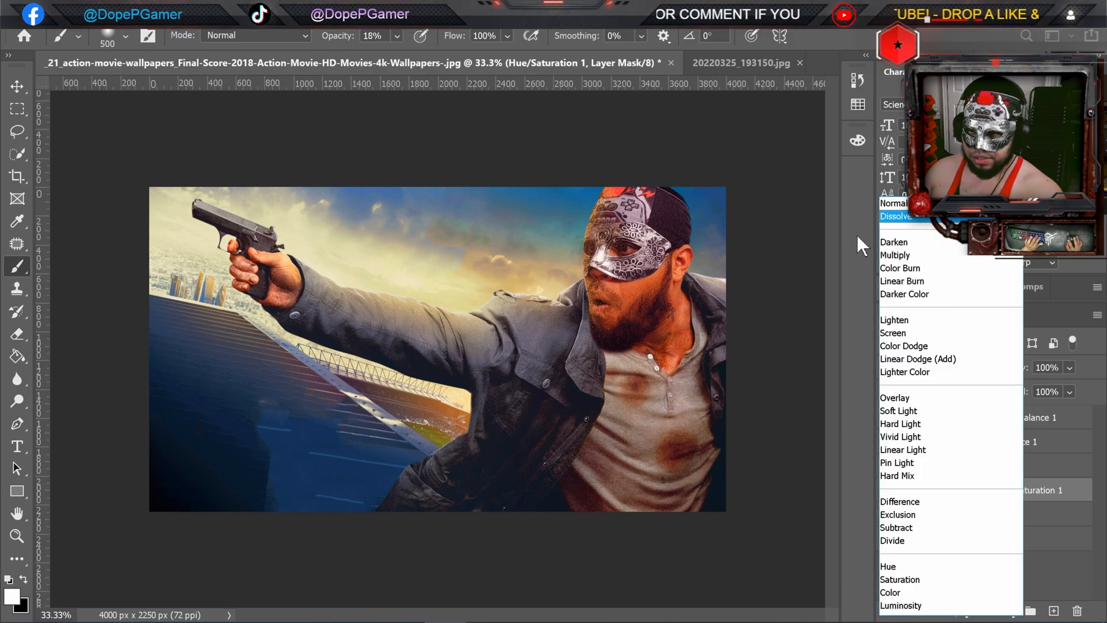
{"action": "left_click", "coordinate": [857, 235]}
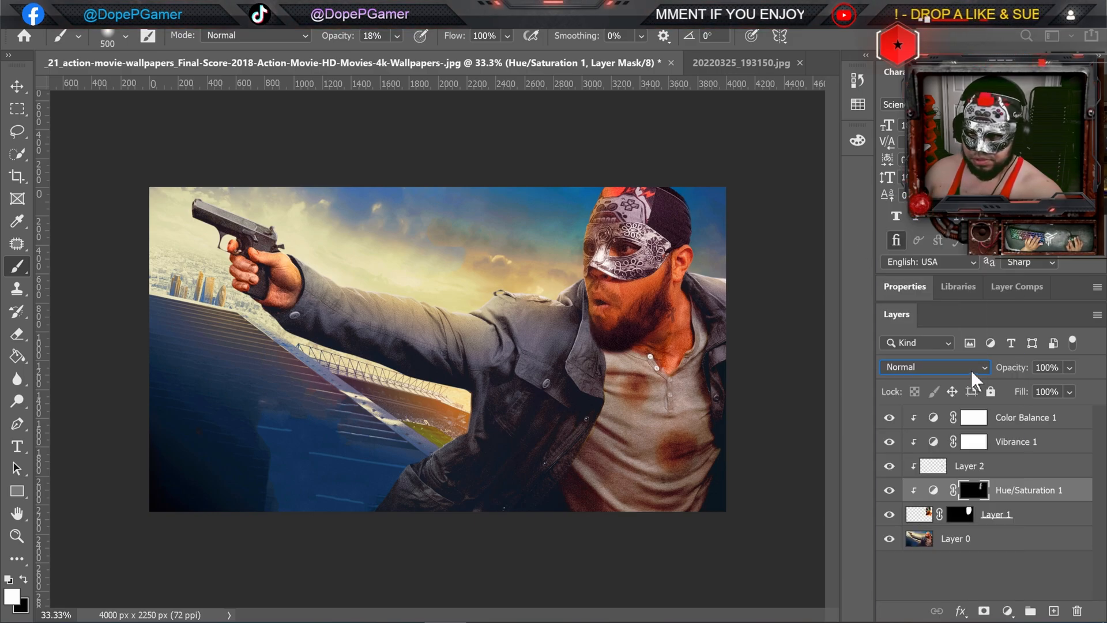
{"action": "left_click", "coordinate": [934, 490]}
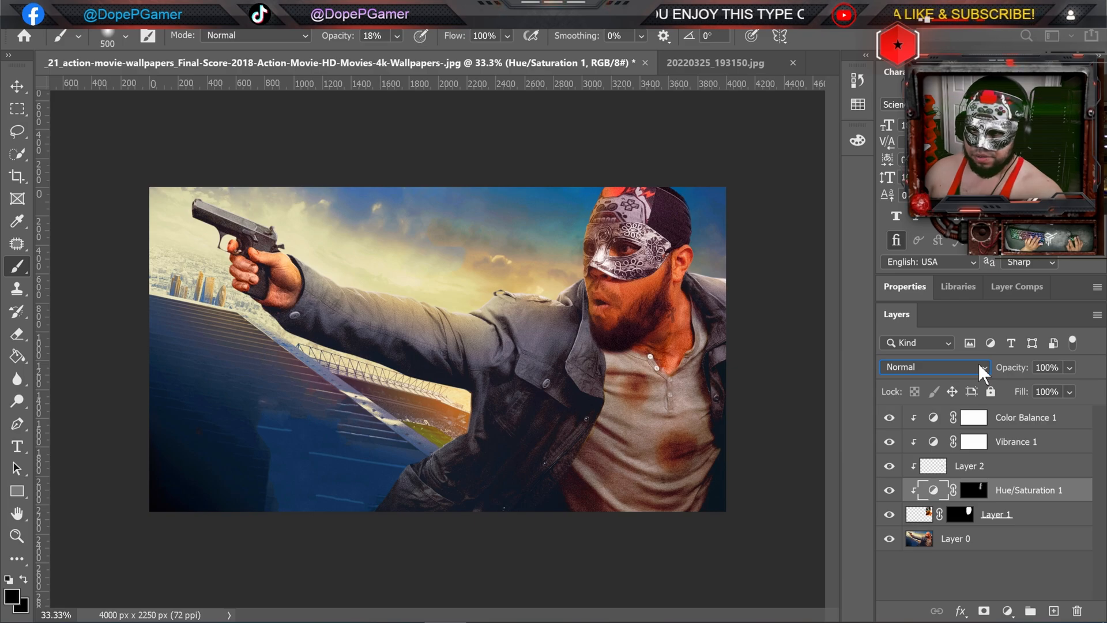
{"action": "left_click", "coordinate": [979, 366]}
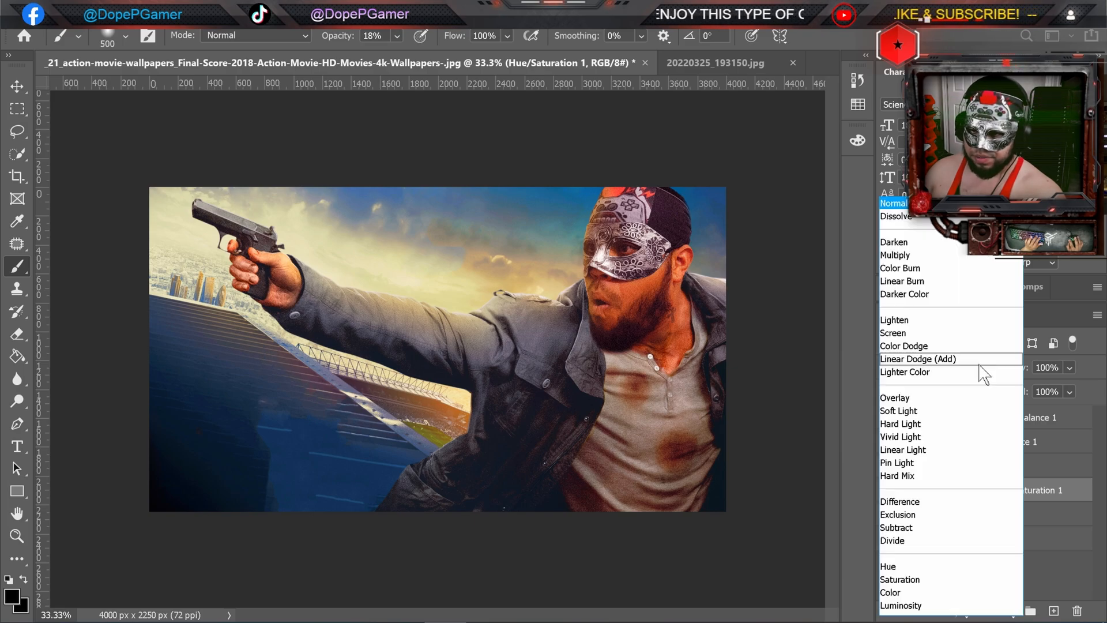
{"action": "left_click", "coordinate": [917, 243]}
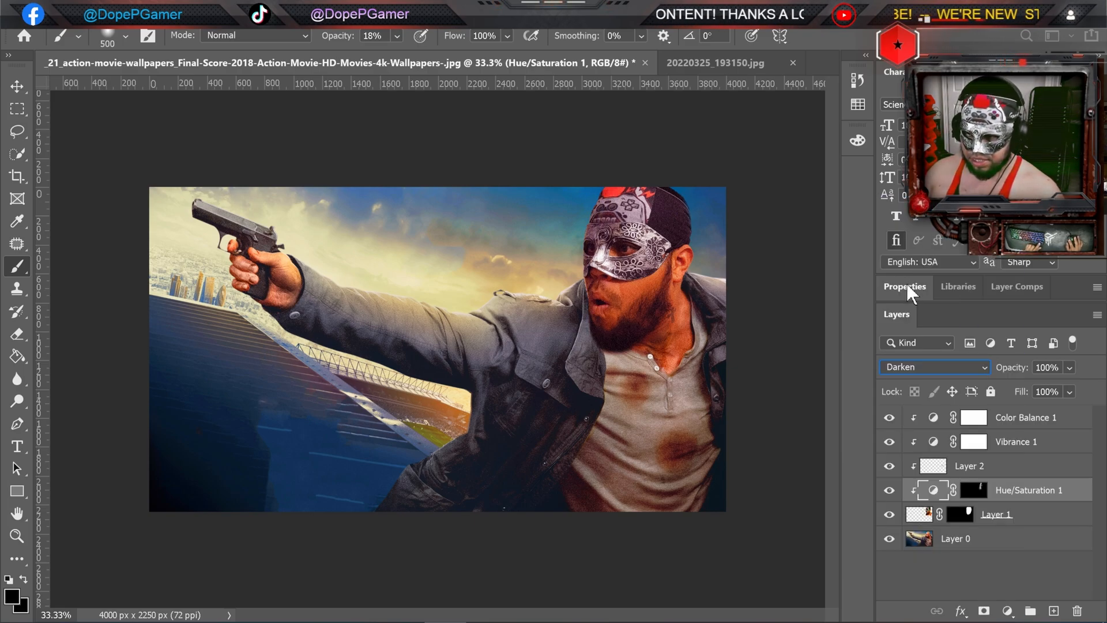
Step: Try successive blend modes on the Hue/Saturation 1 layer and settle on Linear Dodge (Add)
{"action": "key", "text": "Down"}
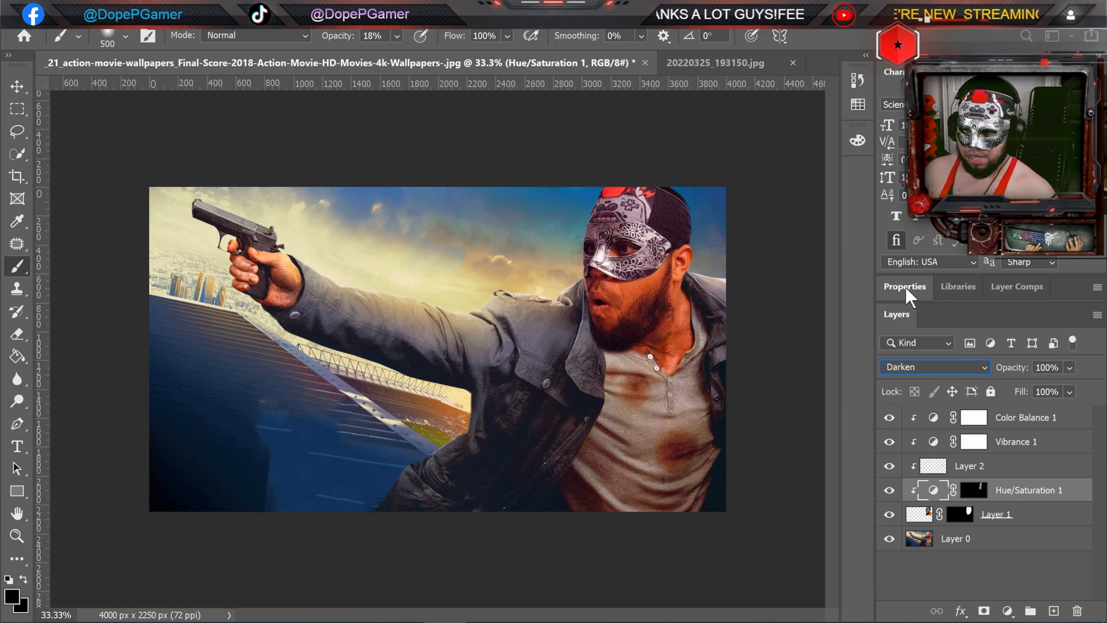
{"action": "key", "text": "Down"}
{"action": "key", "text": "Down"}
{"action": "key", "text": "Down"}
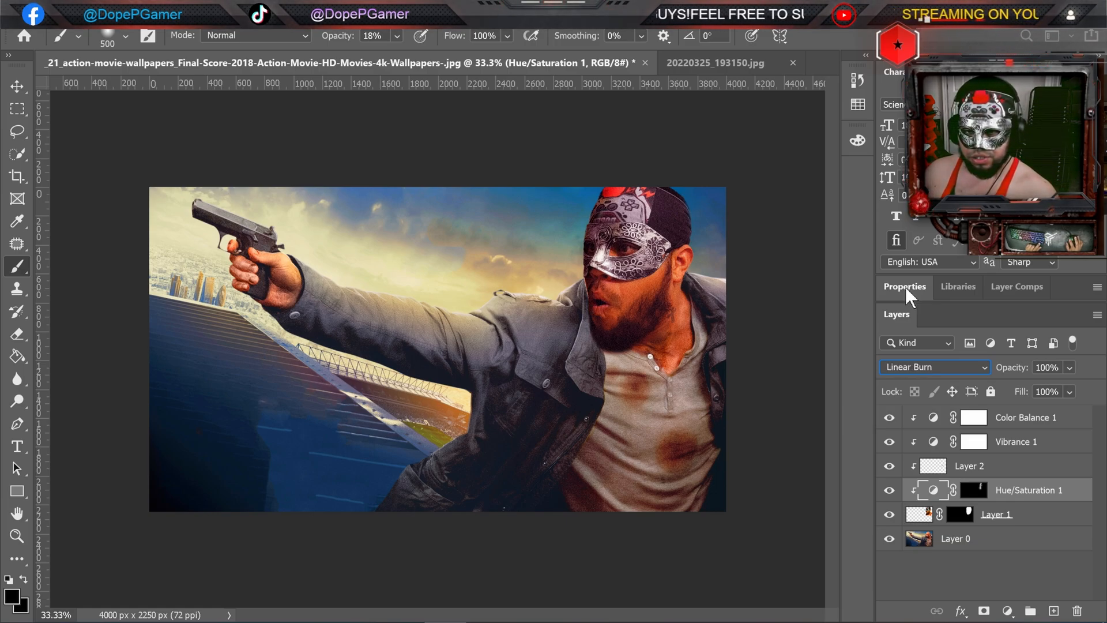
{"action": "key", "text": "Down"}
{"action": "key", "text": "Down"}
{"action": "key", "text": "Down"}
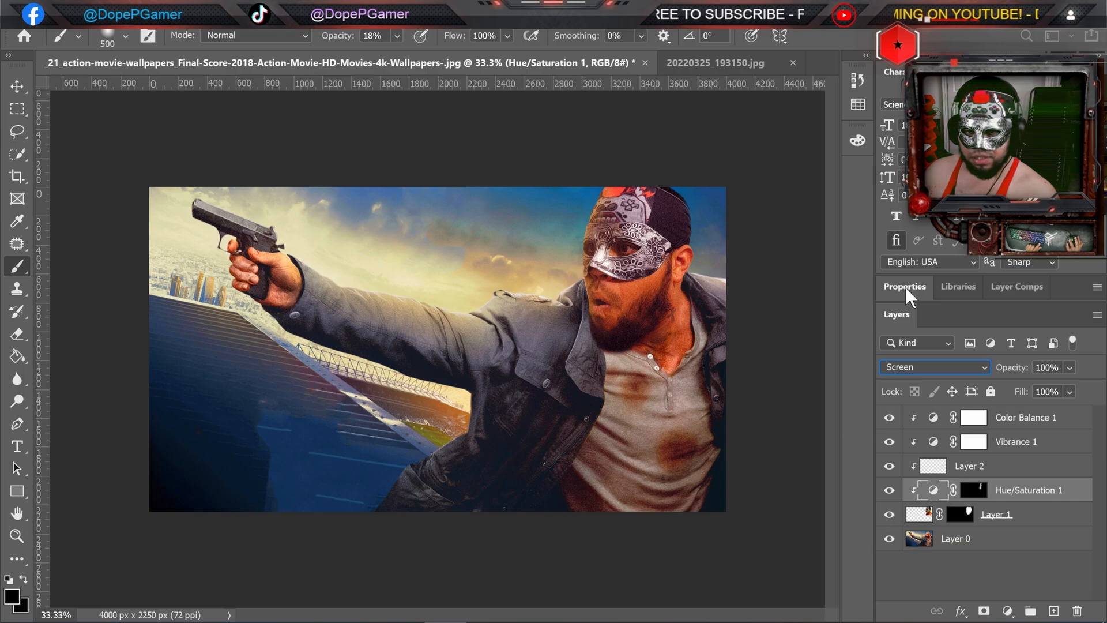
{"action": "key", "text": "Up"}
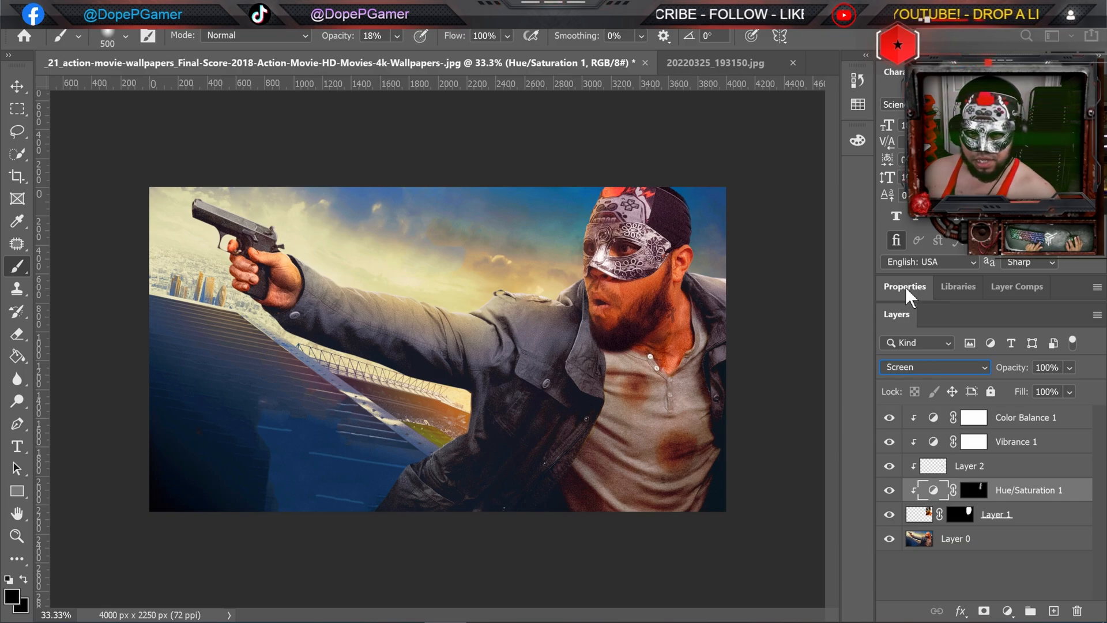
{"action": "key", "text": "Down"}
{"action": "key", "text": "Down"}
{"action": "key", "text": "Down"}
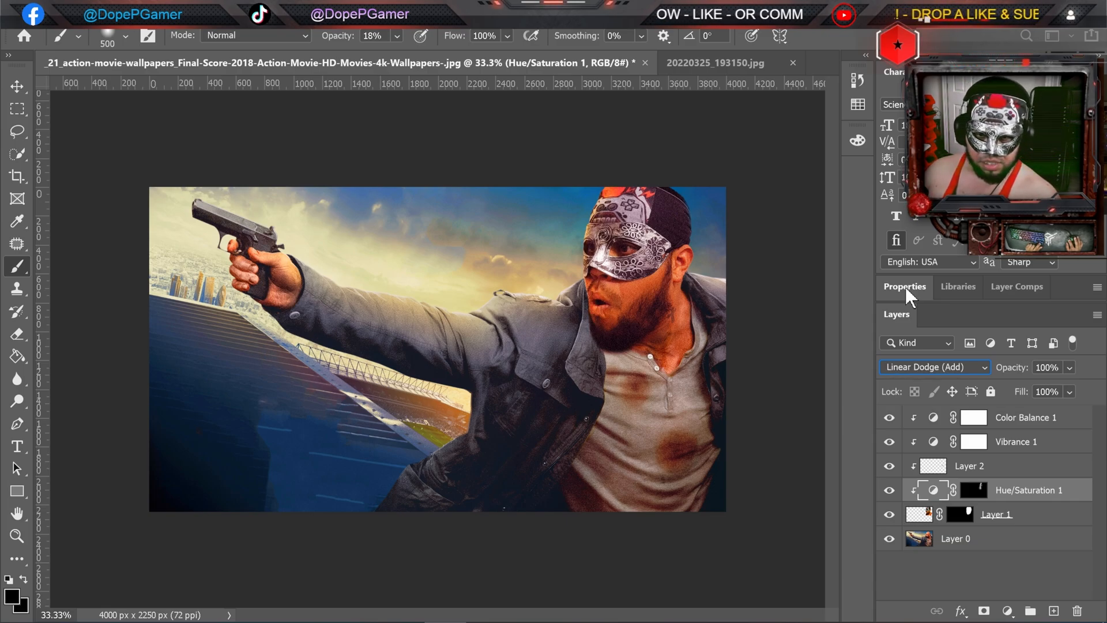
{"action": "key", "text": "Up"}
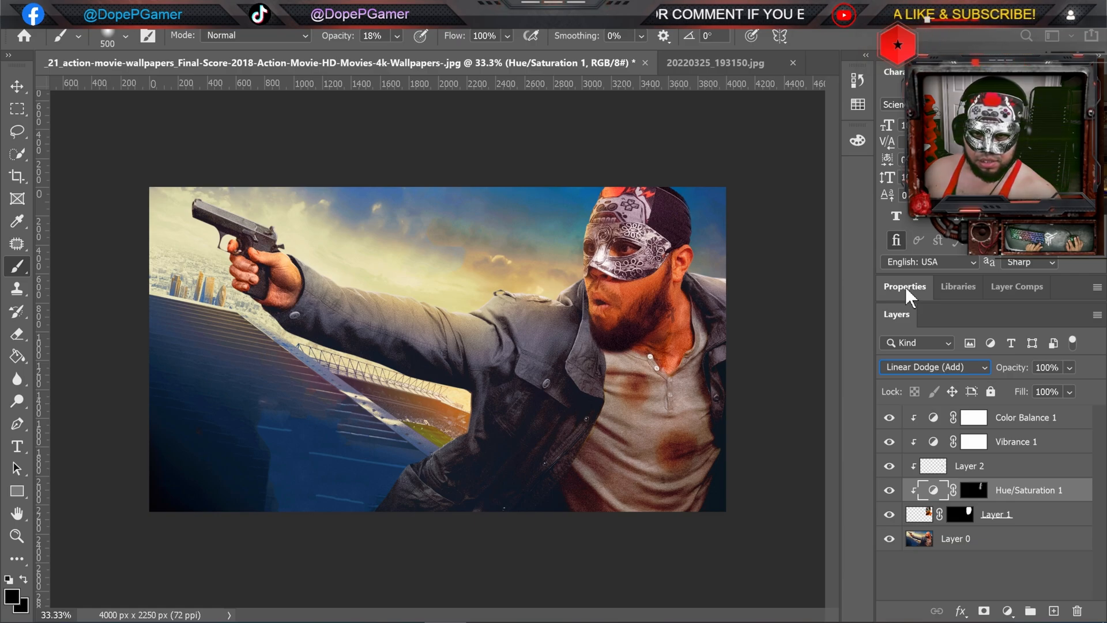
{"action": "key", "text": "Down"}
{"action": "key", "text": "Down"}
{"action": "key", "text": "Up"}
{"action": "key", "text": "Up"}
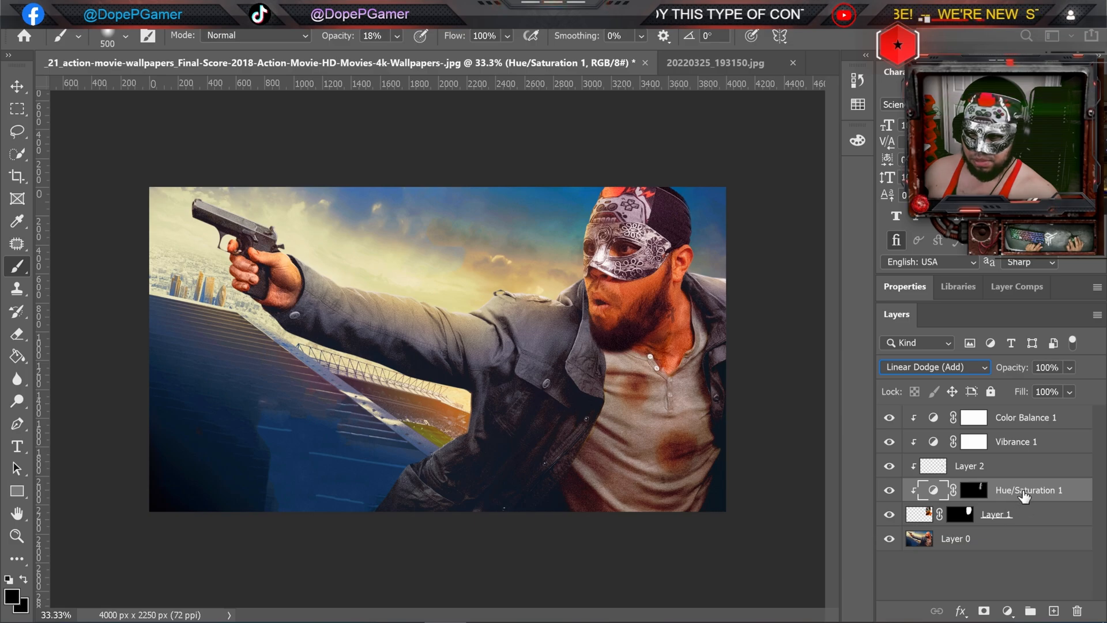
Step: Try duplicating the Hue/Saturation 1 layer and varying the copy's fill between 43% and 100%
{"action": "left_click_drag", "start_coordinate": [1025, 496], "coordinate": [1054, 611]}
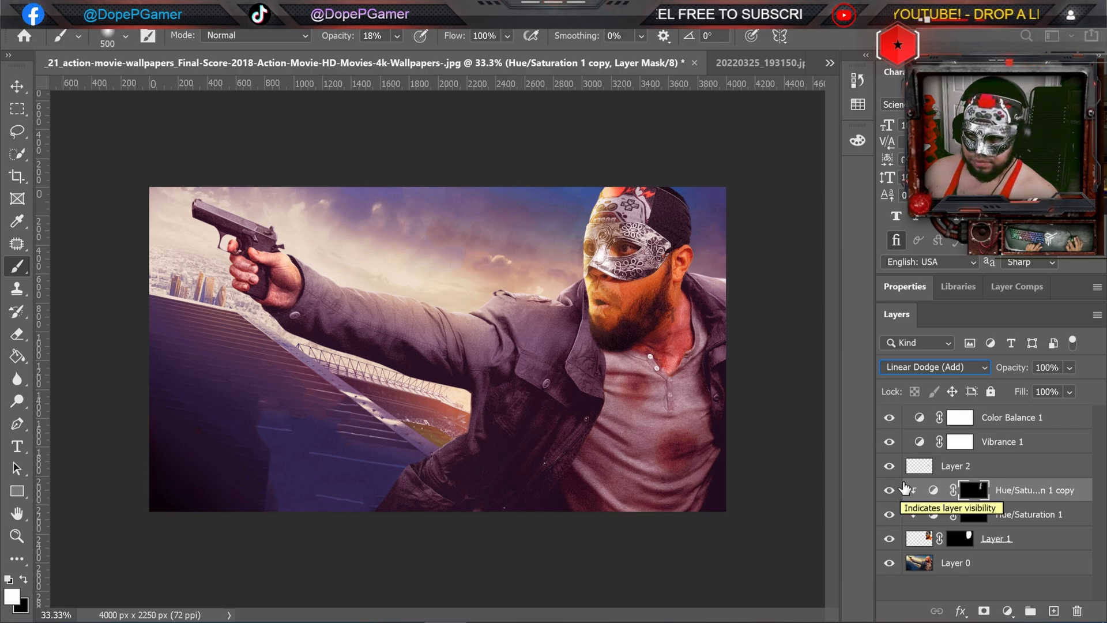
{"action": "left_click", "coordinate": [1069, 391]}
{"action": "left_click_drag", "start_coordinate": [1082, 407], "coordinate": [1049, 425]}
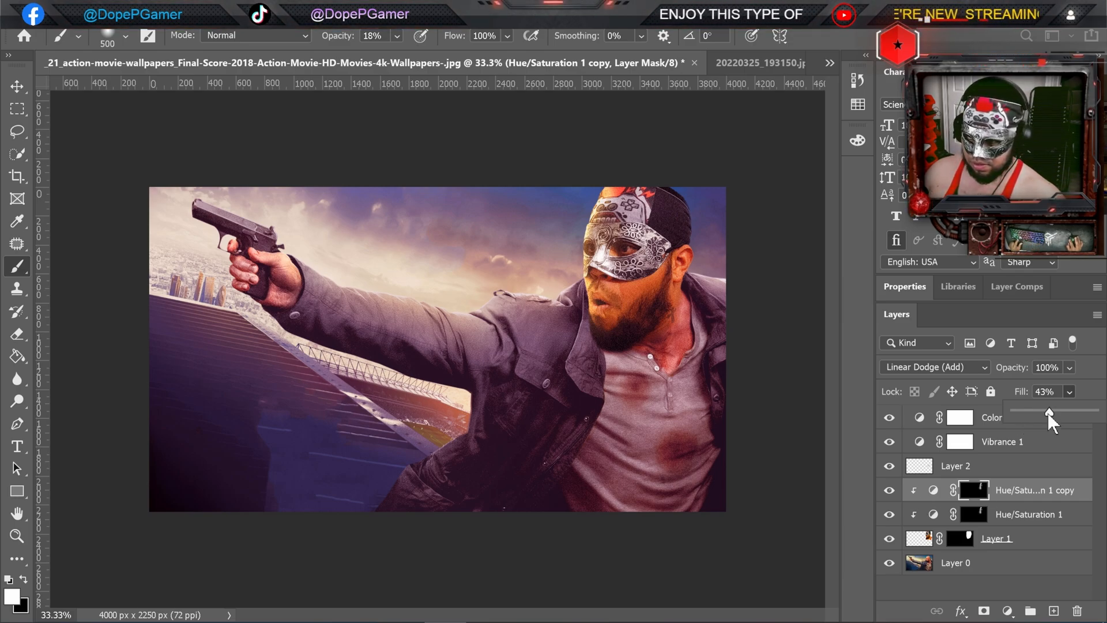
{"action": "left_click_drag", "start_coordinate": [1049, 412], "coordinate": [1094, 412]}
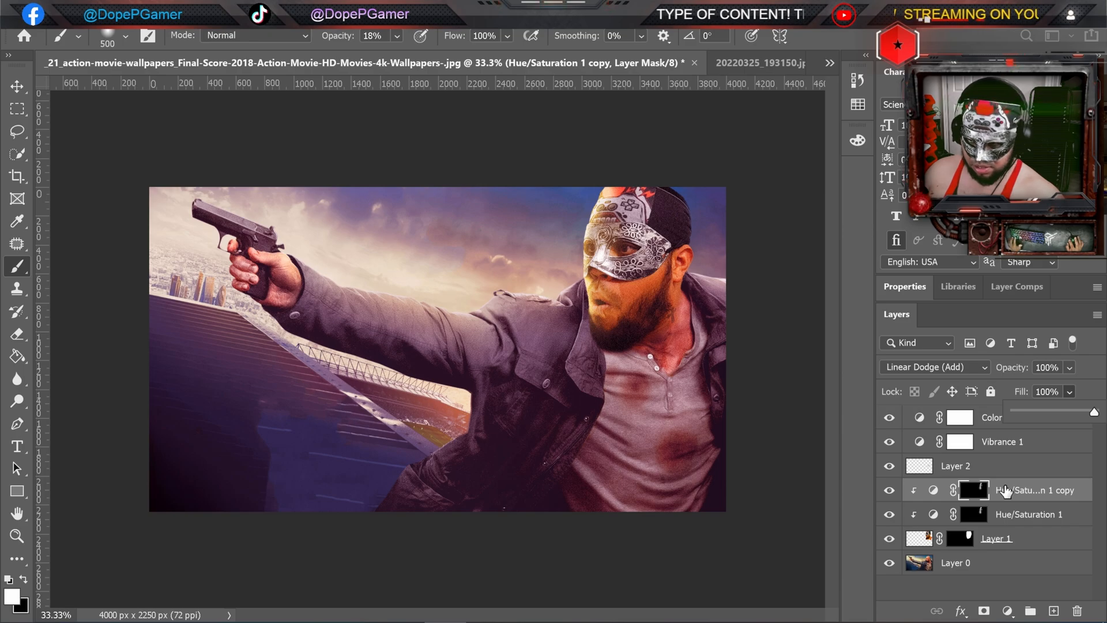
{"action": "left_click", "coordinate": [856, 474]}
{"action": "key", "text": "ctrl+z"}
{"action": "key", "text": "ctrl+z"}
{"action": "key", "text": "ctrl+z"}
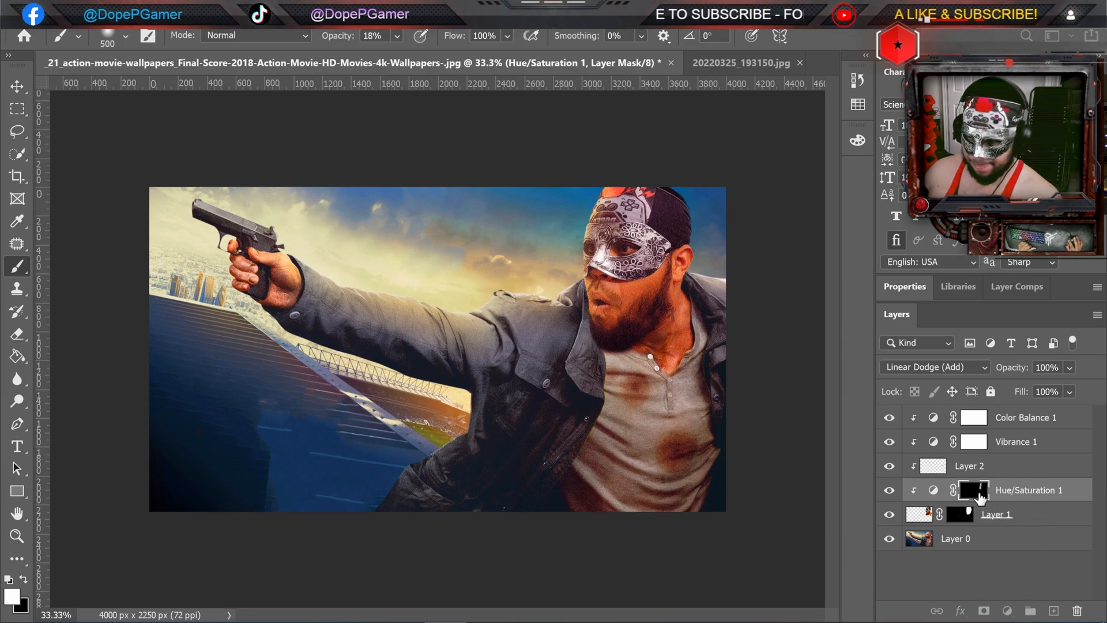
Step: Try moving a duplicate of Hue/Saturation 1 out of the clipping group to above the Color Balance 1 layer
{"action": "left_click_drag", "start_coordinate": [979, 499], "coordinate": [1059, 612]}
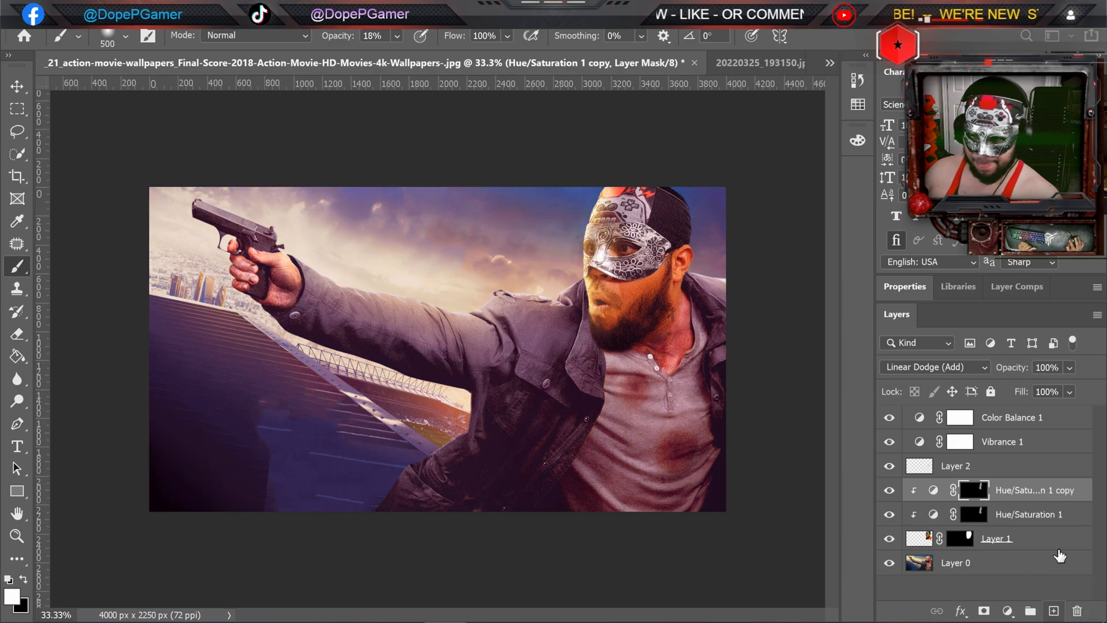
{"action": "left_click", "coordinate": [920, 498], "text": "alt"}
{"action": "left_click", "coordinate": [920, 495], "text": "alt"}
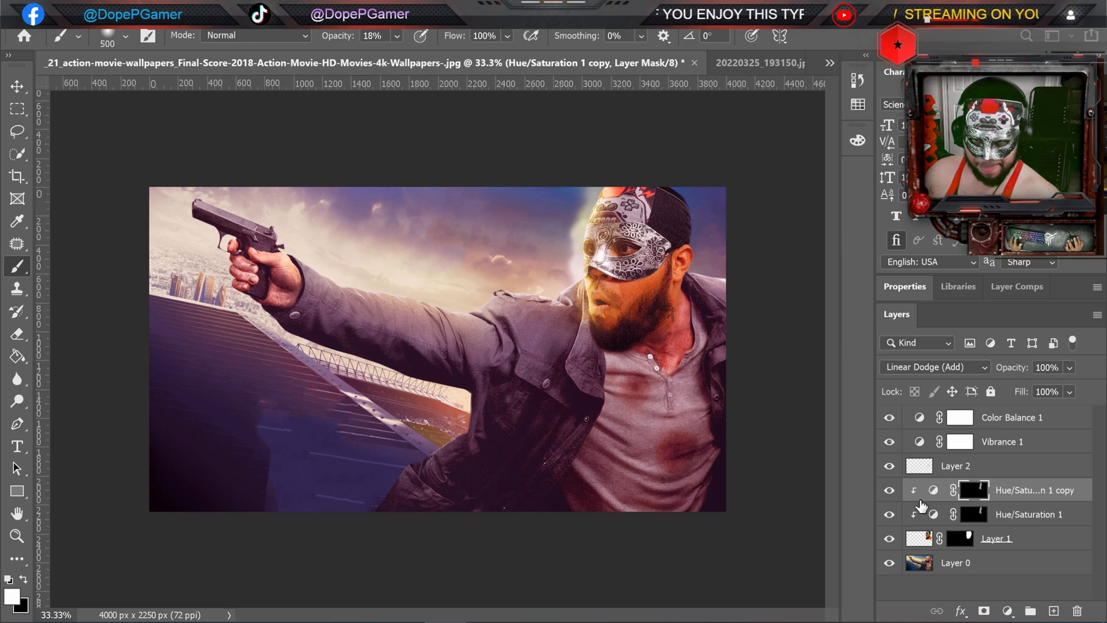
{"action": "left_click_drag", "start_coordinate": [1010, 490], "coordinate": [1016, 412]}
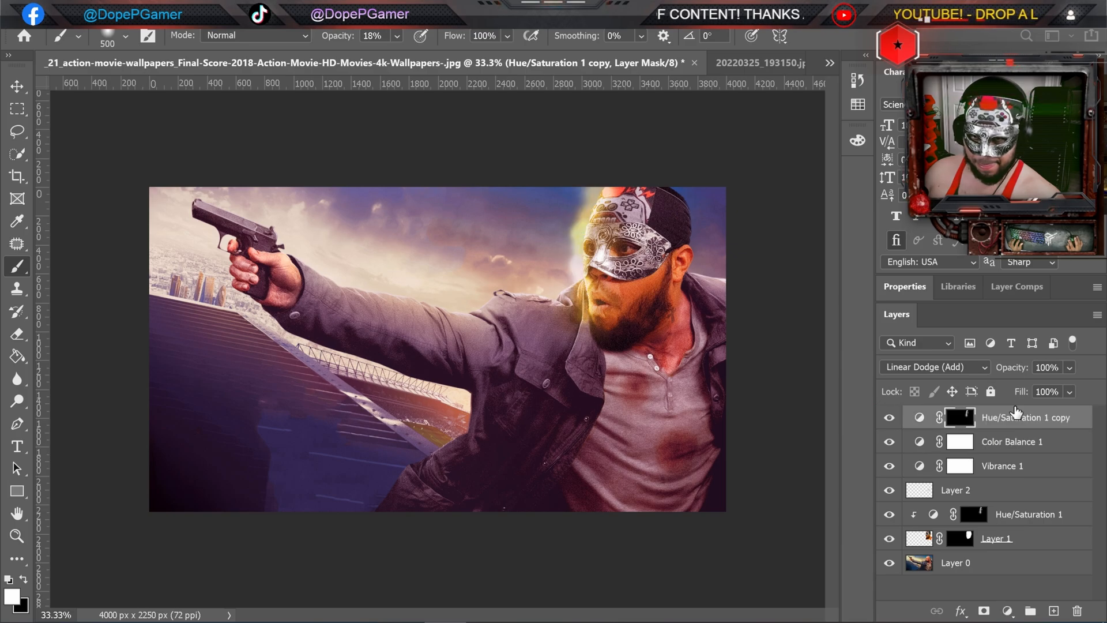
{"action": "key", "text": "ctrl+z"}
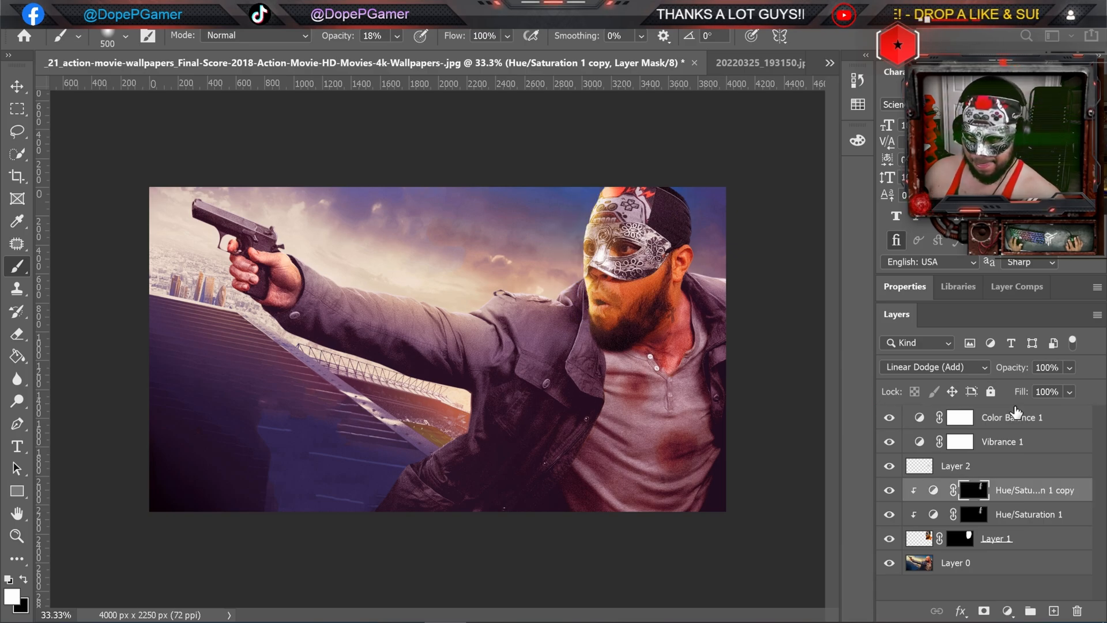
{"action": "key", "text": "ctrl+z"}
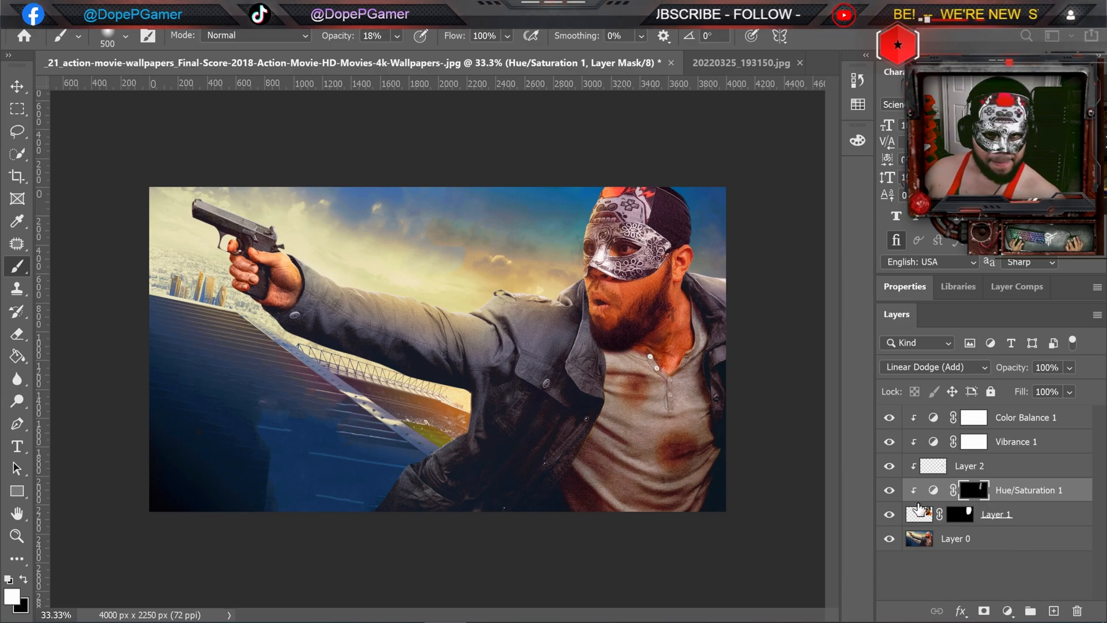
Step: Duplicate the Hue/Saturation 1 layer and paint over the jacket area on the copy's mask with the brush opacity raised to 100%
{"action": "left_click_drag", "start_coordinate": [1030, 495], "coordinate": [1055, 610]}
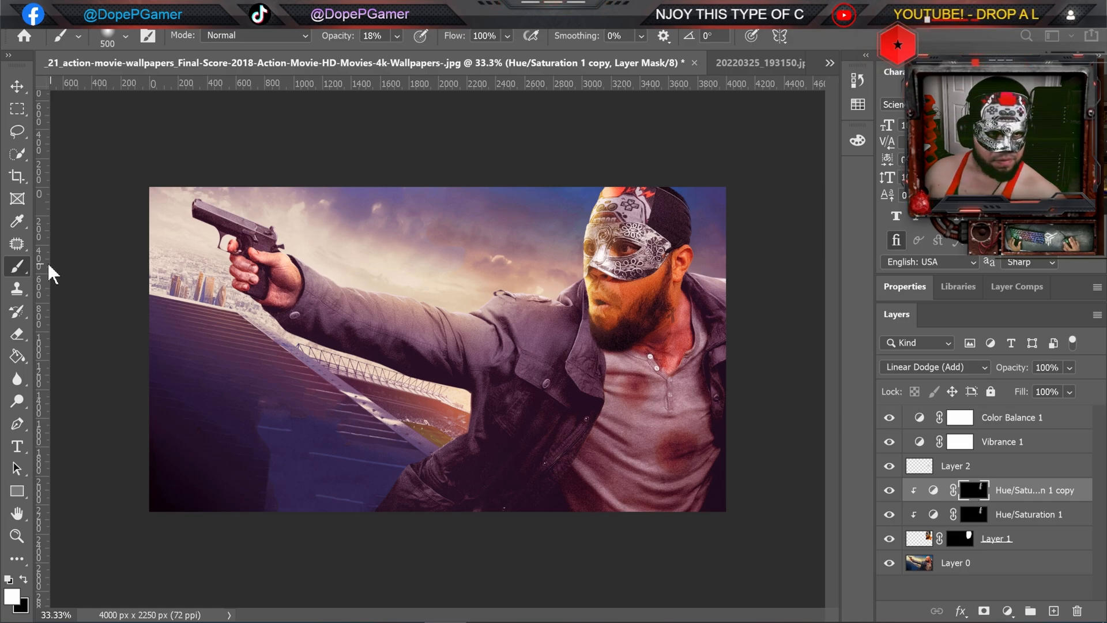
{"action": "mouse_move", "coordinate": [339, 260]}
{"action": "left_mouse_down"}
{"action": "mouse_move", "coordinate": [362, 293]}
{"action": "mouse_move", "coordinate": [394, 297]}
{"action": "left_mouse_up"}
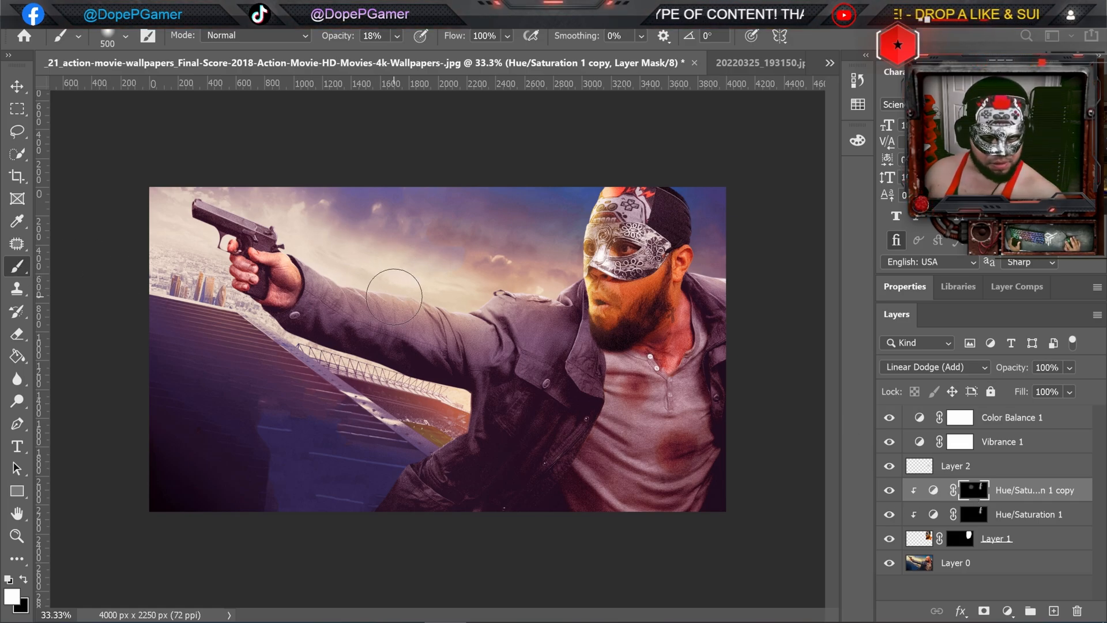
{"action": "key", "text": "x"}
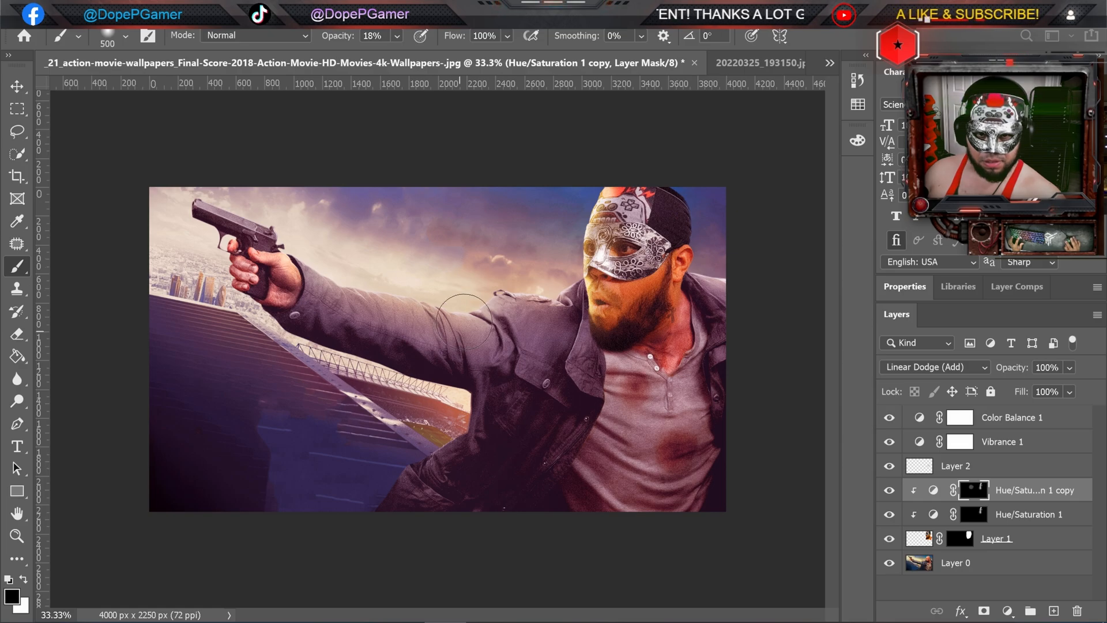
{"action": "left_click", "coordinate": [397, 35]}
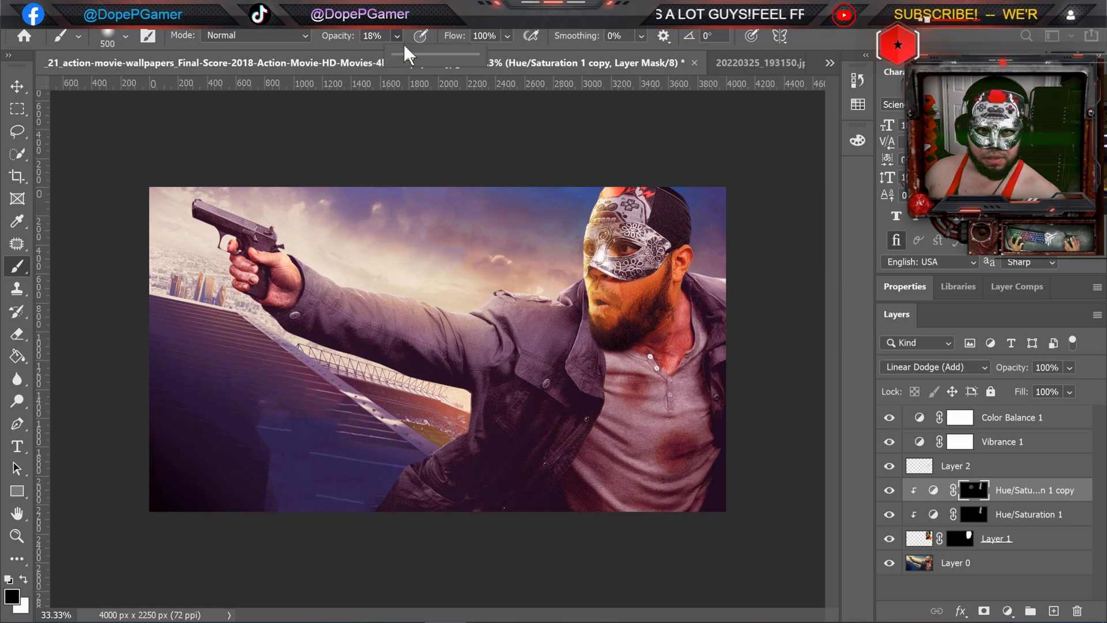
{"action": "left_click", "coordinate": [437, 326]}
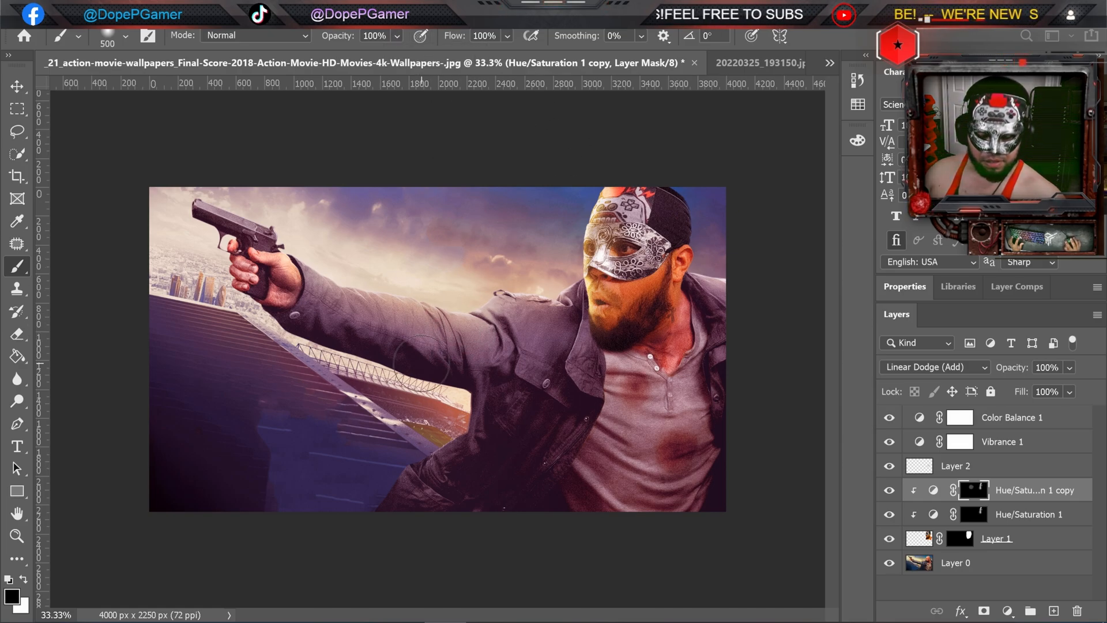
{"action": "mouse_move", "coordinate": [348, 400]}
{"action": "left_mouse_down"}
{"action": "mouse_move", "coordinate": [412, 403]}
{"action": "mouse_move", "coordinate": [453, 426]}
{"action": "mouse_move", "coordinate": [491, 361]}
{"action": "mouse_move", "coordinate": [543, 366]}
{"action": "left_mouse_up"}
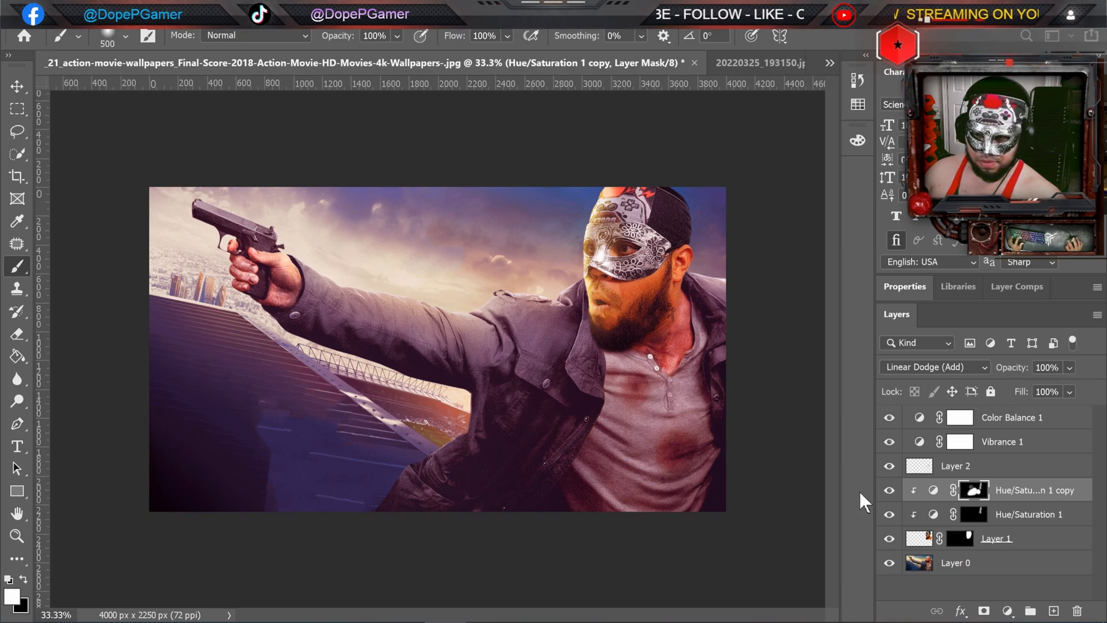
Step: Compare the head with and without the Hue/Saturation 1 copy by toggling its visibility
{"action": "left_click", "coordinate": [887, 492]}
{"action": "left_click", "coordinate": [887, 492]}
{"action": "left_click", "coordinate": [888, 492]}
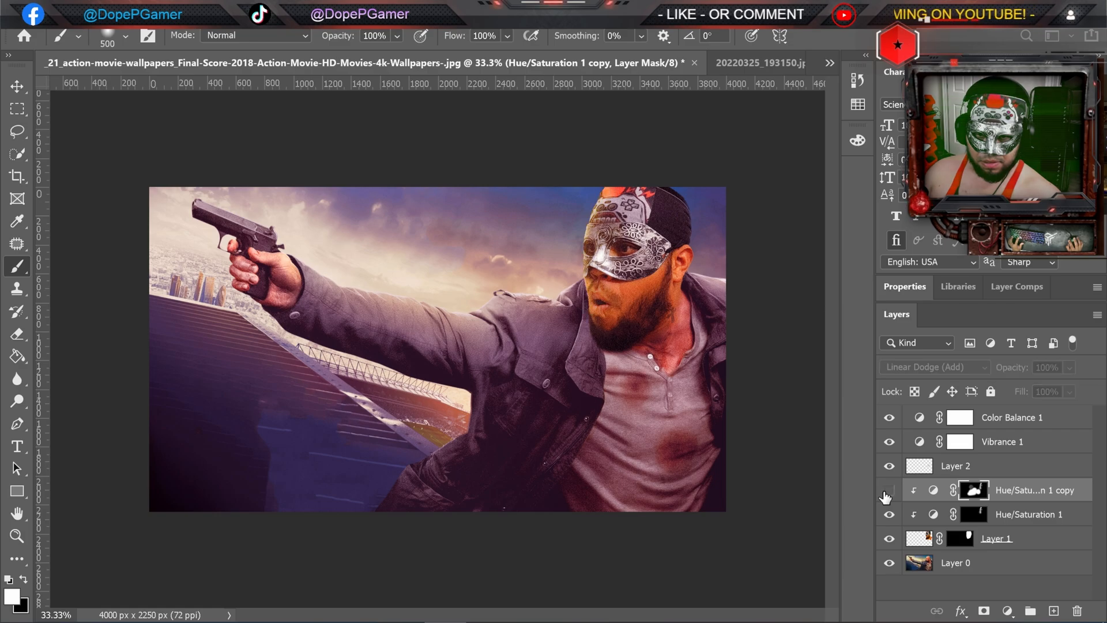
{"action": "left_click", "coordinate": [887, 491]}
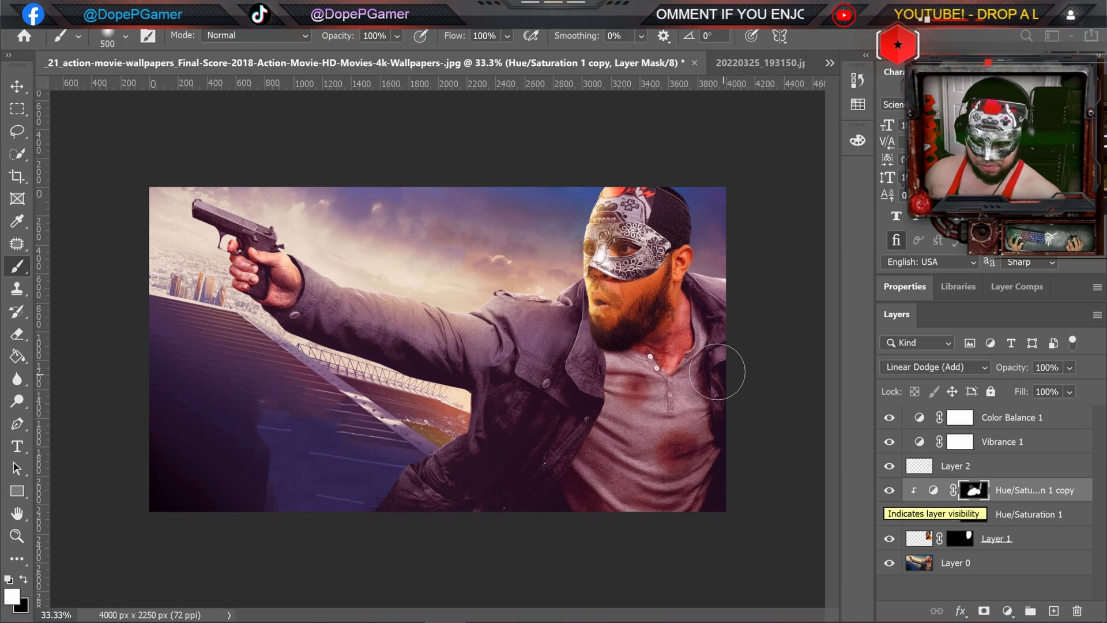
Step: Paint black over part of the white area on the Hue/Saturation 1 copy's mask and check the layer hidden and shown
{"action": "key", "text": "x"}
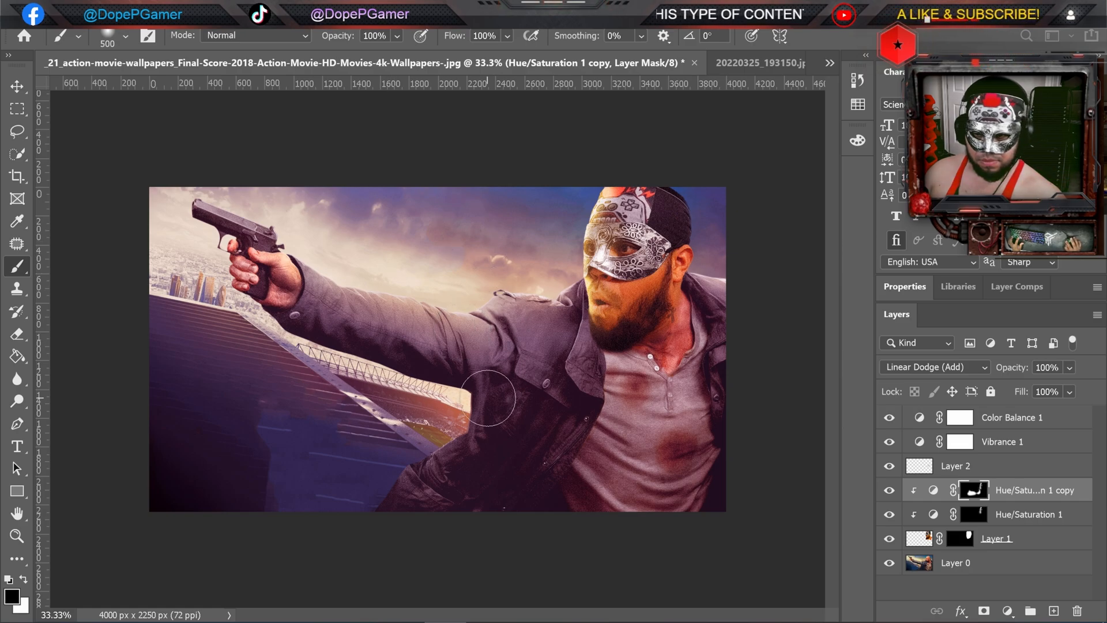
{"action": "left_click", "coordinate": [890, 493]}
{"action": "left_click", "coordinate": [890, 494]}
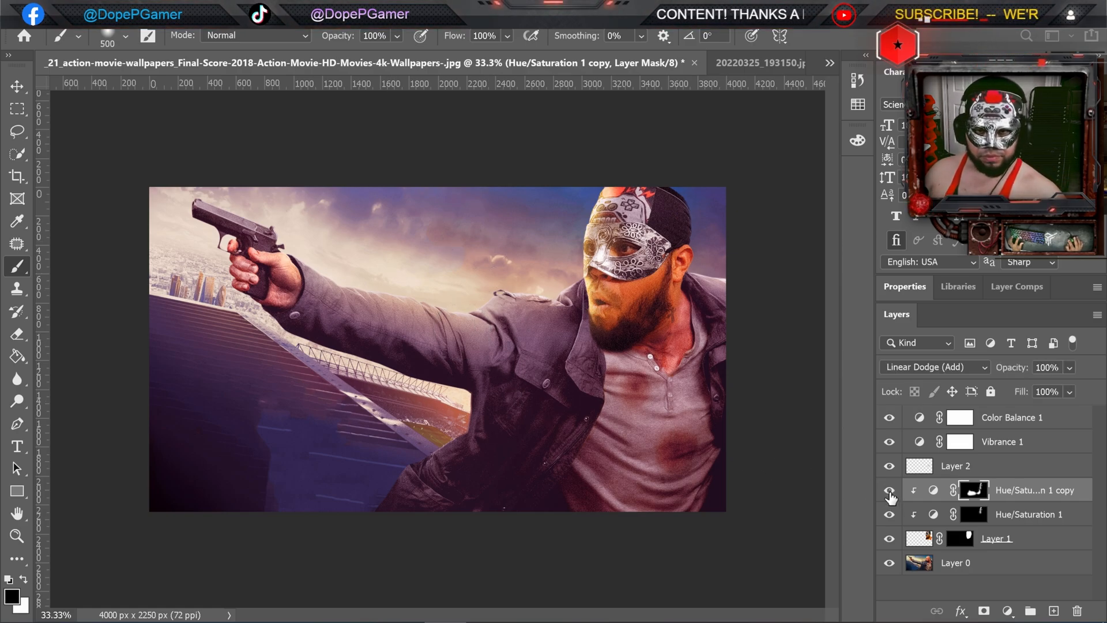
{"action": "left_click", "coordinate": [890, 494]}
{"action": "left_click", "coordinate": [890, 492]}
Step: Set the fill of the Hue/Saturation 1 copy to 21%
{"action": "left_click", "coordinate": [1068, 392]}
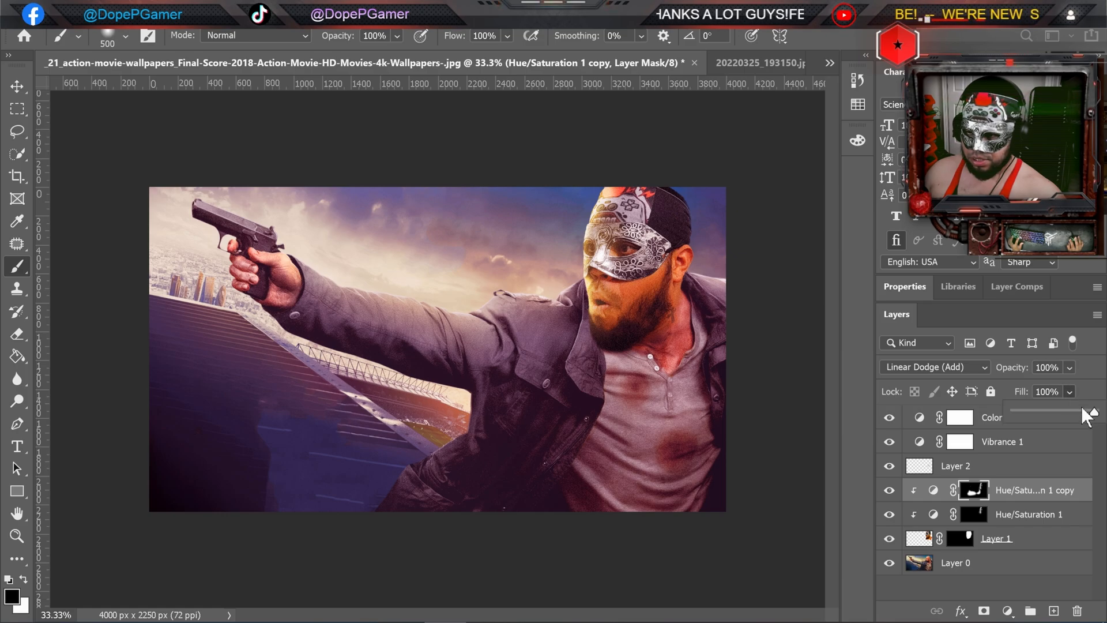
{"action": "mouse_move", "coordinate": [1057, 420]}
{"action": "left_mouse_down"}
{"action": "mouse_move", "coordinate": [994, 424]}
{"action": "mouse_move", "coordinate": [1053, 430]}
{"action": "left_mouse_up"}
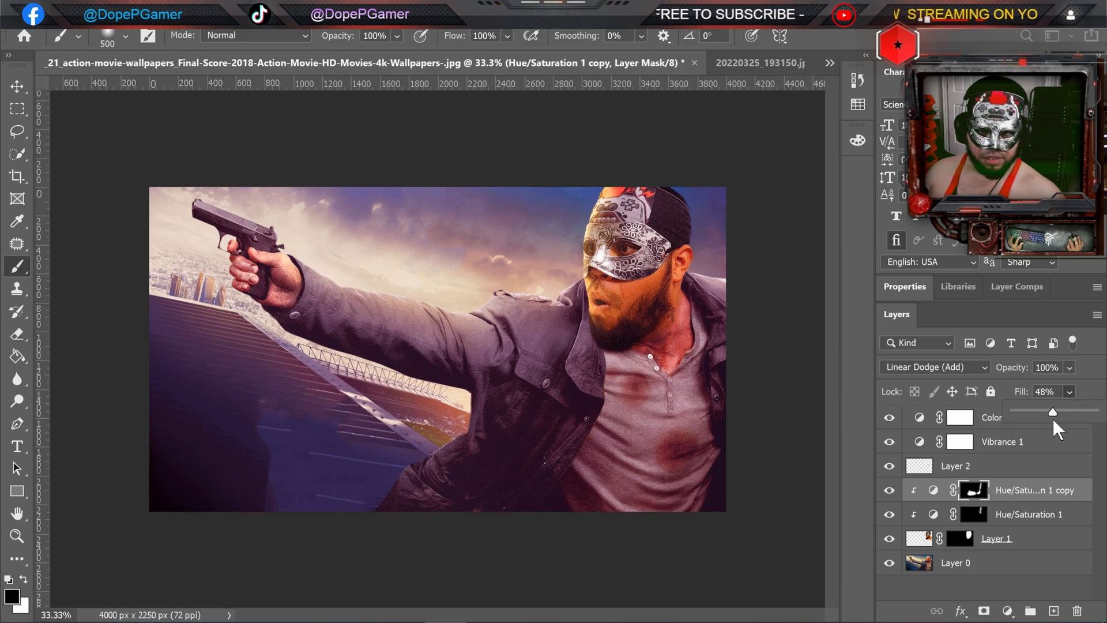
{"action": "mouse_move", "coordinate": [1017, 424]}
{"action": "left_mouse_down"}
{"action": "mouse_move", "coordinate": [1007, 425]}
{"action": "mouse_move", "coordinate": [1031, 425]}
{"action": "left_mouse_up"}
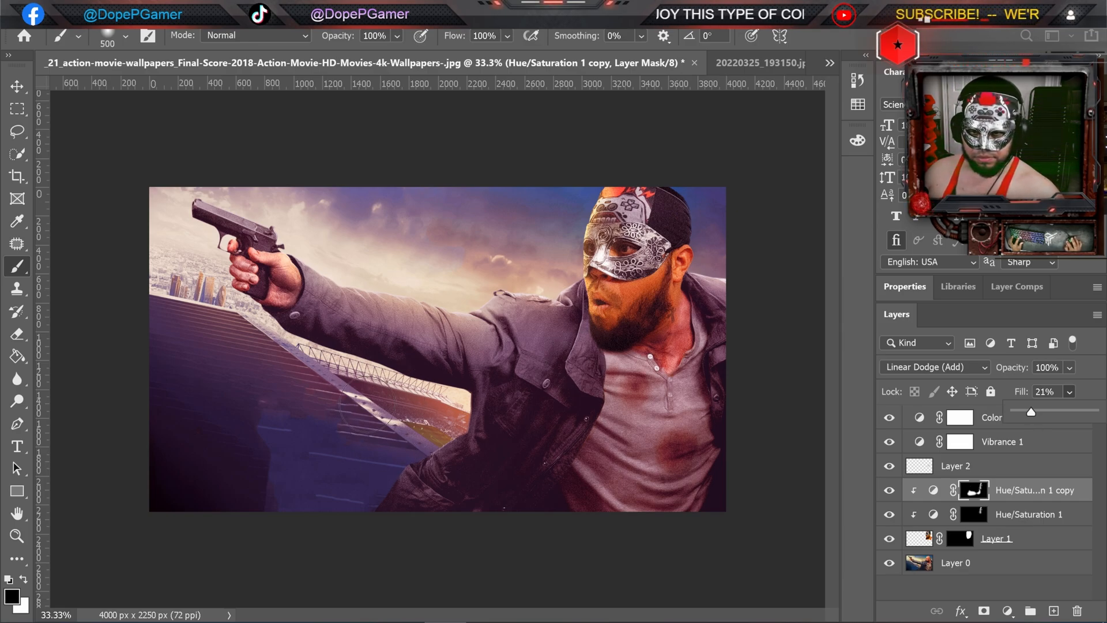
Step: Compare the face lighting with the Hue/Saturation 1 layer and its copy hidden and shown
{"action": "left_click", "coordinate": [890, 492]}
{"action": "left_click", "coordinate": [890, 491]}
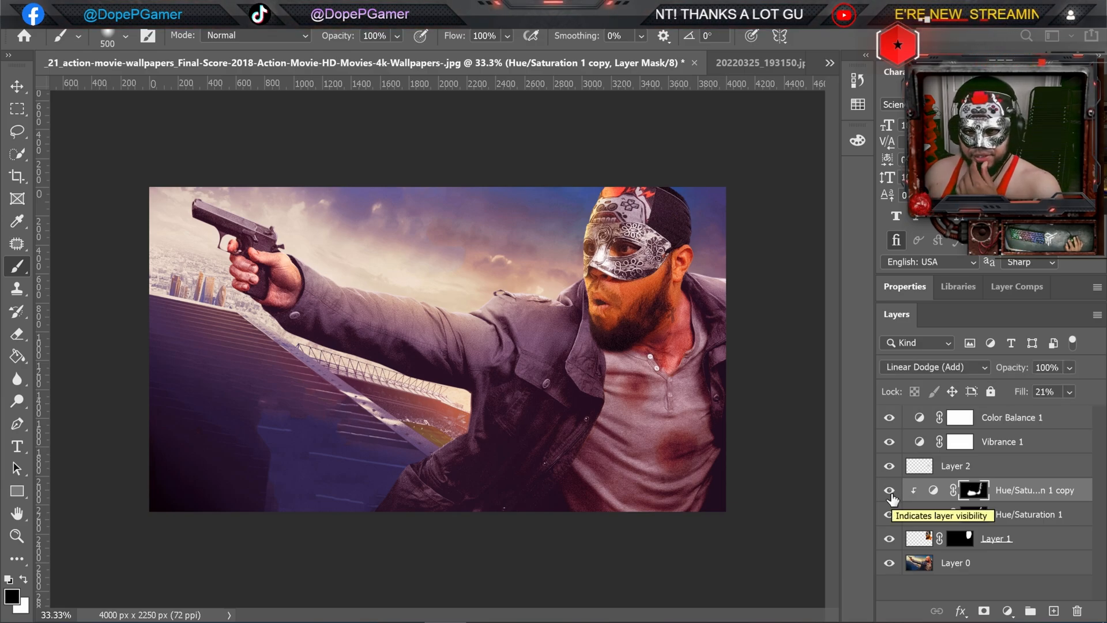
{"action": "left_click", "coordinate": [890, 491]}
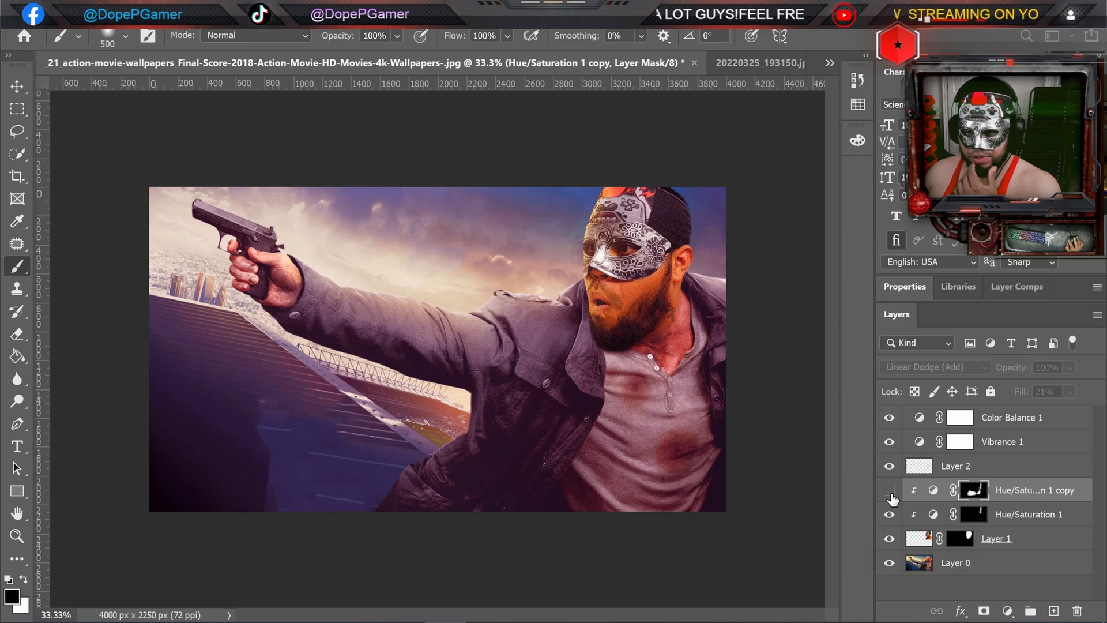
{"action": "left_click", "coordinate": [890, 516]}
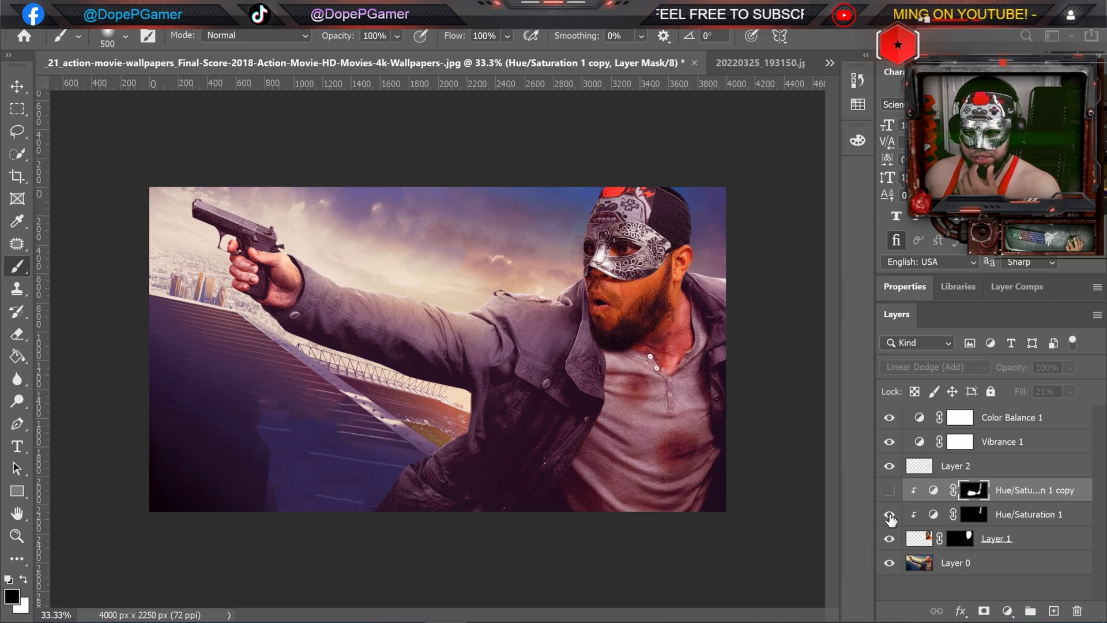
{"action": "left_click", "coordinate": [890, 491]}
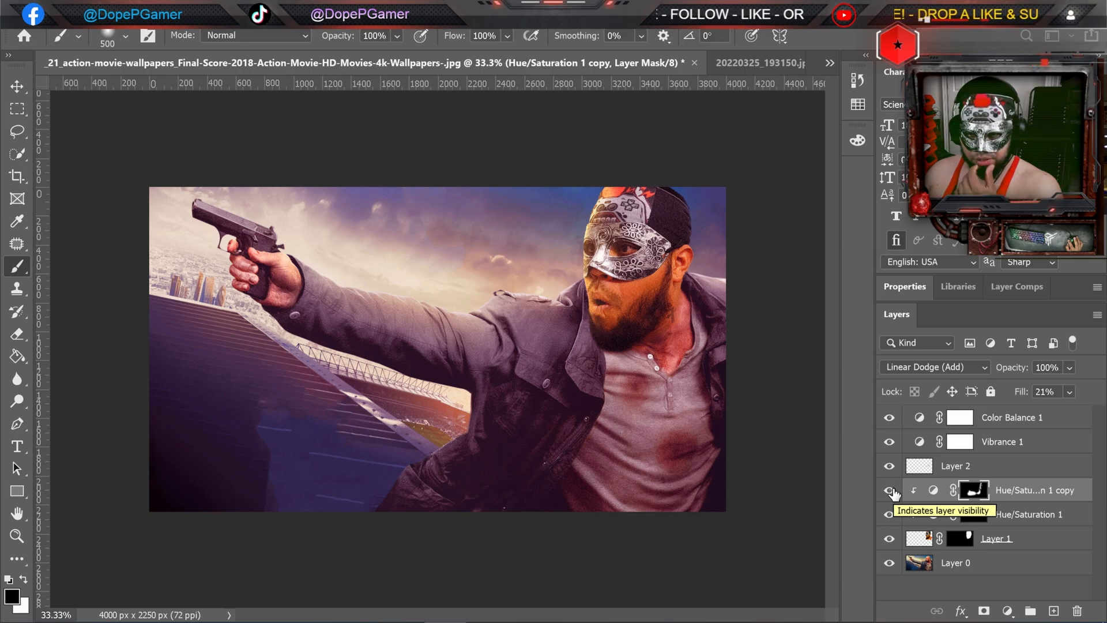
{"action": "left_click", "coordinate": [892, 491]}
{"action": "left_click", "coordinate": [892, 491]}
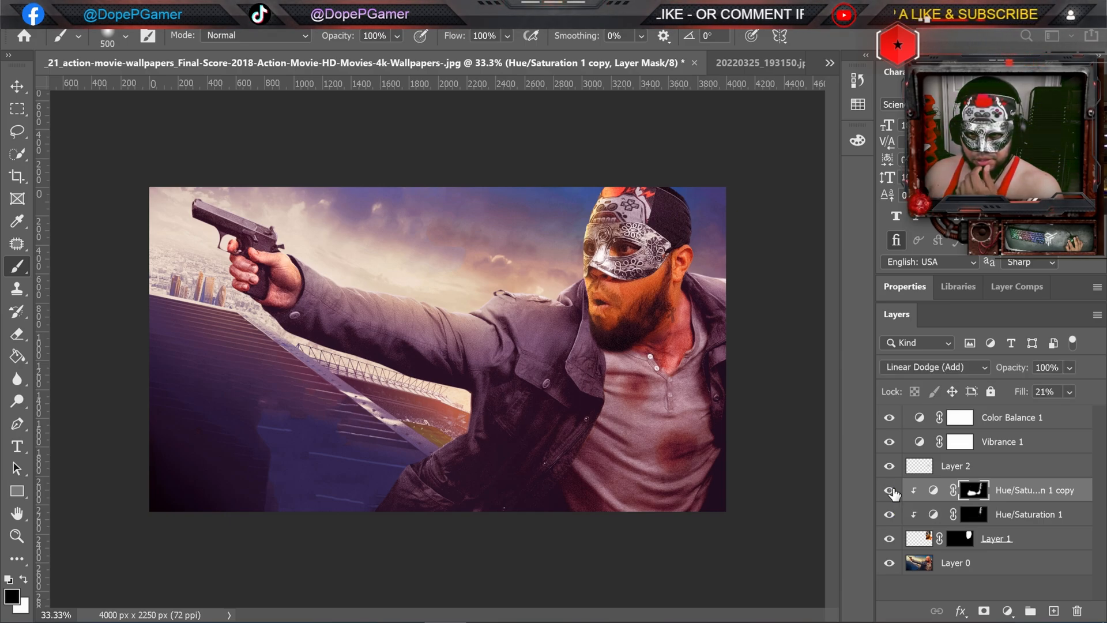
Step: Add a Color Balance adjustment clipped to Layer 1 and shift the head's orange tones toward red and magenta
{"action": "left_click", "coordinate": [931, 545]}
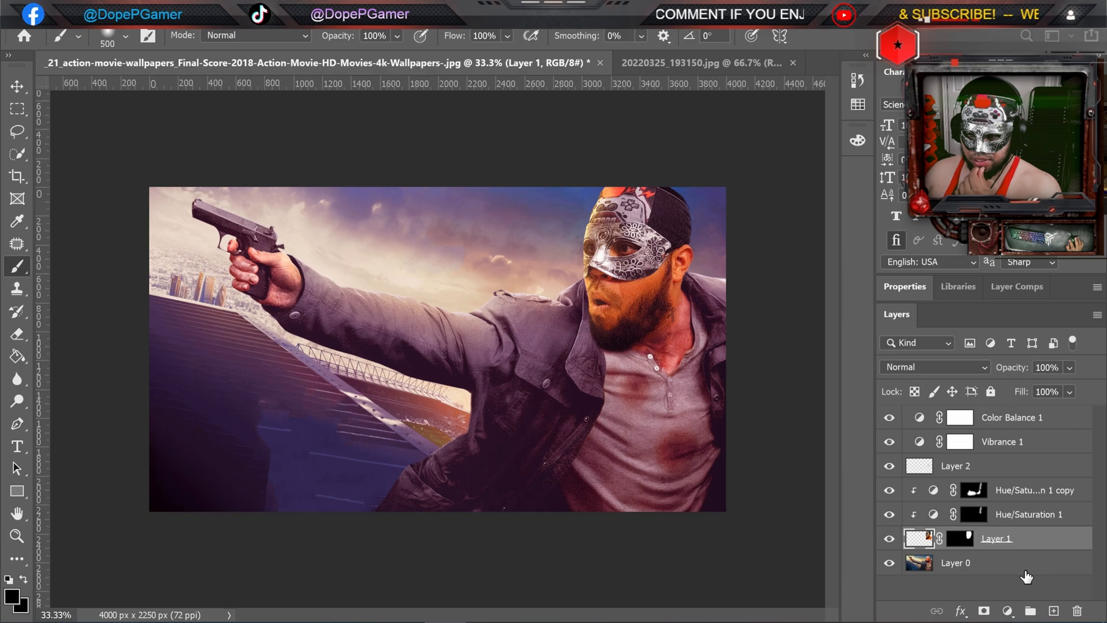
{"action": "left_click", "coordinate": [1008, 610]}
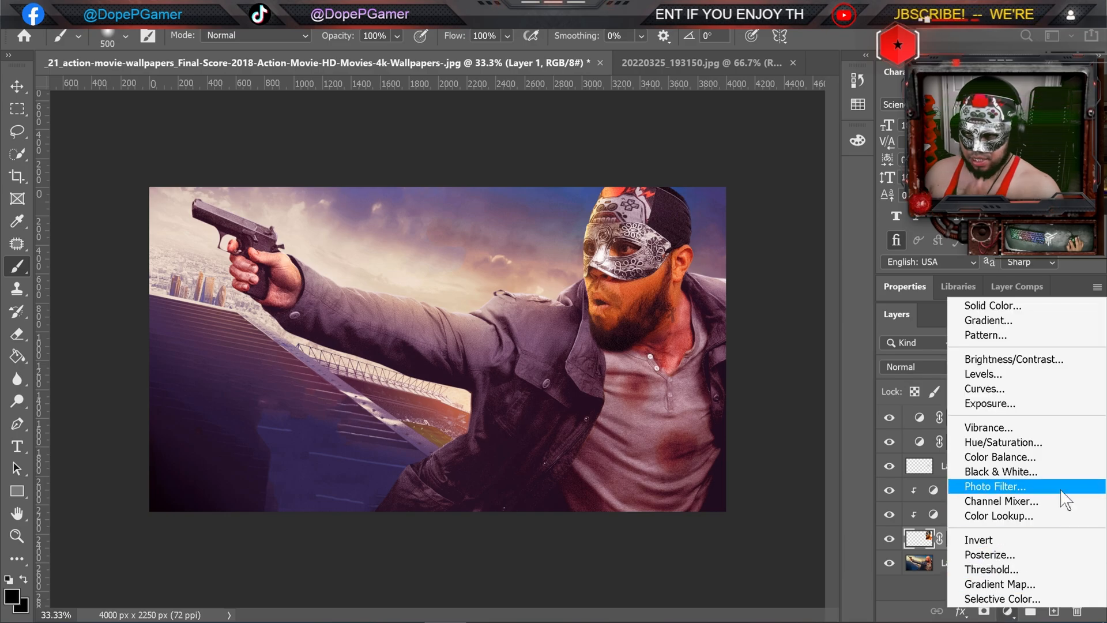
{"action": "left_click", "coordinate": [1027, 458]}
{"action": "left_click_drag", "start_coordinate": [962, 439], "coordinate": [973, 382]}
{"action": "left_click", "coordinate": [903, 609]}
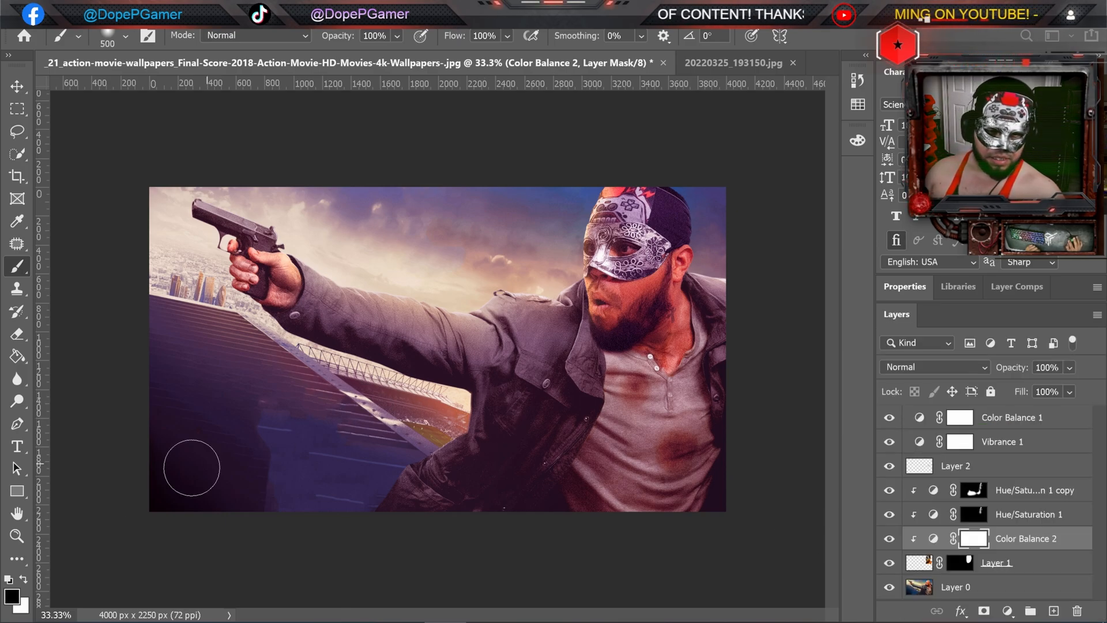
{"action": "left_click", "coordinate": [17, 537]}
{"action": "right_click", "coordinate": [501, 356]}
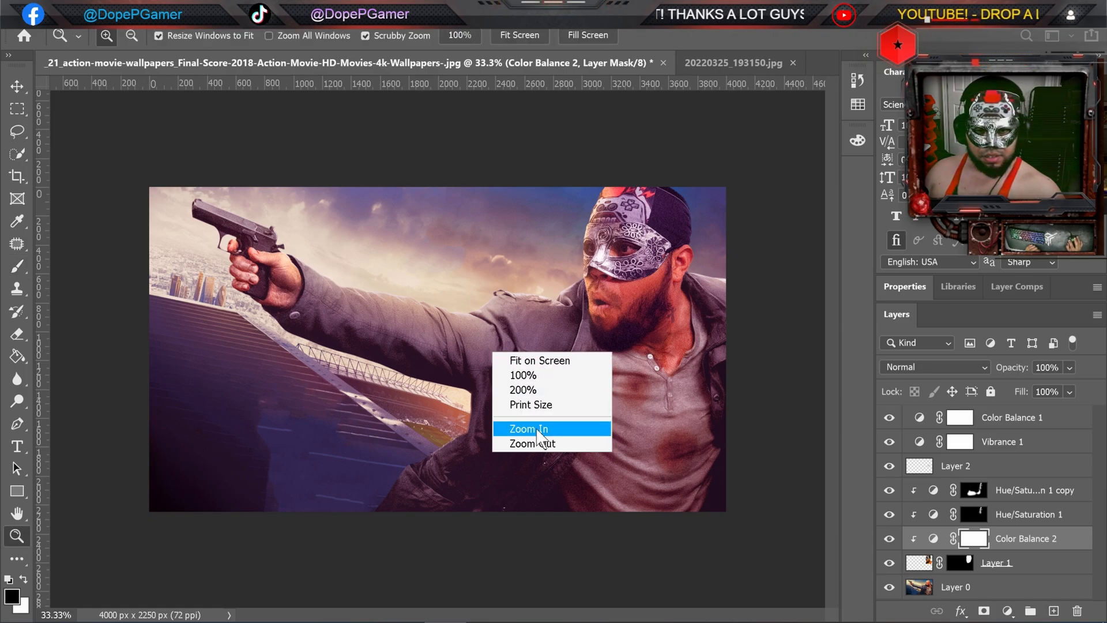
{"action": "left_click", "coordinate": [538, 437]}
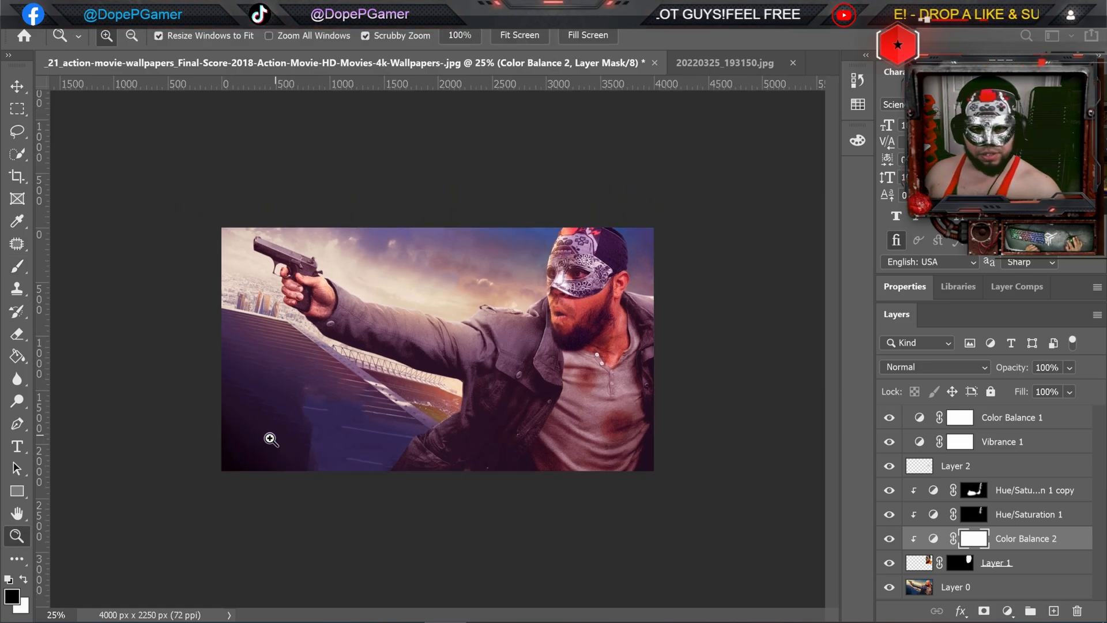
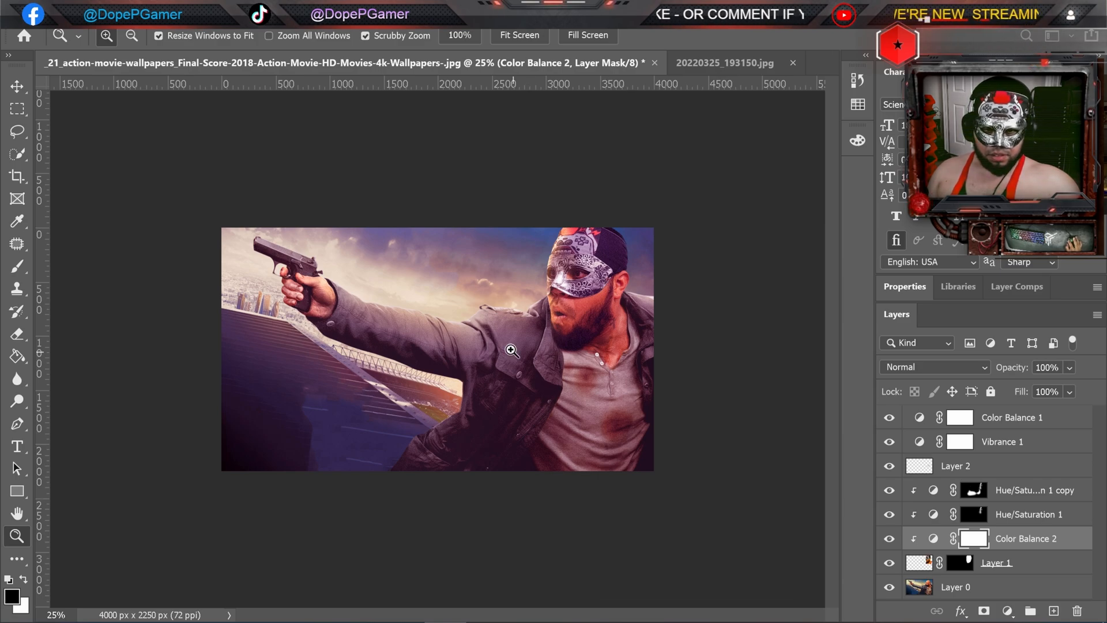
{"action": "left_click", "coordinate": [499, 332]}
Step: Add a bright yellow Solid Color fill above Color Balance 1 and set its blend mode to Soft Light
{"action": "left_click", "coordinate": [1023, 420]}
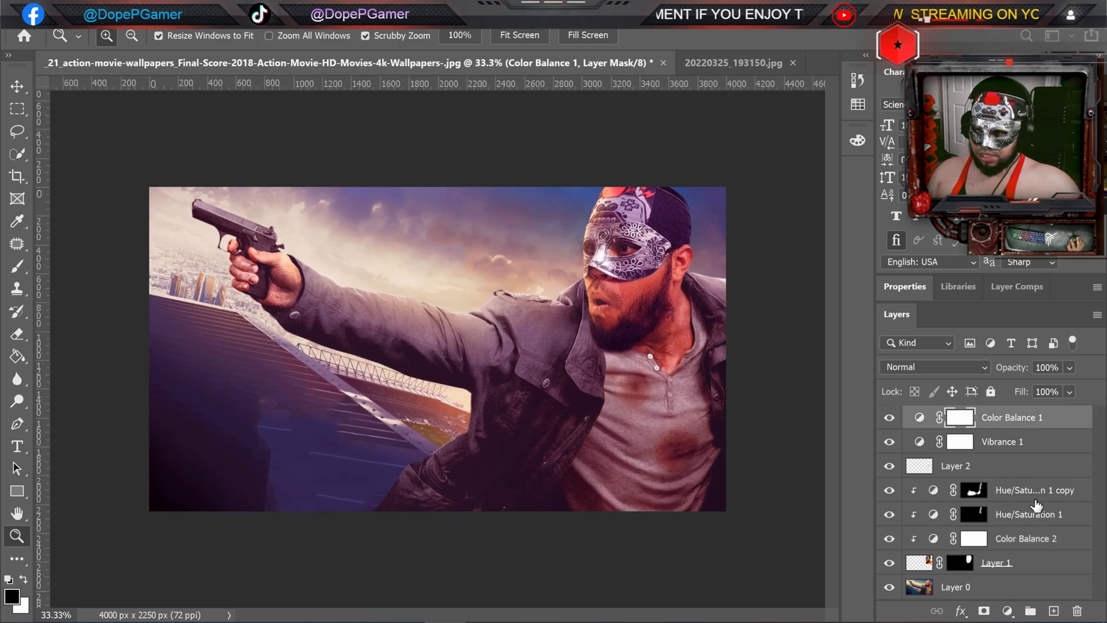
{"action": "left_click", "coordinate": [1009, 610]}
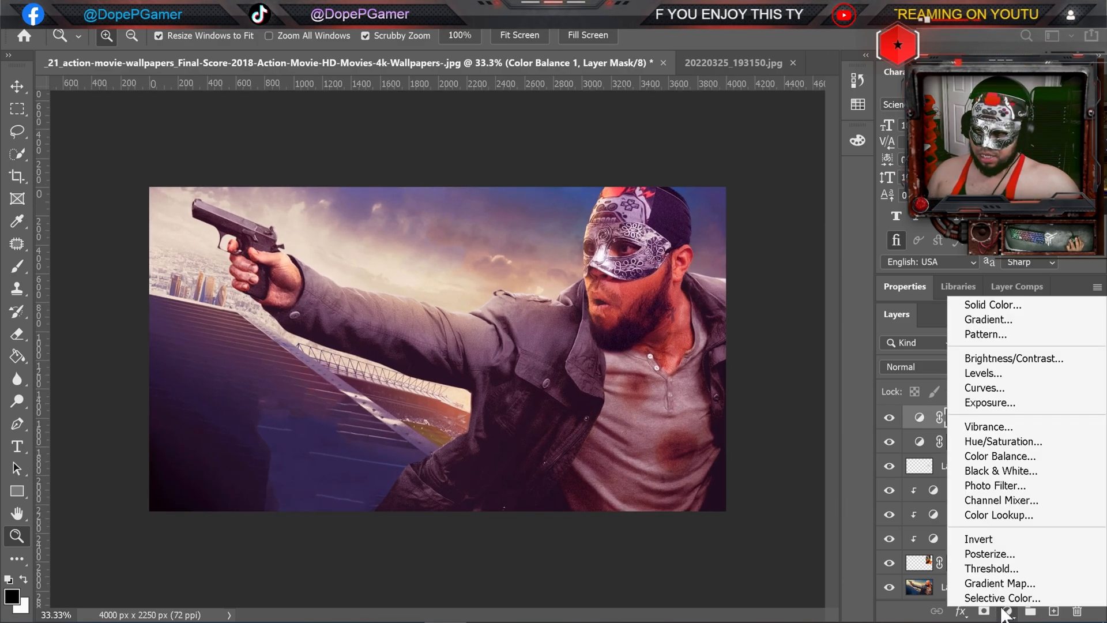
{"action": "left_click", "coordinate": [976, 299]}
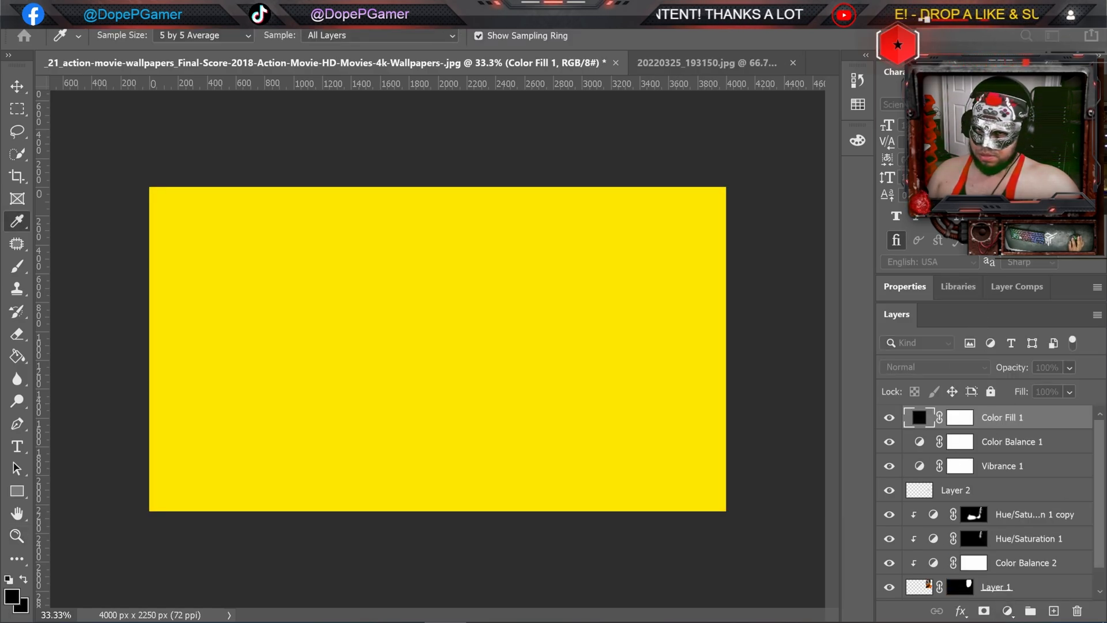
{"action": "key", "text": "Return"}
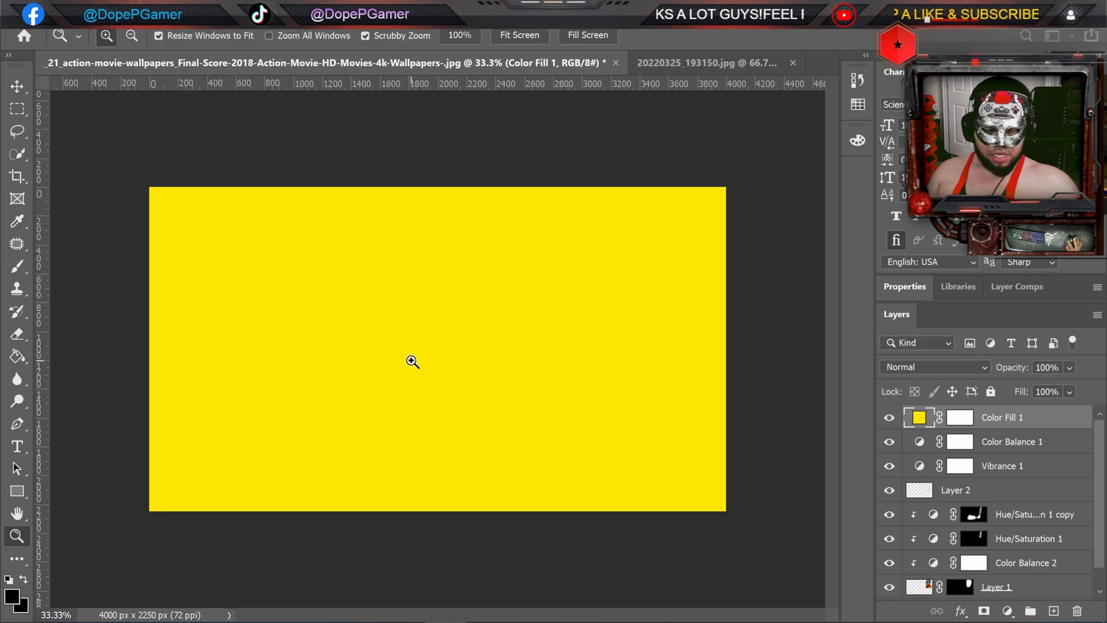
{"action": "left_click", "coordinate": [972, 368]}
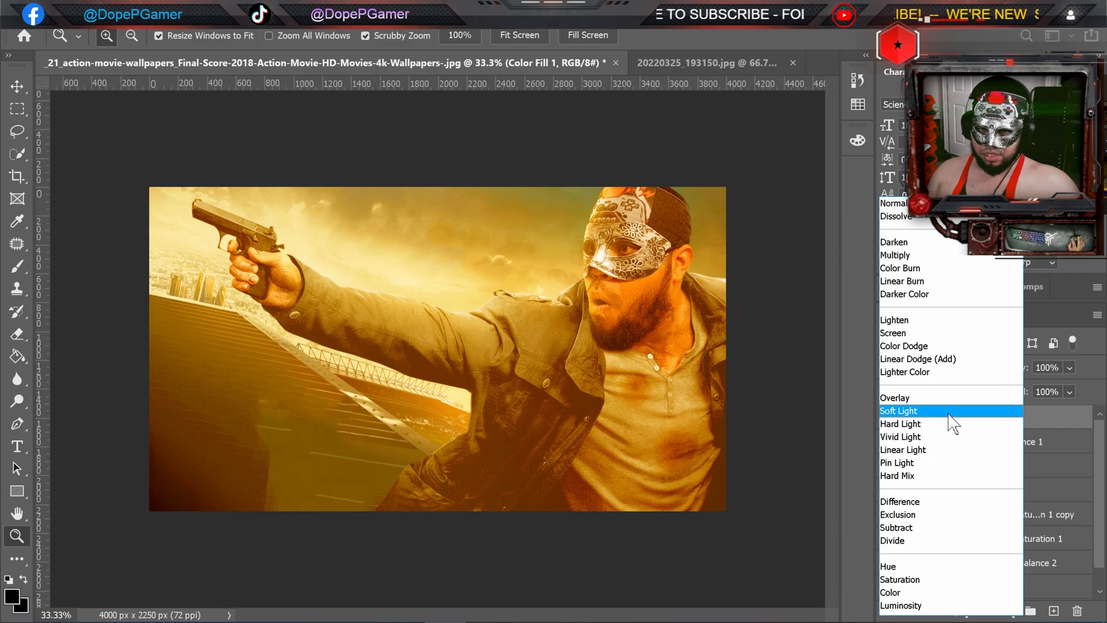
{"action": "left_click", "coordinate": [950, 411]}
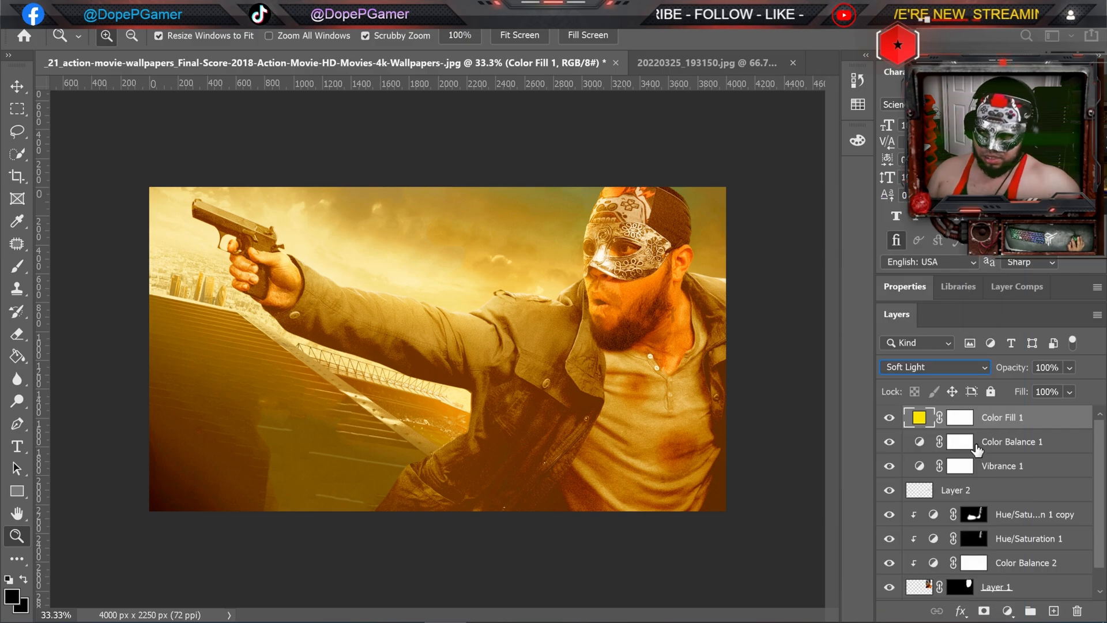
Step: Invert the yellow fill's layer mask to black and set the brush to 40% opacity and size 1000
{"action": "left_click", "coordinate": [960, 417]}
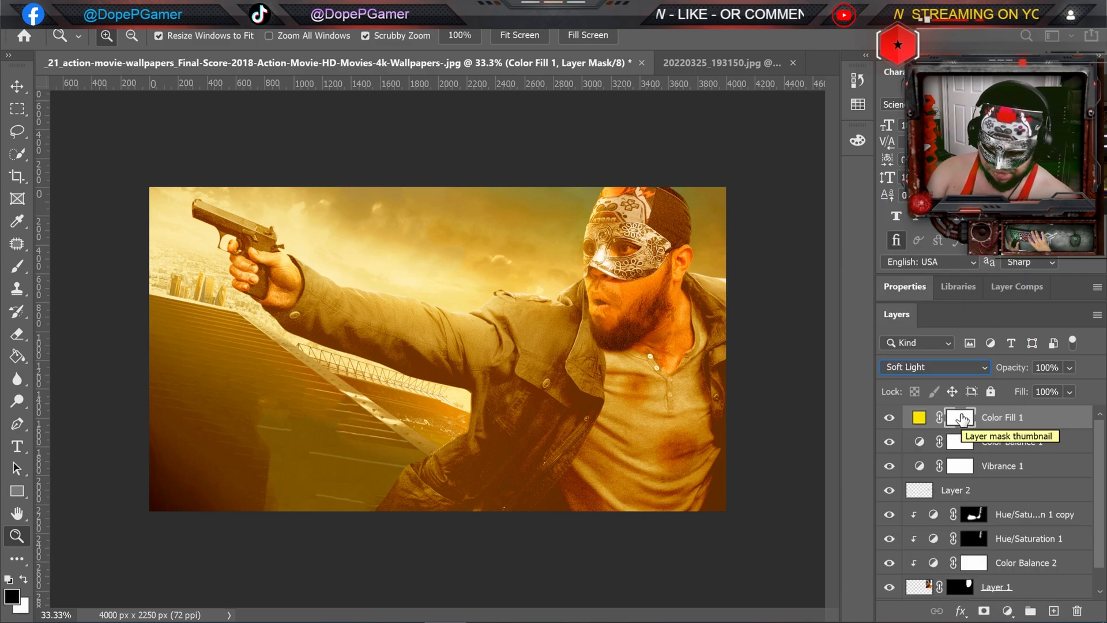
{"action": "key", "text": "ctrl+i"}
{"action": "left_click", "coordinate": [17, 266]}
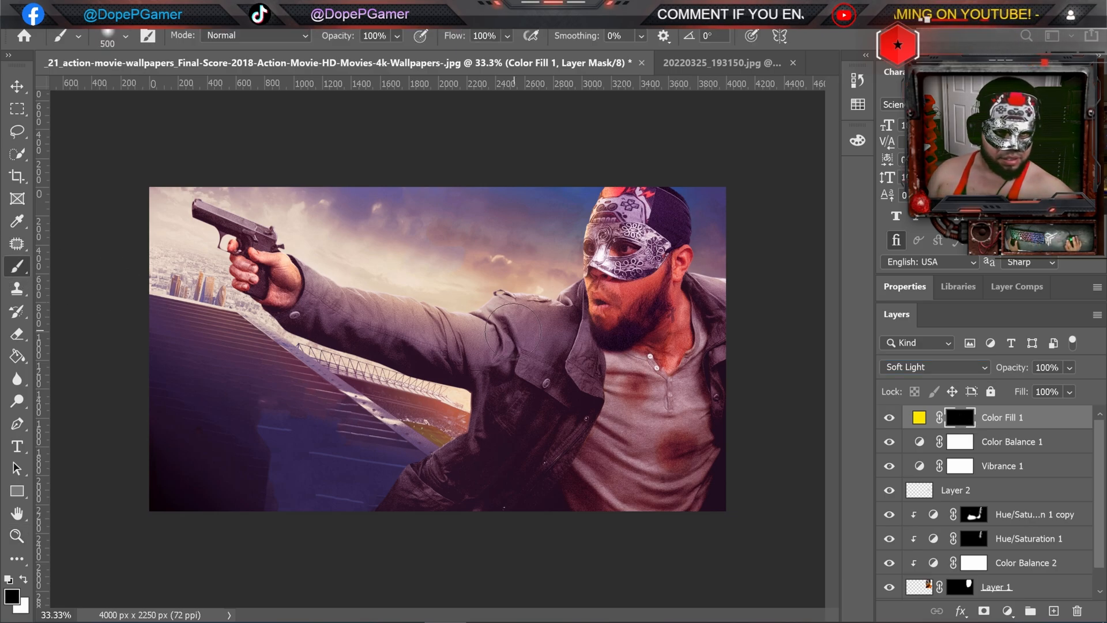
{"action": "left_click", "coordinate": [397, 37]}
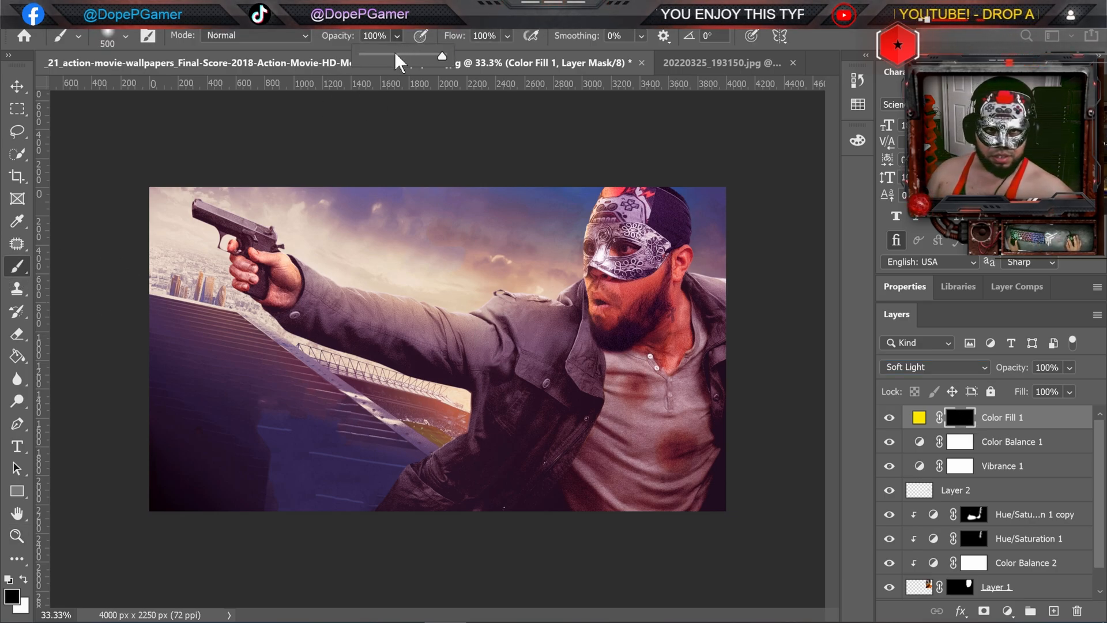
{"action": "left_click", "coordinate": [855, 293]}
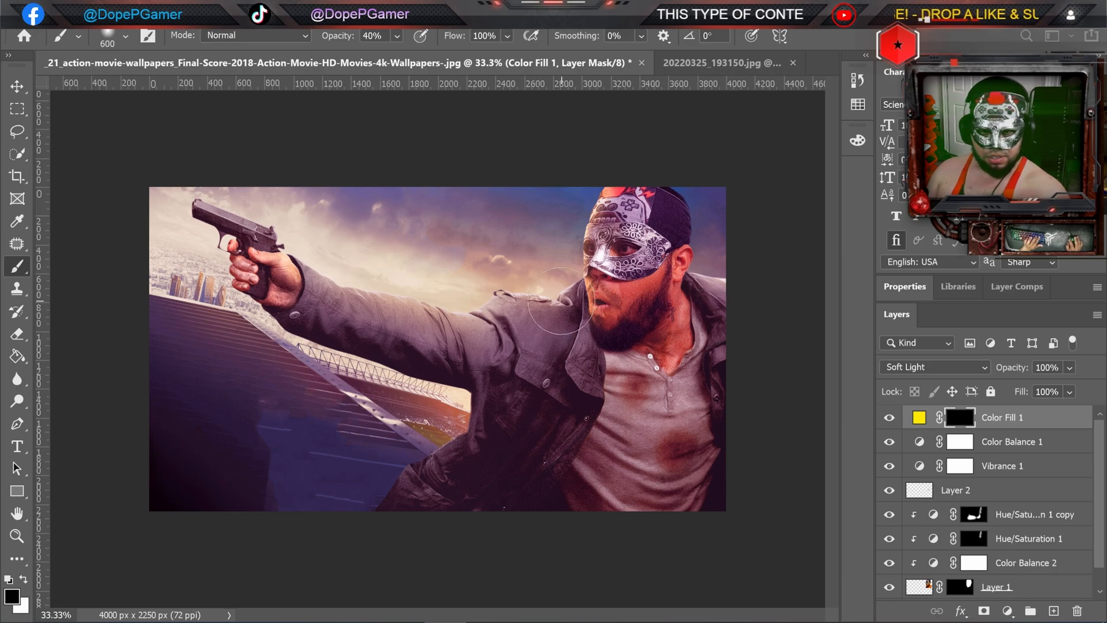
{"action": "key", "text": "bracketright"}
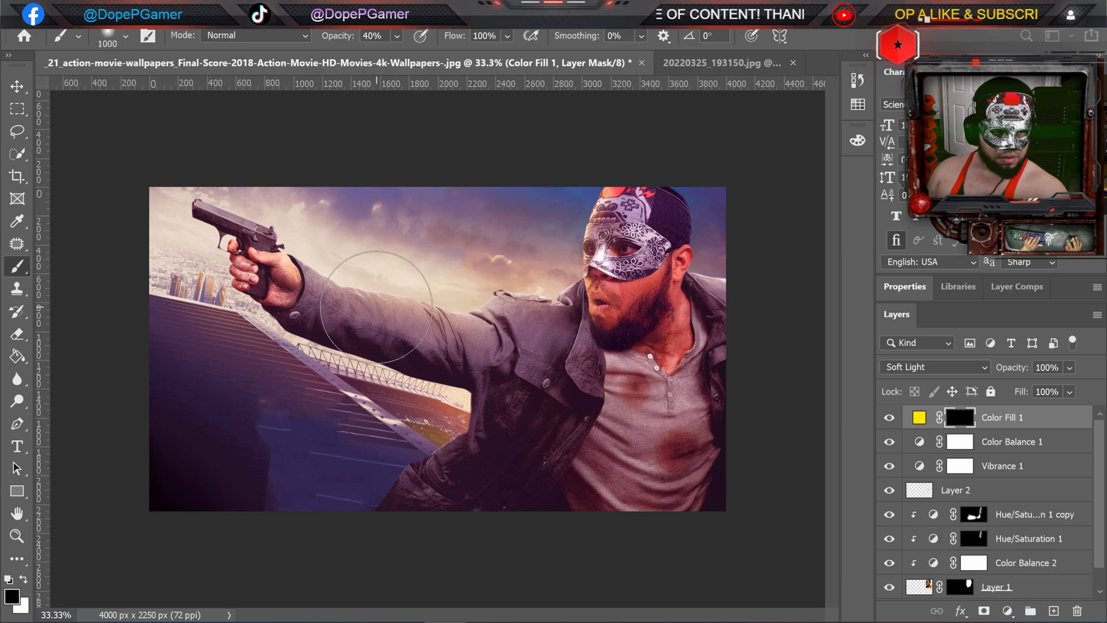
Step: Paint white on the yellow fill's mask over the sky above the outstretched arm and shoulder, with brush sizes 1000 to 1300
{"action": "left_click", "coordinate": [323, 245]}
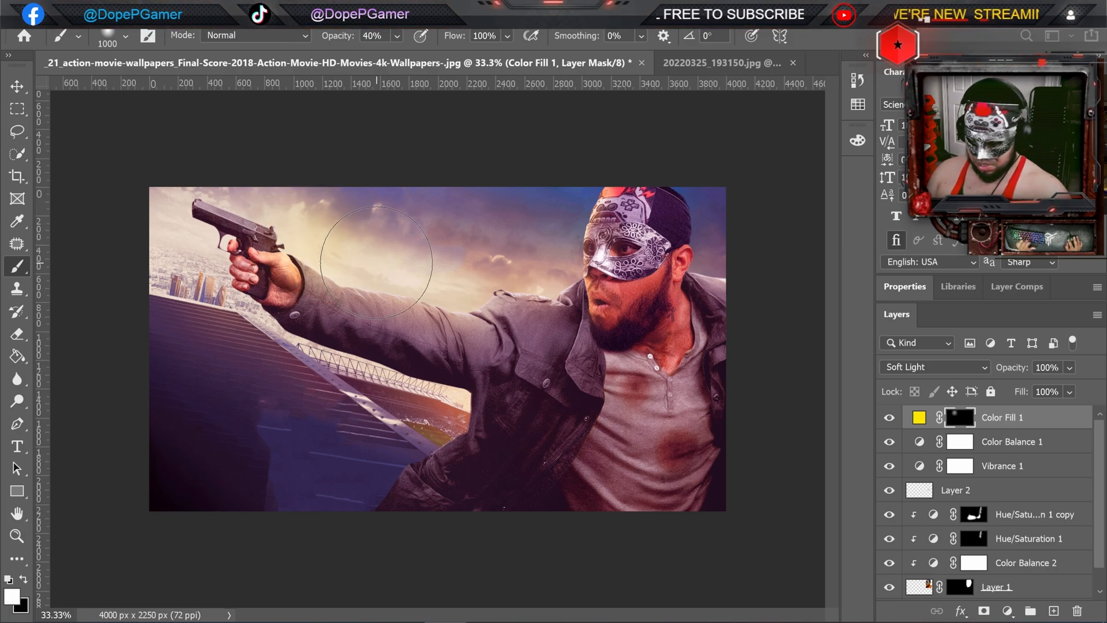
{"action": "key", "text": "bracketright"}
{"action": "key", "text": "bracketright"}
{"action": "key", "text": "bracketright"}
{"action": "left_click", "coordinate": [372, 254]}
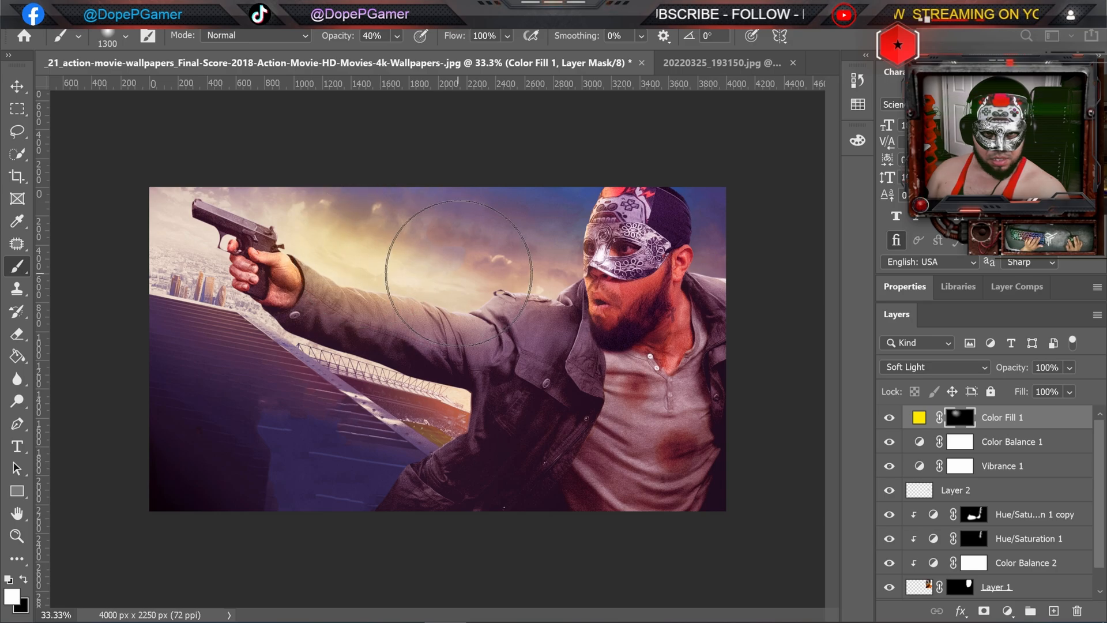
{"action": "key", "text": "bracketleft"}
{"action": "key", "text": "bracketleft"}
{"action": "left_click", "coordinate": [536, 273]}
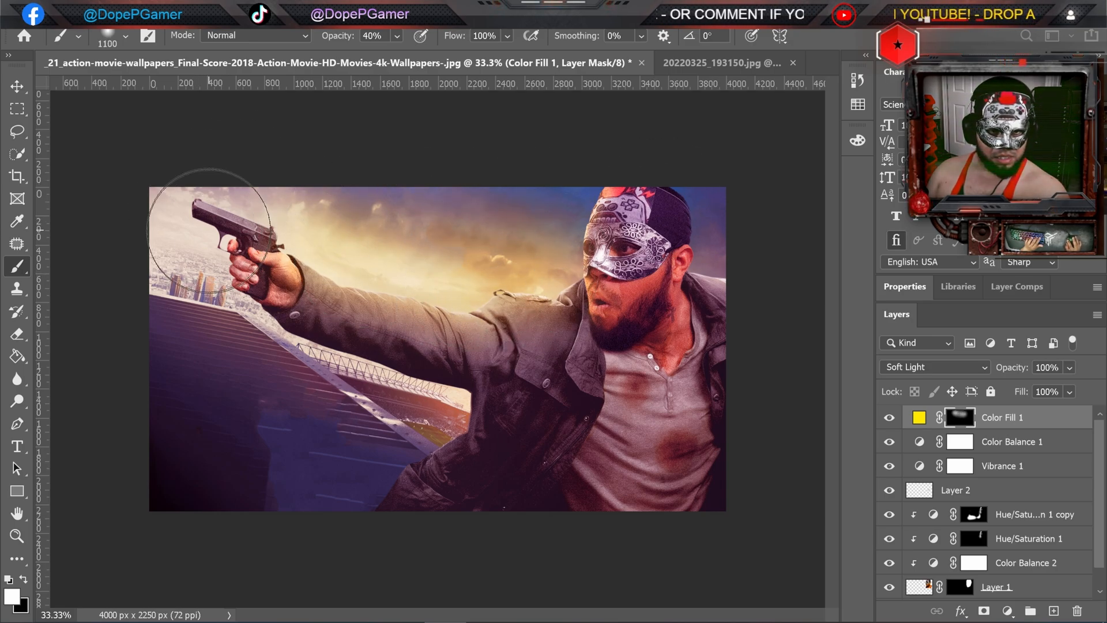
Step: Paint white on the yellow fill's mask over the ground beside the jacket and the distant city, reducing the brush to 700
{"action": "key", "text": "bracketleft"}
{"action": "key", "text": "bracketleft"}
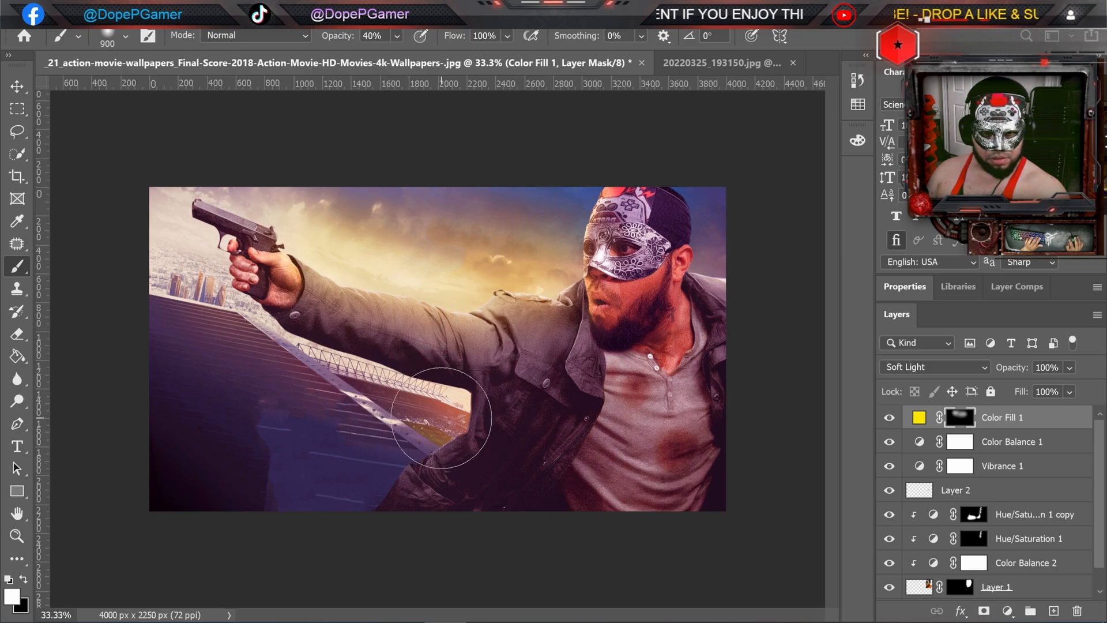
{"action": "key", "text": "bracketleft"}
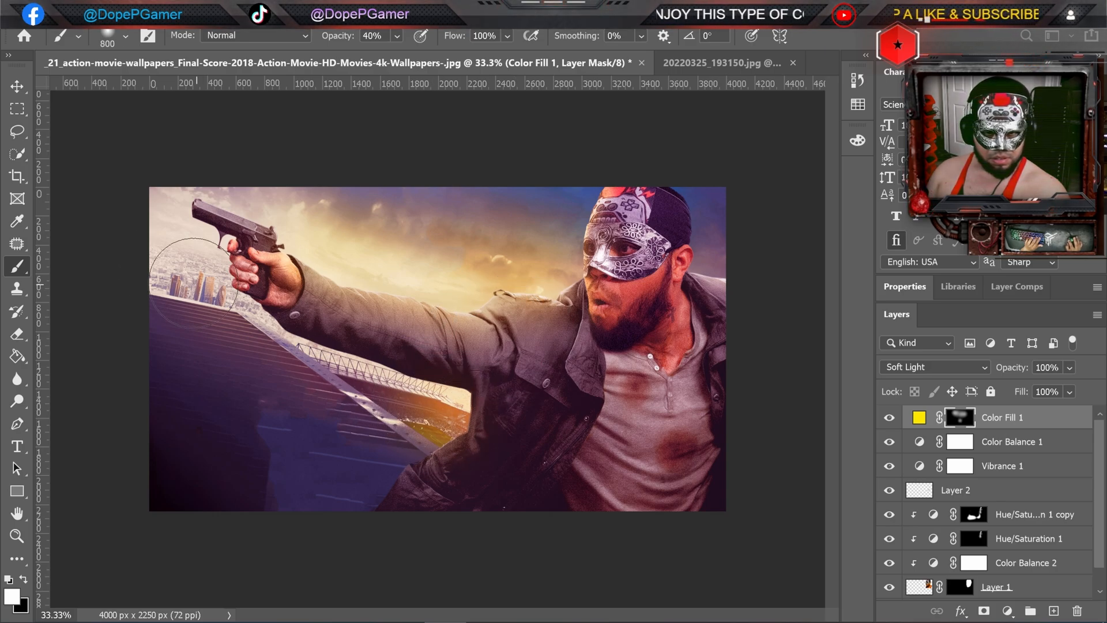
{"action": "key", "text": "bracketleft"}
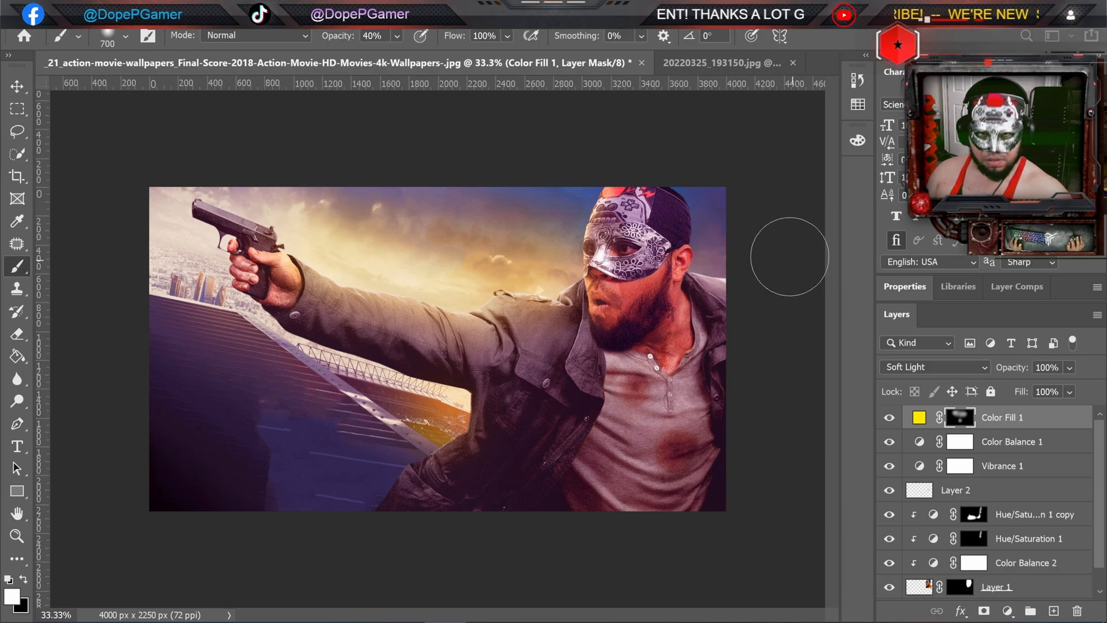
Step: Set the brush to 21% opacity and size 1000 and lightly paint the yellow fill's mask over the sky's outer areas
{"action": "left_click", "coordinate": [403, 54]}
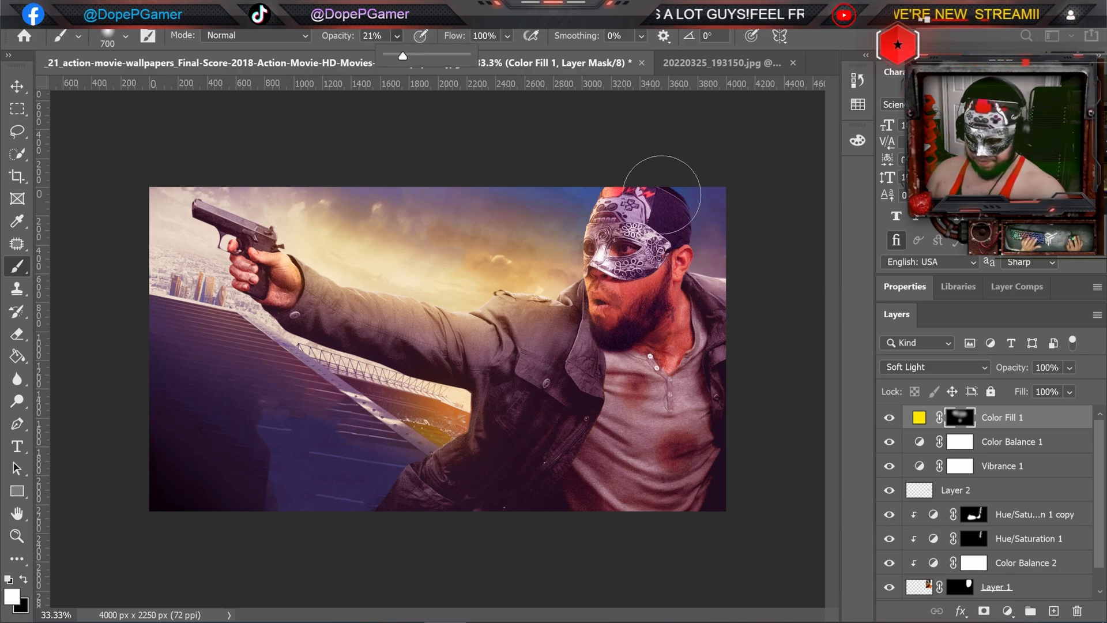
{"action": "key", "text": "bracketright"}
{"action": "key", "text": "bracketright"}
{"action": "key", "text": "bracketright"}
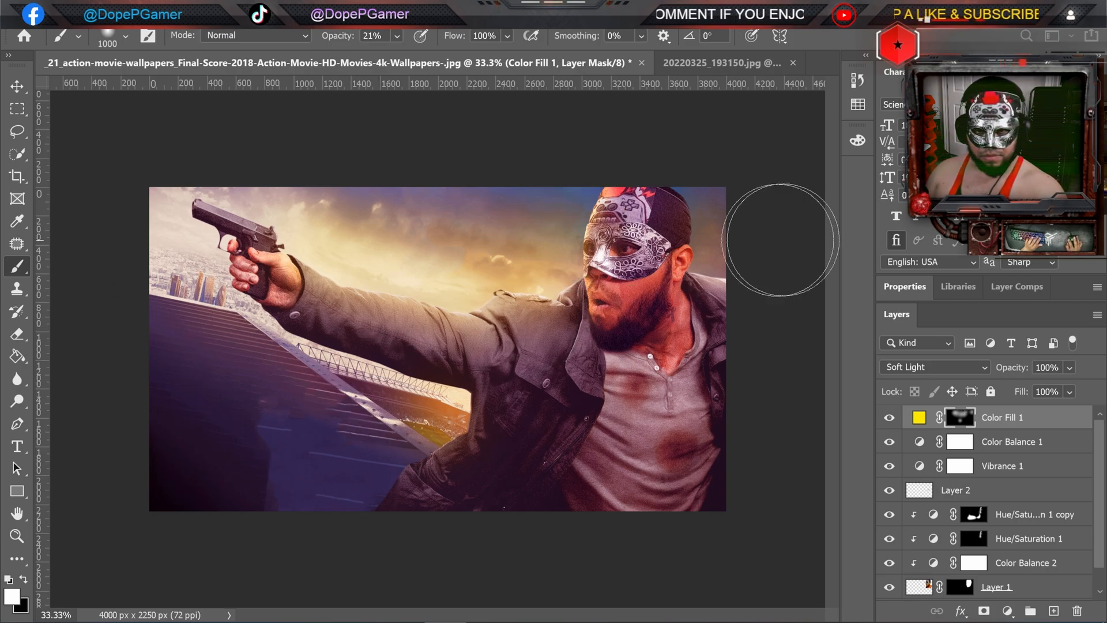
Step: Switch to the 20220325_193150.jpg document and close it
{"action": "left_click", "coordinate": [24, 528]}
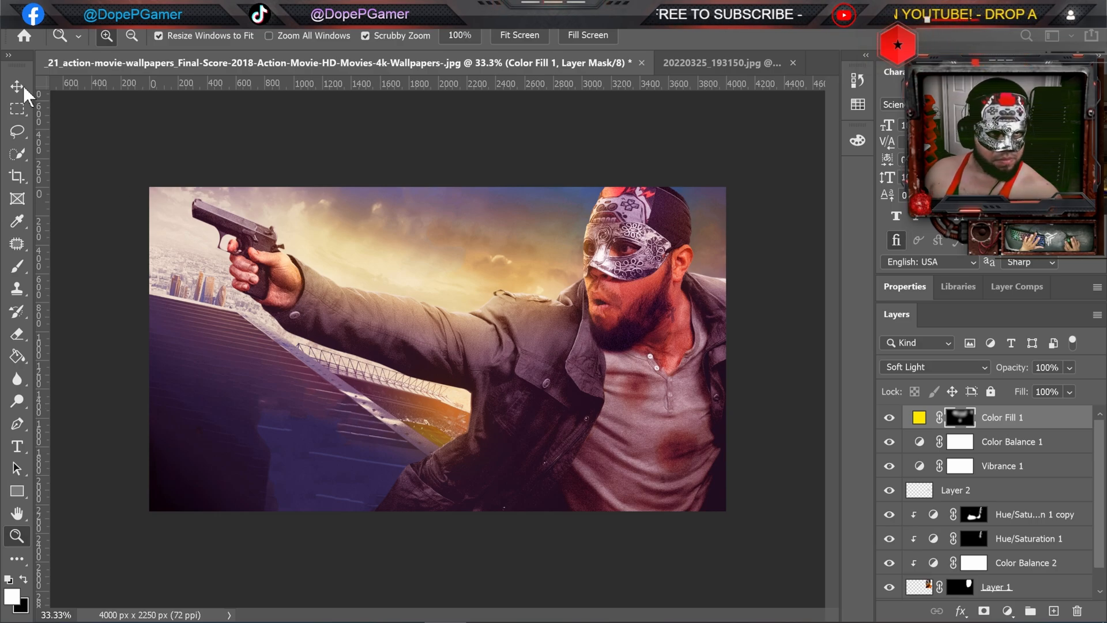
{"action": "key", "text": "v"}
{"action": "left_click", "coordinate": [17, 536]}
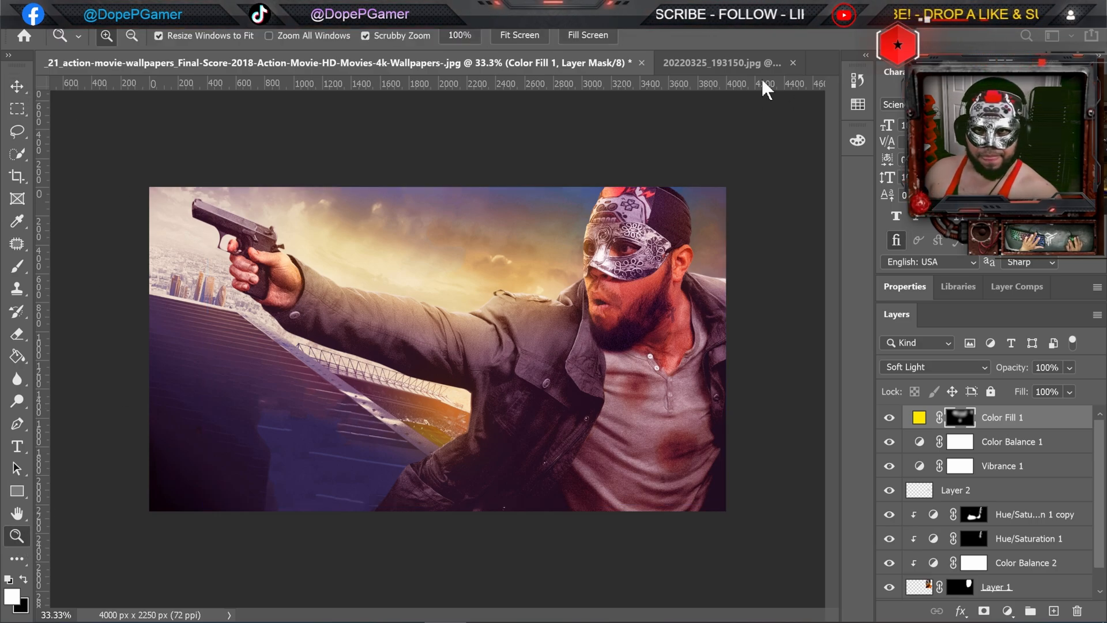
{"action": "left_click", "coordinate": [781, 65]}
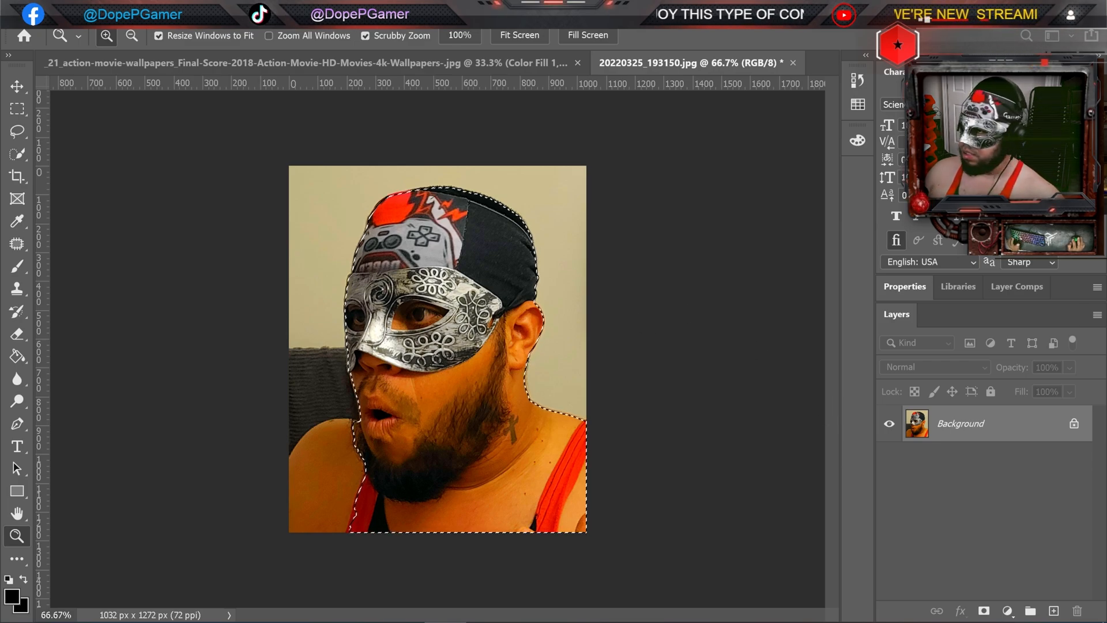
{"action": "key", "text": "ctrl+w"}
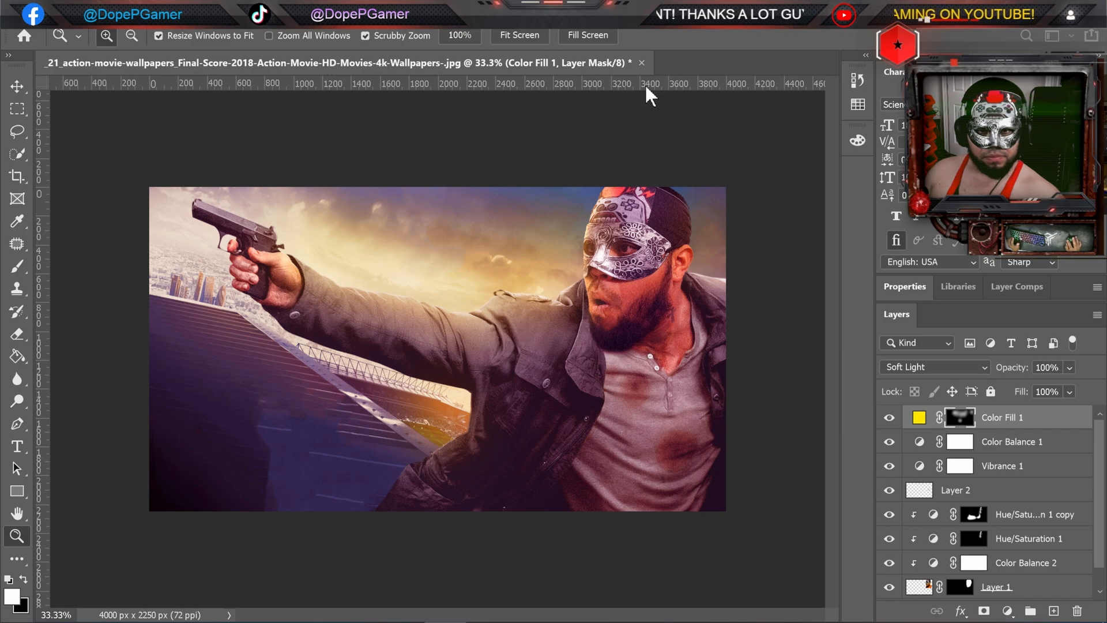
Step: Open the LIVE NOW OVERLAY image from the LIVE NOW OVERLAY folder in PHOTOSHOP PROJECTS
{"action": "left_click", "coordinate": [38, 28]}
{"action": "left_click", "coordinate": [50, 74]}
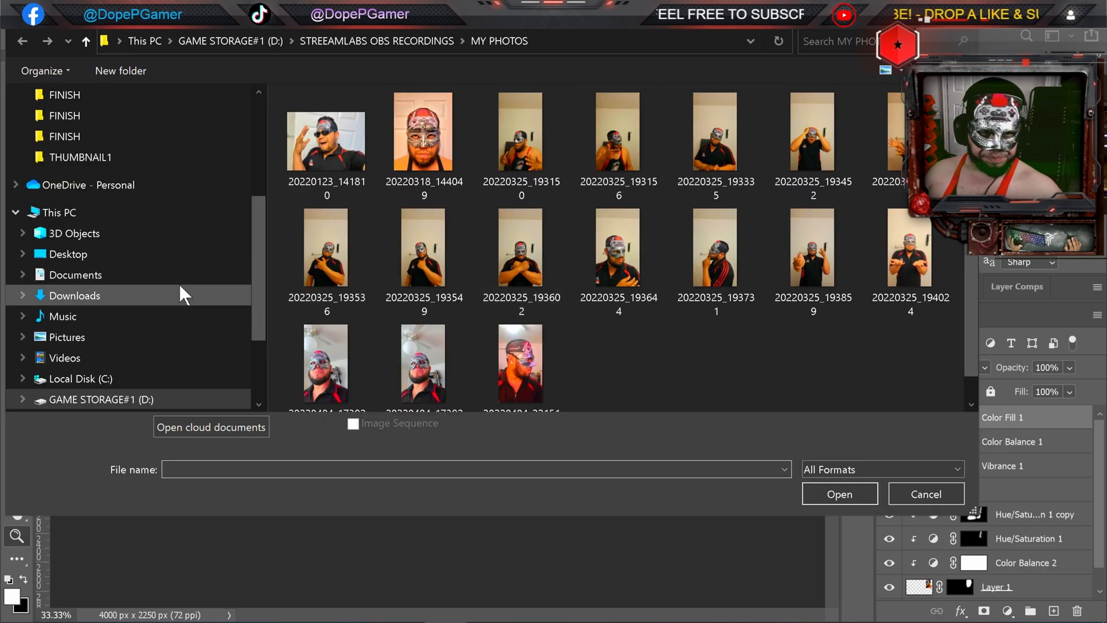
{"action": "scroll", "coordinate": [178, 291], "scroll_direction": "down", "scroll_amount": 2}
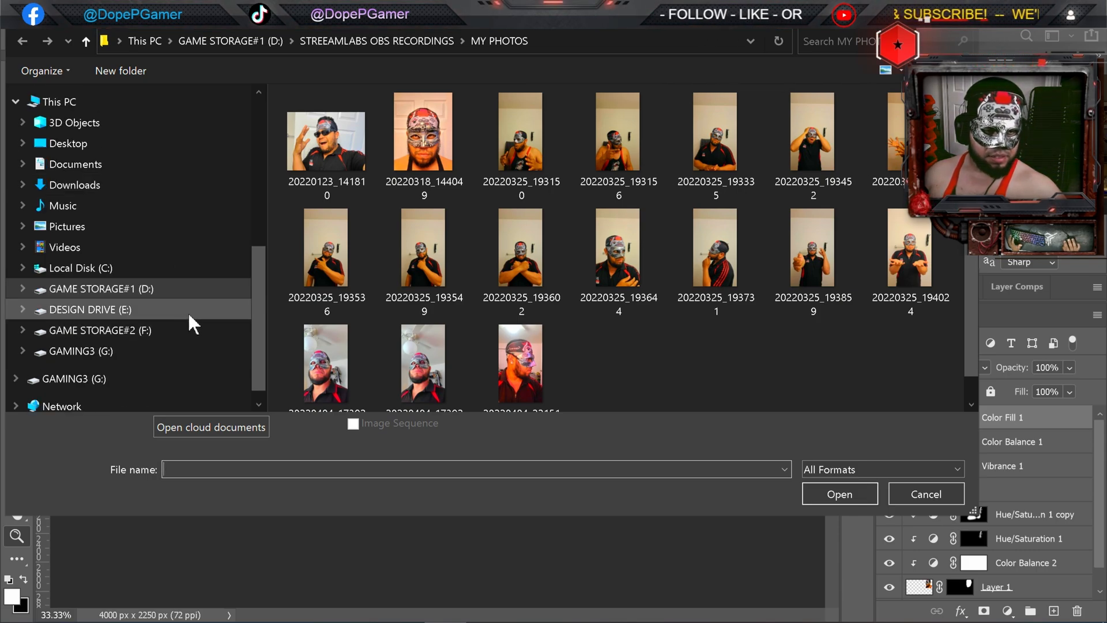
{"action": "scroll", "coordinate": [188, 317], "scroll_direction": "down", "scroll_amount": 1}
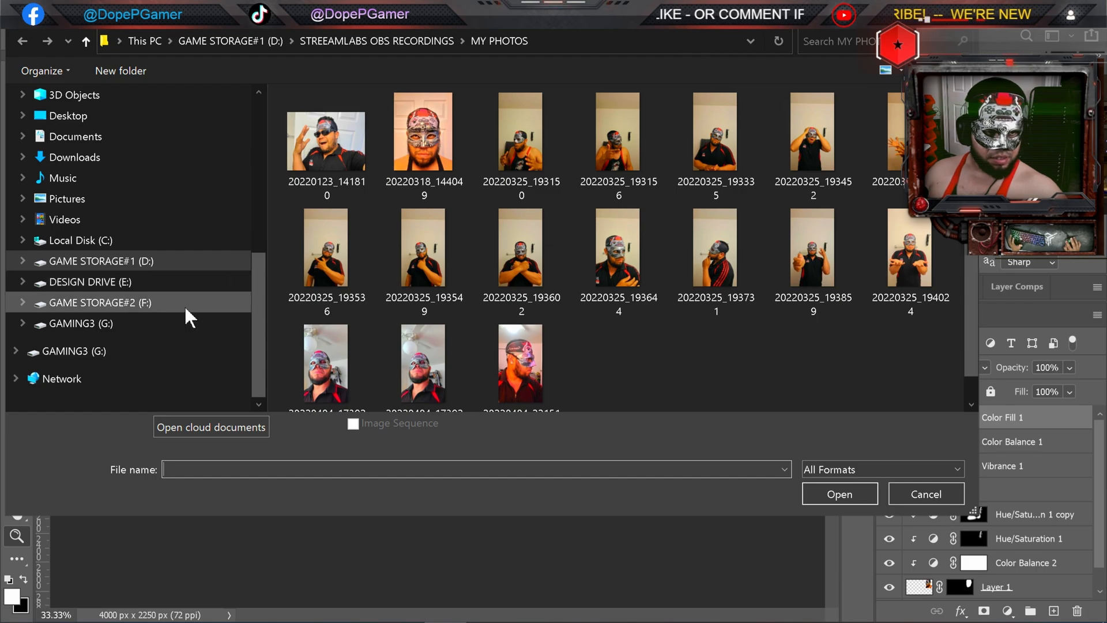
{"action": "scroll", "coordinate": [96, 271], "scroll_direction": "up", "scroll_amount": 5}
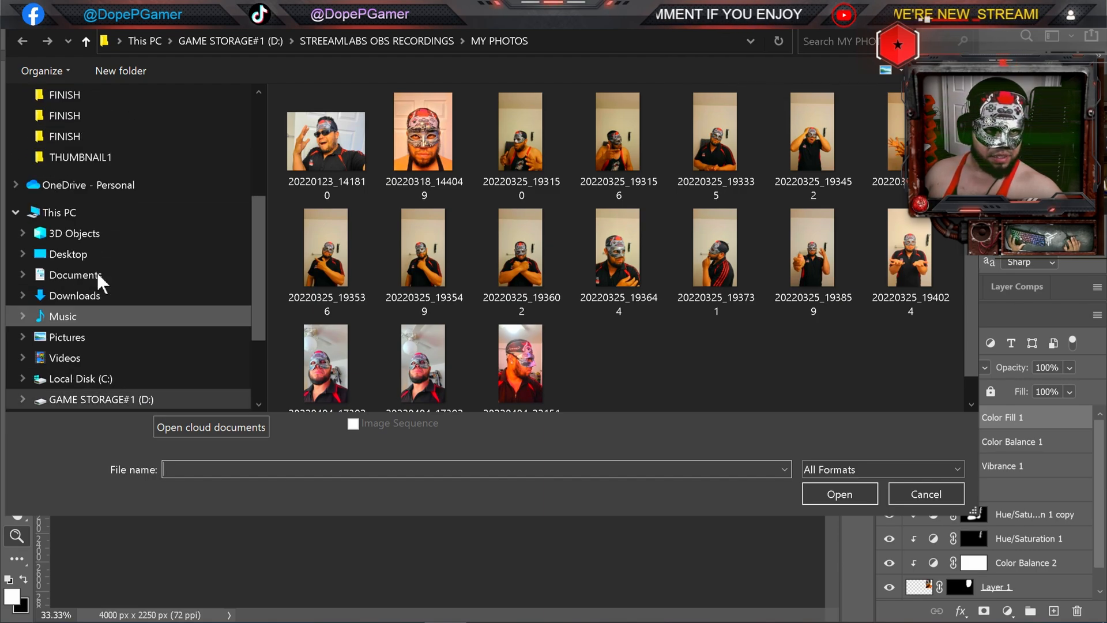
{"action": "scroll", "coordinate": [103, 229], "scroll_direction": "up", "scroll_amount": 1}
{"action": "left_click", "coordinate": [112, 275]}
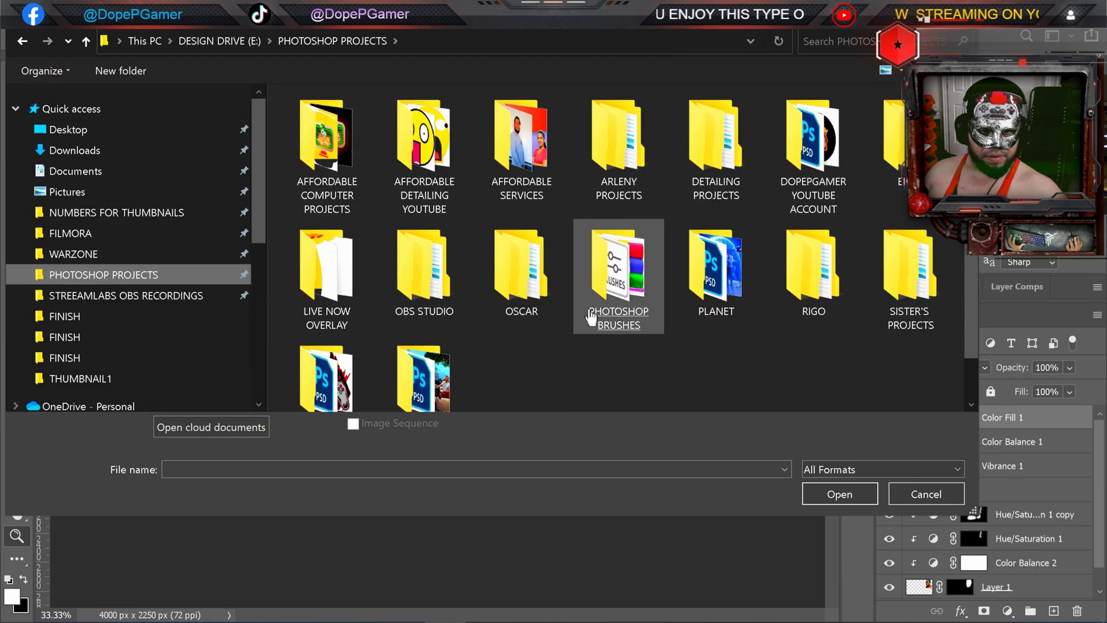
{"action": "double_click", "coordinate": [322, 287]}
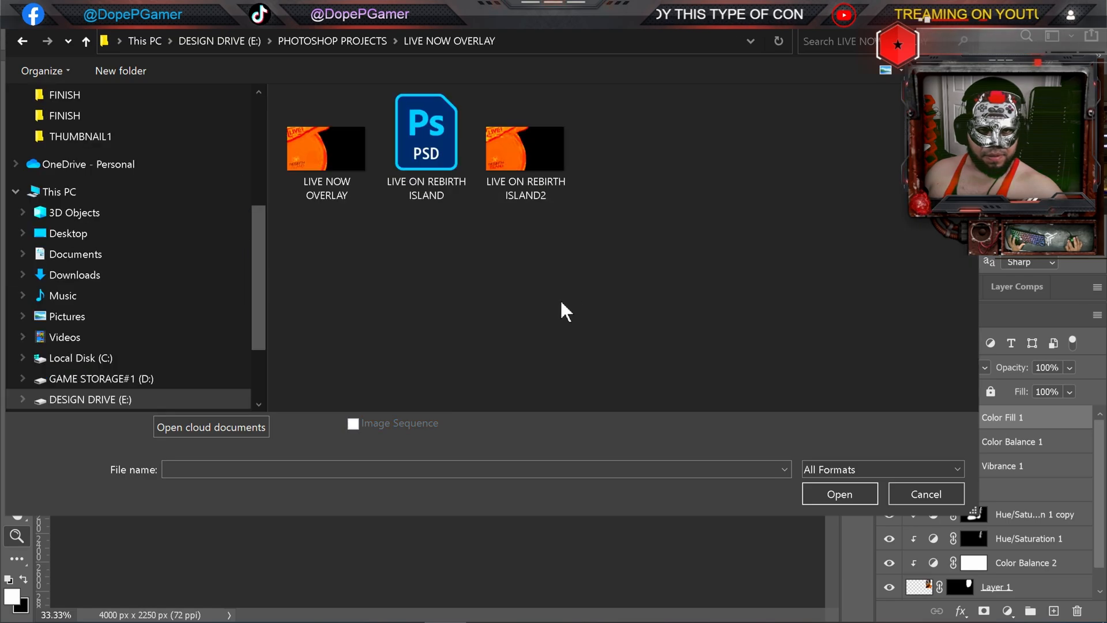
{"action": "double_click", "coordinate": [346, 176]}
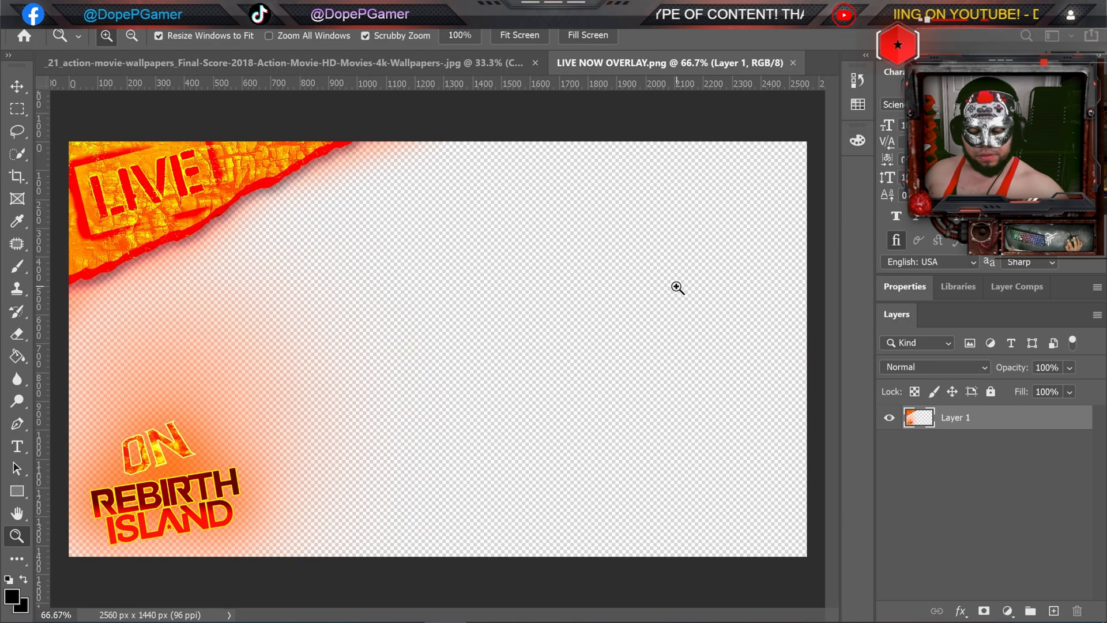
Step: Bring the overlay into the wallpaper document, convert its layer to a smart object and align it with the canvas's upper-left corner
{"action": "left_click", "coordinate": [22, 84]}
{"action": "left_click_drag", "start_coordinate": [195, 206], "coordinate": [298, 343]}
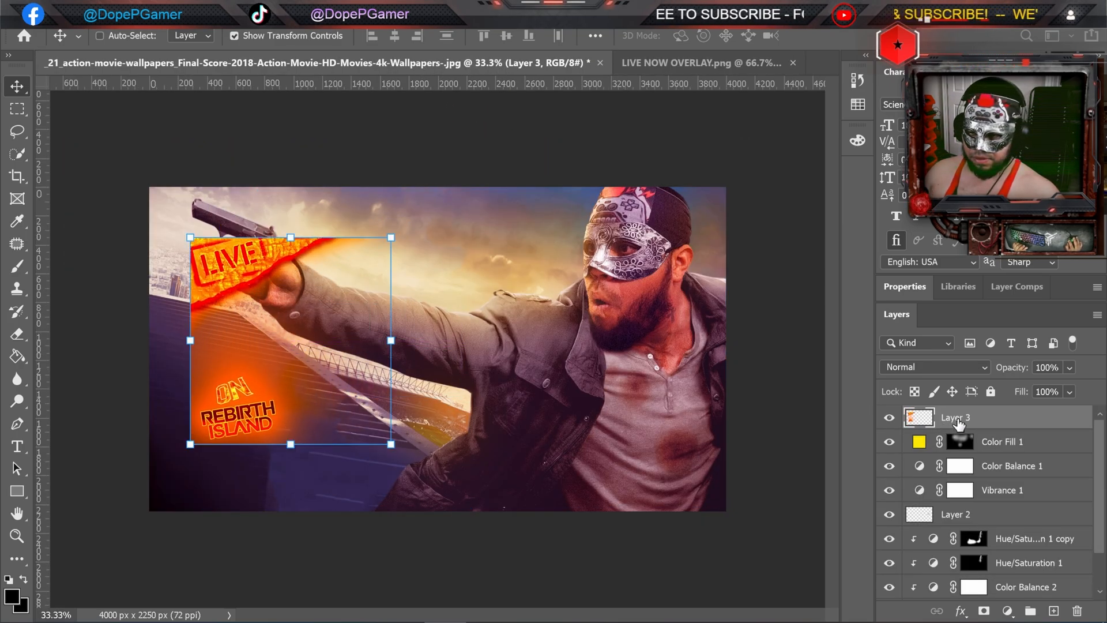
{"action": "right_click", "coordinate": [957, 424]}
{"action": "left_click", "coordinate": [824, 244]}
{"action": "left_click_drag", "start_coordinate": [318, 303], "coordinate": [277, 253]}
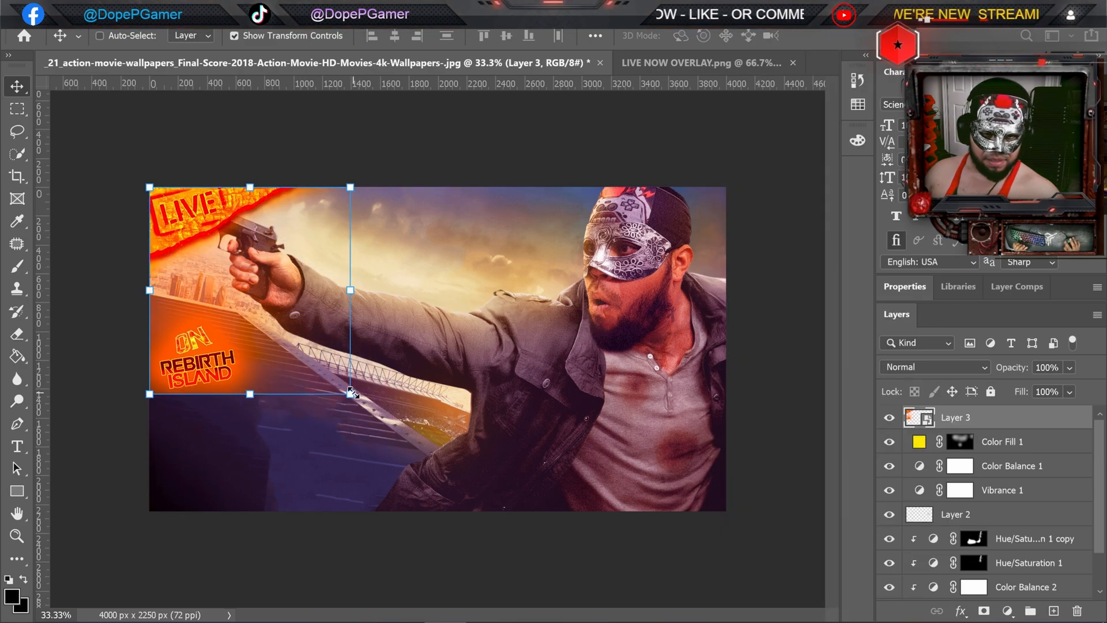
Step: Scale the overlay to about 158.09% to span the canvas height and nudge it slightly up and left
{"action": "left_click_drag", "start_coordinate": [350, 393], "coordinate": [433, 471]}
{"action": "left_click_drag", "start_coordinate": [461, 508], "coordinate": [468, 514]}
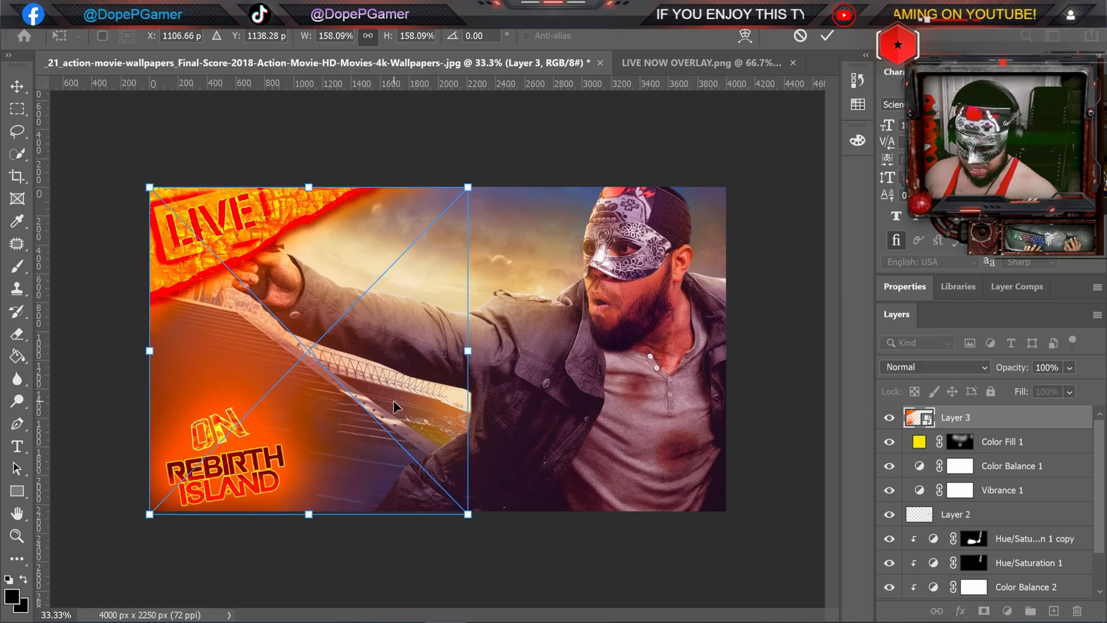
{"action": "key", "text": "Up"}
{"action": "key", "text": "Up"}
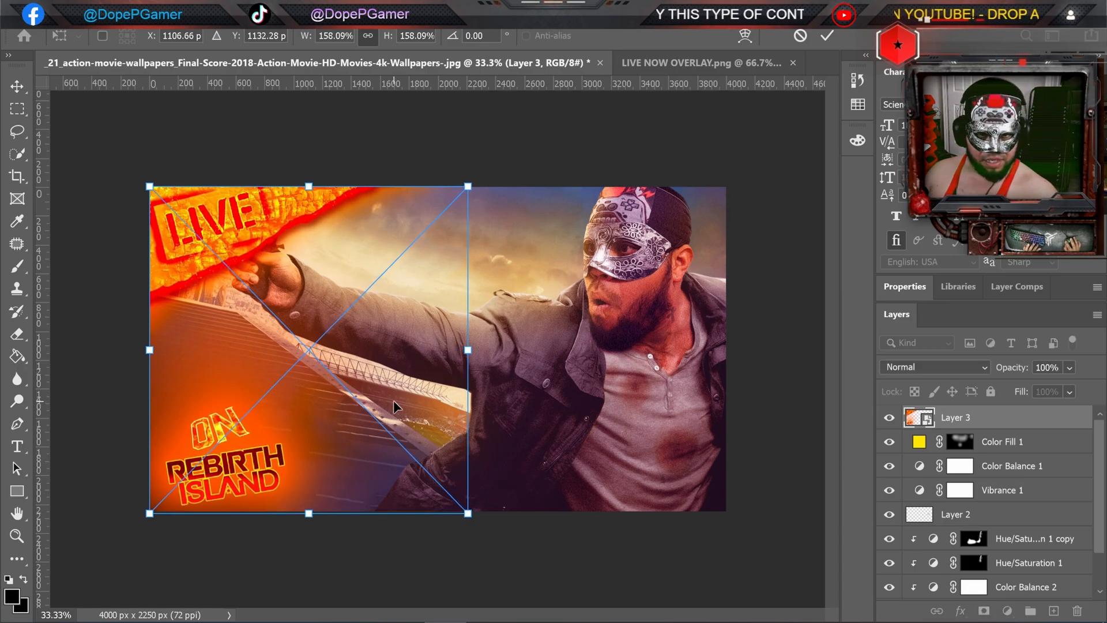
{"action": "key", "text": "Left"}
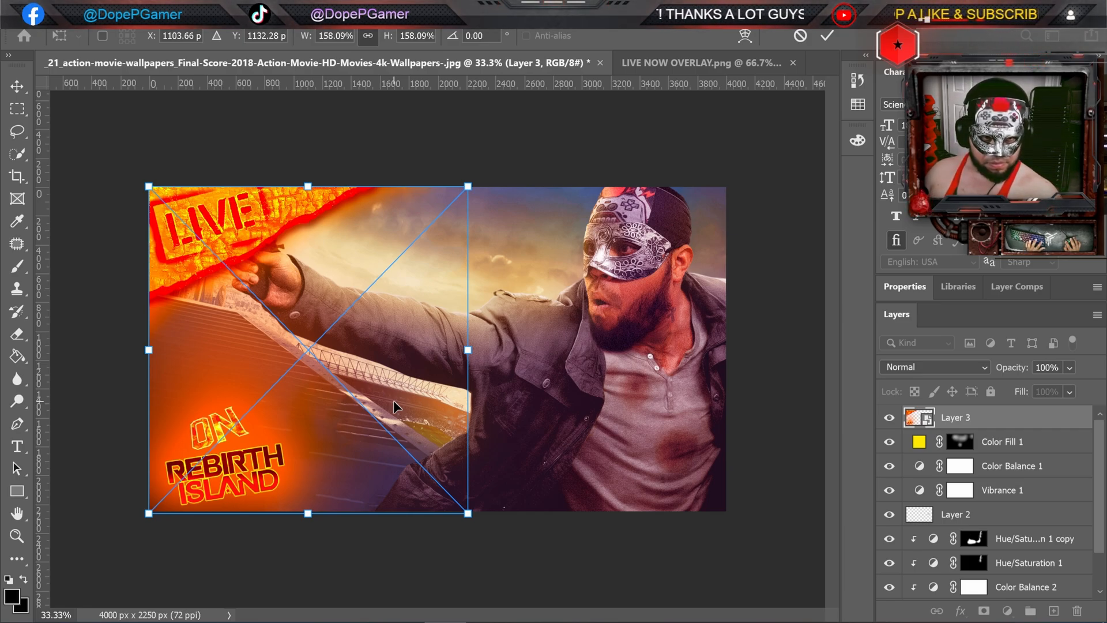
{"action": "key", "text": "Return"}
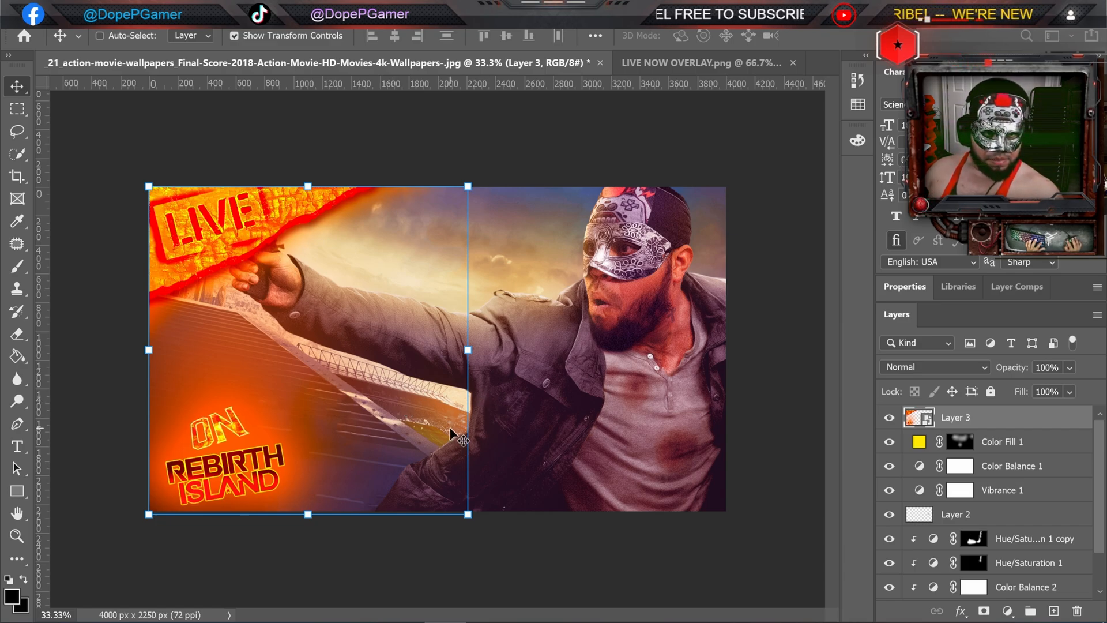
Step: Enlarge the overlay to about 158.82% by extending its upper-left corner just past the canvas edge
{"action": "left_click", "coordinate": [148, 183]}
{"action": "mouse_move", "coordinate": [148, 184]}
{"action": "left_mouse_down"}
{"action": "mouse_move", "coordinate": [109, 147]}
{"action": "mouse_move", "coordinate": [25, 123]}
{"action": "mouse_move", "coordinate": [63, 113]}
{"action": "mouse_move", "coordinate": [191, 219]}
{"action": "mouse_move", "coordinate": [231, 232]}
{"action": "mouse_move", "coordinate": [128, 171]}
{"action": "mouse_move", "coordinate": [147, 185]}
{"action": "left_mouse_up"}
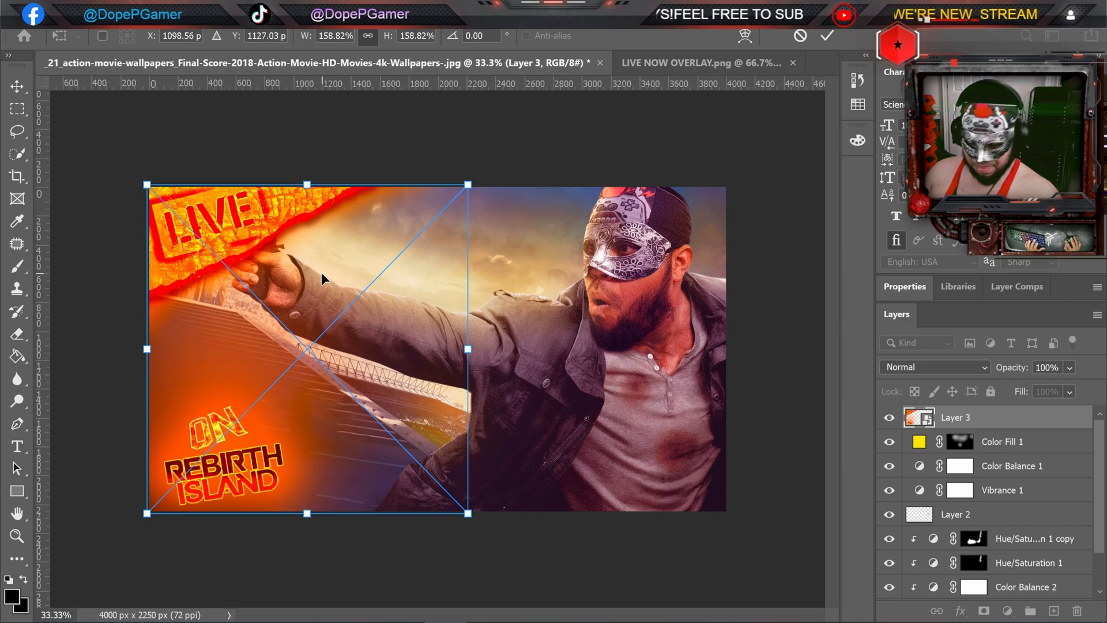
{"action": "key", "text": "Return"}
{"action": "left_click", "coordinate": [22, 536]}
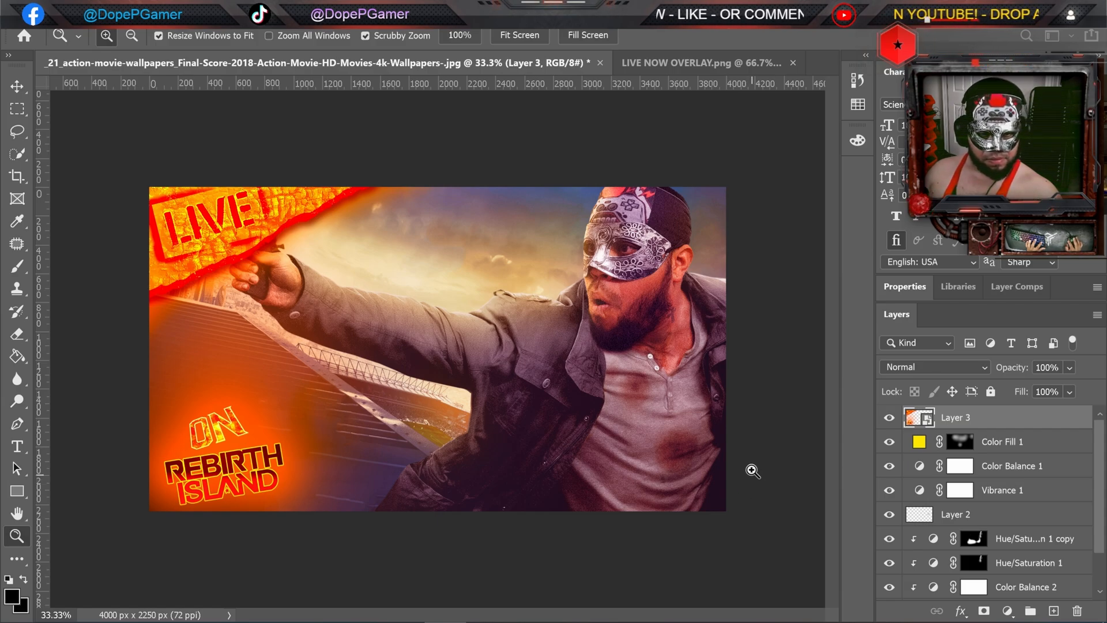
Step: Add a layer mask to the overlay and paint it black at 100% opacity with a size 1200 brush to hide the LIVE banner
{"action": "left_click", "coordinate": [18, 87]}
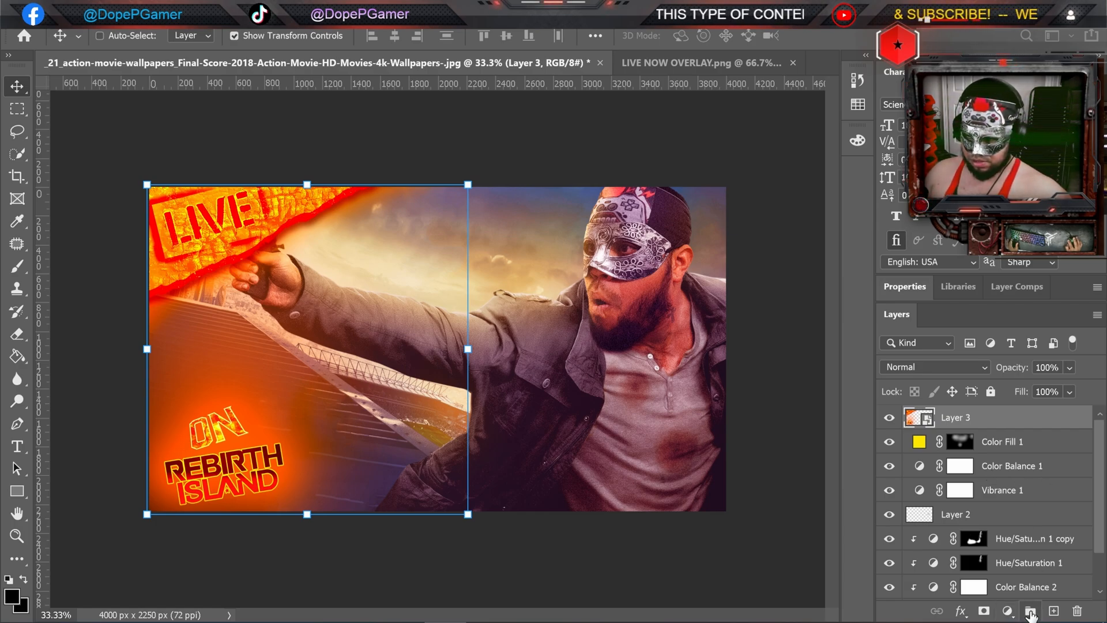
{"action": "left_click", "coordinate": [985, 611]}
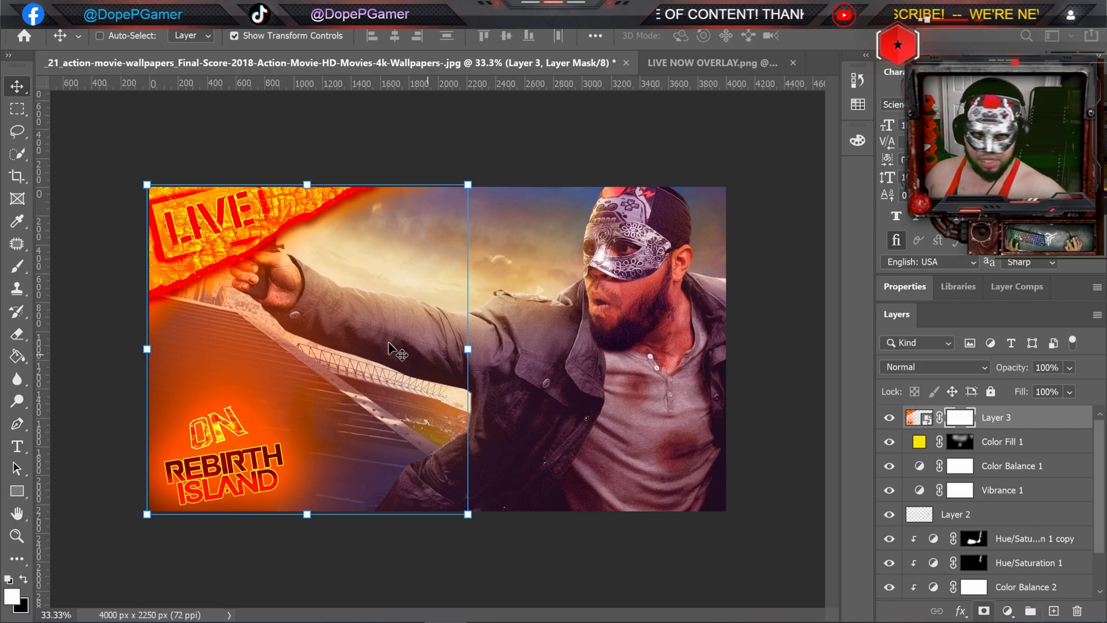
{"action": "left_click", "coordinate": [15, 269]}
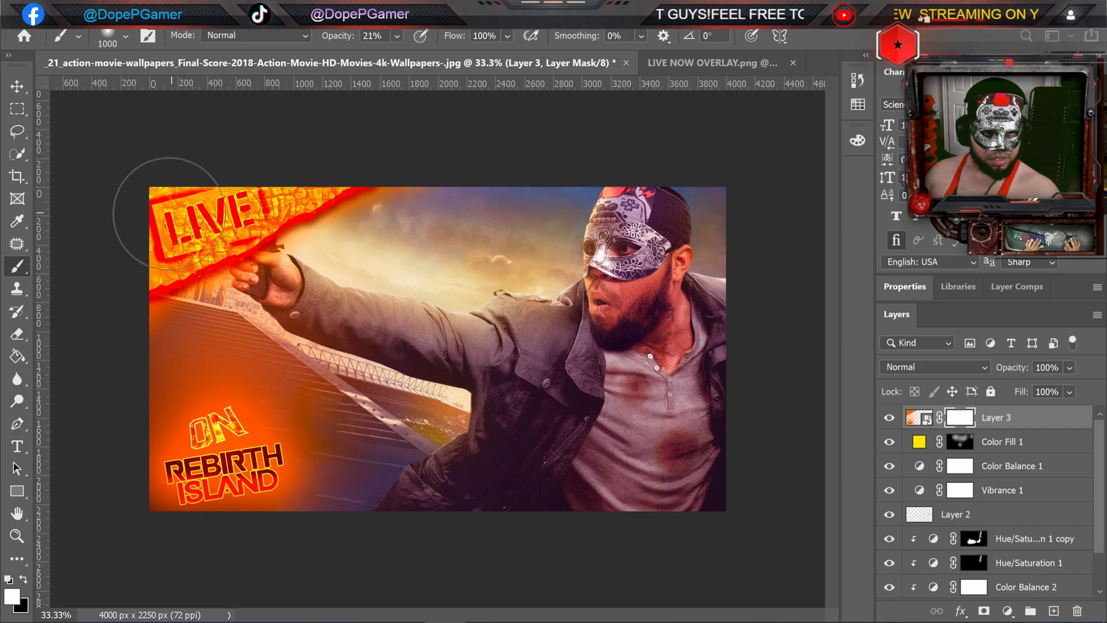
{"action": "key", "text": "x"}
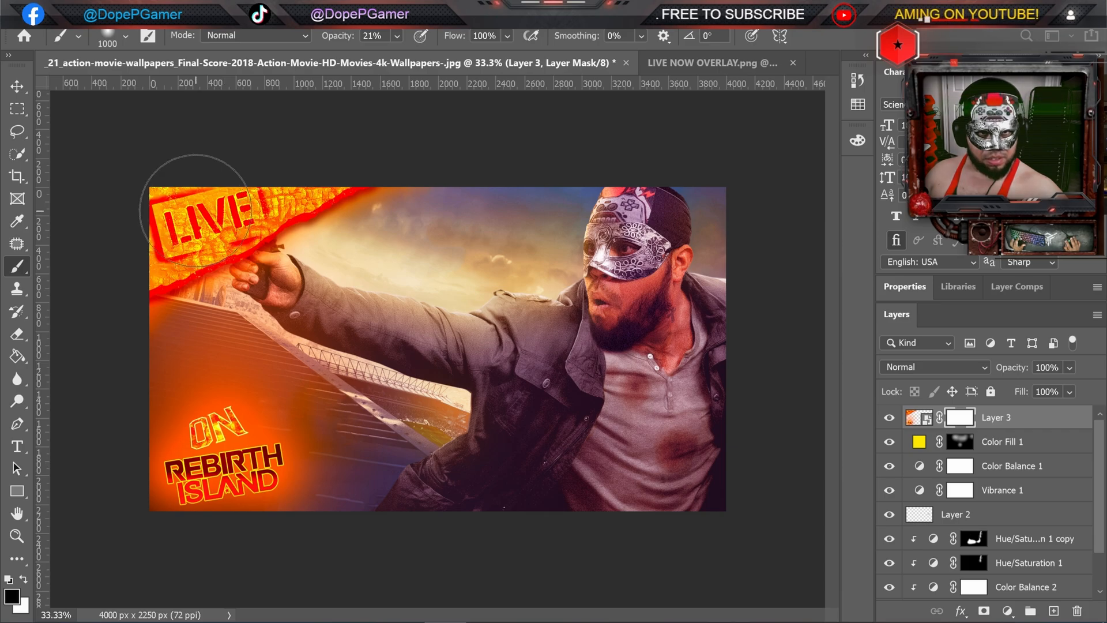
{"action": "left_click", "coordinate": [398, 36]}
{"action": "mouse_move", "coordinate": [290, 224]}
{"action": "left_mouse_down"}
{"action": "mouse_move", "coordinate": [182, 218]}
{"action": "mouse_move", "coordinate": [188, 226]}
{"action": "mouse_move", "coordinate": [355, 168]}
{"action": "mouse_move", "coordinate": [346, 158]}
{"action": "mouse_move", "coordinate": [293, 172]}
{"action": "left_mouse_up"}
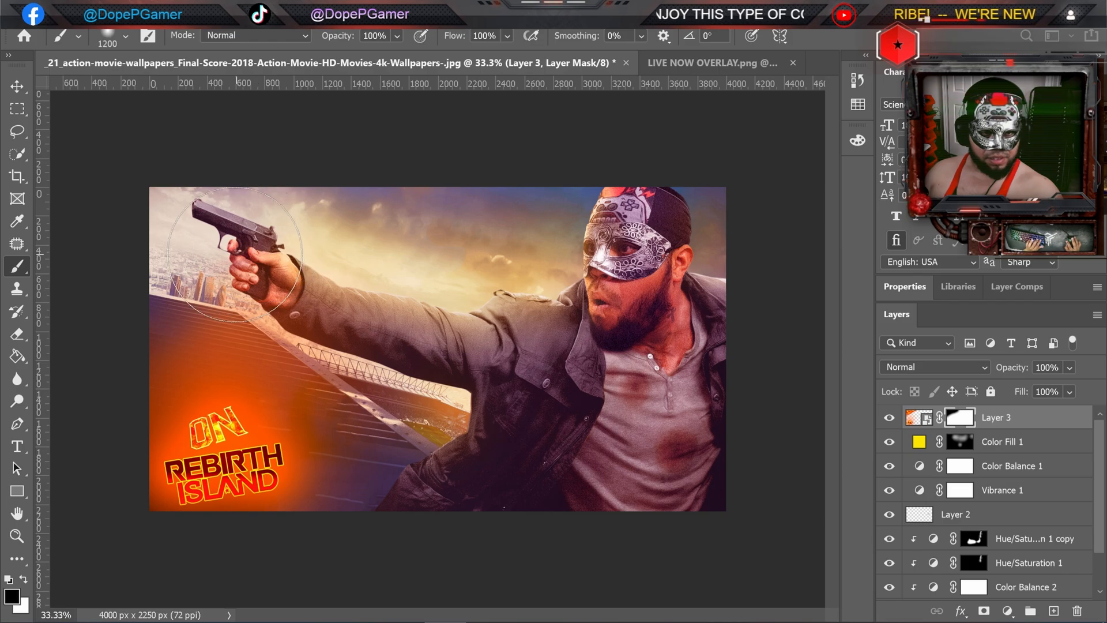
Step: Set the brush to 36% opacity and size 1500 for softening the overlay's mask
{"action": "left_click", "coordinate": [397, 37]}
{"action": "left_click", "coordinate": [391, 55]}
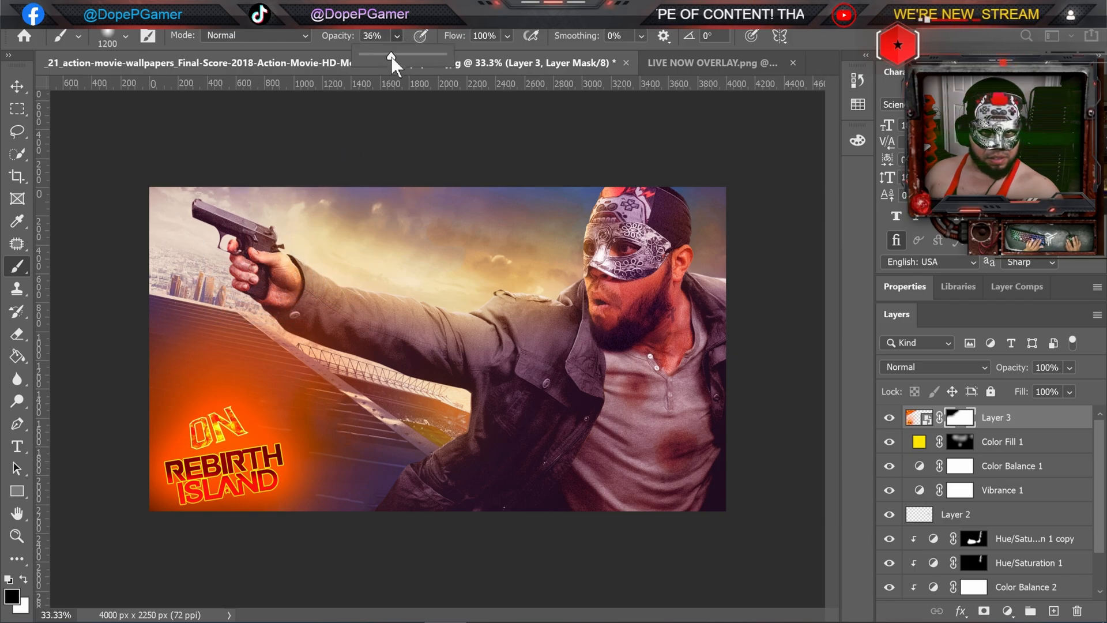
{"action": "key", "text": "bracketright"}
{"action": "key", "text": "bracketright"}
{"action": "key", "text": "bracketright"}
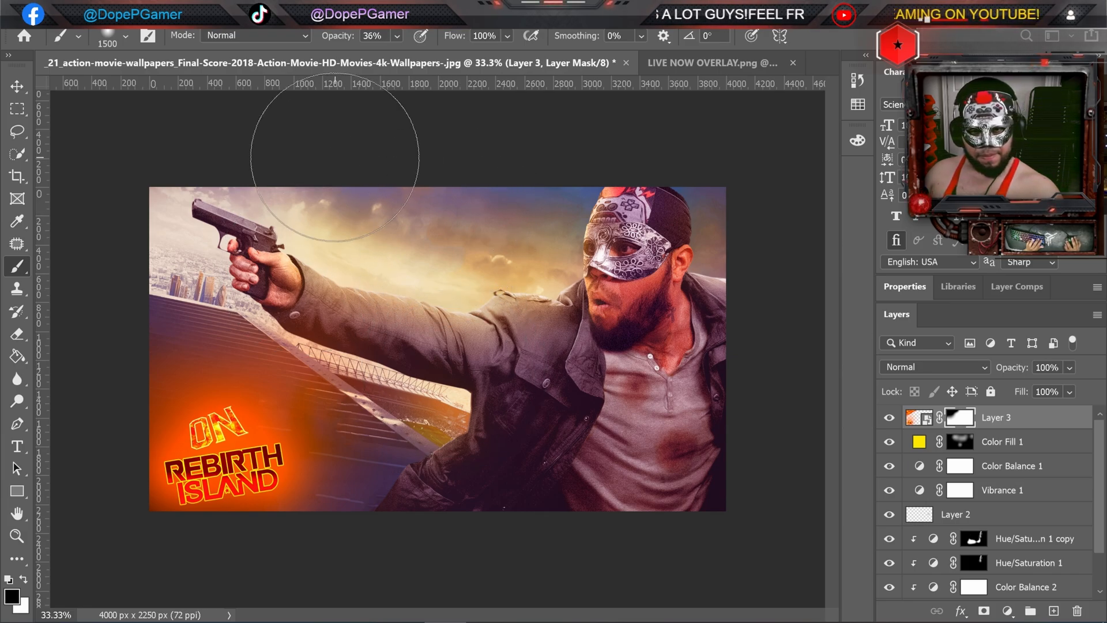
{"action": "key", "text": "v"}
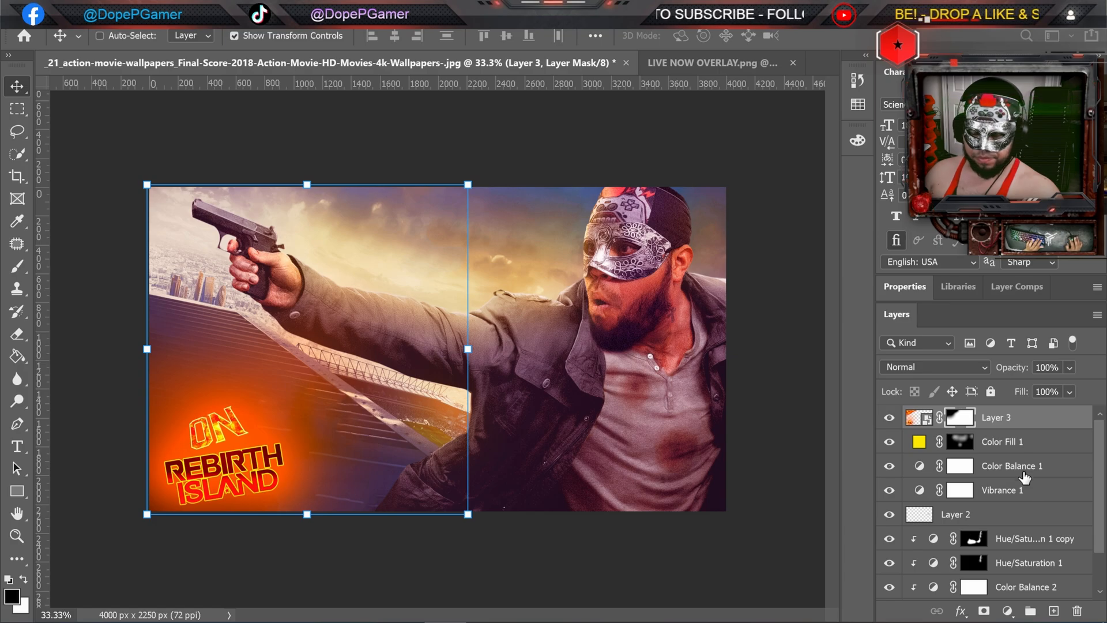
{"action": "left_click", "coordinate": [18, 536]}
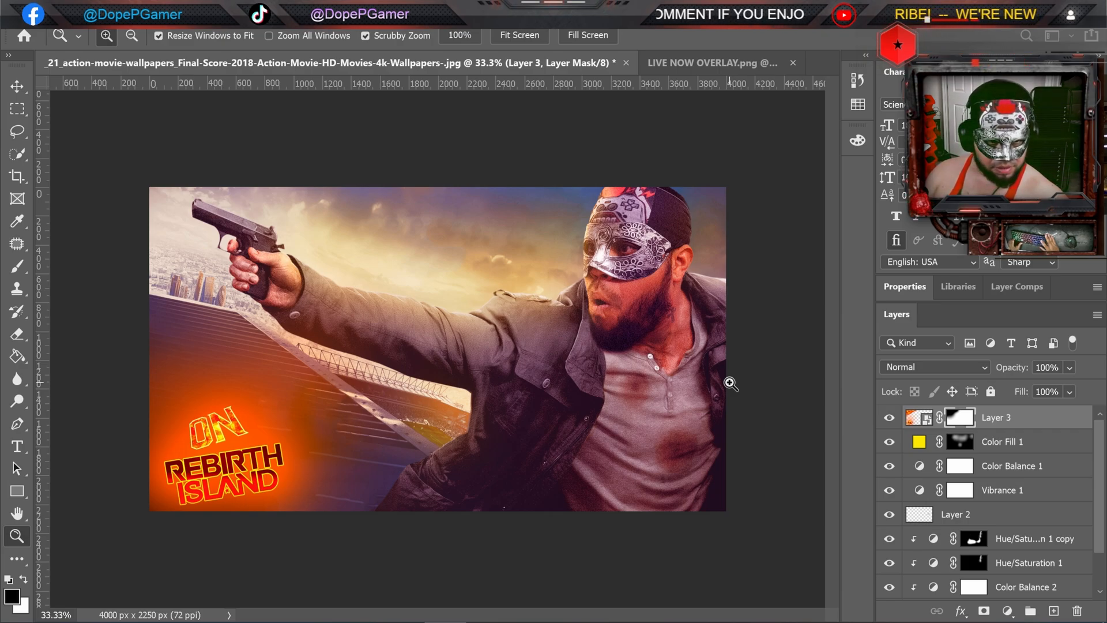
Step: Switch to the LIVE NOW OVERLAY.png document and close it
{"action": "left_click", "coordinate": [697, 64]}
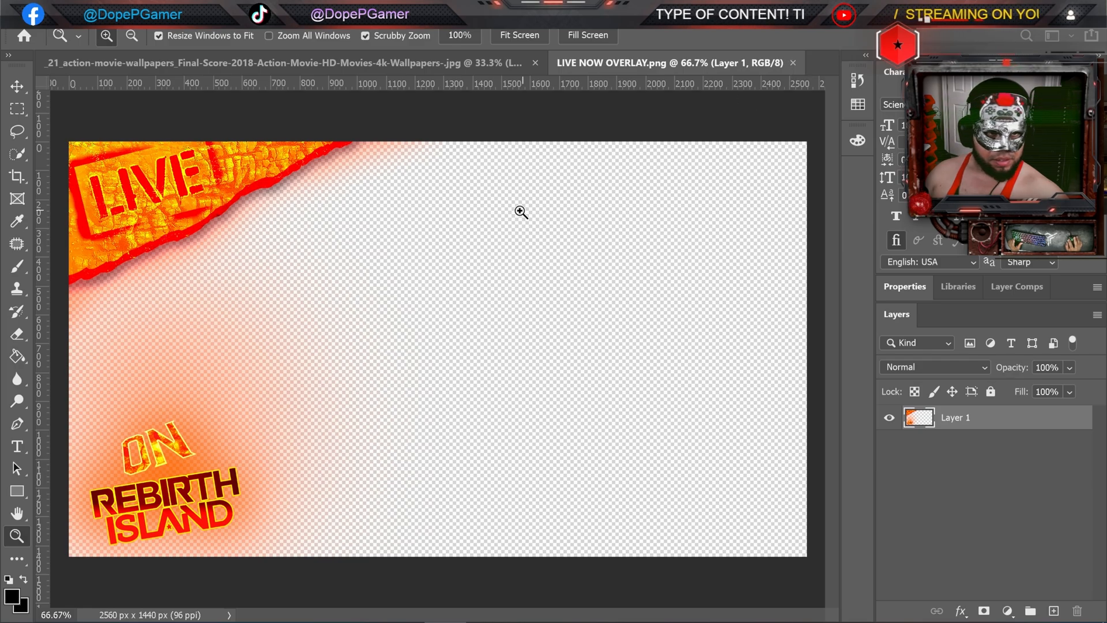
{"action": "left_click", "coordinate": [481, 65]}
{"action": "left_click", "coordinate": [773, 64]}
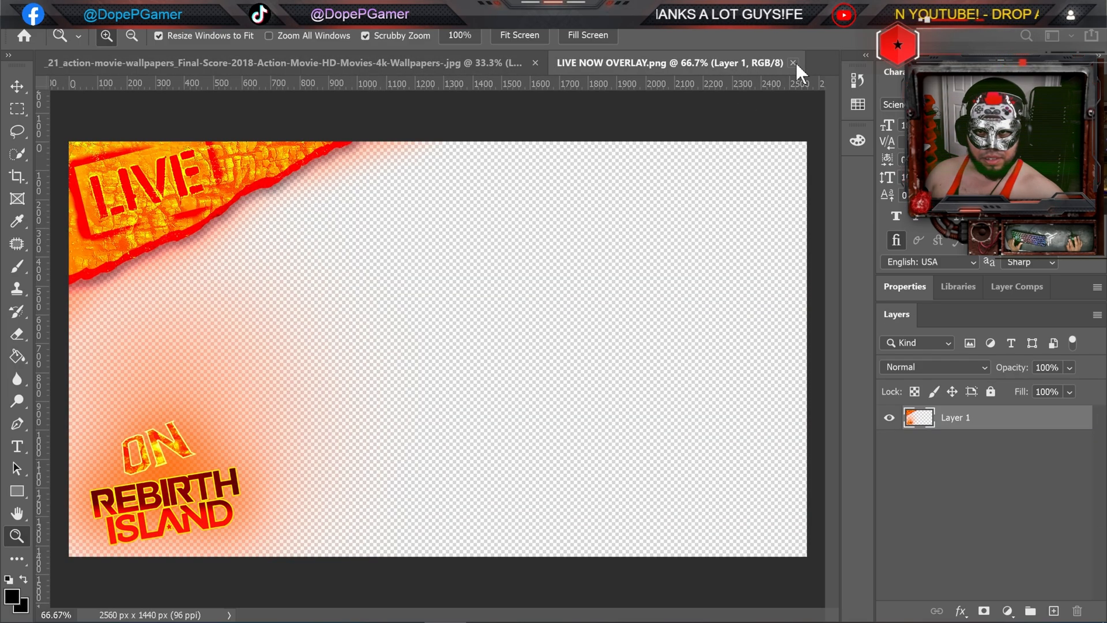
{"action": "left_click", "coordinate": [796, 62]}
Step: Start opening another file and browse to the DOPEPGAMER YOUTUBE GRAPHICS folder inside DOPEPGAMER YOUTUBE ACCOUNT
{"action": "left_click", "coordinate": [33, 14]}
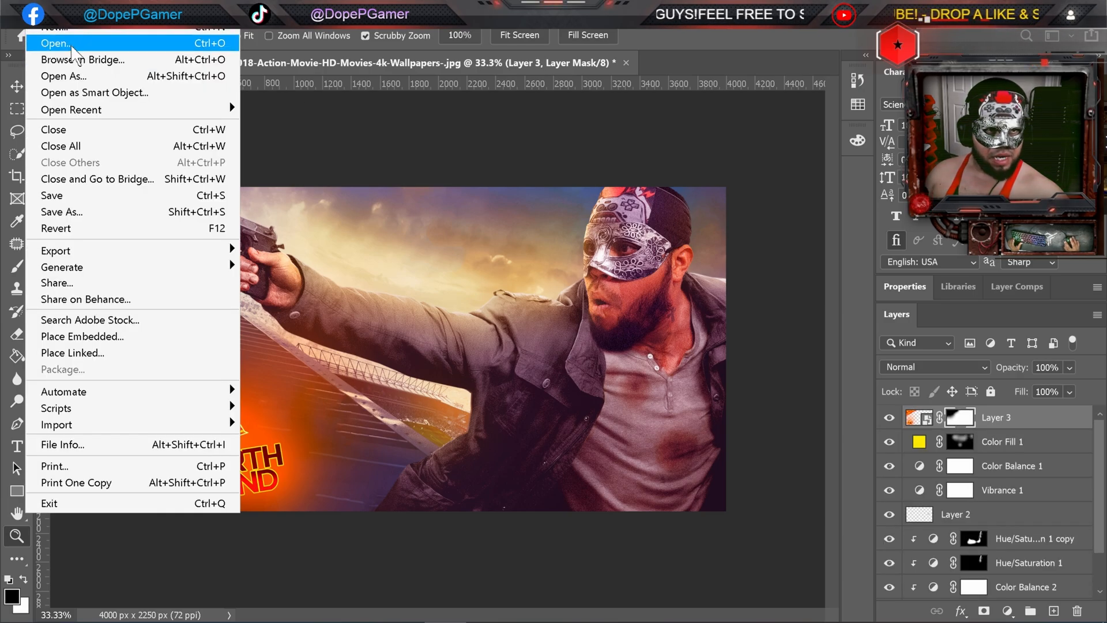
{"action": "left_click", "coordinate": [50, 42]}
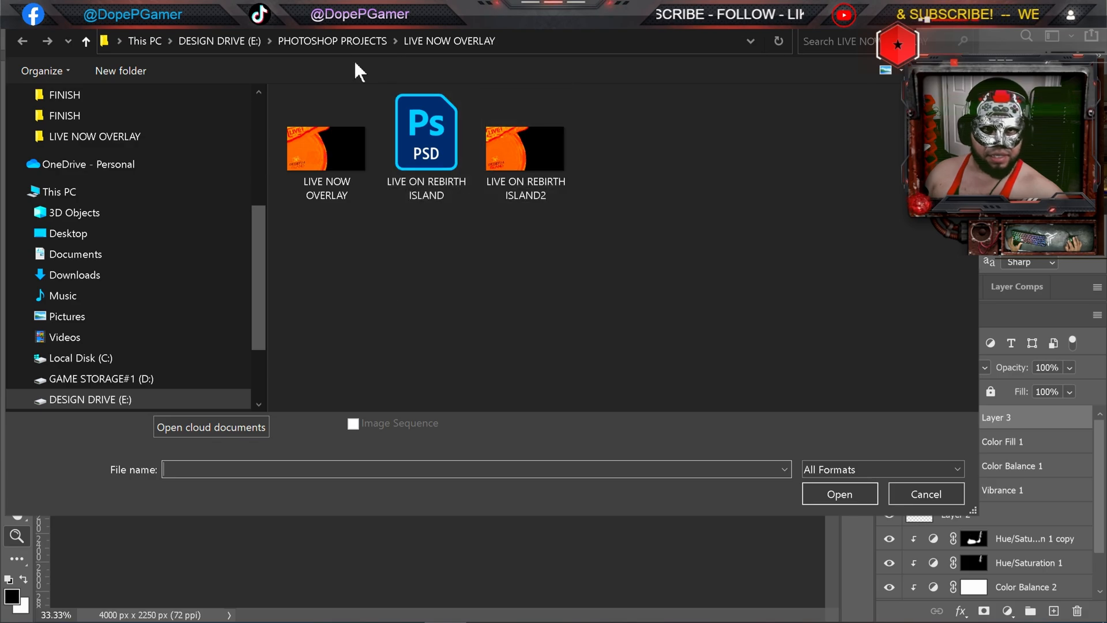
{"action": "left_click", "coordinate": [338, 40]}
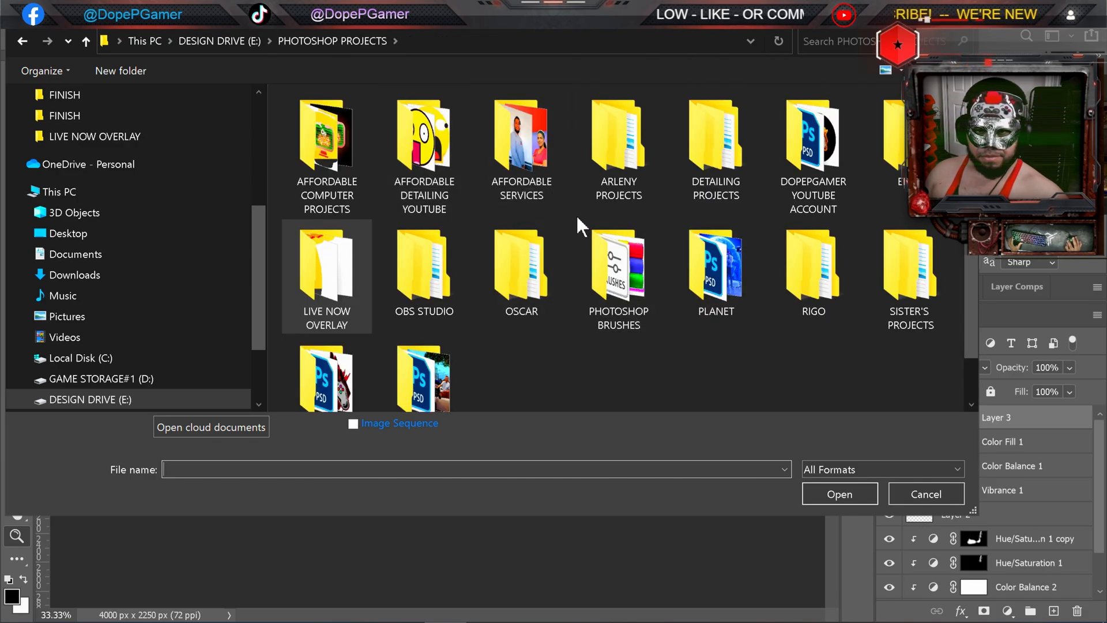
{"action": "double_click", "coordinate": [819, 188]}
{"action": "double_click", "coordinate": [539, 188]}
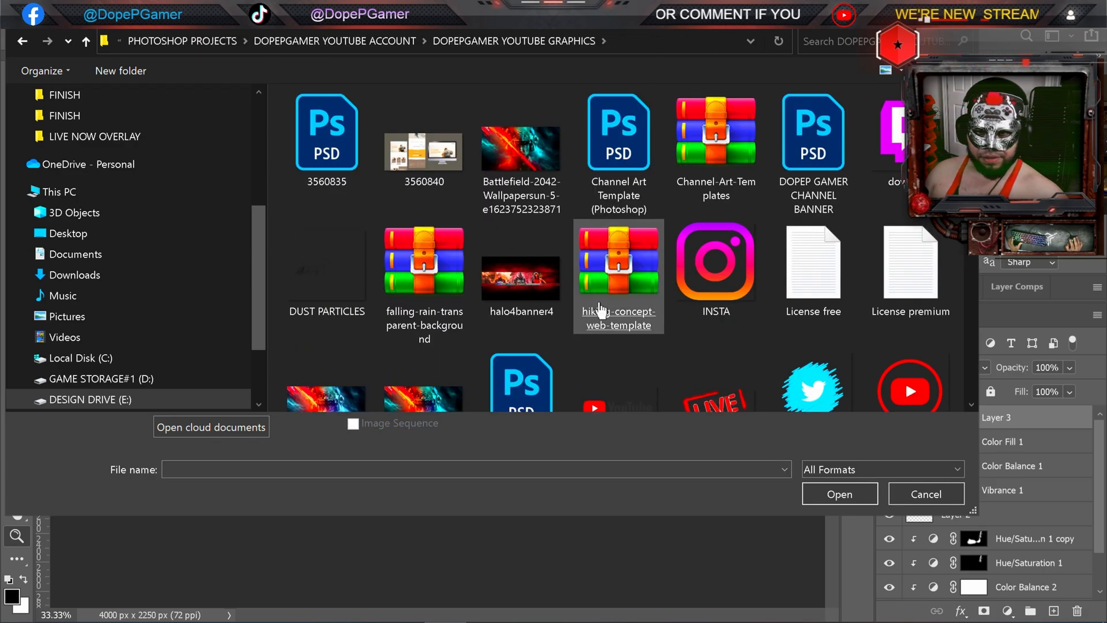
Step: Look through the graphics folder and open the red LIVE stamp image pngegg, ready to move its layer
{"action": "scroll", "coordinate": [586, 293], "scroll_direction": "down", "scroll_amount": 2}
{"action": "left_click", "coordinate": [584, 293]}
{"action": "scroll", "coordinate": [664, 277], "scroll_direction": "down", "scroll_amount": 3}
{"action": "left_click", "coordinate": [715, 271]}
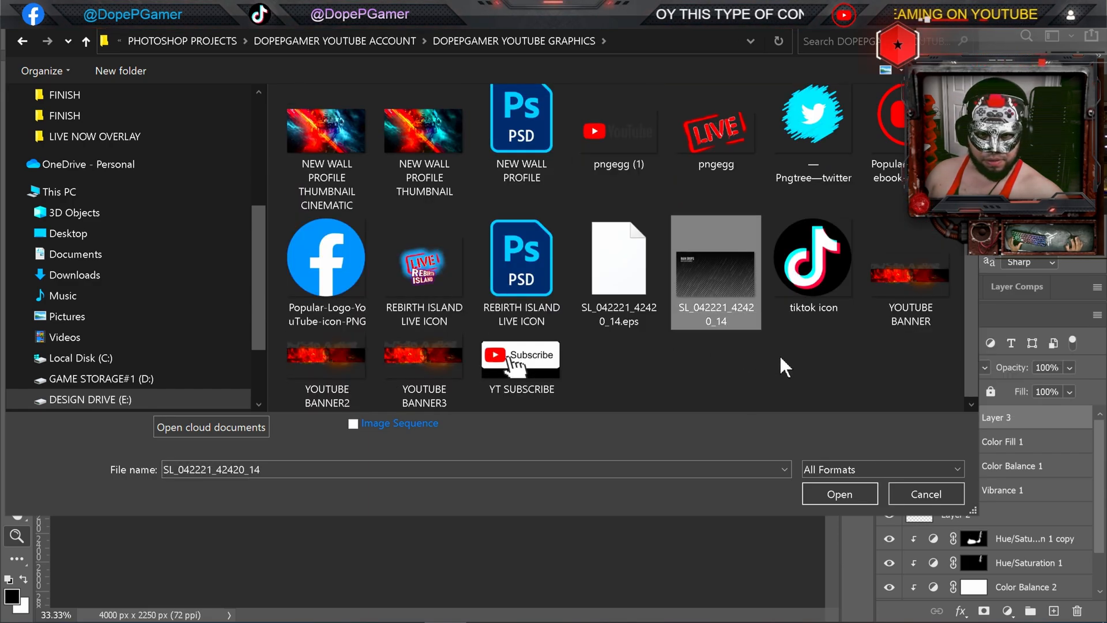
{"action": "scroll", "coordinate": [780, 354], "scroll_direction": "up", "scroll_amount": 1}
{"action": "scroll", "coordinate": [779, 355], "scroll_direction": "up", "scroll_amount": 5}
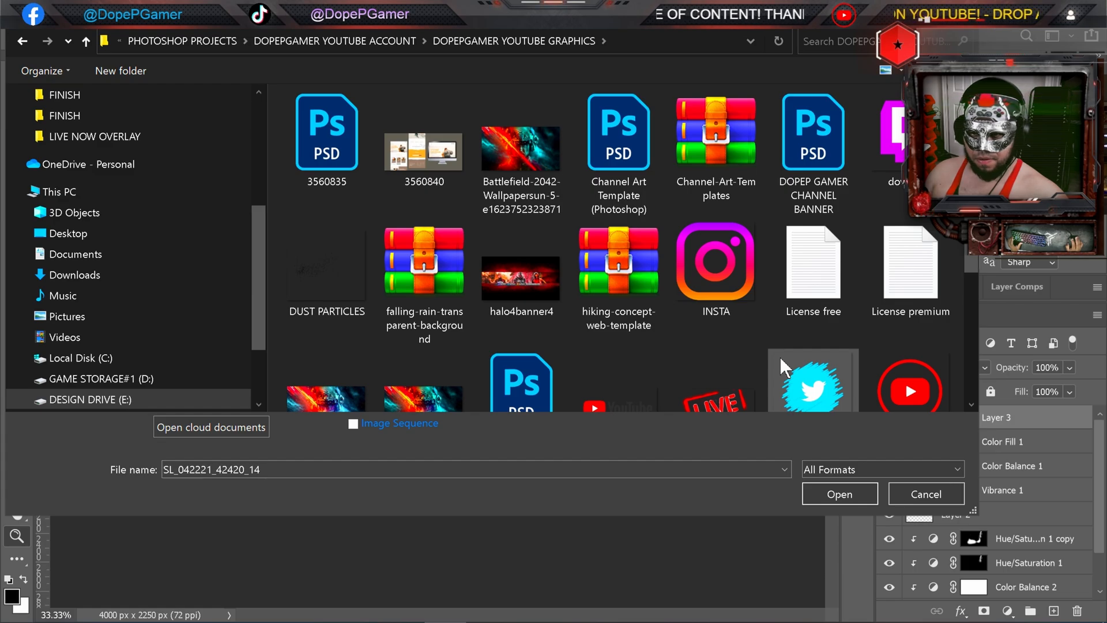
{"action": "scroll", "coordinate": [780, 357], "scroll_direction": "down", "scroll_amount": 2}
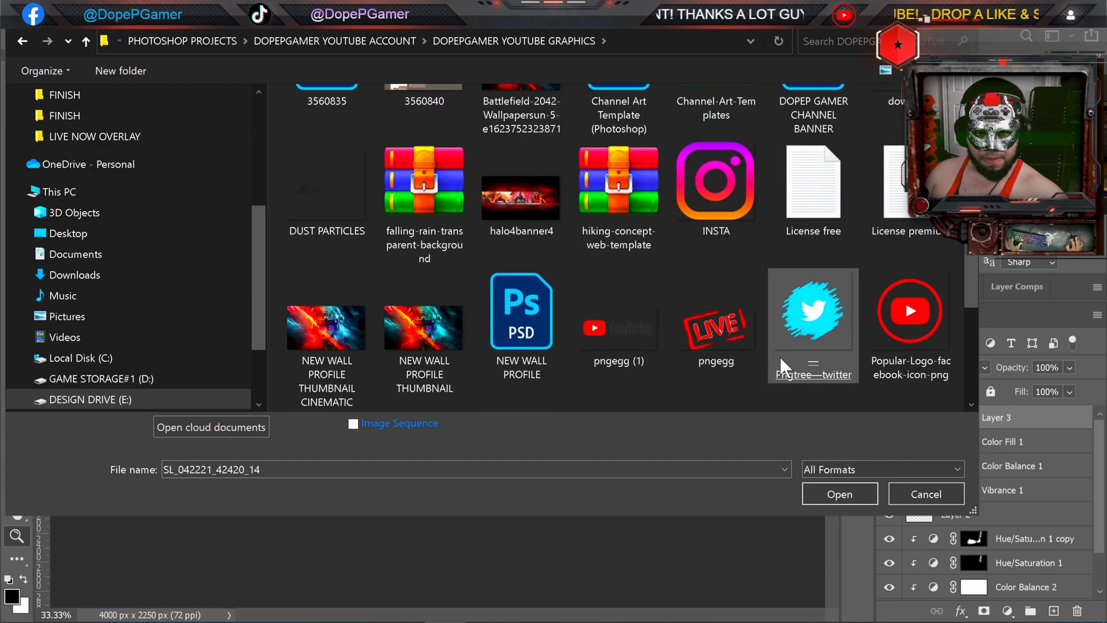
{"action": "scroll", "coordinate": [780, 355], "scroll_direction": "down", "scroll_amount": 1}
{"action": "scroll", "coordinate": [779, 354], "scroll_direction": "down", "scroll_amount": 2}
{"action": "scroll", "coordinate": [779, 355], "scroll_direction": "up", "scroll_amount": 2}
{"action": "double_click", "coordinate": [708, 251]}
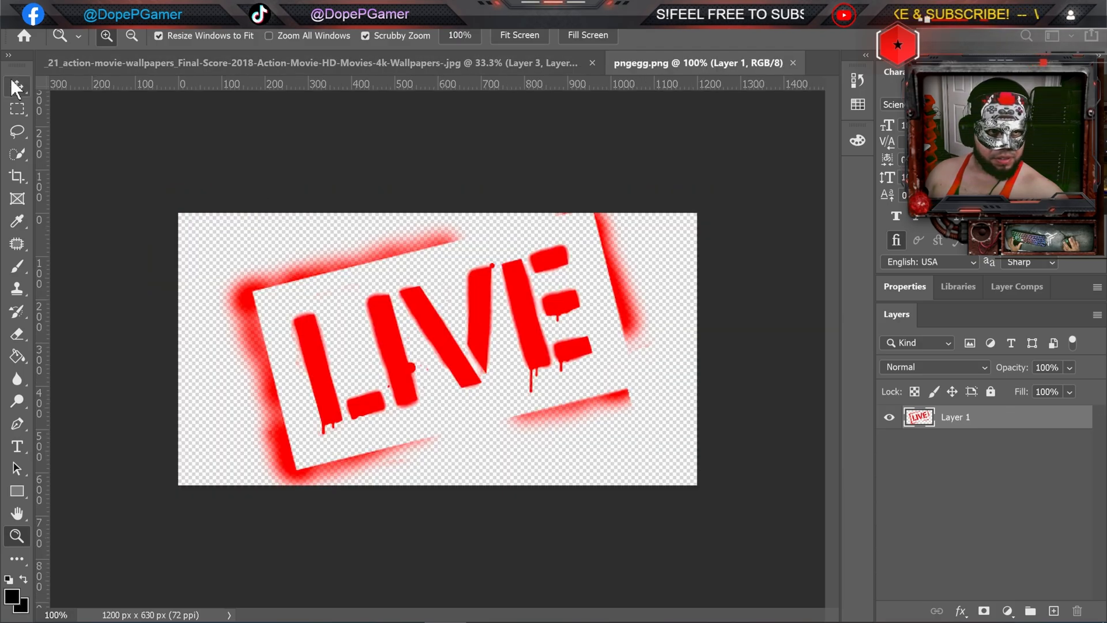
{"action": "left_click", "coordinate": [16, 86]}
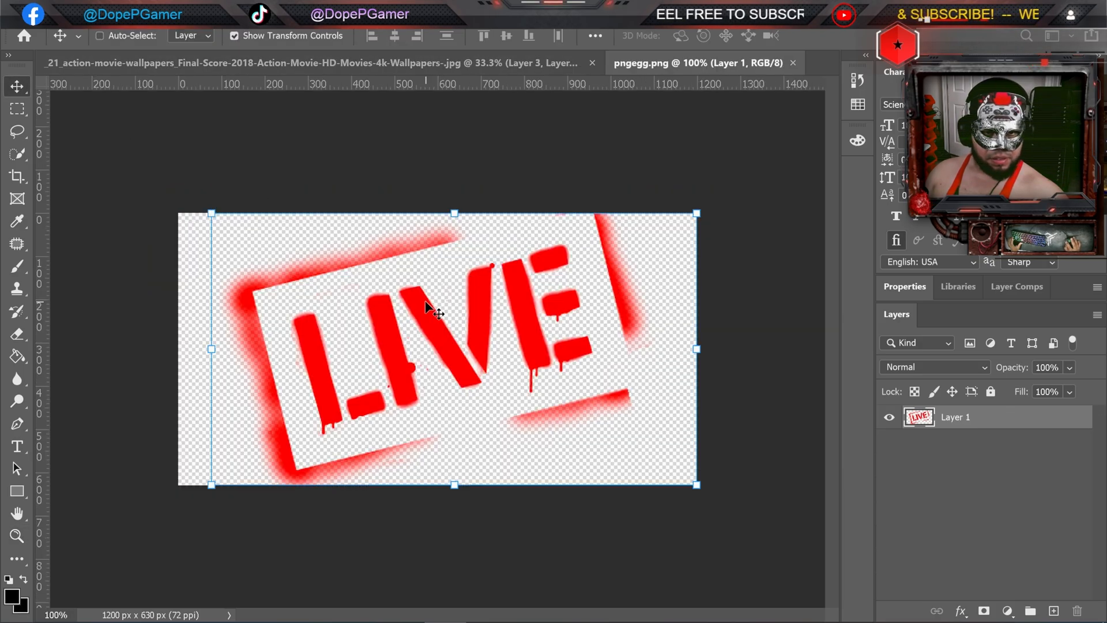
Step: Bring the red LIVE stamp into the wallpaper document, convert it to a smart object and shrink it above the ON REBIRTH ISLAND text
{"action": "left_click_drag", "start_coordinate": [425, 300], "coordinate": [254, 364]}
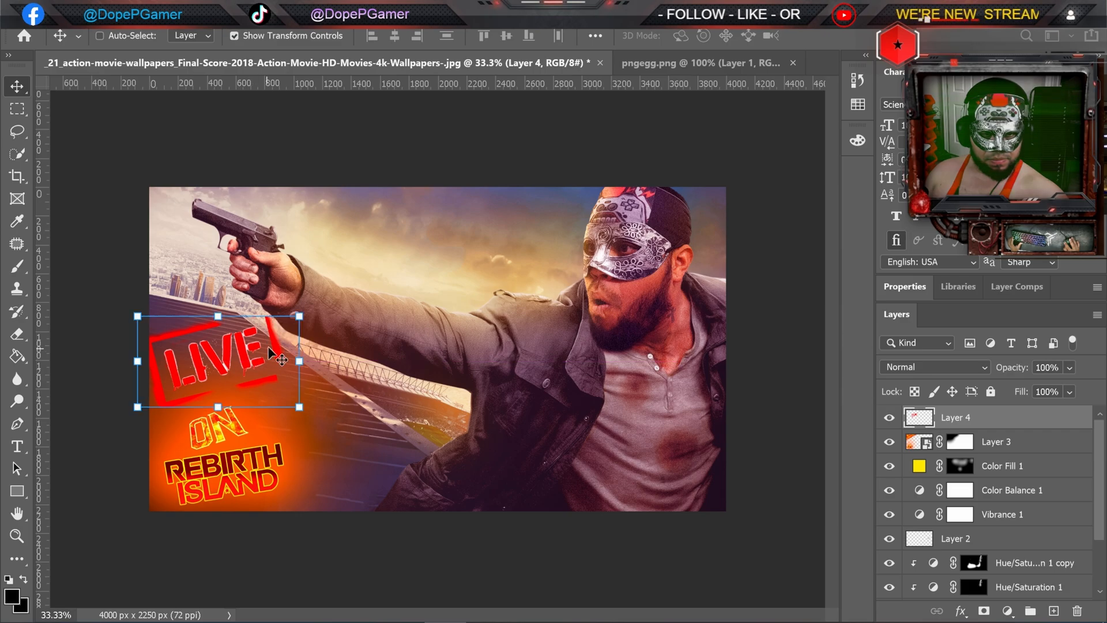
{"action": "right_click", "coordinate": [967, 421]}
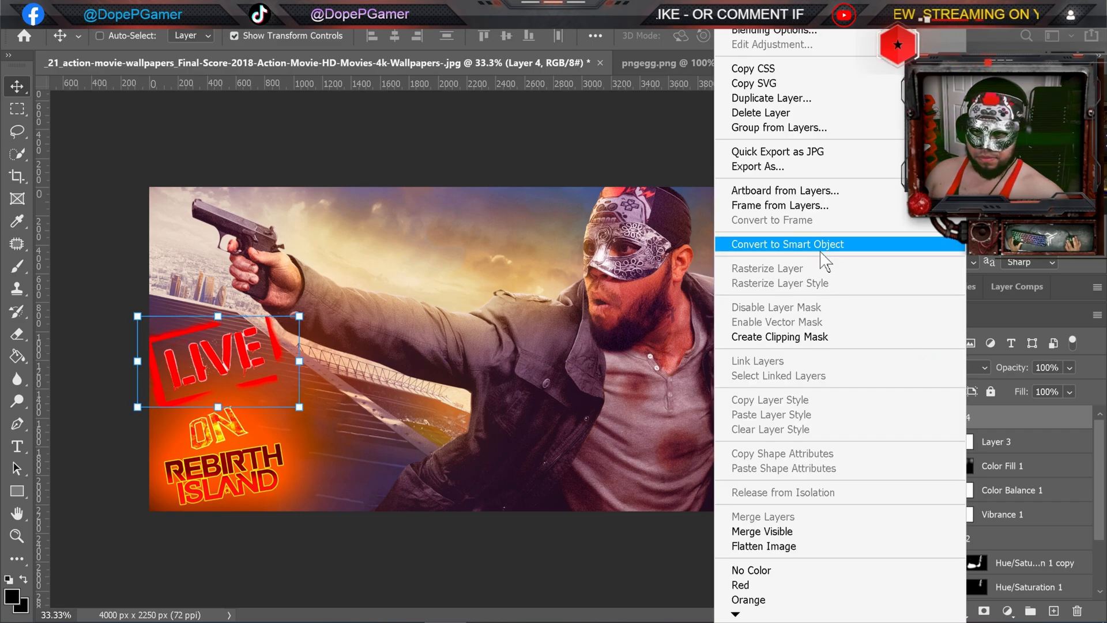
{"action": "left_click", "coordinate": [819, 244]}
{"action": "left_click_drag", "start_coordinate": [299, 316], "coordinate": [255, 376]}
{"action": "key", "text": "Return"}
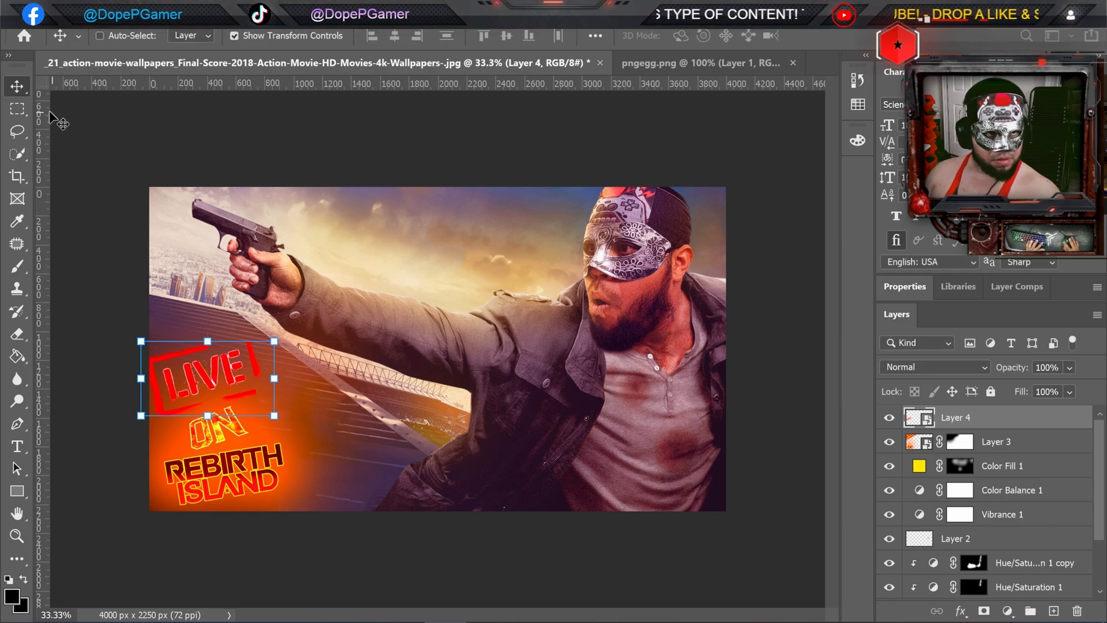
Step: Switch to the pngegg.png document and close it
{"action": "key", "text": "z"}
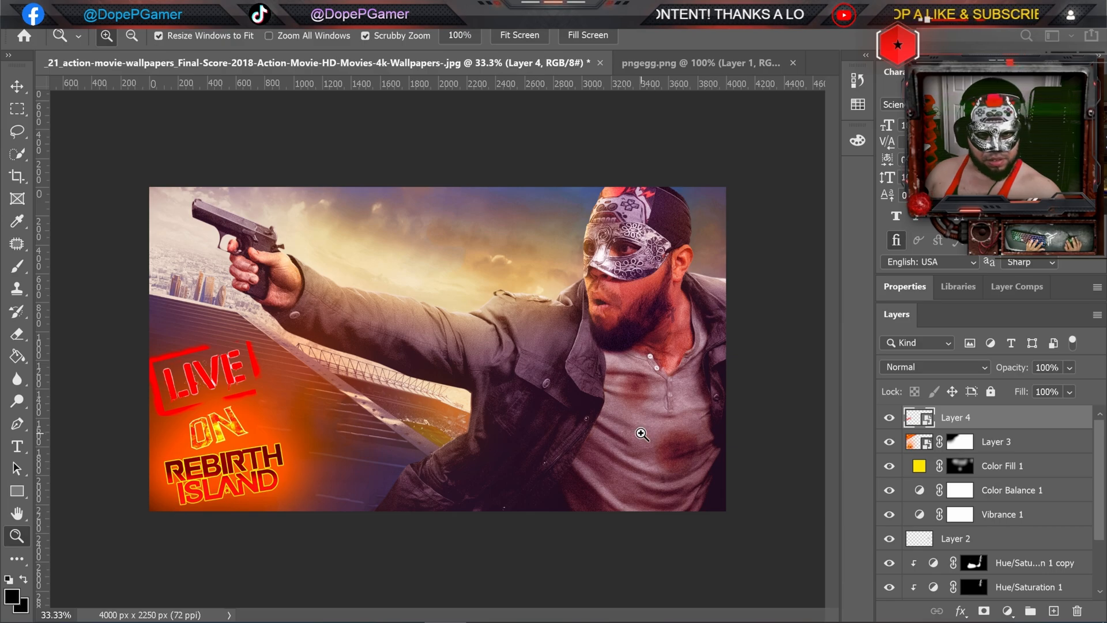
{"action": "left_click", "coordinate": [668, 67]}
{"action": "left_click", "coordinate": [793, 62]}
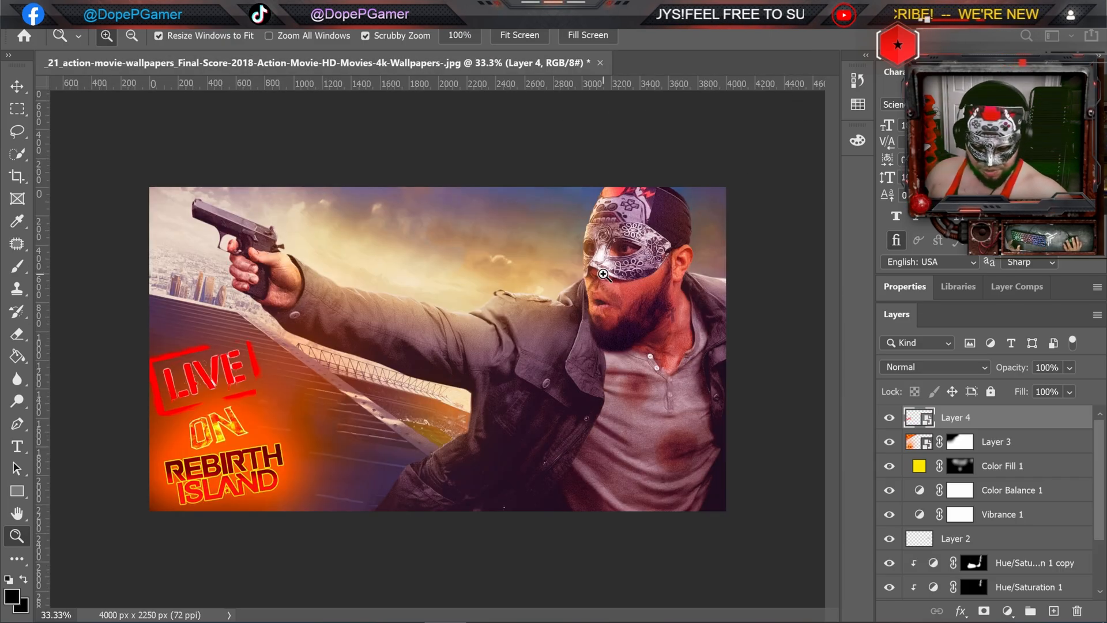
Step: Save the layered wallpaper as a Photoshop file named PELON in the RESORCES folder
{"action": "key", "text": "ctrl+shift+s"}
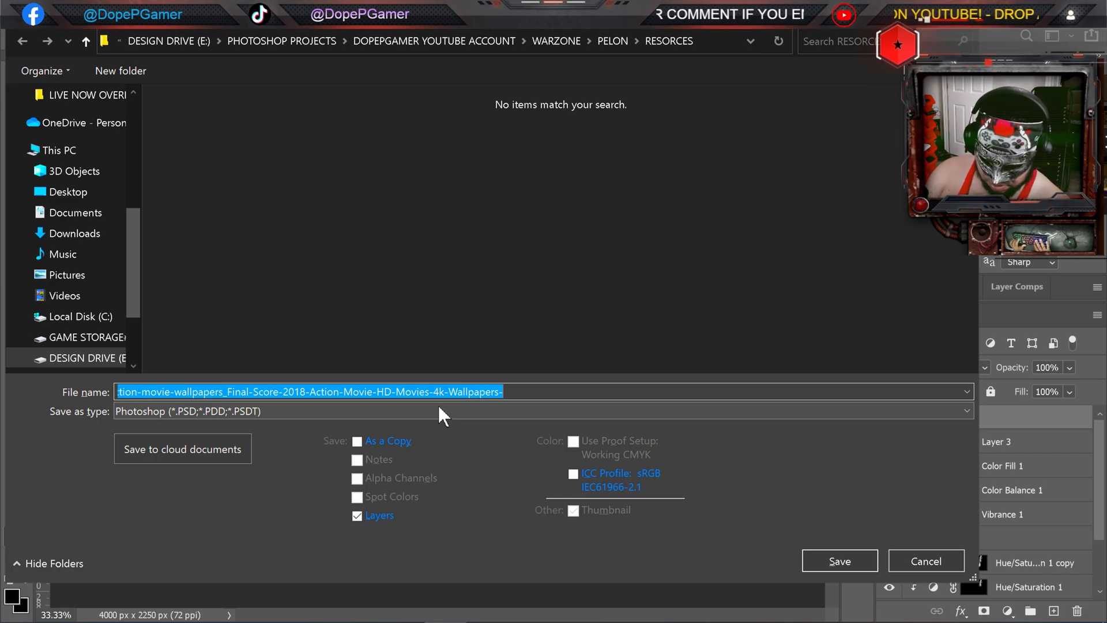
{"action": "type", "text": "pelon"}
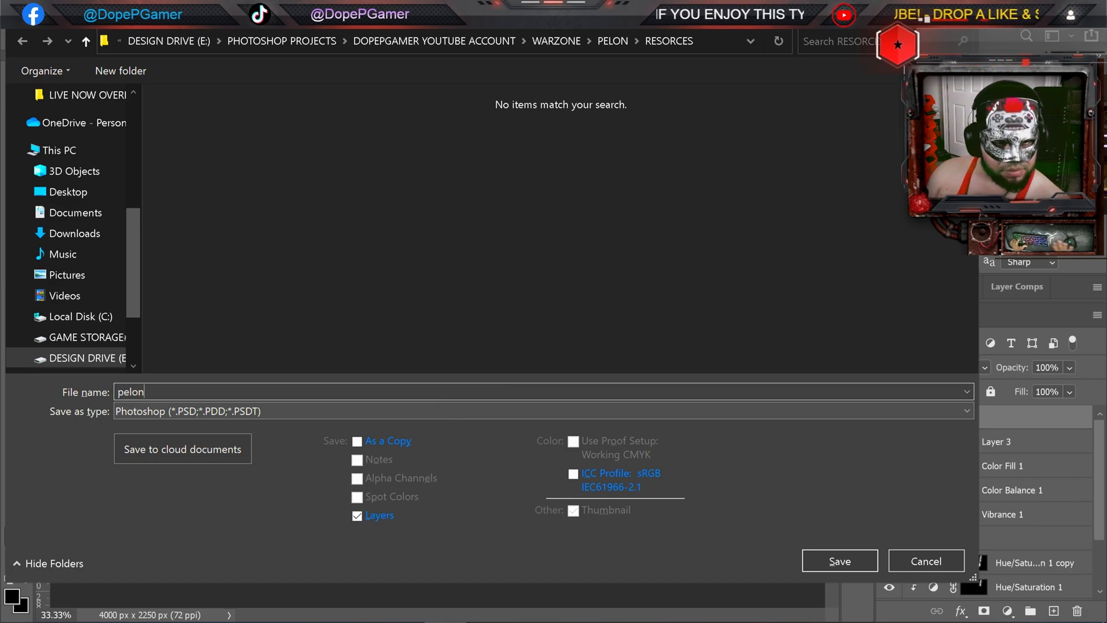
{"action": "key", "text": "BackSpace"}
{"action": "key", "text": "BackSpace"}
{"action": "key", "text": "BackSpace"}
{"action": "key", "text": "BackSpace"}
{"action": "key", "text": "BackSpace"}
{"action": "type", "text": "PELON"}
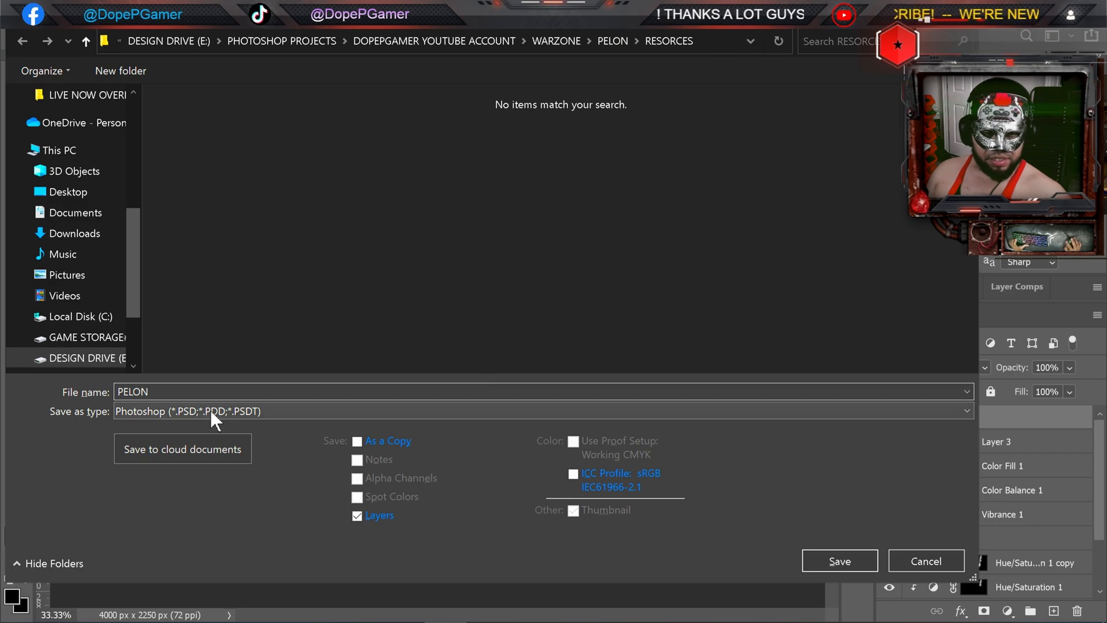
{"action": "left_click", "coordinate": [848, 558]}
{"action": "key", "text": "Return"}
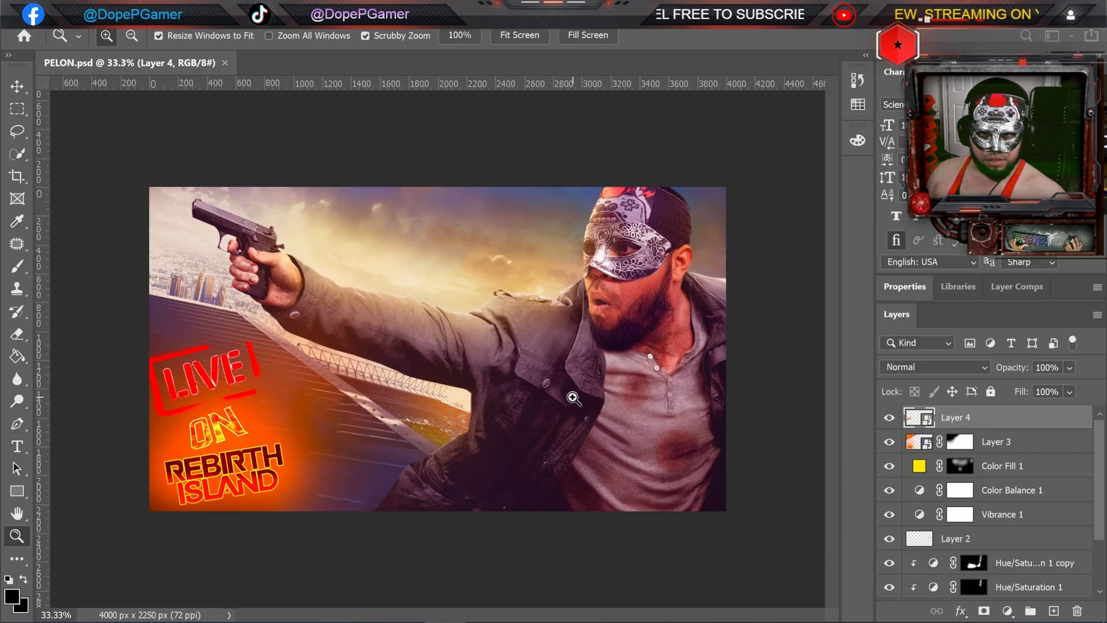
Step: Save a PNG copy named PELON WALL NO RAW in the PELON project's FINISH folder, using the large file size option
{"action": "key", "text": "ctrl+shift+s"}
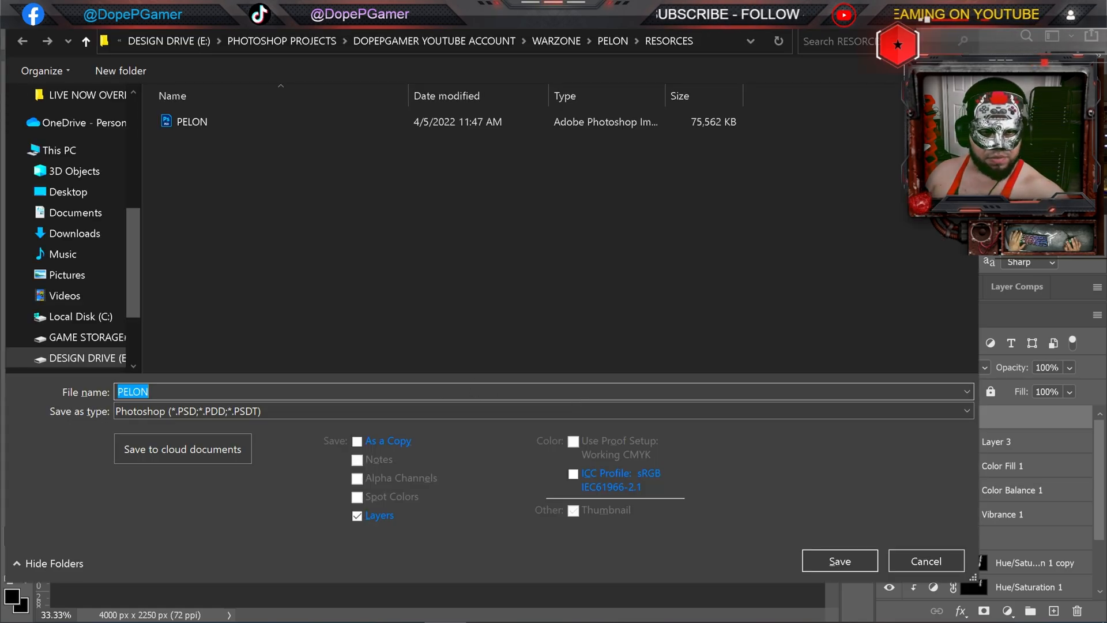
{"action": "left_click", "coordinate": [259, 412]}
{"action": "left_click", "coordinate": [168, 339]}
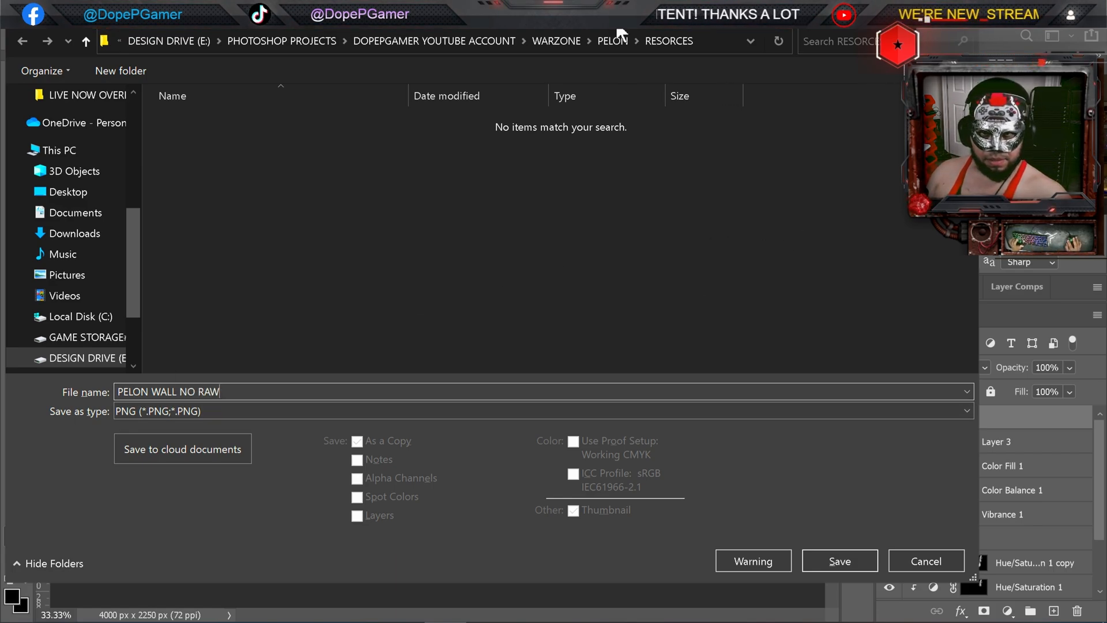
{"action": "left_click", "coordinate": [614, 41]}
{"action": "double_click", "coordinate": [217, 121]}
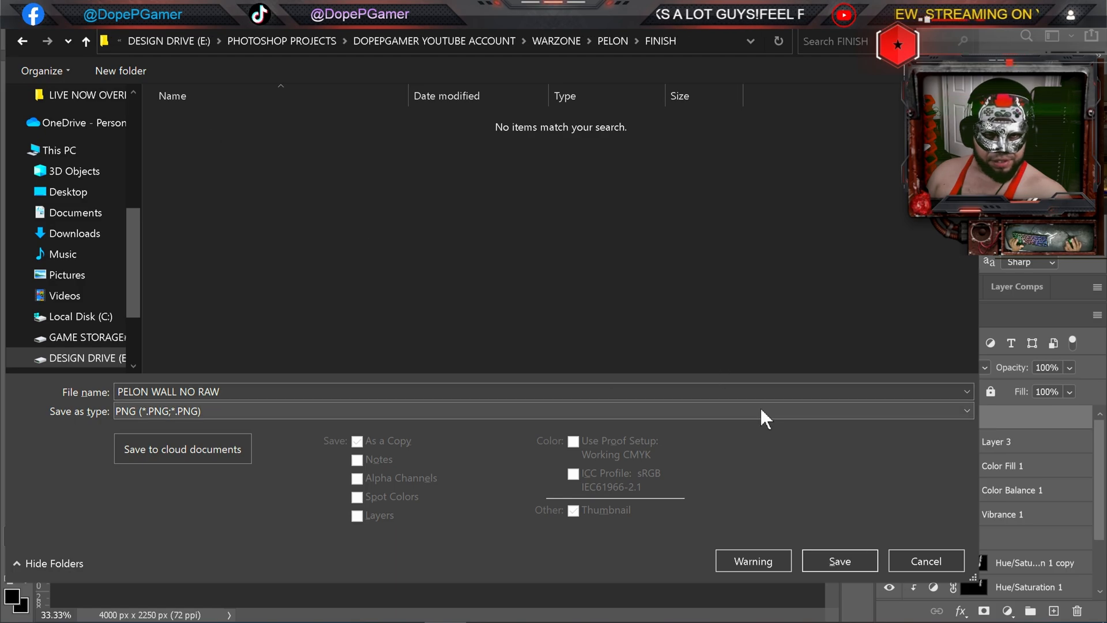
{"action": "left_click", "coordinate": [853, 558]}
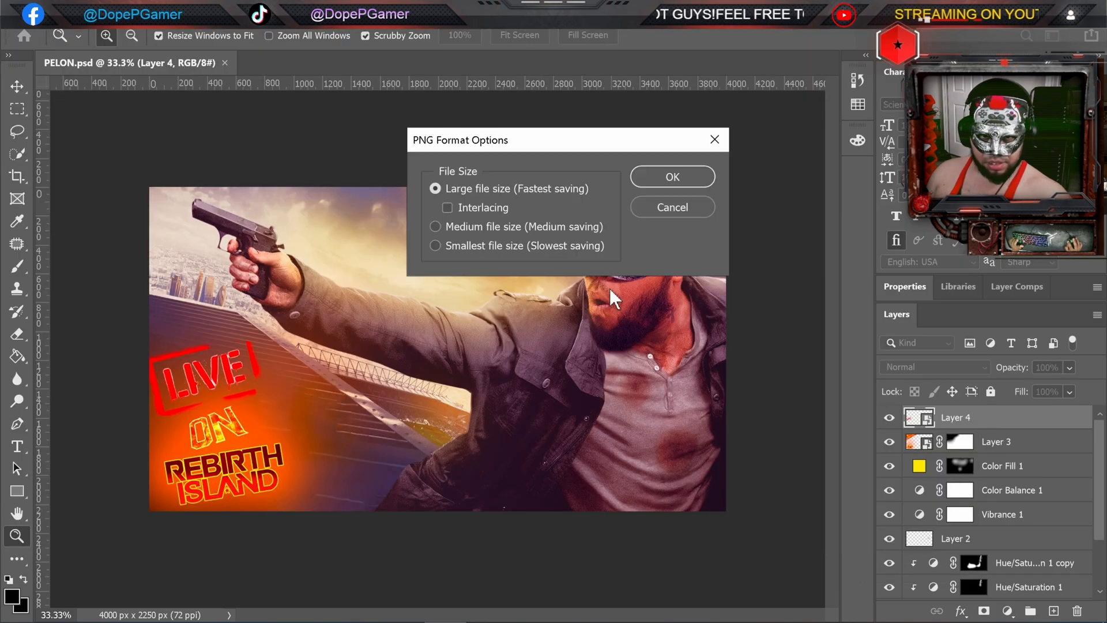
{"action": "left_click", "coordinate": [685, 175]}
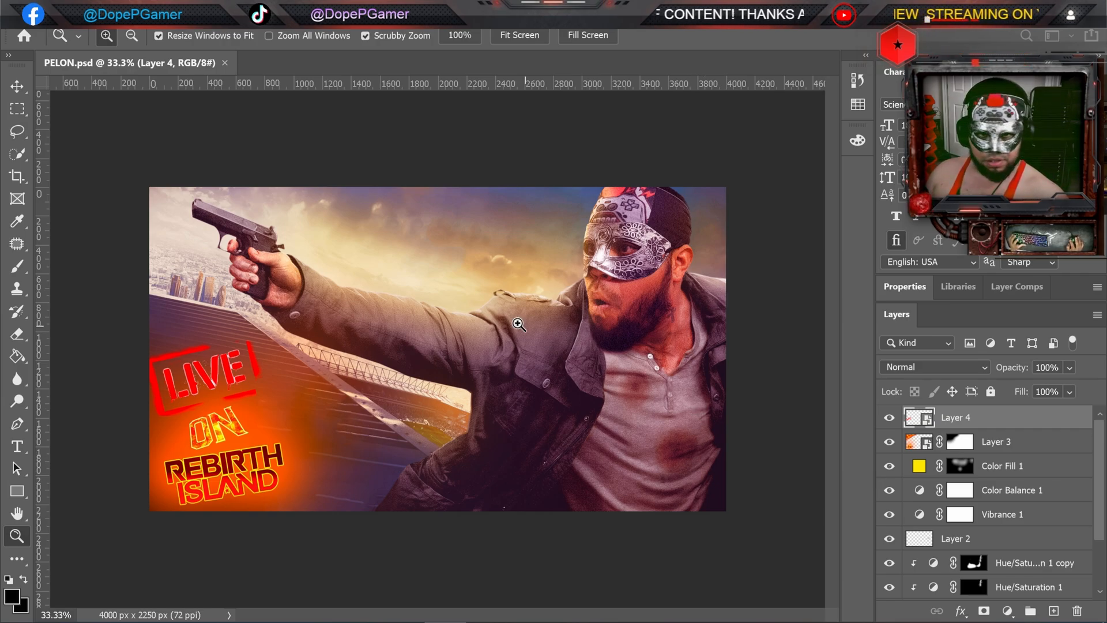
Step: Close PELON.psd and open PELON WALL NO RAW from the FINISH folder
{"action": "left_click", "coordinate": [224, 62]}
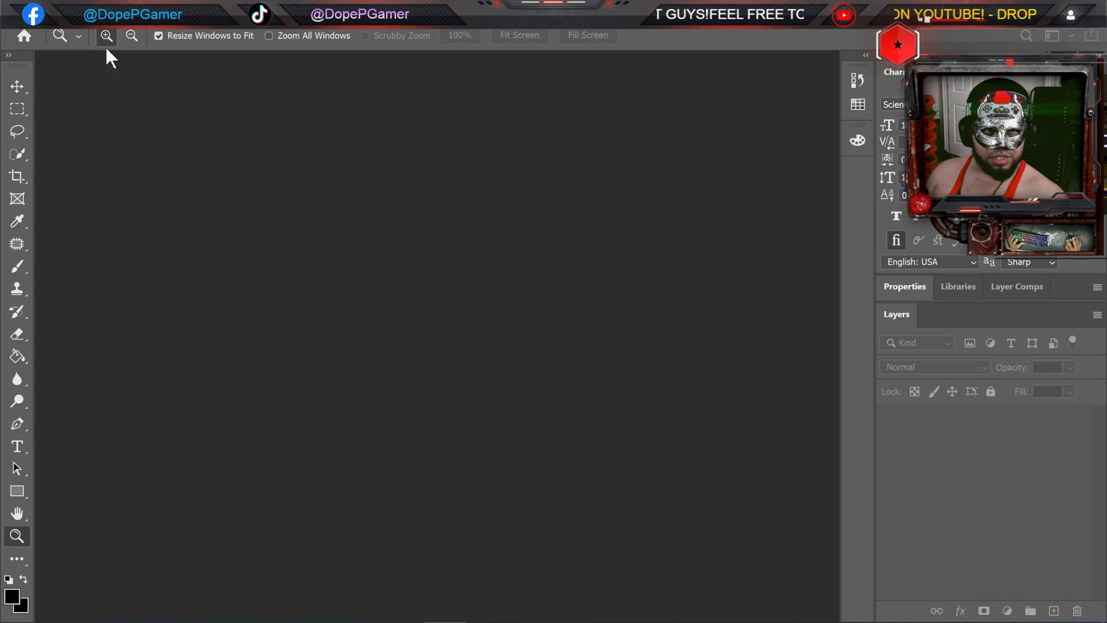
{"action": "left_click", "coordinate": [18, 12]}
{"action": "left_click", "coordinate": [50, 42]}
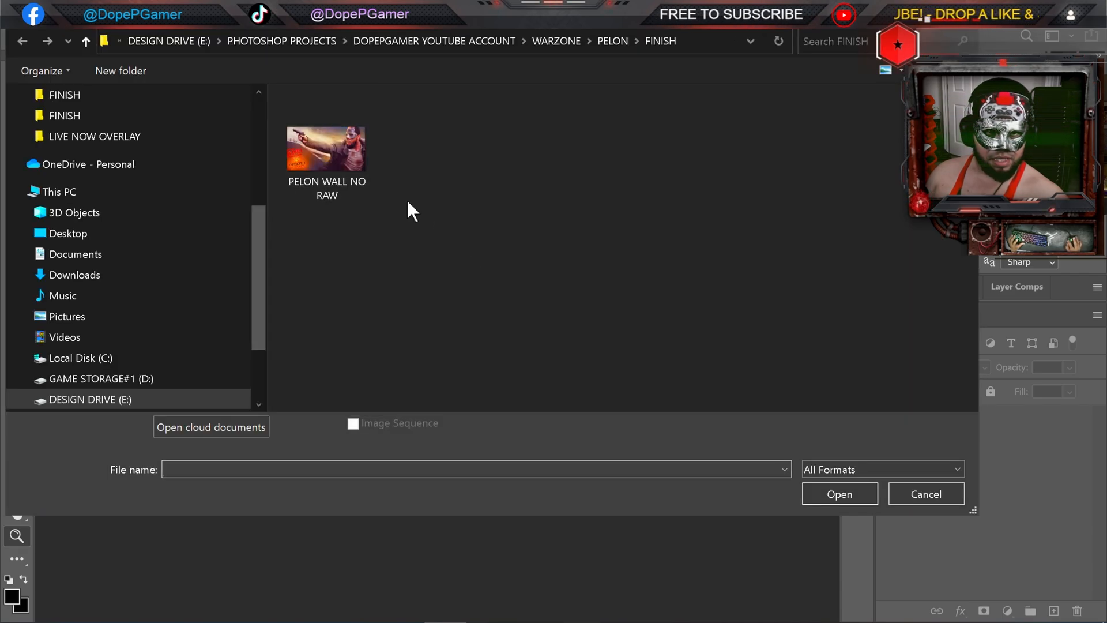
{"action": "double_click", "coordinate": [326, 149]}
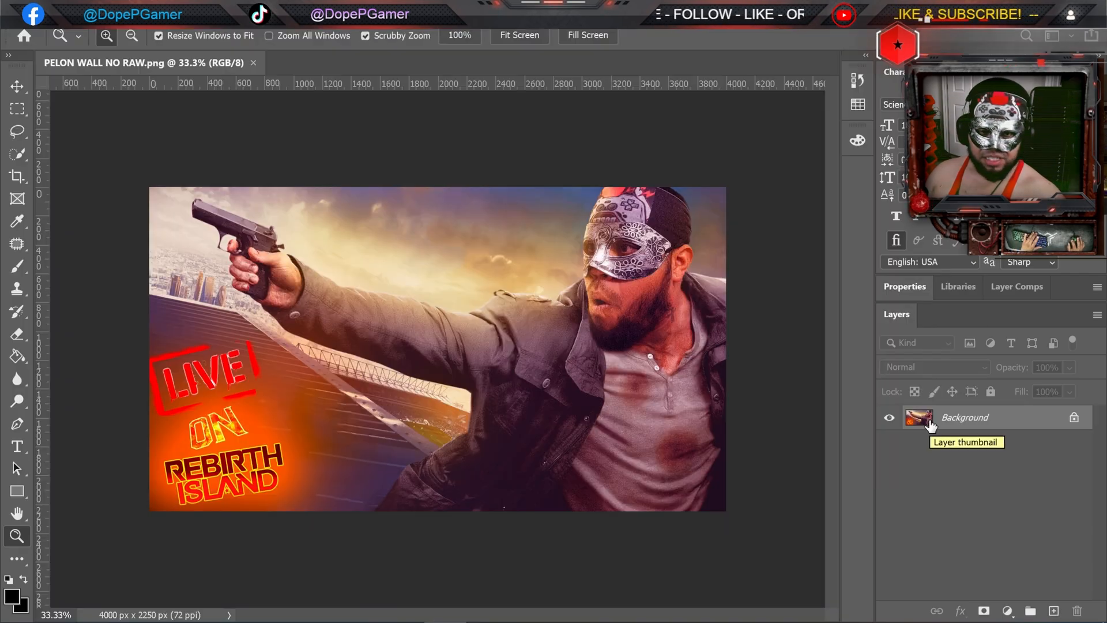
Step: Unlock the Background as Layer 0 and give the image a purple-tinted grade with the Camera Raw Filter
{"action": "double_click", "coordinate": [990, 418]}
{"action": "left_click", "coordinate": [684, 130]}
{"action": "left_click", "coordinate": [236, 14]}
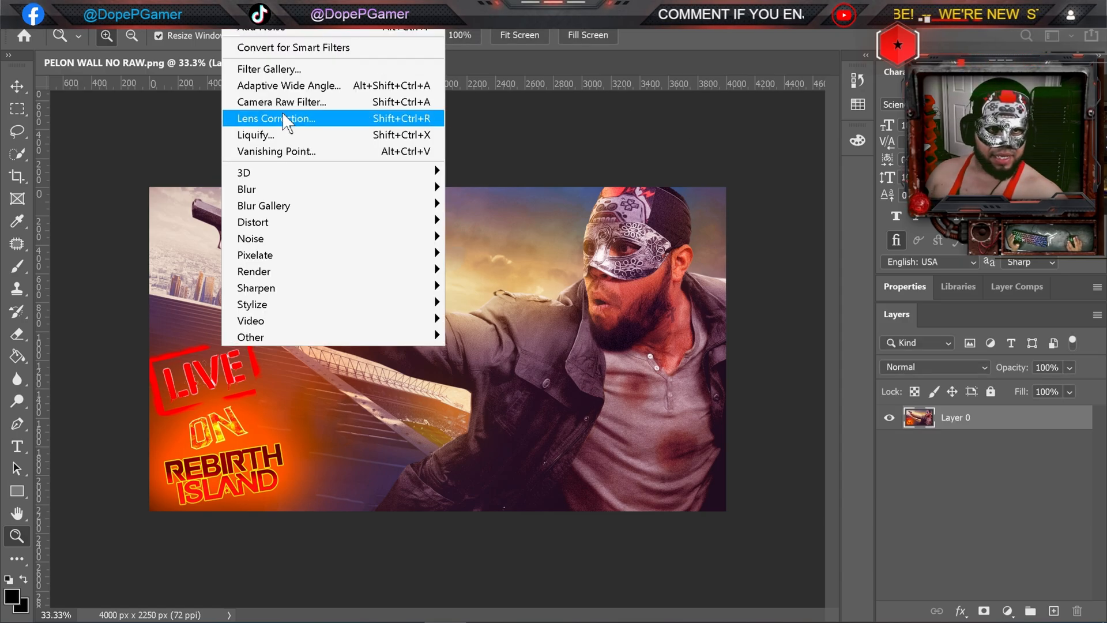
{"action": "left_click", "coordinate": [307, 101]}
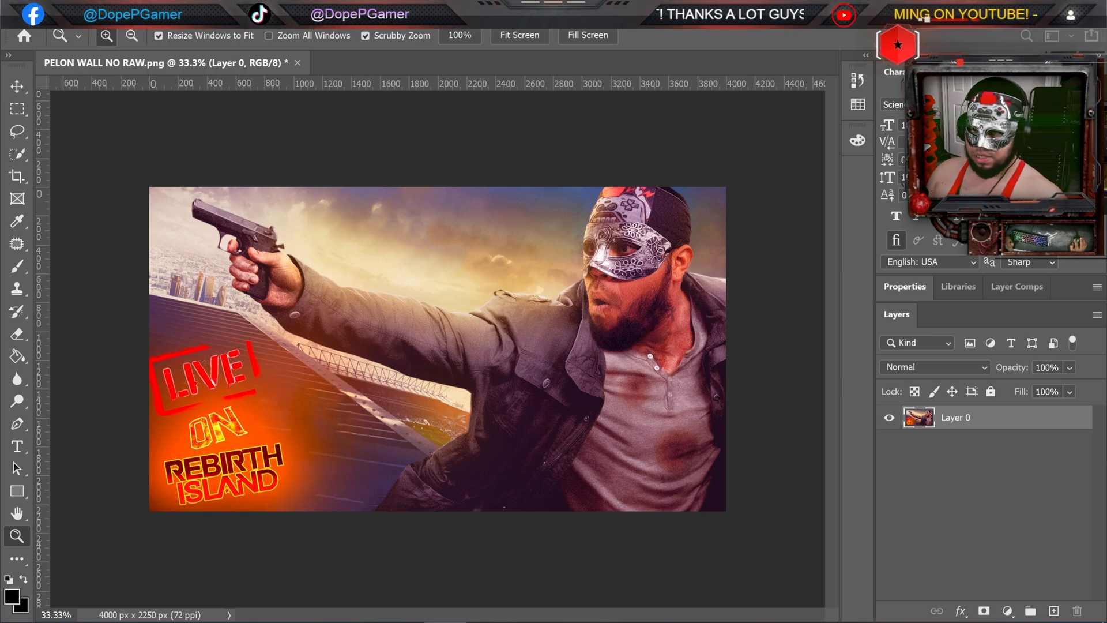
{"action": "key", "text": "ctrl+shift+z"}
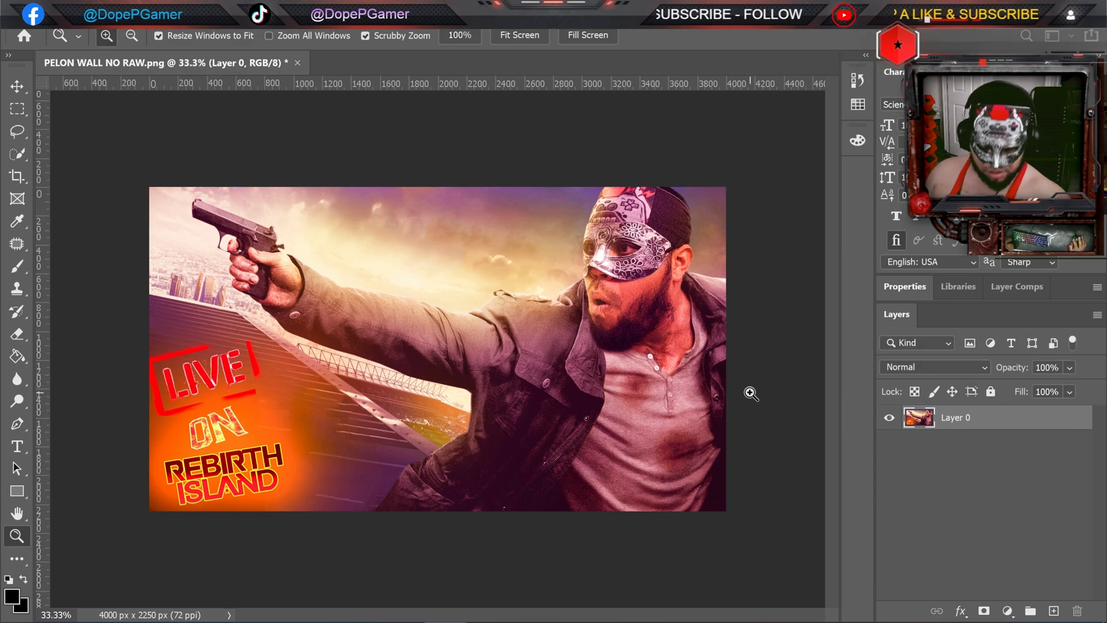
Step: Save the graded image as a PNG copy named PELON WALL WITH RAW in the FINISH folder, using the large file size option
{"action": "key", "text": "ctrl+shift+s"}
{"action": "left_click", "coordinate": [224, 394]}
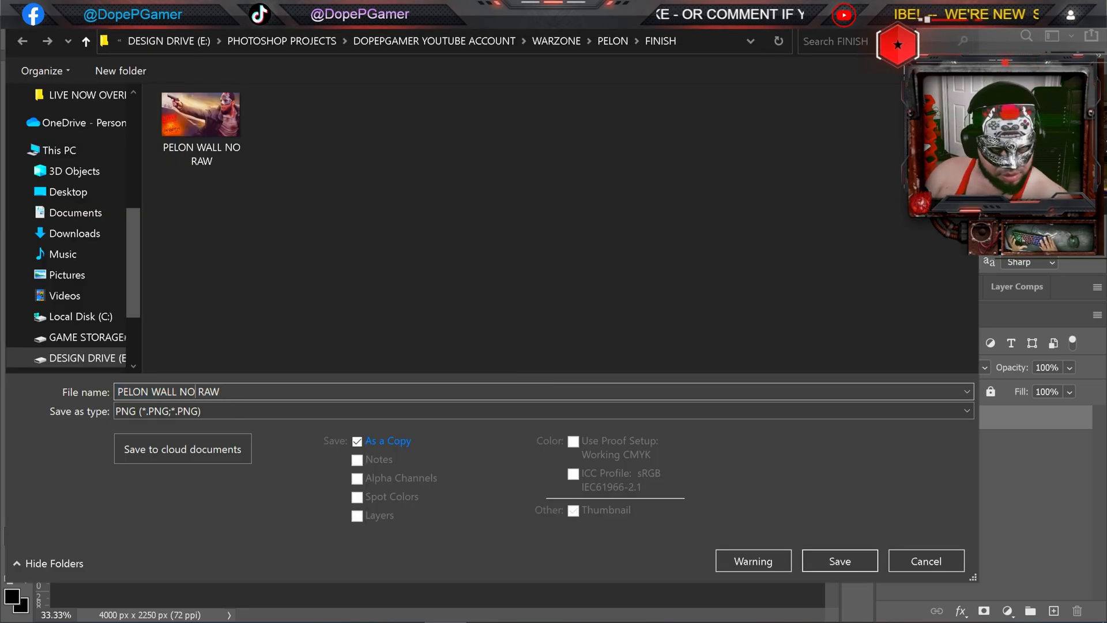
{"action": "key", "text": "BackSpace"}
{"action": "key", "text": "BackSpace"}
{"action": "type", "text": "W"}
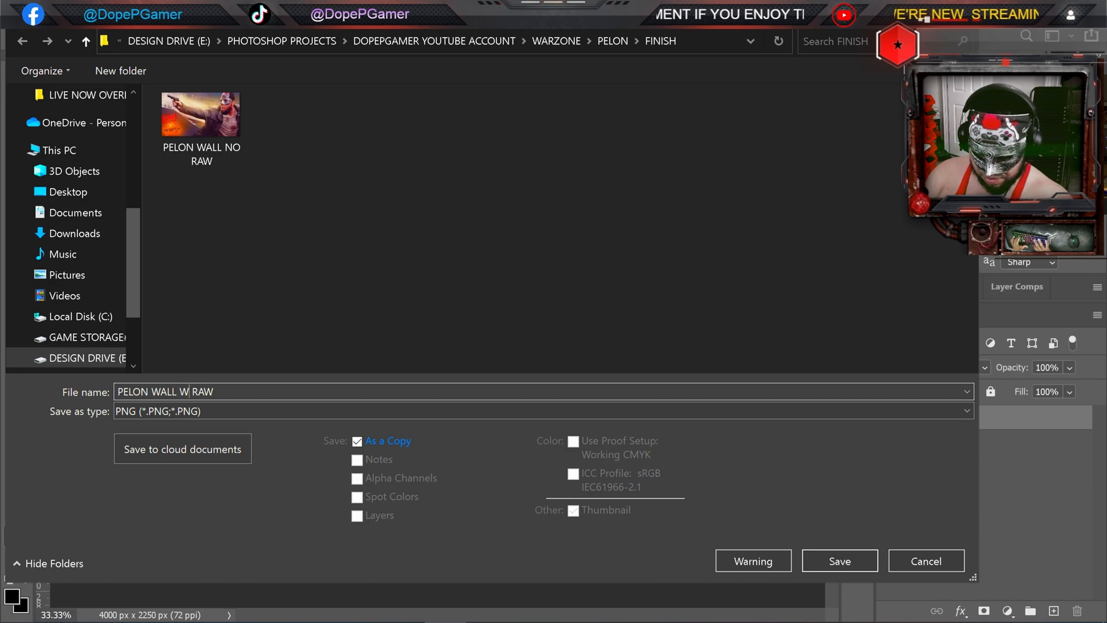
{"action": "type", "text": "ITH"}
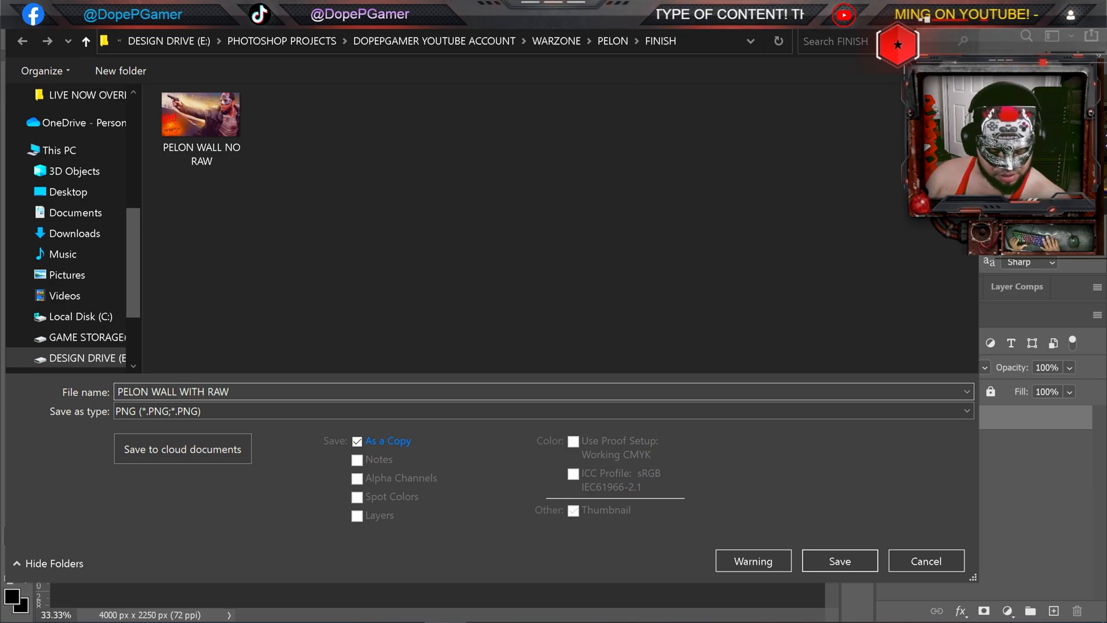
{"action": "left_click", "coordinate": [830, 563]}
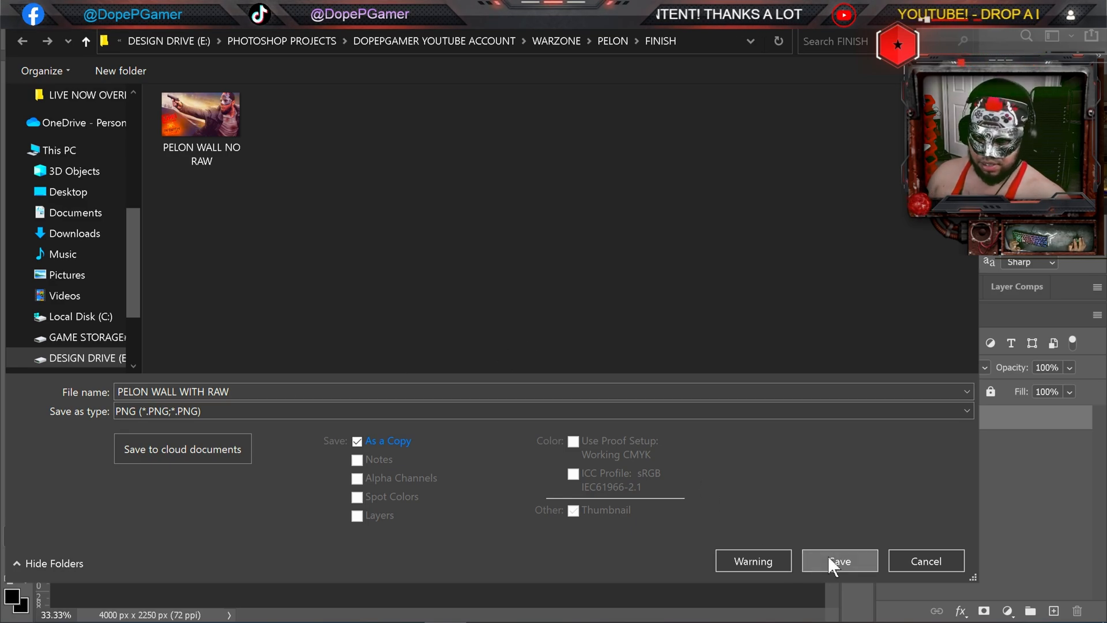
{"action": "left_click", "coordinate": [700, 175]}
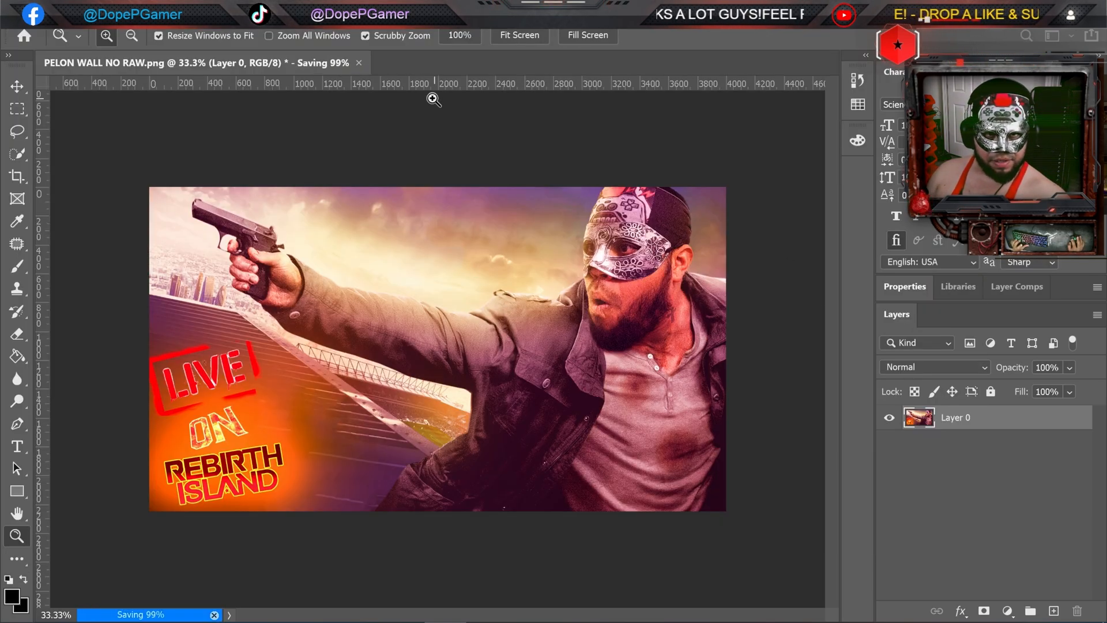
Step: Open DOPE WICK thumbnail from the DOPE QUICK folder inside WARZONE
{"action": "left_click", "coordinate": [35, 17]}
{"action": "left_click", "coordinate": [64, 43]}
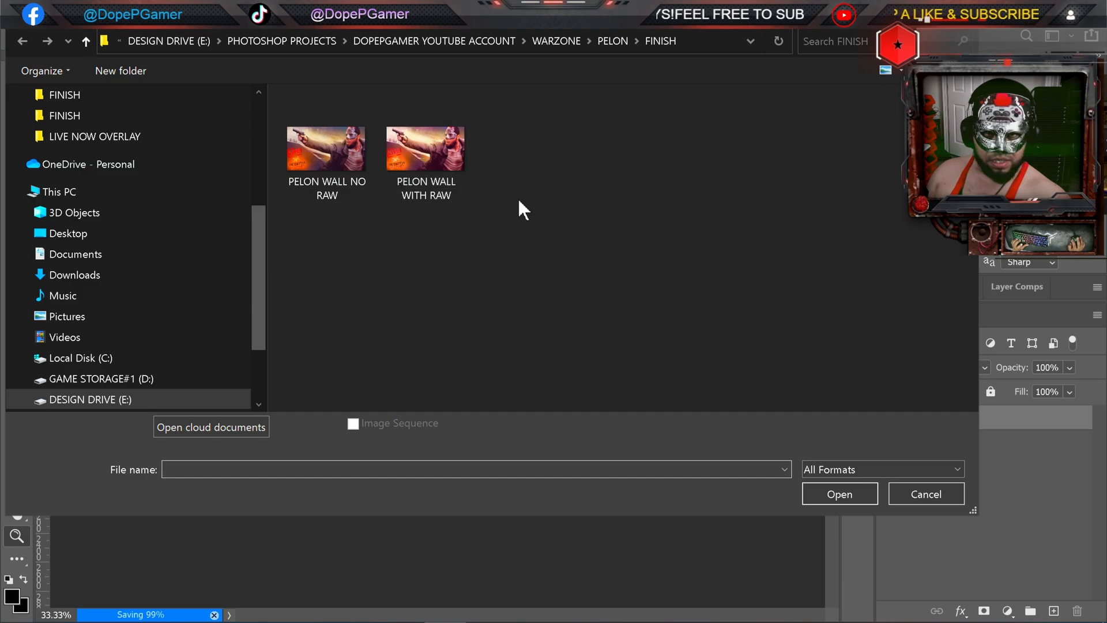
{"action": "left_click", "coordinate": [544, 40]}
{"action": "double_click", "coordinate": [327, 254]}
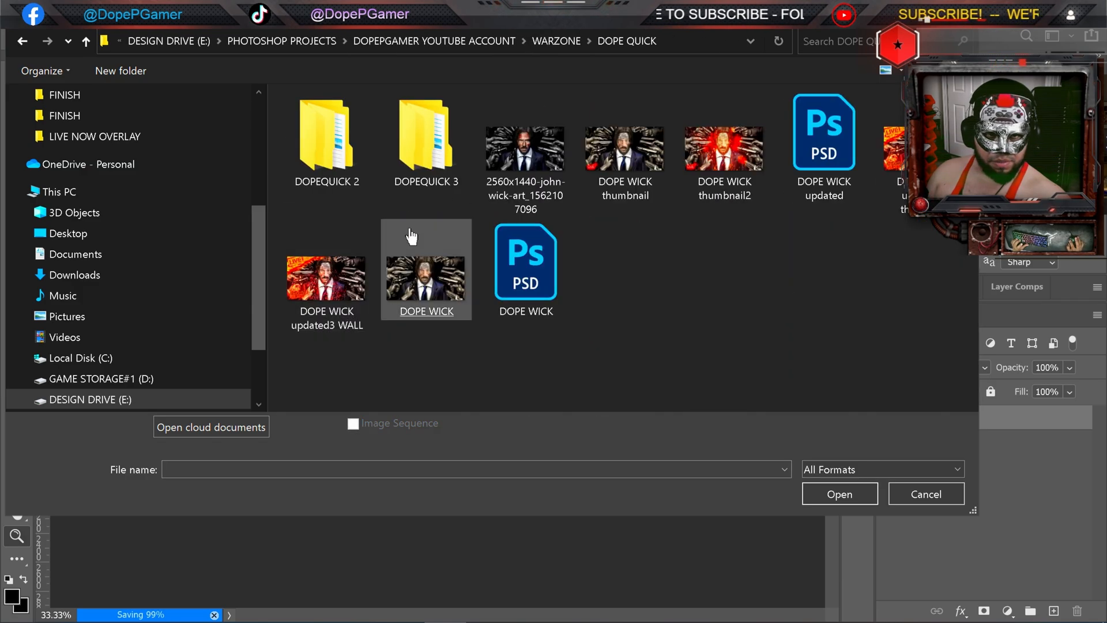
{"action": "double_click", "coordinate": [634, 188]}
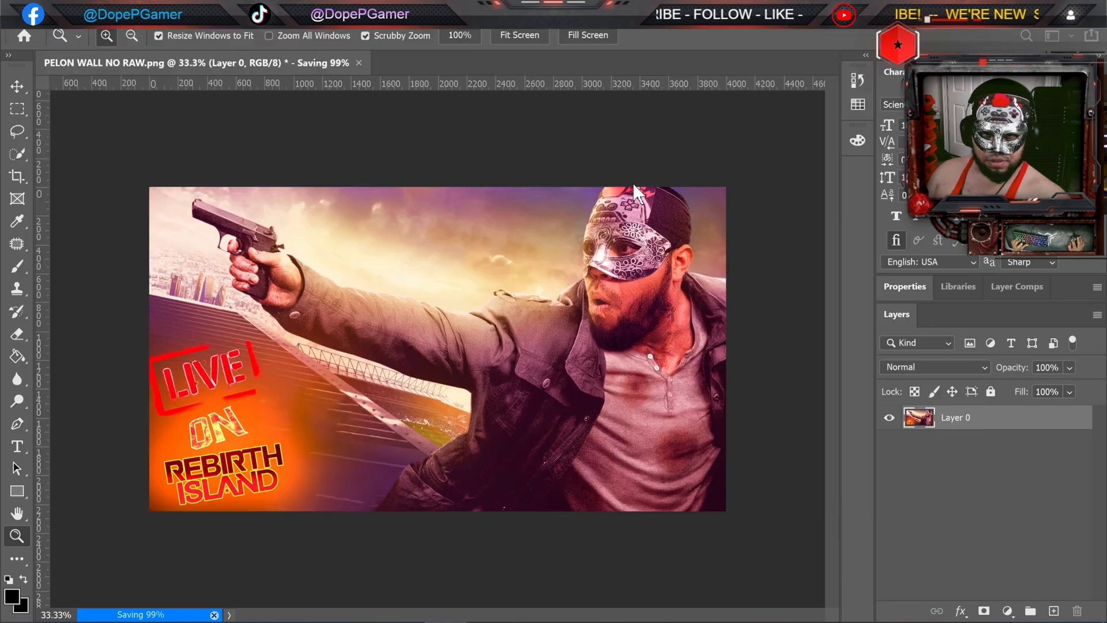
{"action": "right_click", "coordinate": [461, 319]}
{"action": "left_click", "coordinate": [507, 347]}
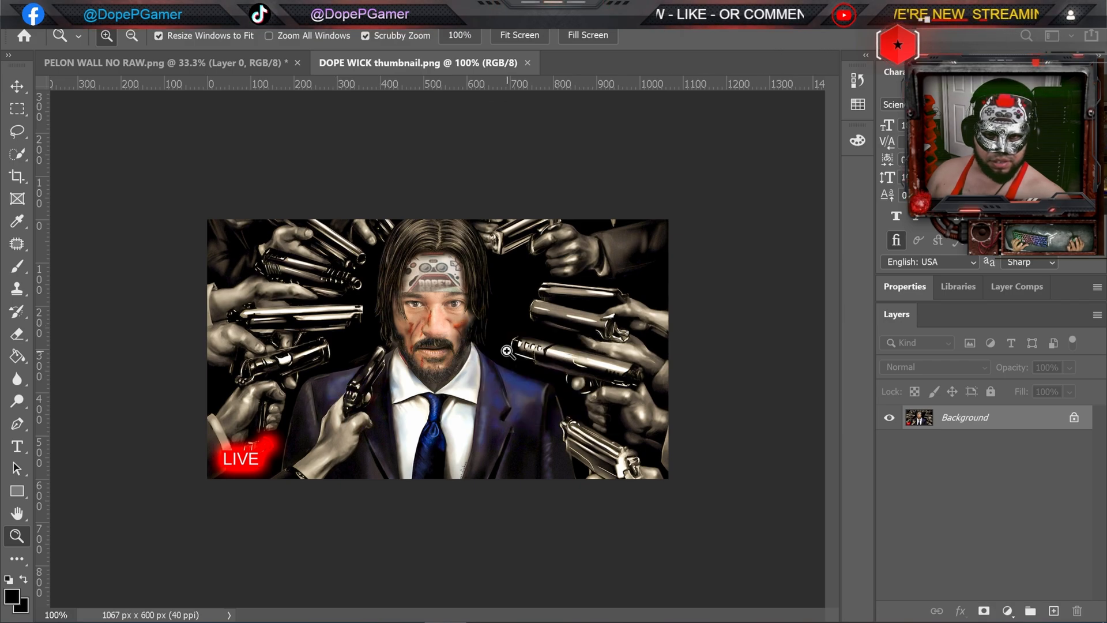
Step: Copy the graded wallpaper layer into the DOPE WICK thumbnail document and hide that document's Background layer
{"action": "left_click", "coordinate": [266, 64]}
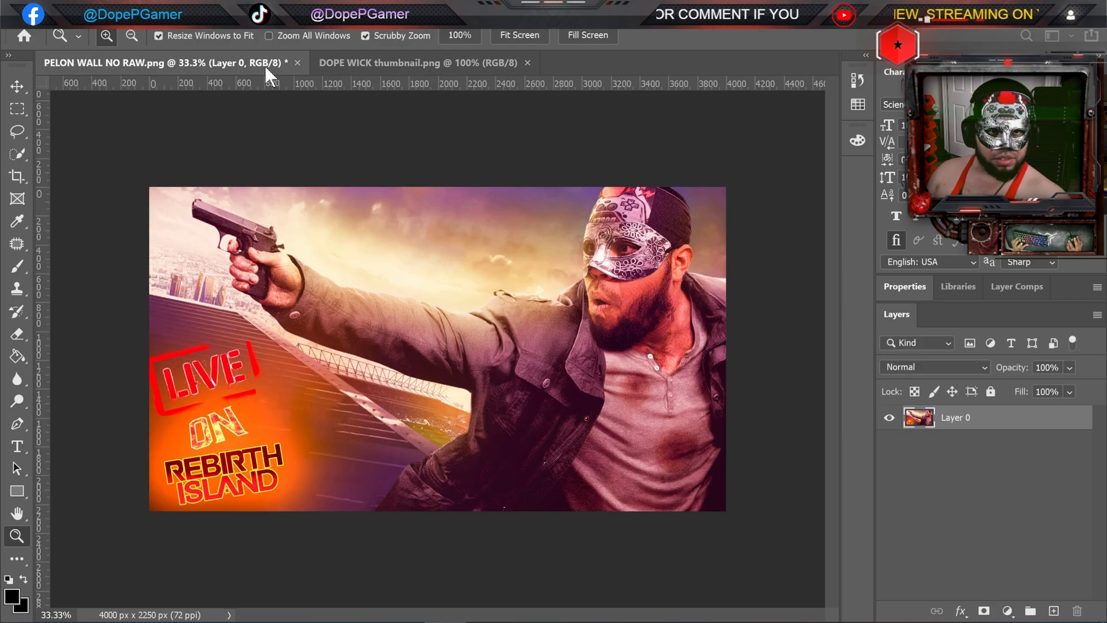
{"action": "left_click", "coordinate": [16, 86]}
{"action": "left_click_drag", "start_coordinate": [340, 202], "coordinate": [499, 304]}
{"action": "left_click", "coordinate": [966, 444]}
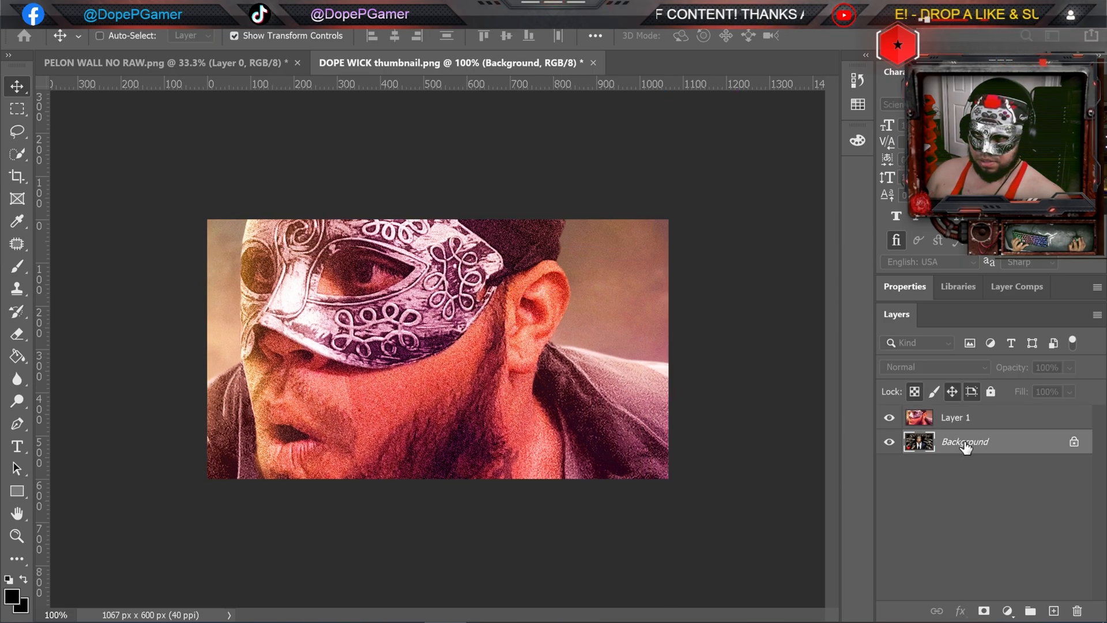
{"action": "left_click", "coordinate": [889, 441]}
Step: Convert the pasted wallpaper layer, Layer 1, into a smart object
{"action": "left_click", "coordinate": [946, 417]}
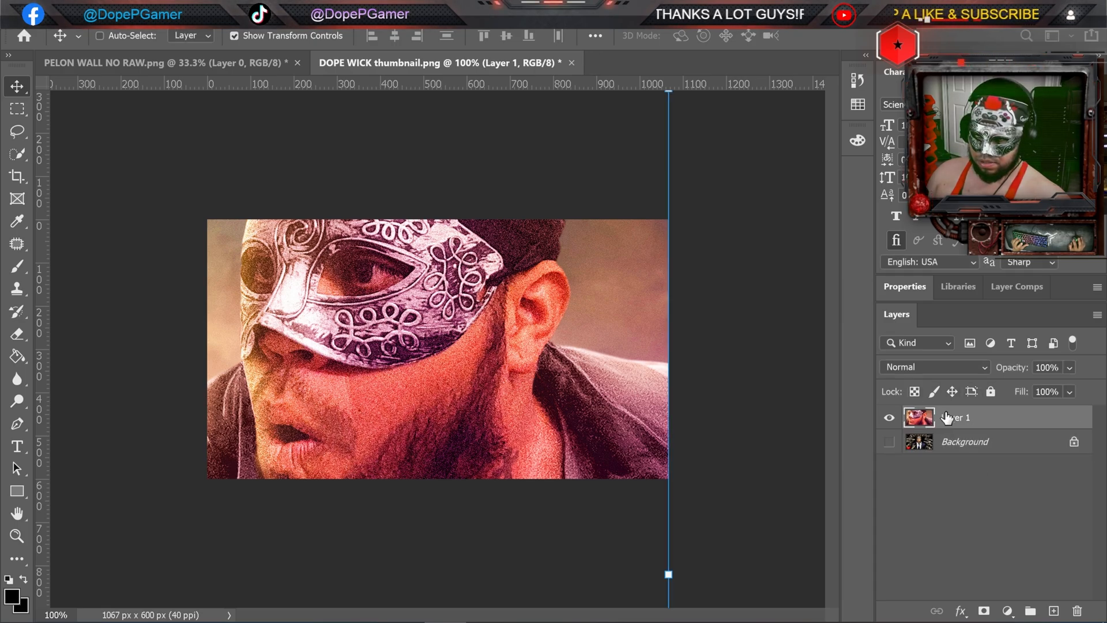
{"action": "right_click", "coordinate": [946, 418]}
{"action": "left_click", "coordinate": [970, 418]}
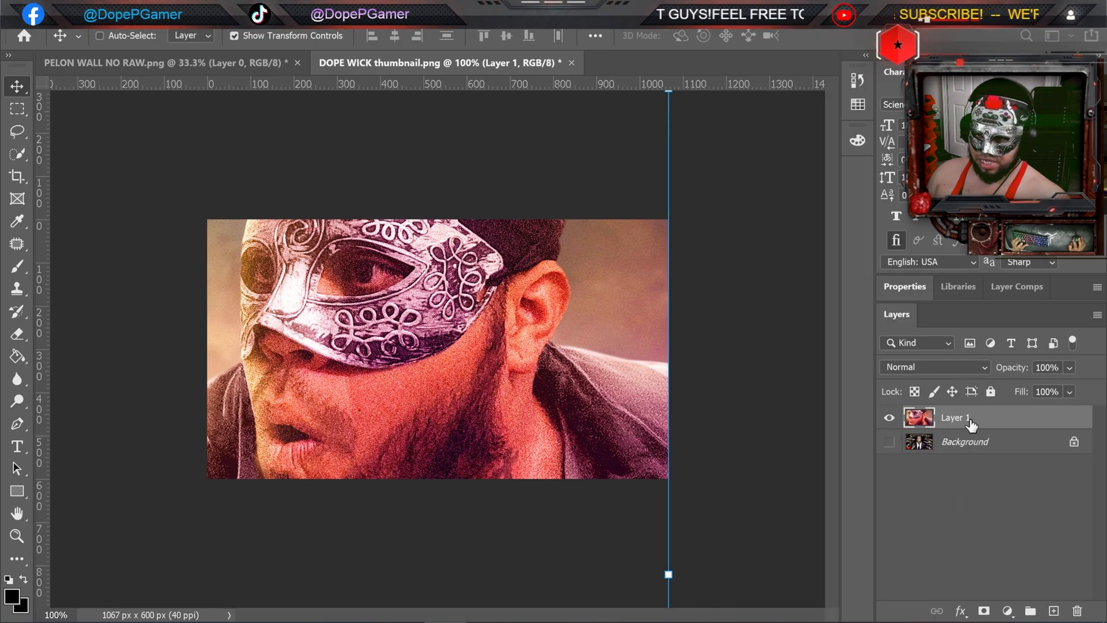
{"action": "right_click", "coordinate": [970, 421]}
{"action": "left_click", "coordinate": [821, 241]}
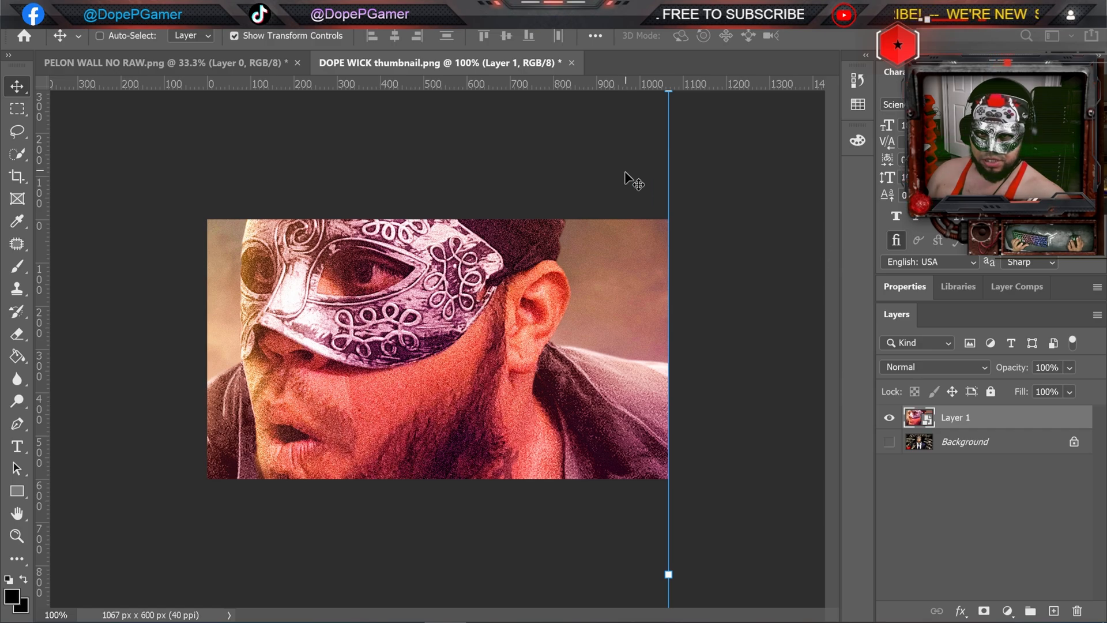
Step: Scale Layer 1 to about 27.4% width and 27.9% height and position it to cover the whole thumbnail canvas
{"action": "left_click_drag", "start_coordinate": [633, 180], "coordinate": [638, 219]}
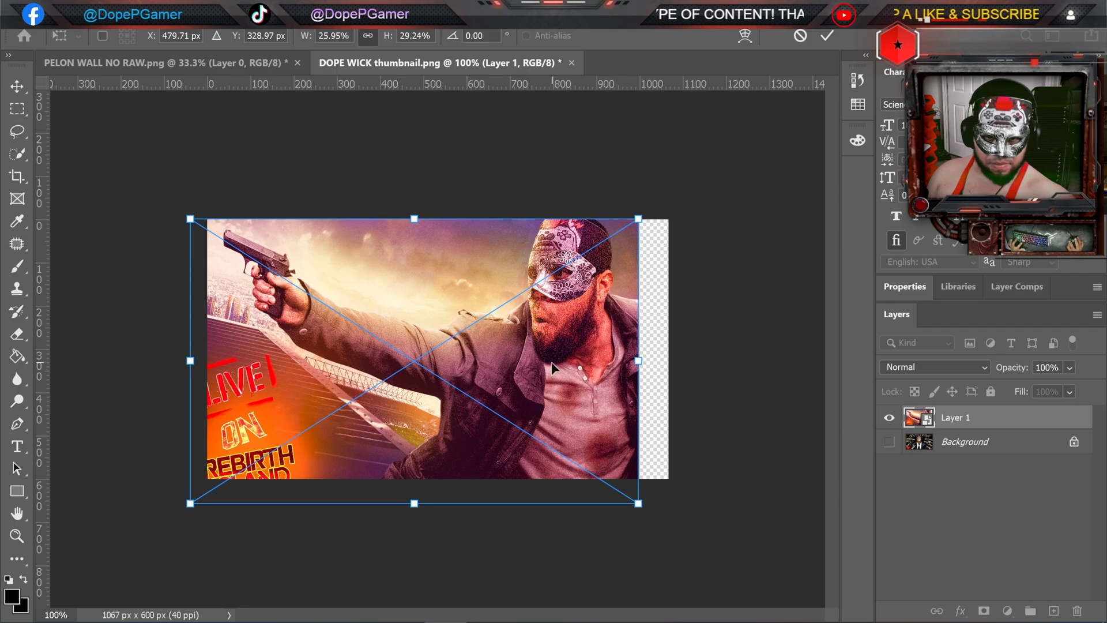
{"action": "left_click_drag", "start_coordinate": [552, 367], "coordinate": [570, 369]}
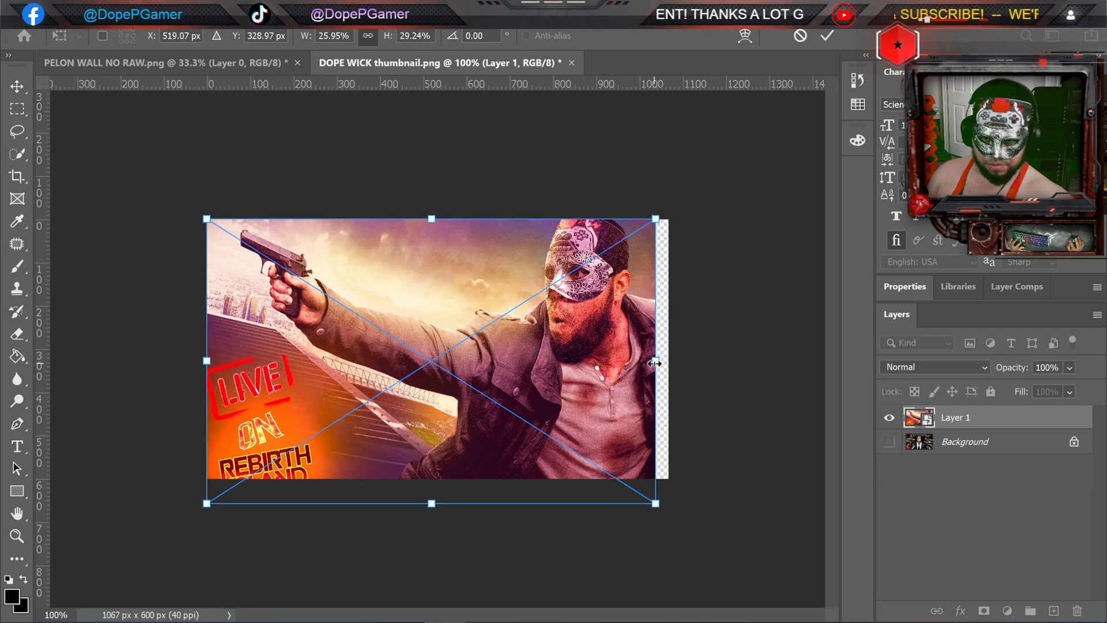
{"action": "left_click_drag", "start_coordinate": [655, 363], "coordinate": [682, 360]}
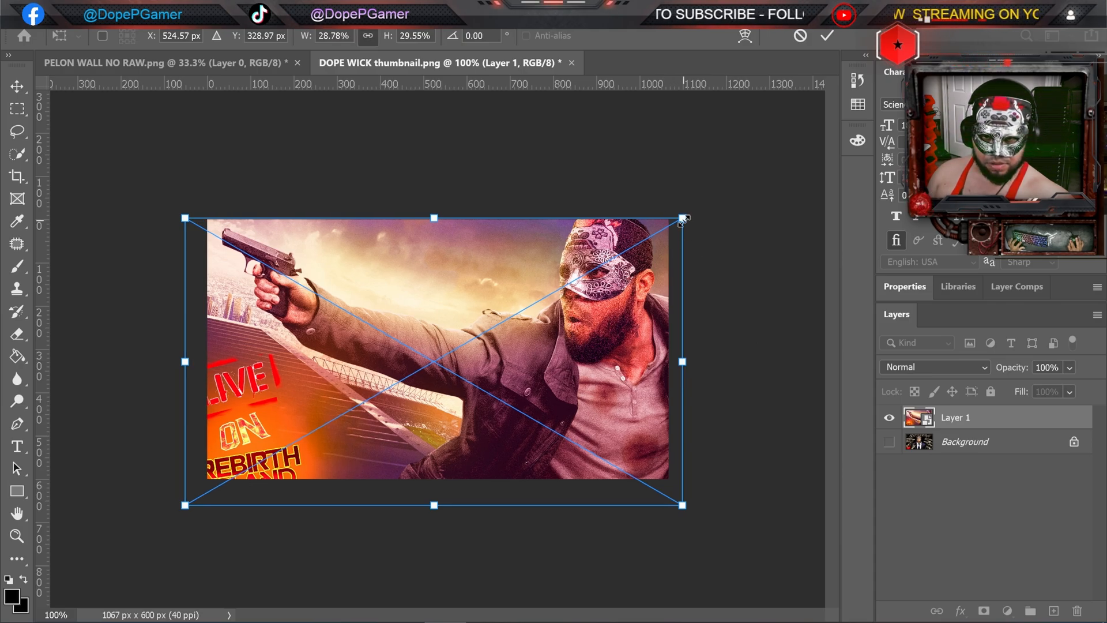
{"action": "left_click_drag", "start_coordinate": [683, 218], "coordinate": [656, 233]}
{"action": "left_click_drag", "start_coordinate": [590, 354], "coordinate": [615, 336]}
{"action": "key", "text": "Up"}
{"action": "key", "text": "Up"}
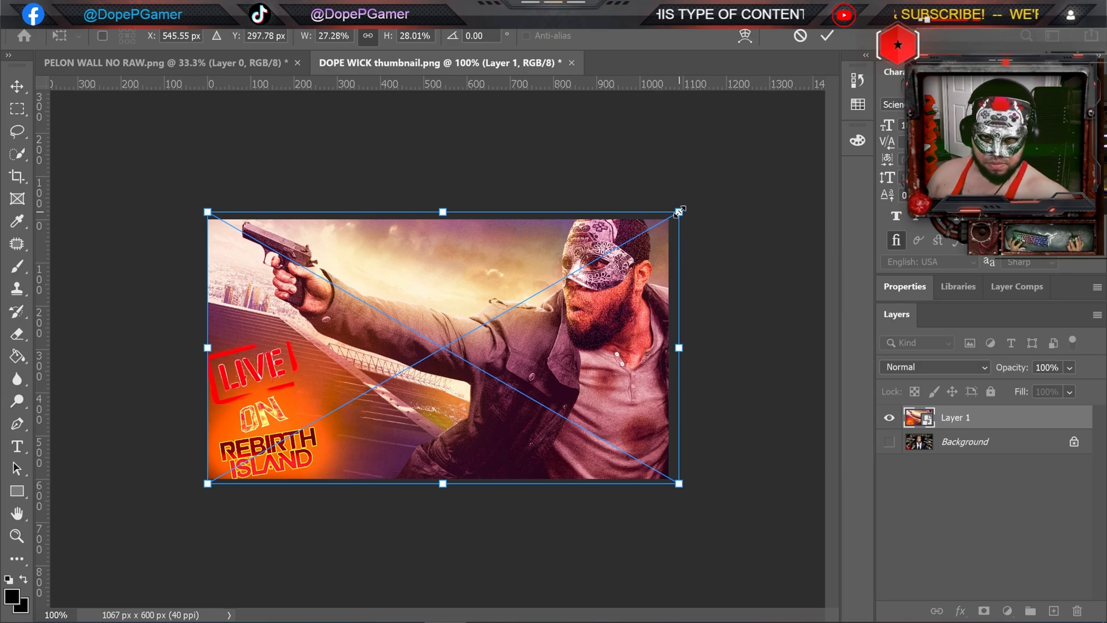
{"action": "left_click_drag", "start_coordinate": [672, 214], "coordinate": [682, 211]}
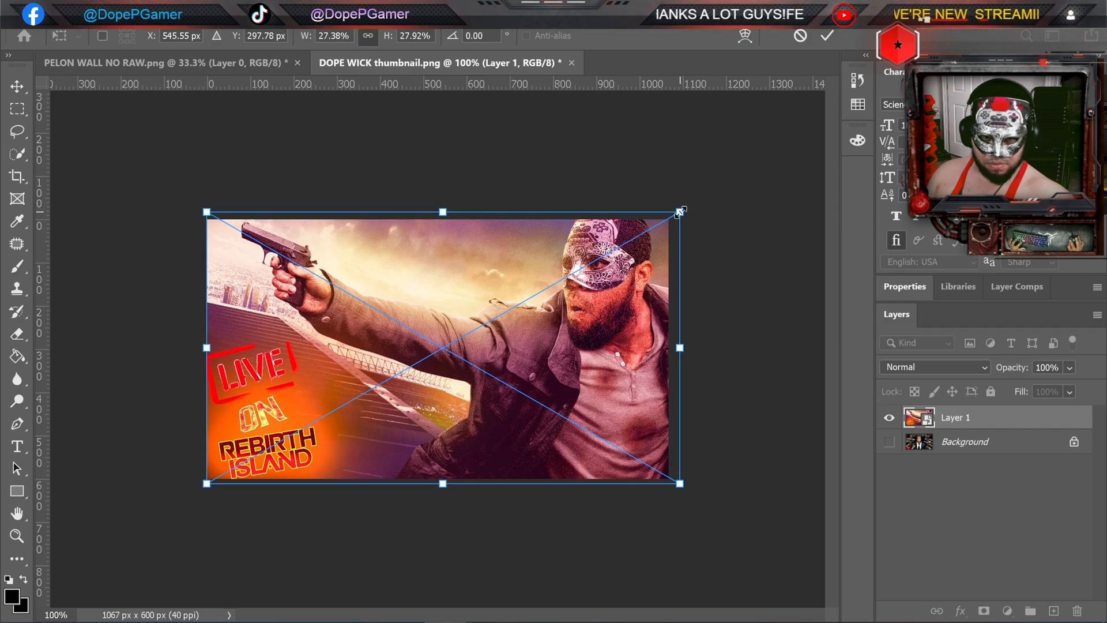
{"action": "key", "text": "Return"}
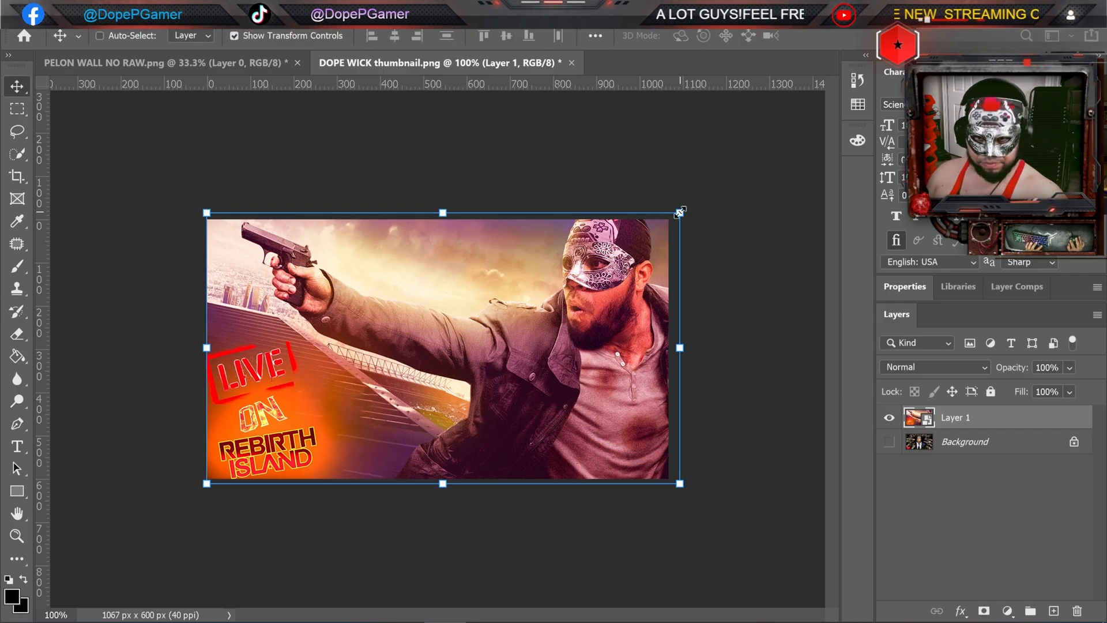
Step: Nudge Layer 1 slightly down and to the left to fine-tune its framing, keeping the canvas fully covered
{"action": "left_click", "coordinate": [17, 536]}
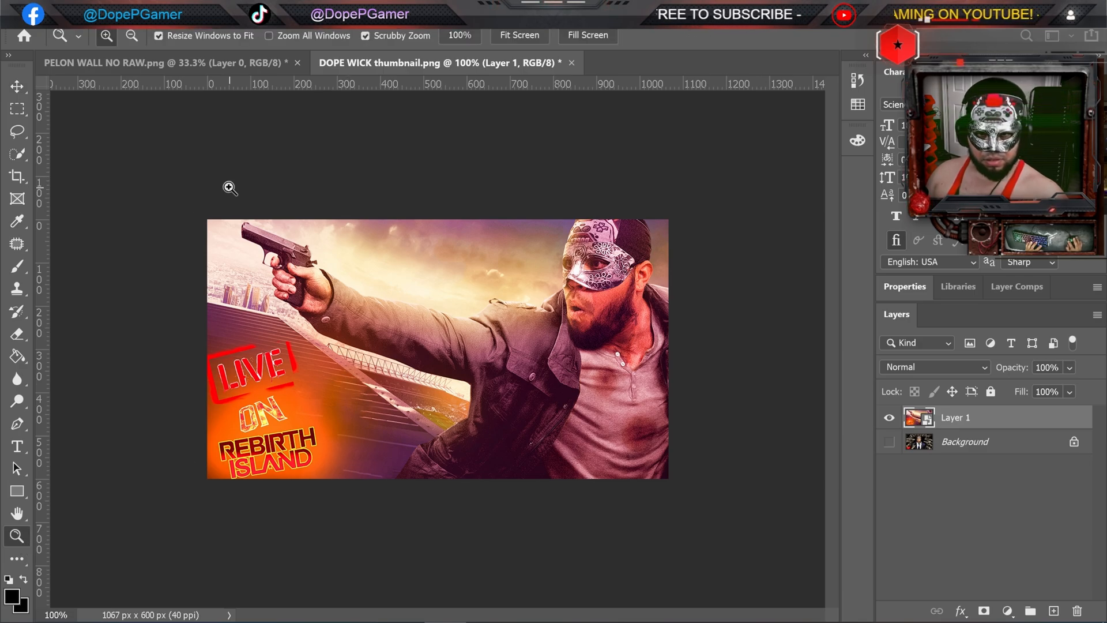
{"action": "left_click", "coordinate": [17, 86]}
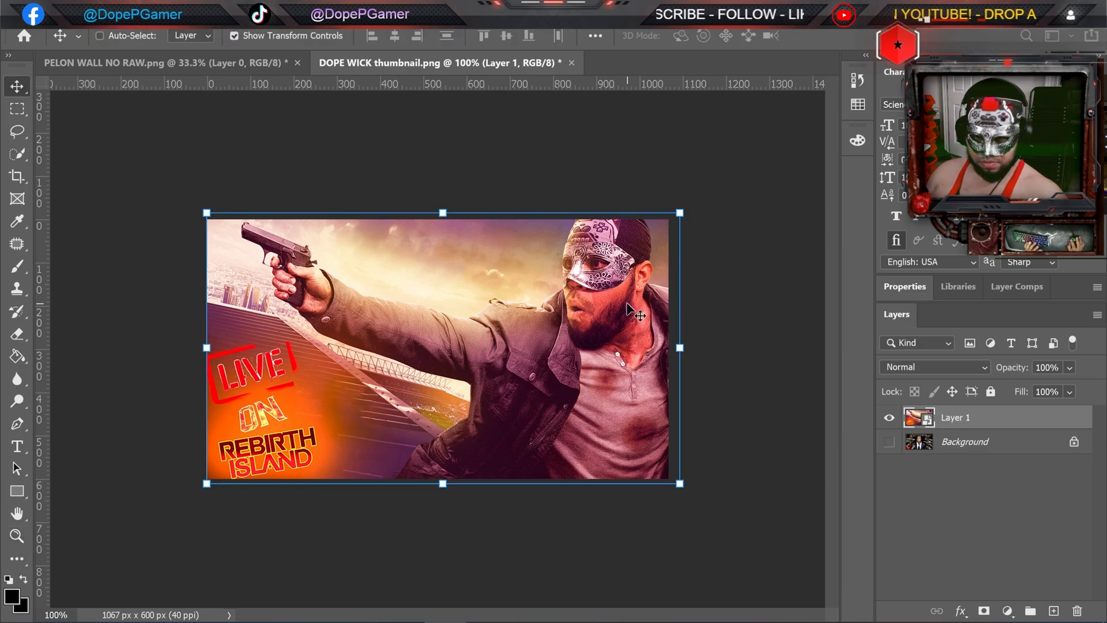
{"action": "key", "text": "Down"}
{"action": "key", "text": "Down"}
{"action": "key", "text": "Down"}
{"action": "key", "text": "Down"}
{"action": "key", "text": "Down"}
{"action": "key", "text": "Down"}
{"action": "key", "text": "Down"}
{"action": "key", "text": "Down"}
{"action": "key", "text": "Down"}
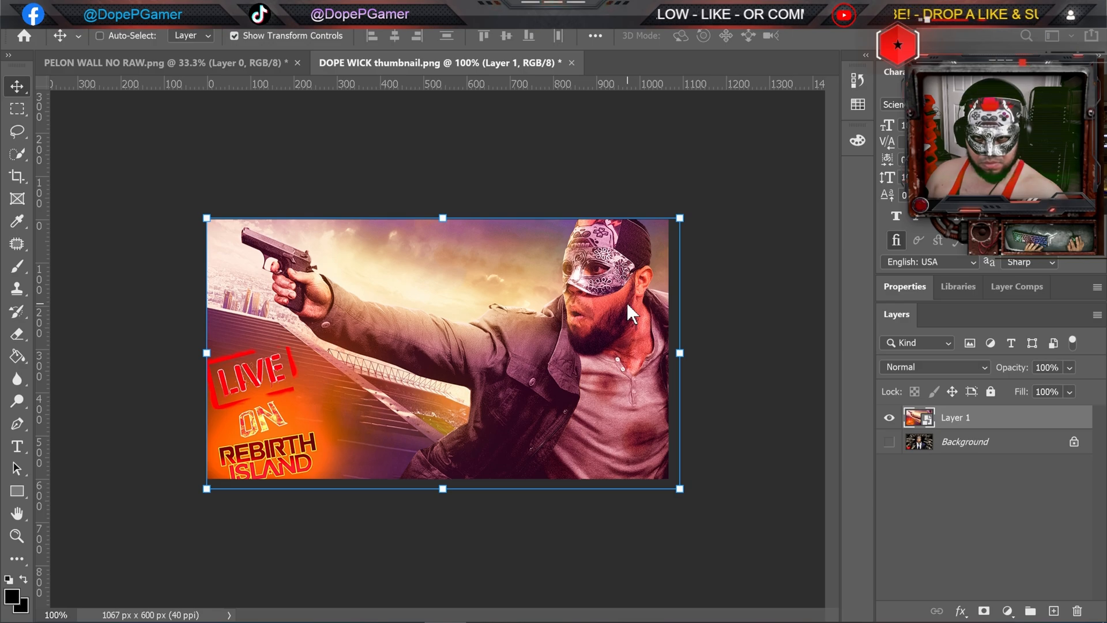
{"action": "key", "text": "Left"}
{"action": "key", "text": "Left"}
{"action": "key", "text": "Left"}
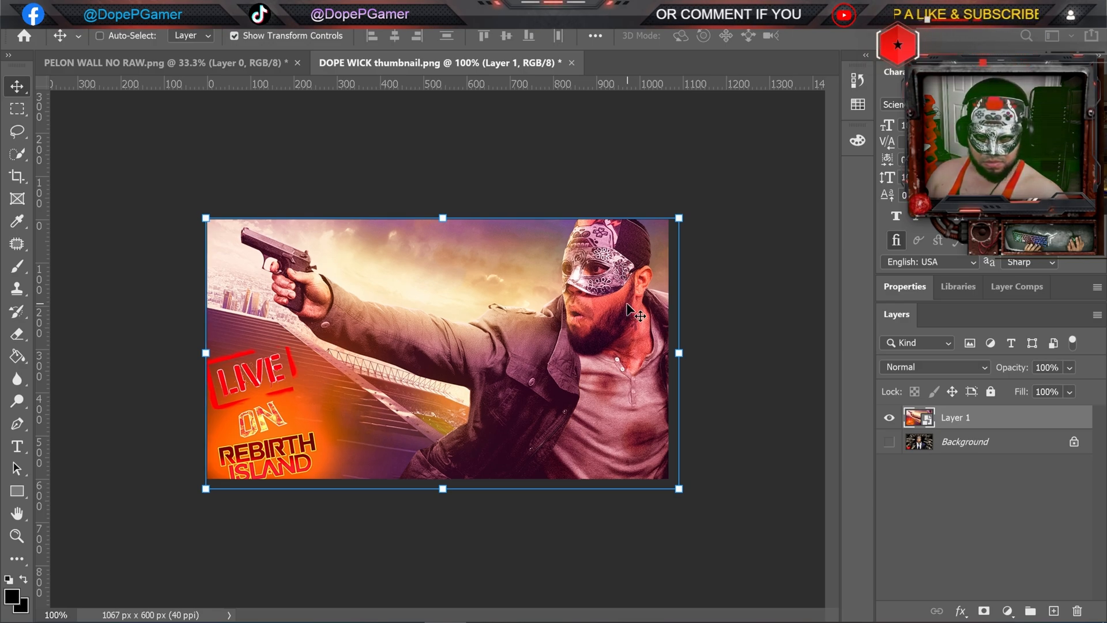
{"action": "key", "text": "Left"}
{"action": "key", "text": "Left"}
{"action": "key", "text": "Left"}
{"action": "key", "text": "Left"}
{"action": "key", "text": "Left"}
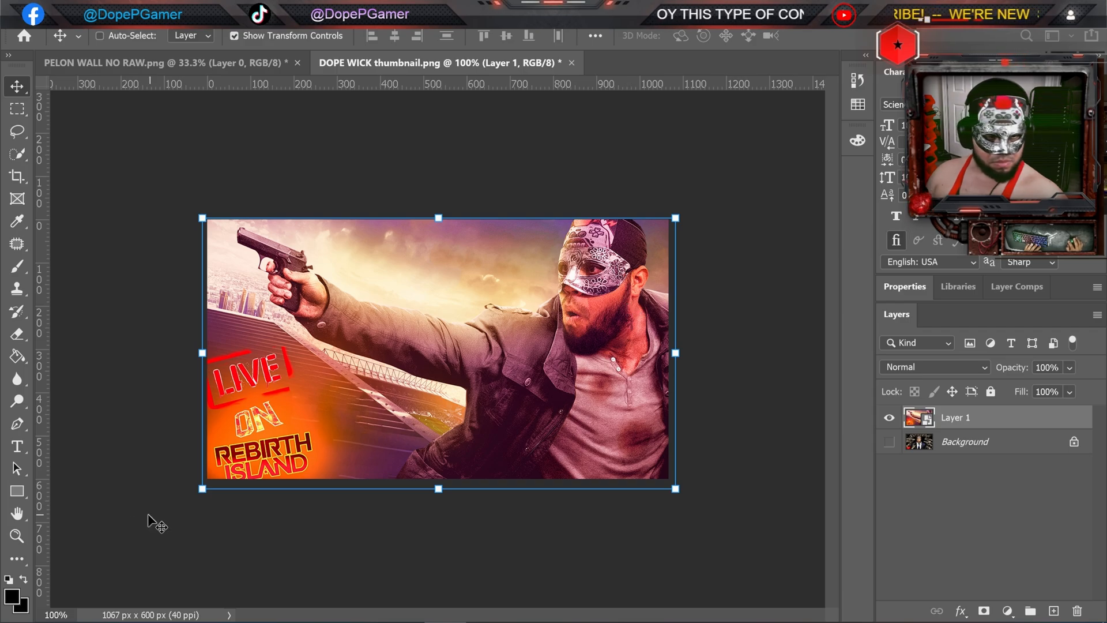
{"action": "left_click", "coordinate": [17, 539]}
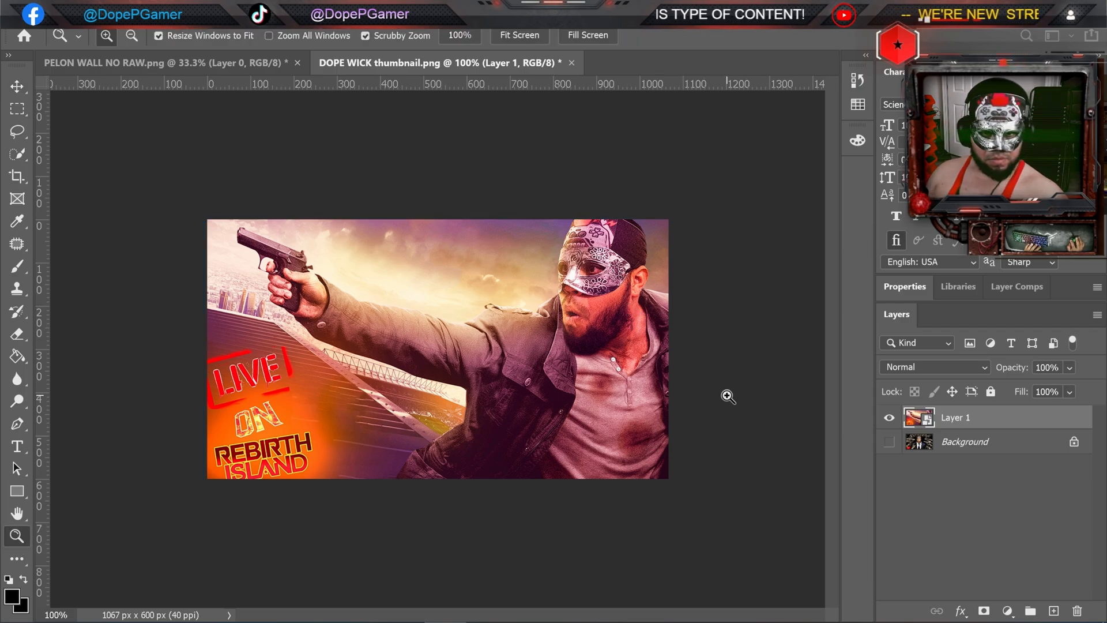
{"action": "left_click", "coordinate": [891, 442]}
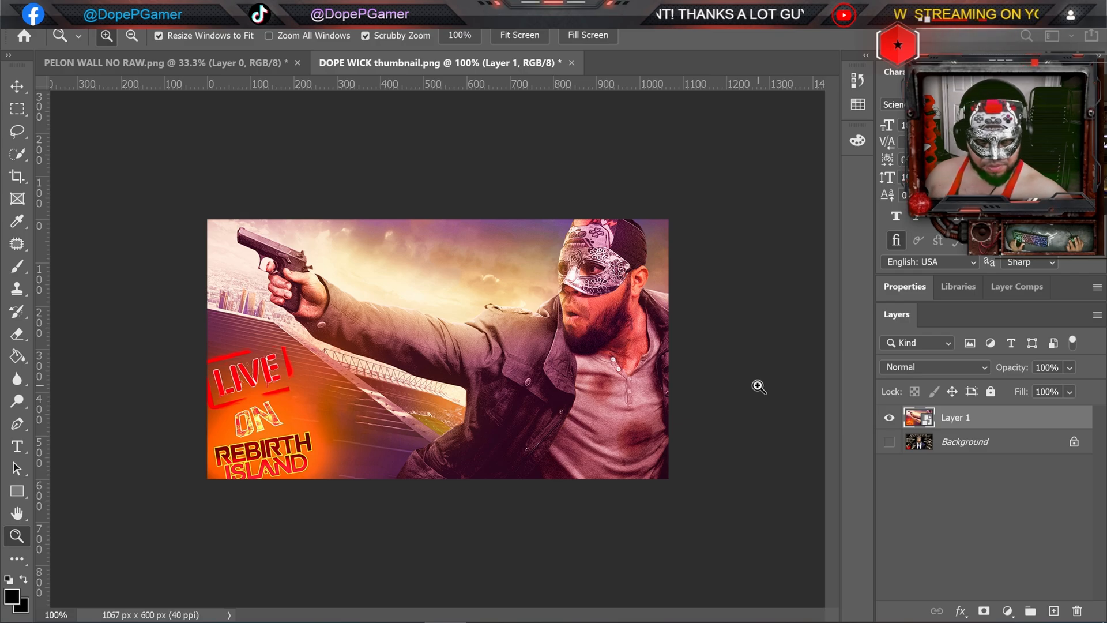
Step: Start saving the thumbnail under a new name and go to the FINISH folder inside WARZONE > PELON
{"action": "key", "text": "ctrl+shift+s"}
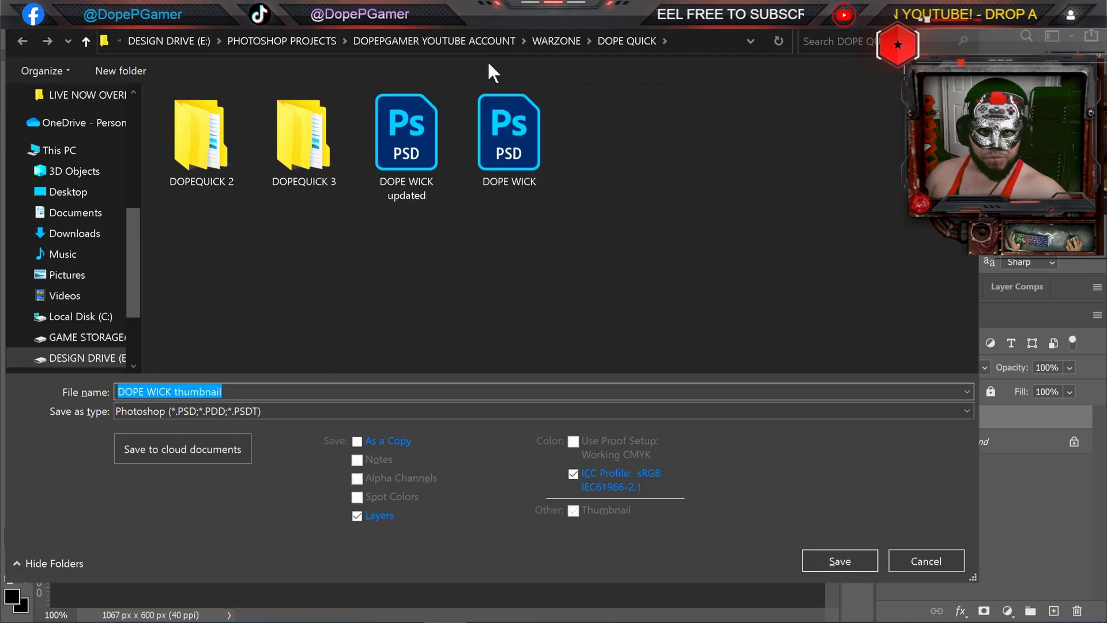
{"action": "left_click", "coordinate": [398, 42]}
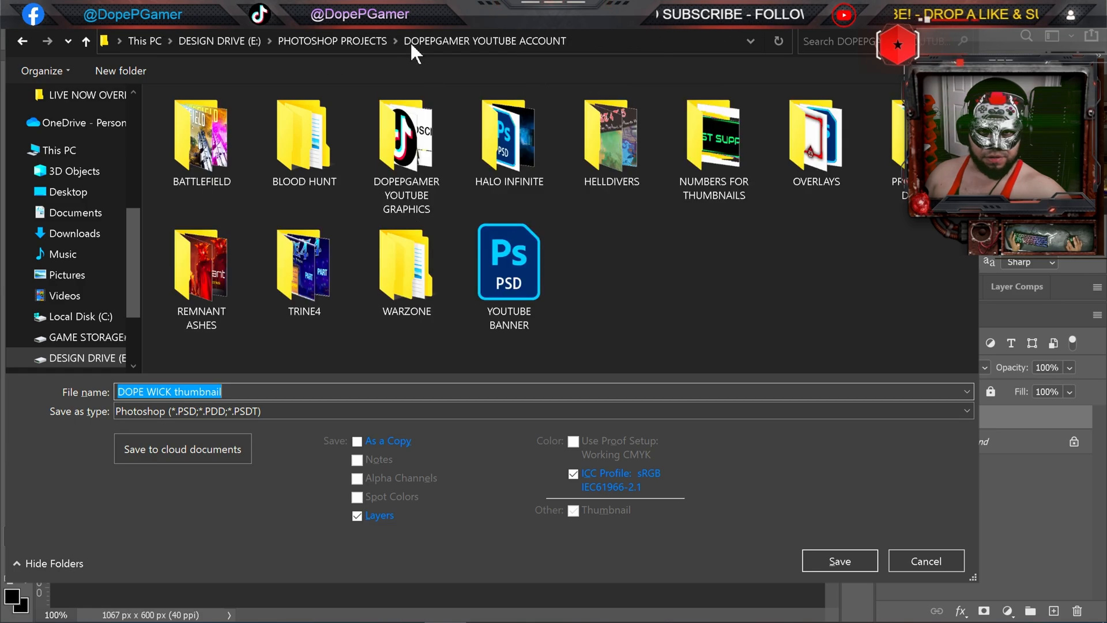
{"action": "double_click", "coordinate": [406, 266]}
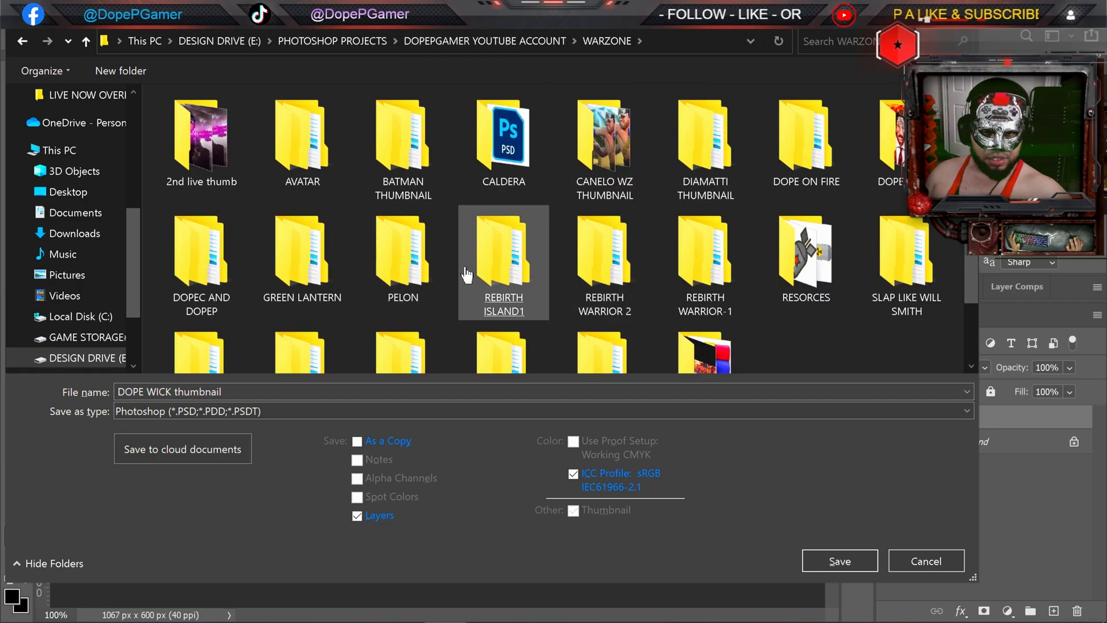
{"action": "scroll", "coordinate": [467, 275], "scroll_direction": "down", "scroll_amount": 1}
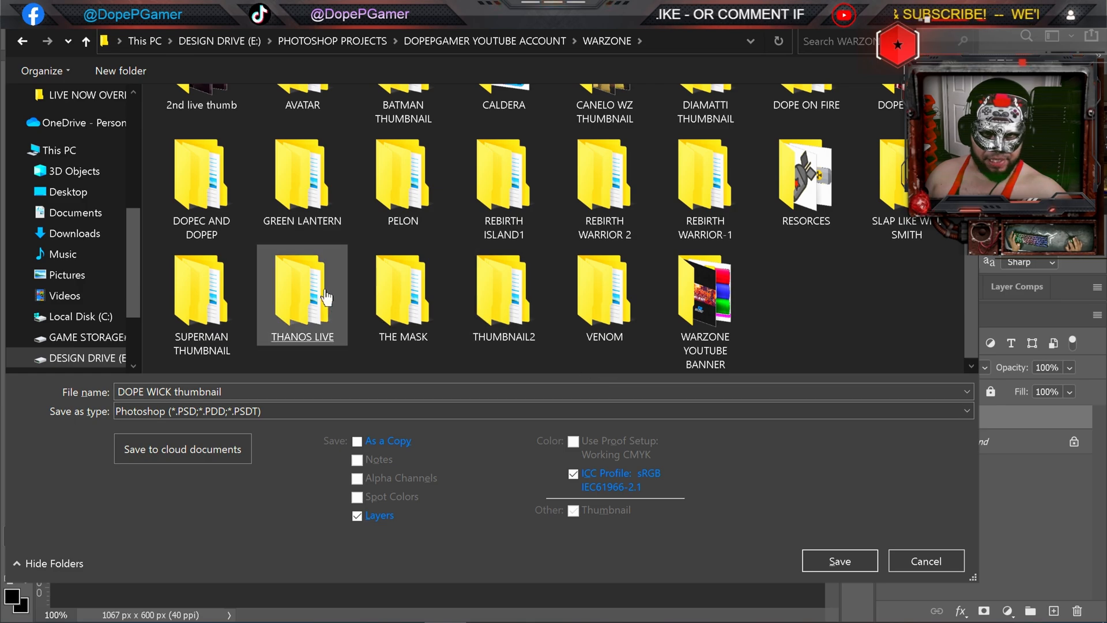
{"action": "double_click", "coordinate": [404, 173]}
{"action": "double_click", "coordinate": [219, 125]}
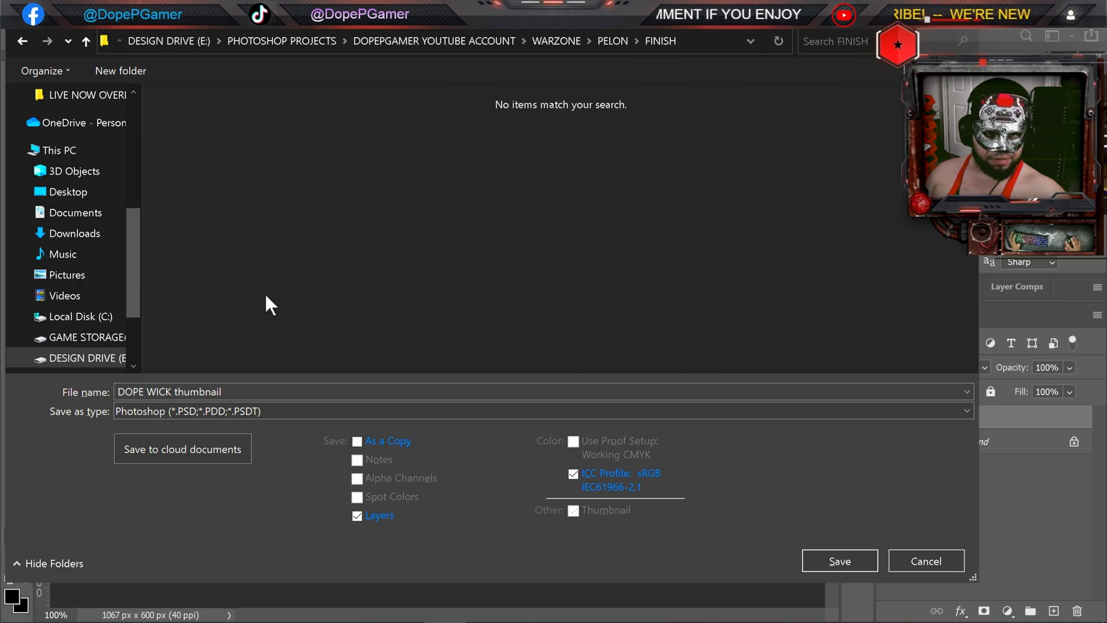
Step: Set the save format to PNG and extend the existing name PELON WALL WITH RAW to PELON WALL WITH RAW THUMBN
{"action": "left_click", "coordinate": [278, 411]}
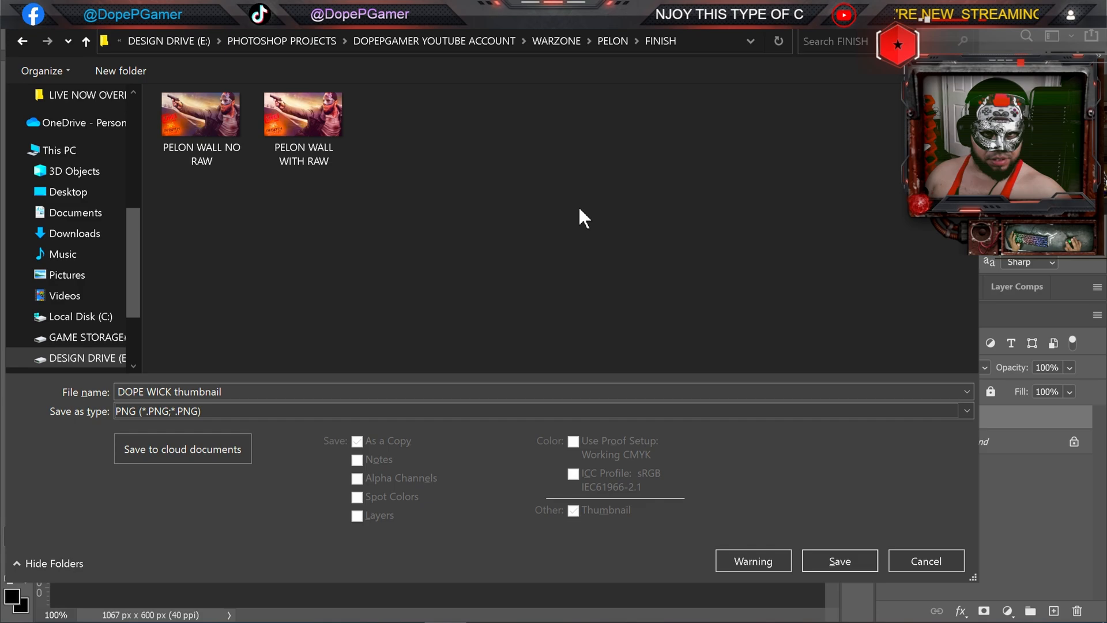
{"action": "left_click", "coordinate": [152, 340]}
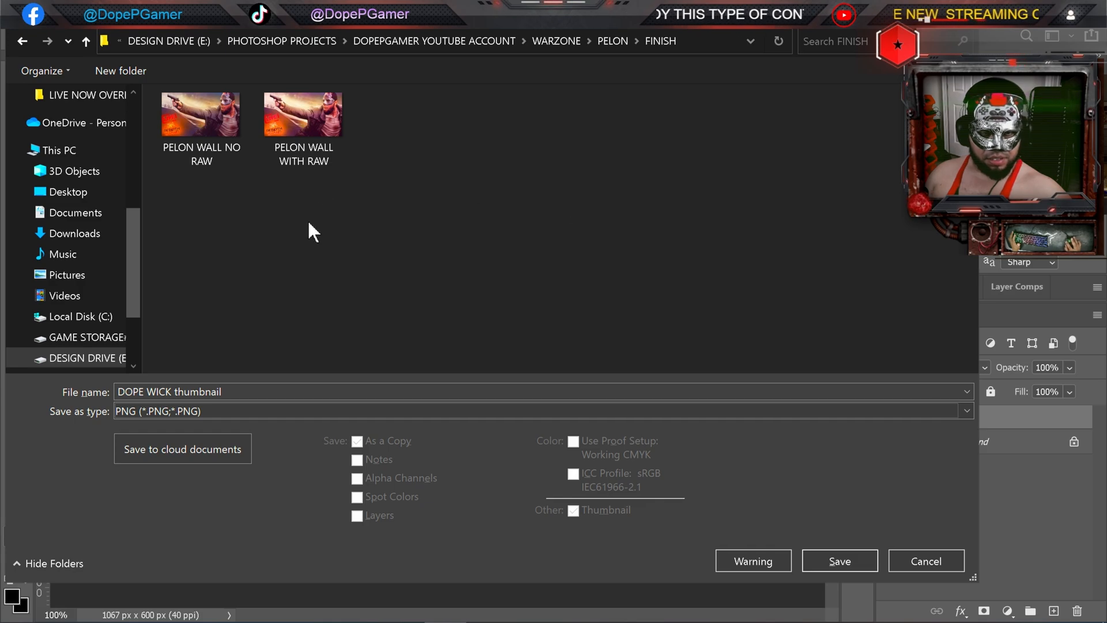
{"action": "left_click", "coordinate": [338, 151]}
{"action": "left_click", "coordinate": [244, 391]}
{"action": "left_click", "coordinate": [244, 391]}
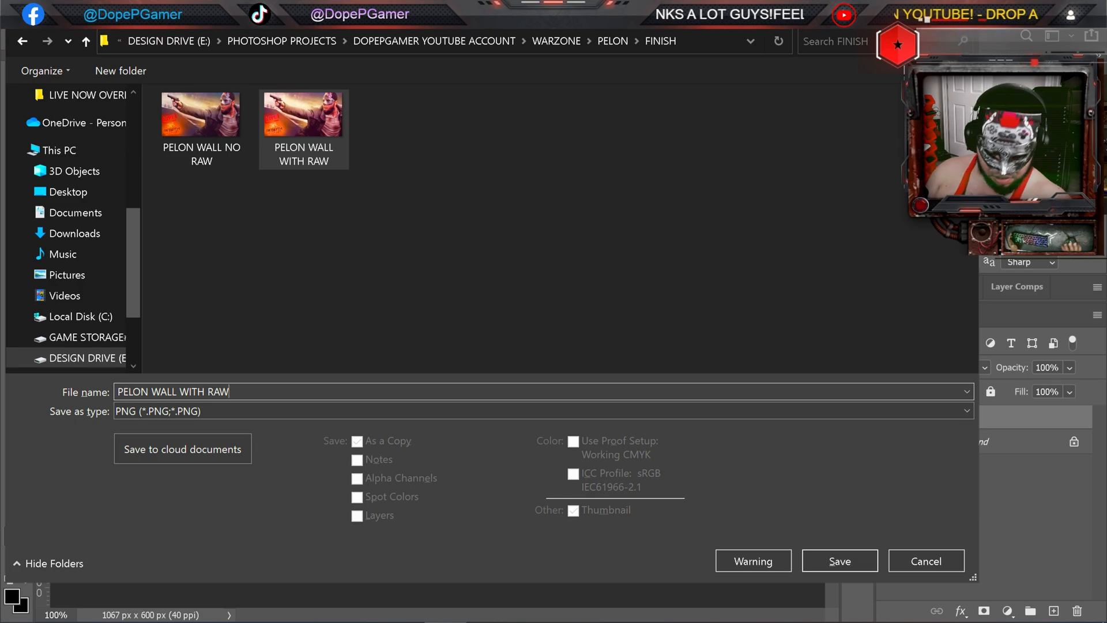
{"action": "type", "text": "THUMBN"}
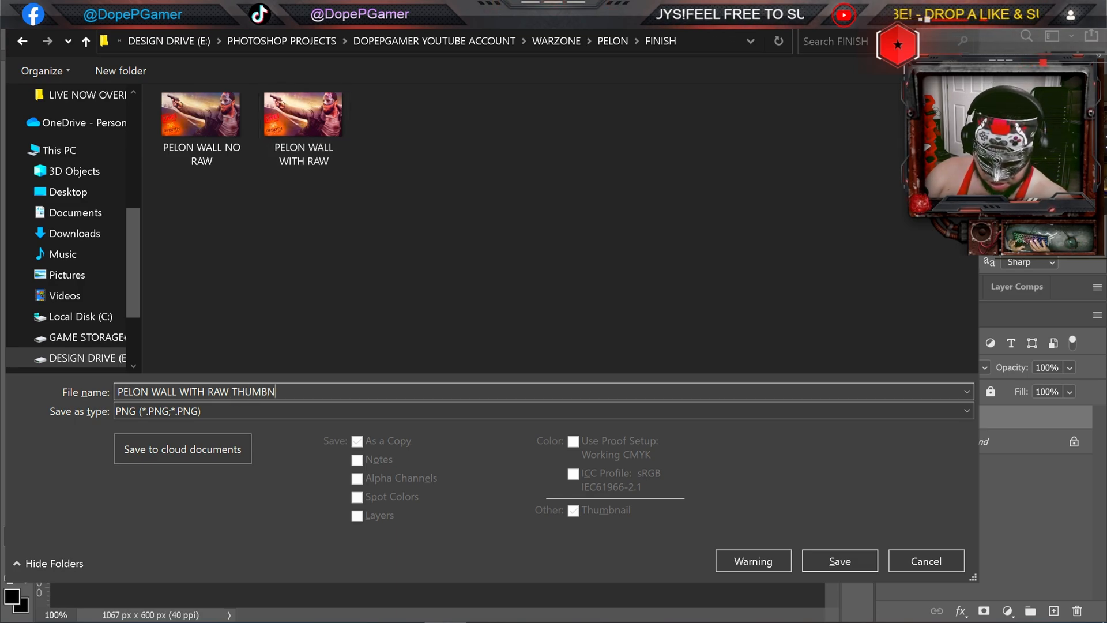